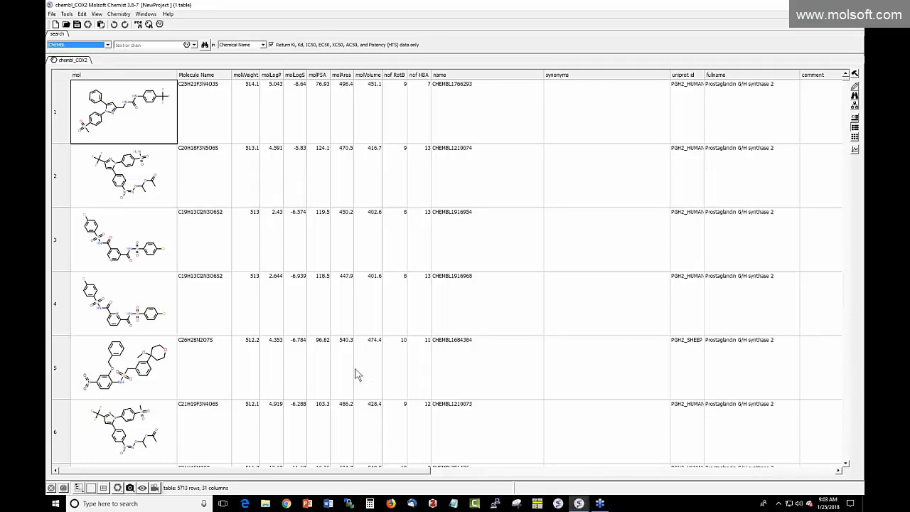
left_click(51, 15)
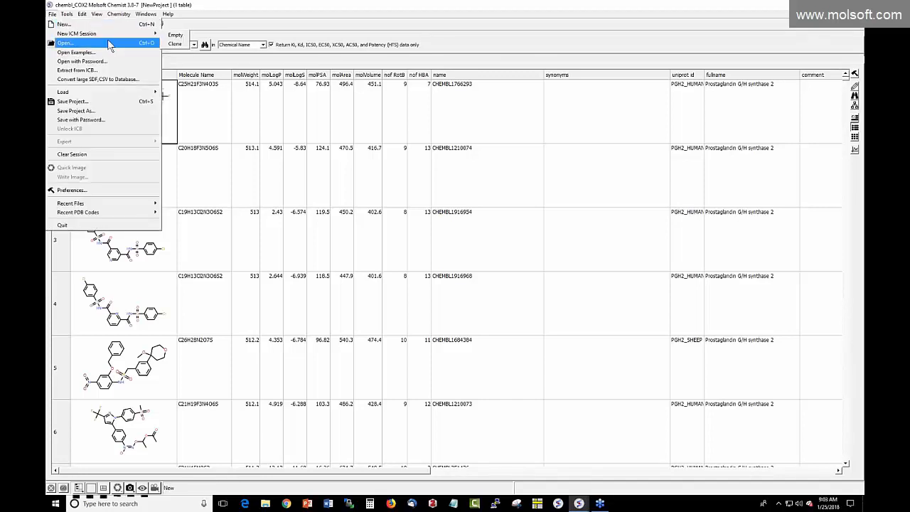
left_click(299, 29)
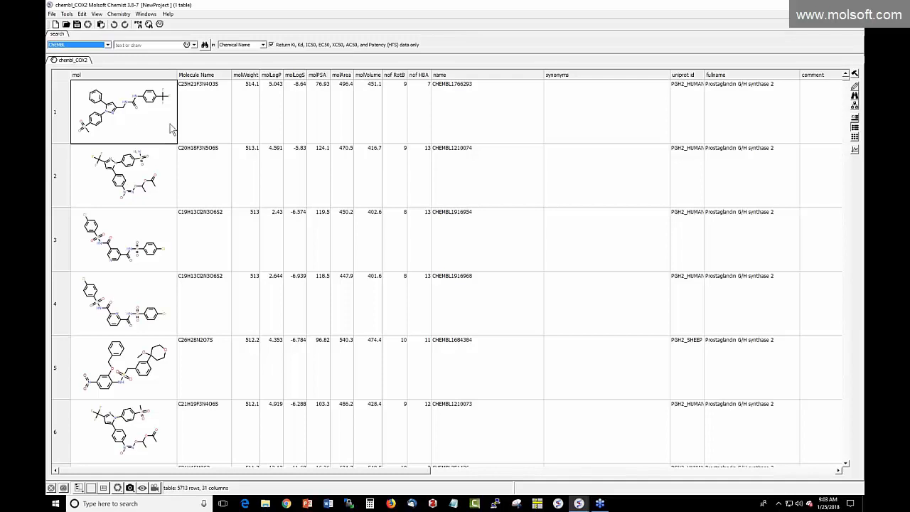
- Look through the compound structures and property columns in the first rows of the chembl_COX2 table
scroll(171, 128, "down", 7)
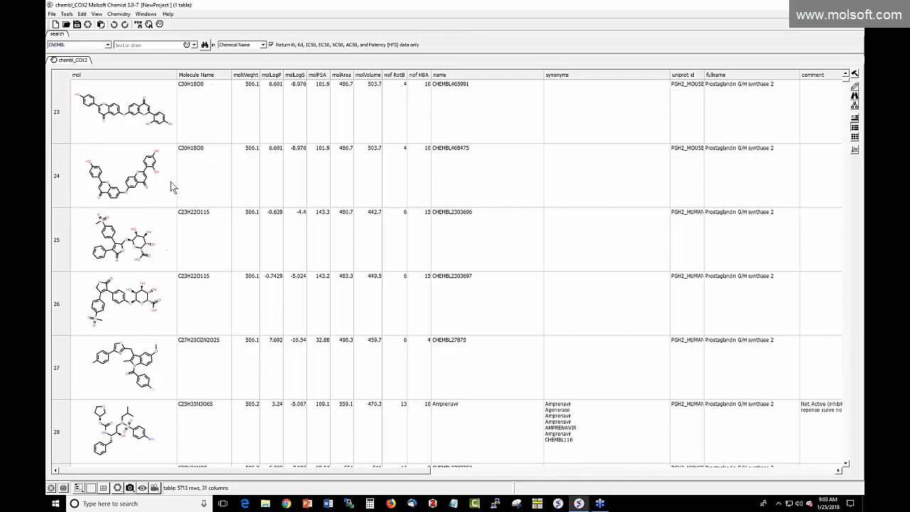
scroll(171, 187, "down", 6)
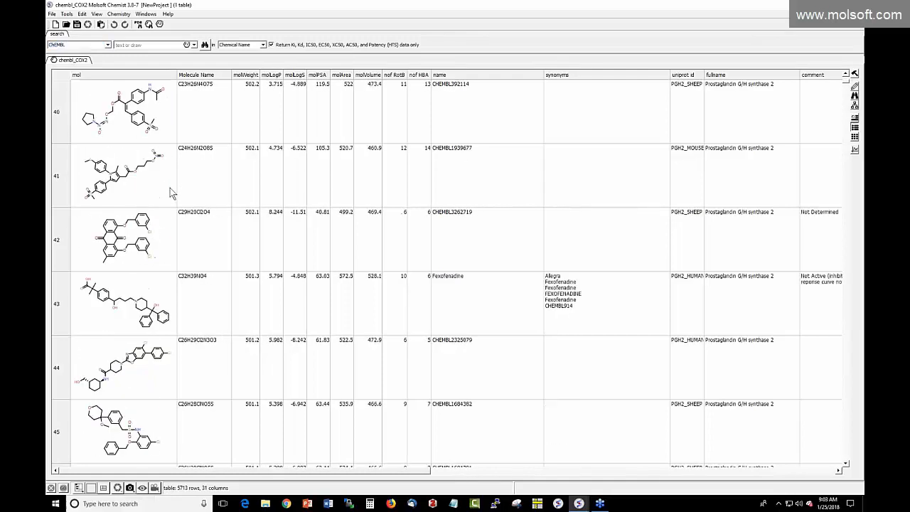
scroll(169, 187, "up", 5)
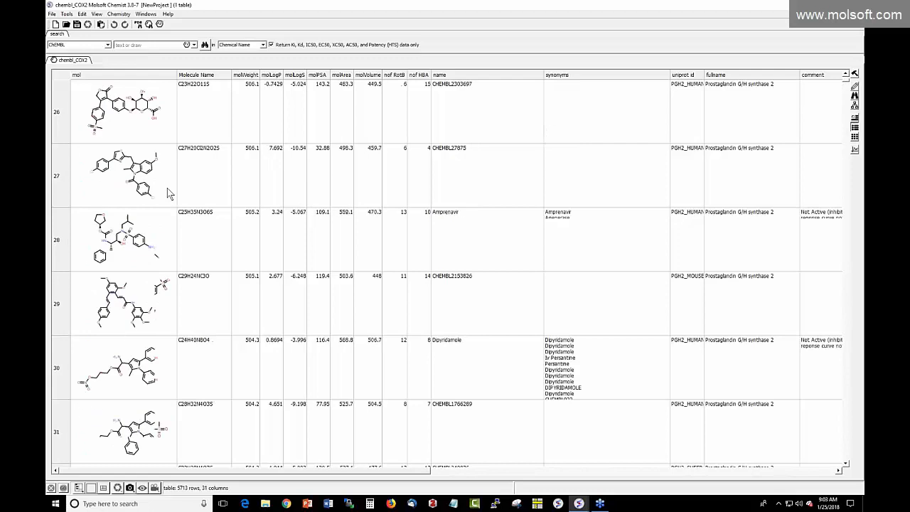
scroll(167, 188, "up", 7)
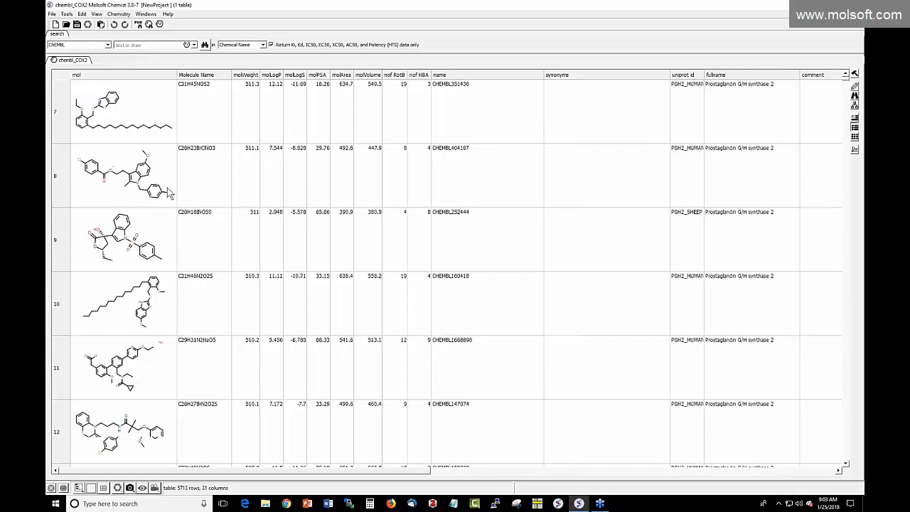
scroll(169, 188, "up", 3)
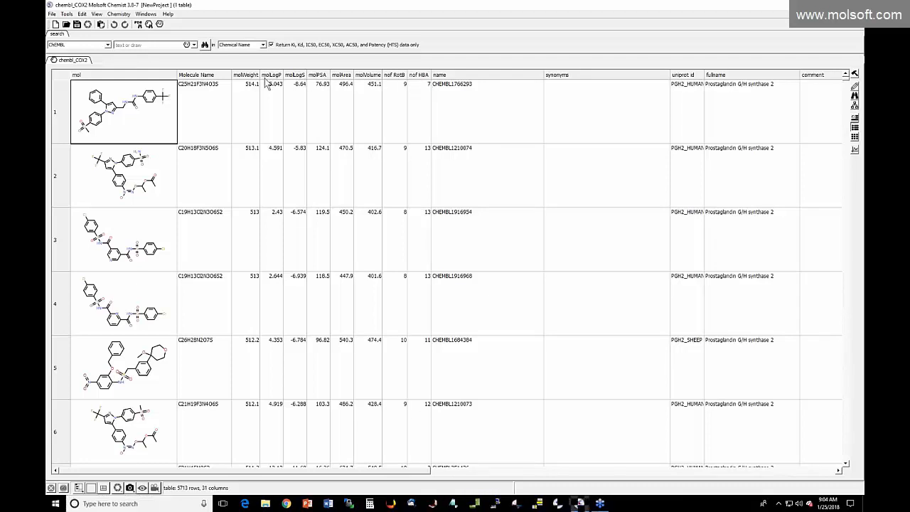
left_click(119, 15)
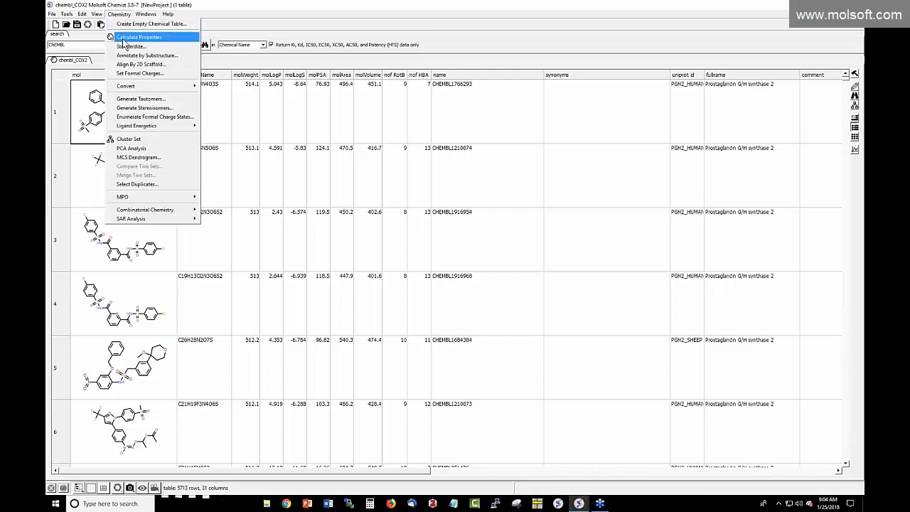
left_click(135, 37)
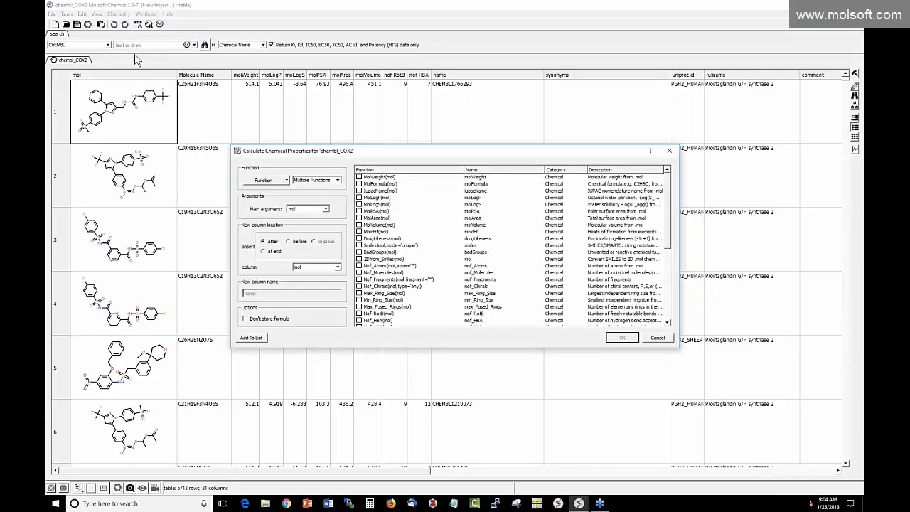
left_click(360, 177)
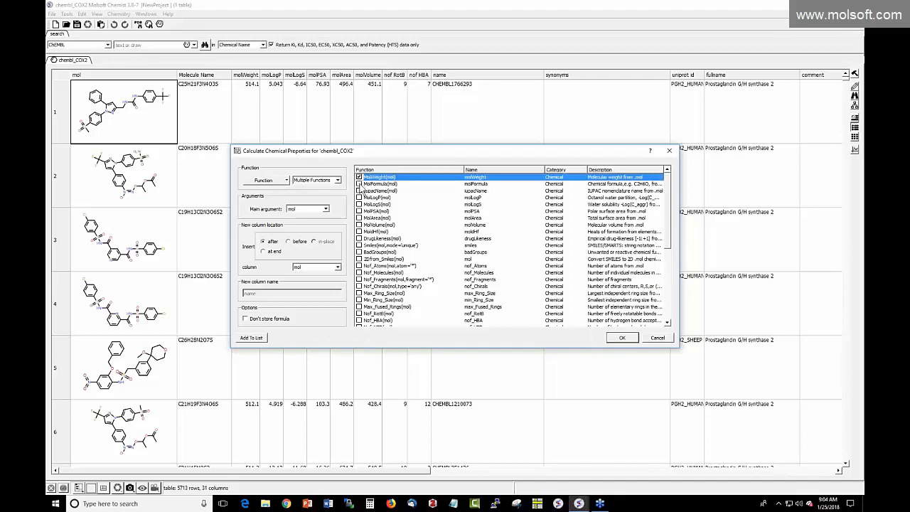
left_click(359, 183)
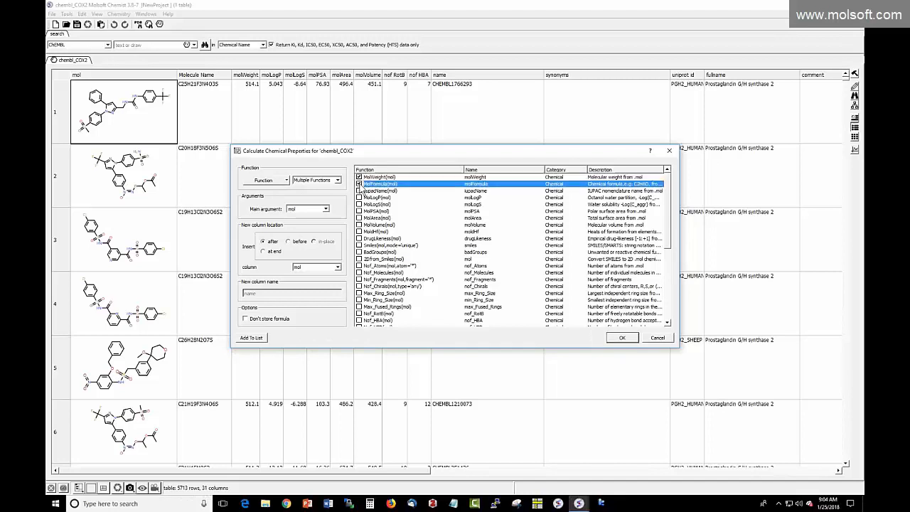
left_click(655, 339)
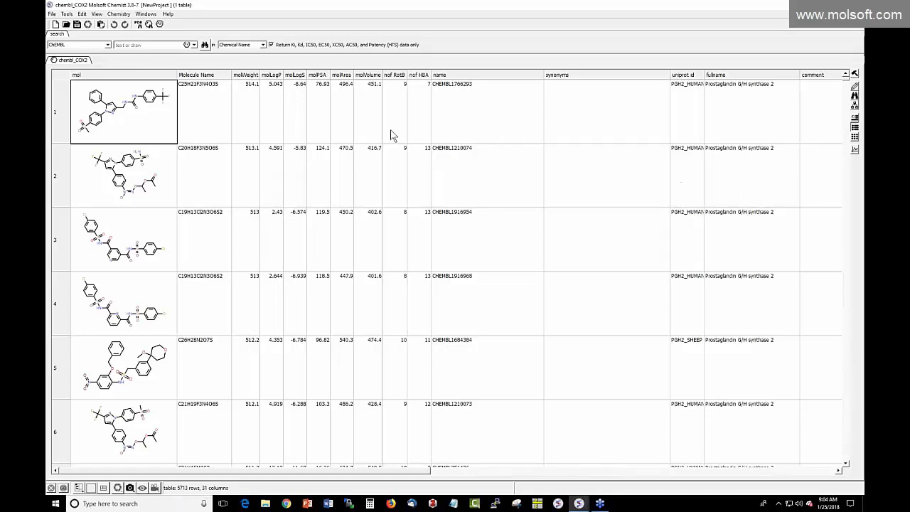
- Create a scatter plot of the table with molWeight on X and molLogP on Y, and widen the plot area
left_click(854, 151)
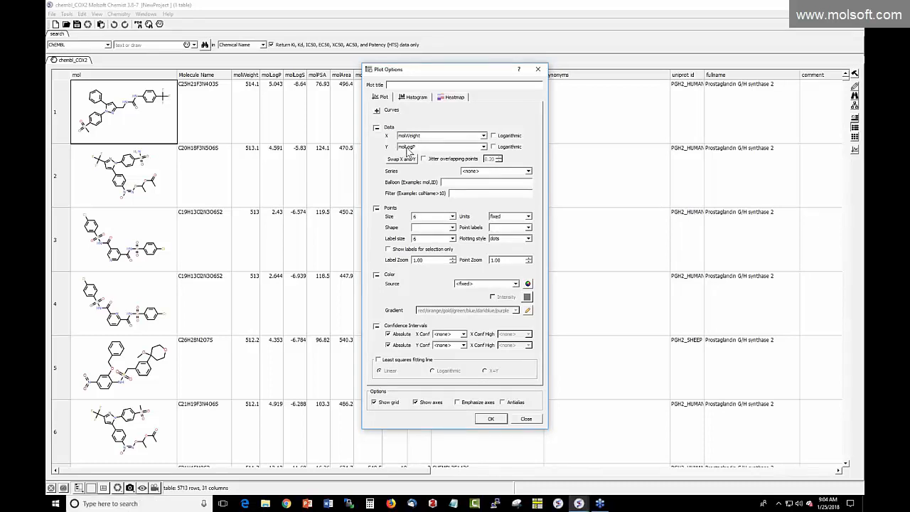
left_click(490, 418)
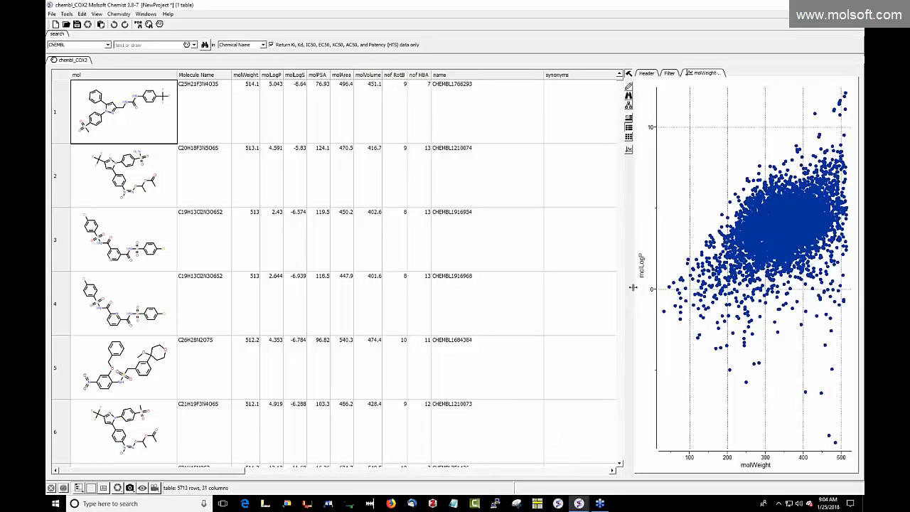
left_click_drag(627, 292, 424, 285)
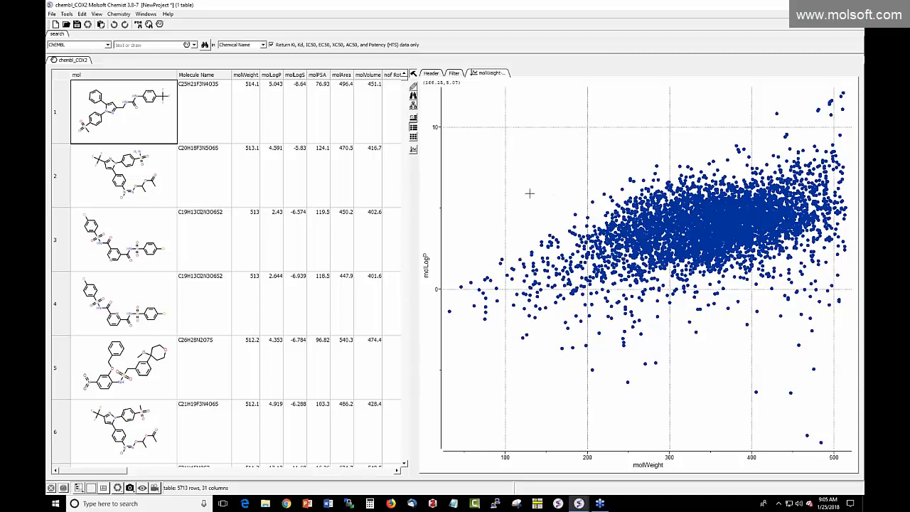
- Turn on antialiasing for the molWeight–molLogP scatter plot and apply it
right_click(489, 212)
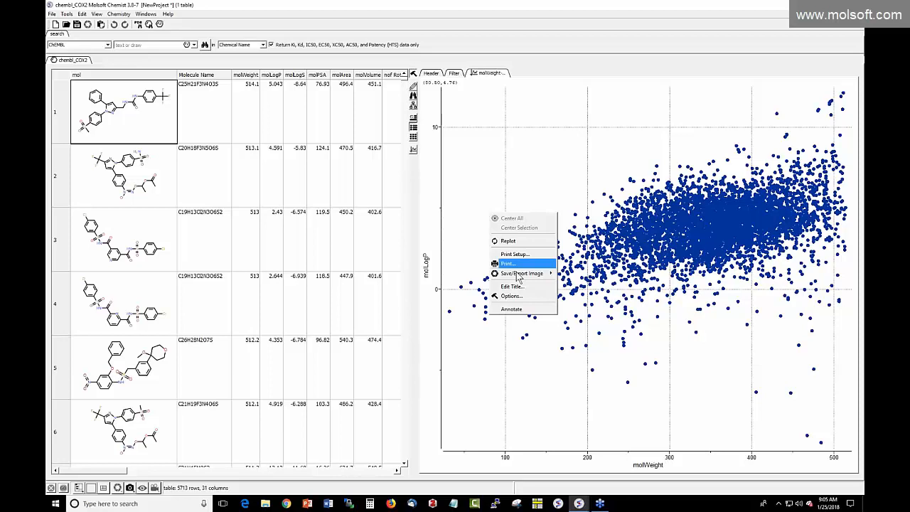
left_click(517, 297)
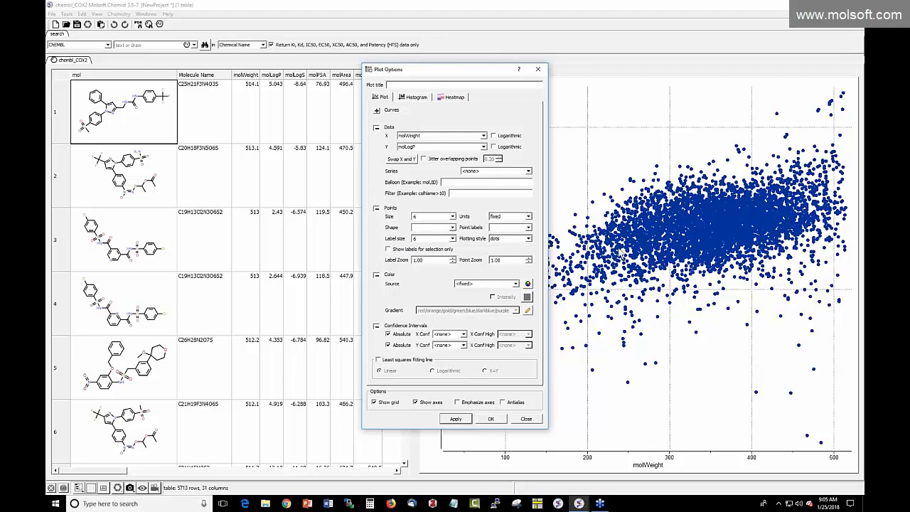
left_click(513, 402)
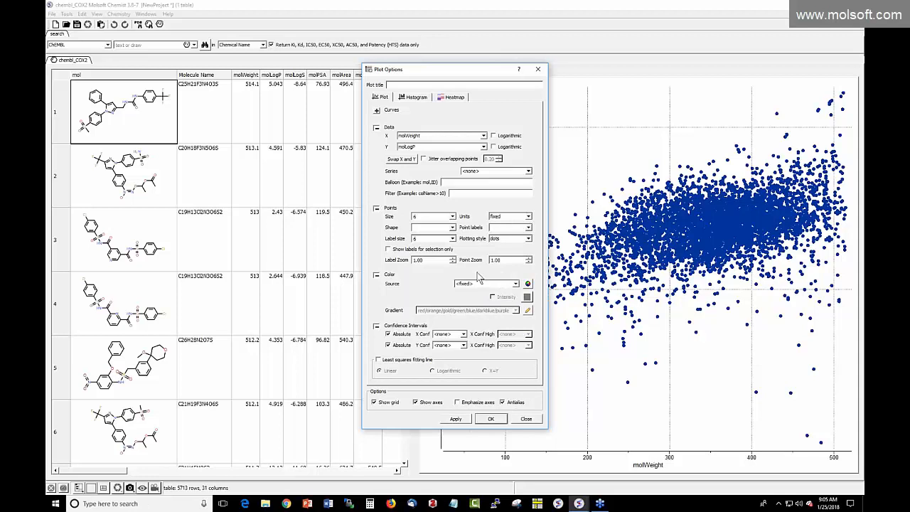
left_click(455, 418)
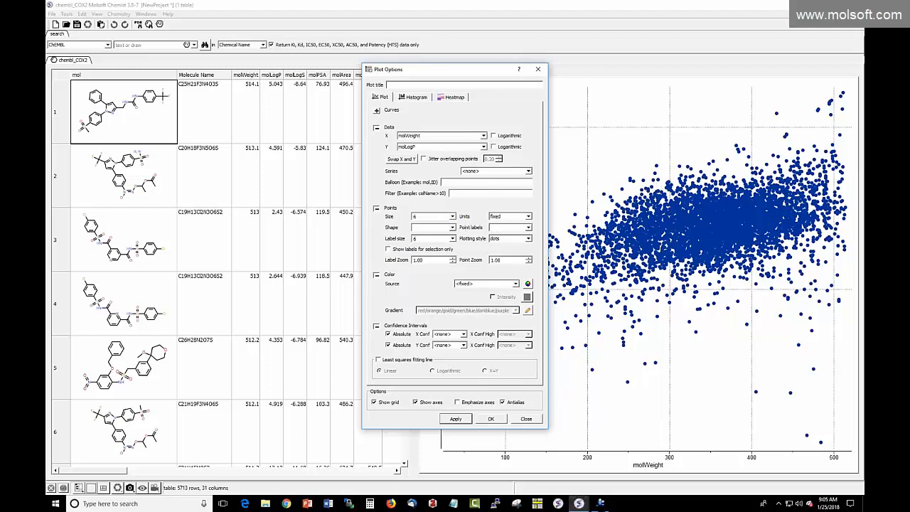
- Choose molArea as the property that sets the size of the plot points
left_click(434, 216)
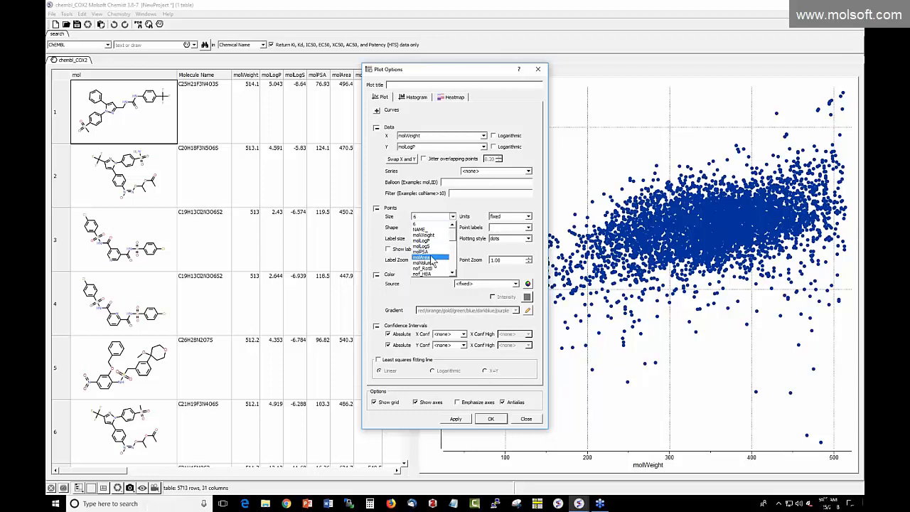
left_click(432, 258)
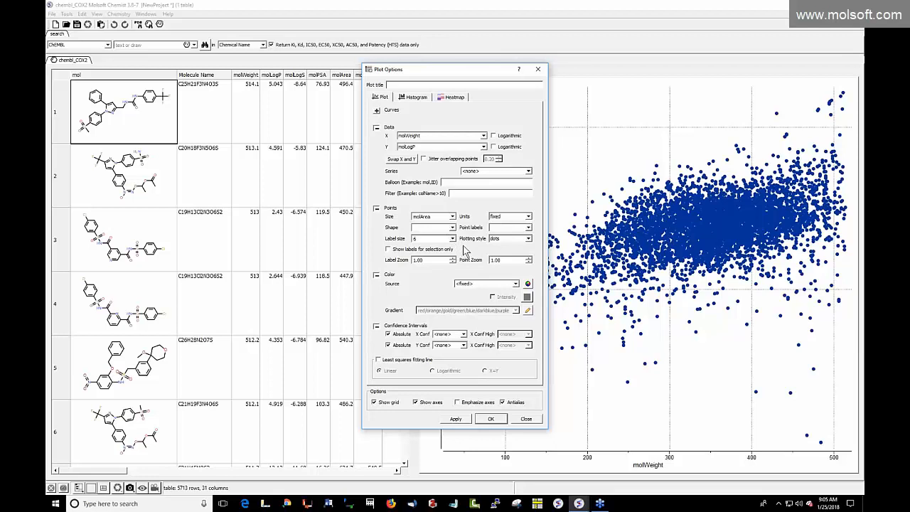
left_click(527, 227)
left_click_drag(528, 243, 530, 254)
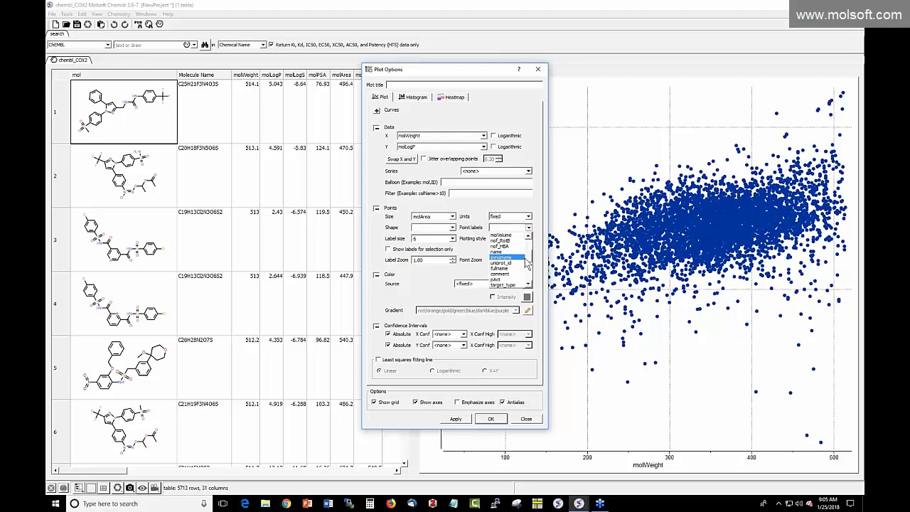
left_click(535, 235)
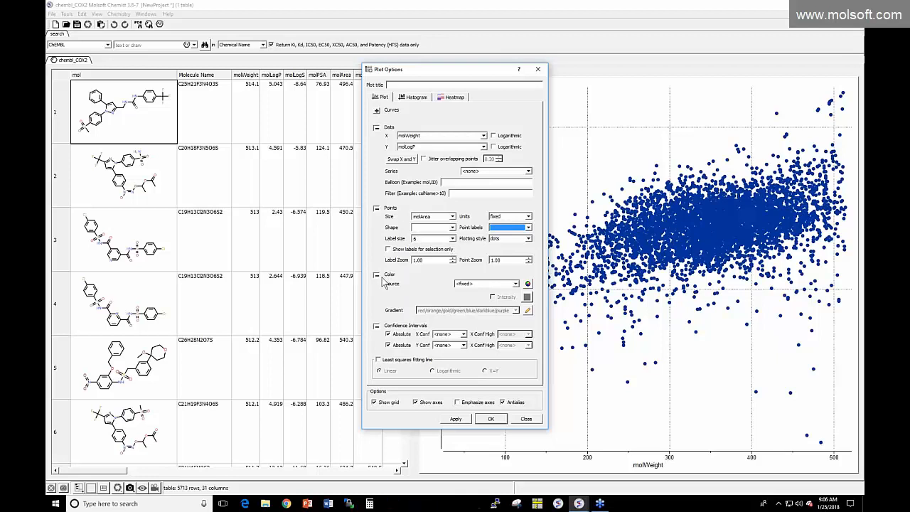
- Color the plot points by molLogS, apply the settings, and move the plot options clear of the plot
left_click(475, 284)
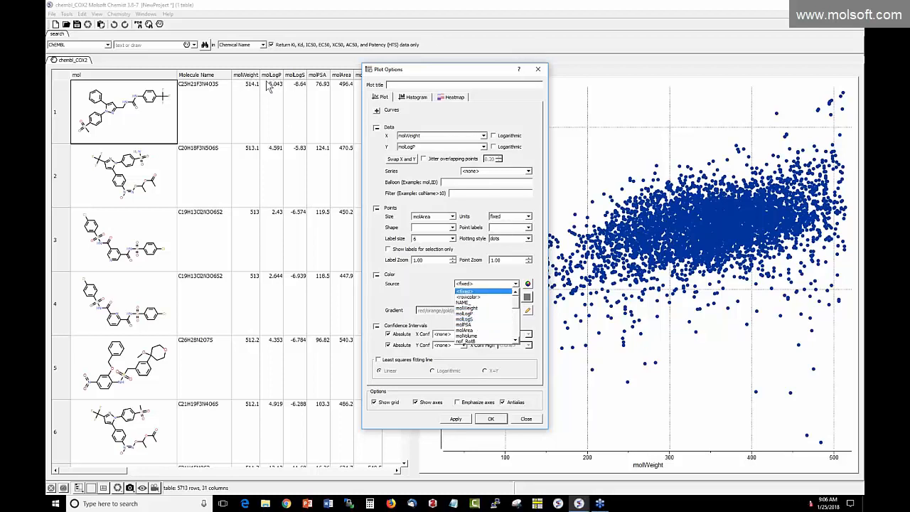
left_click(473, 319)
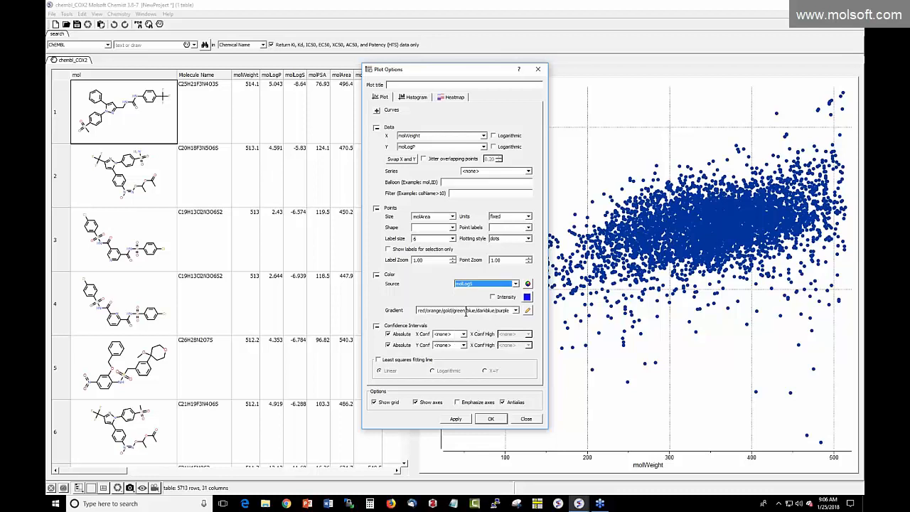
left_click(456, 419)
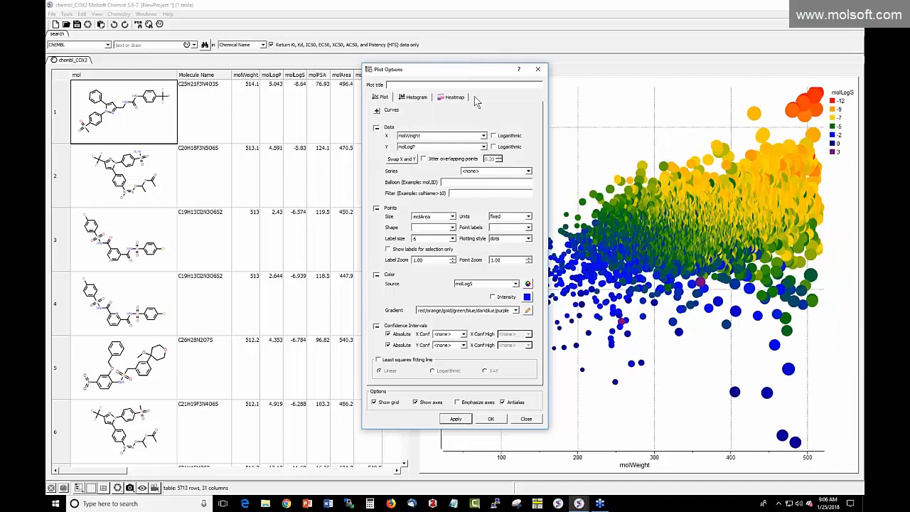
left_click_drag(465, 72, 314, 82)
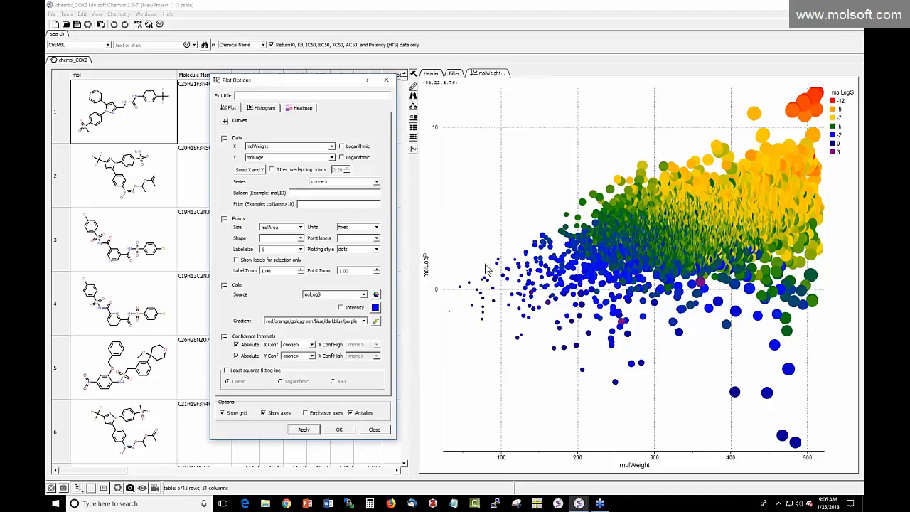
- Edit the color gradient to use a fixed data range from 0 to 1 and apply it to the plot
left_click(376, 321)
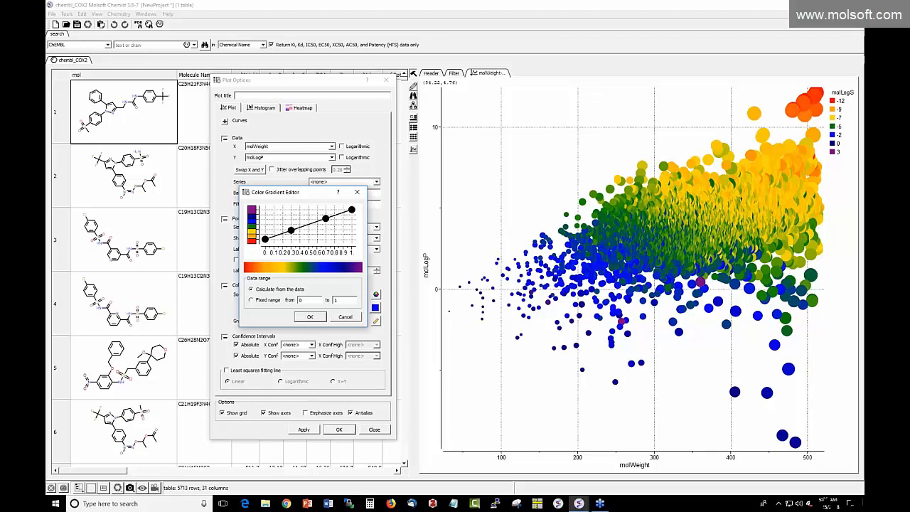
left_click(267, 301)
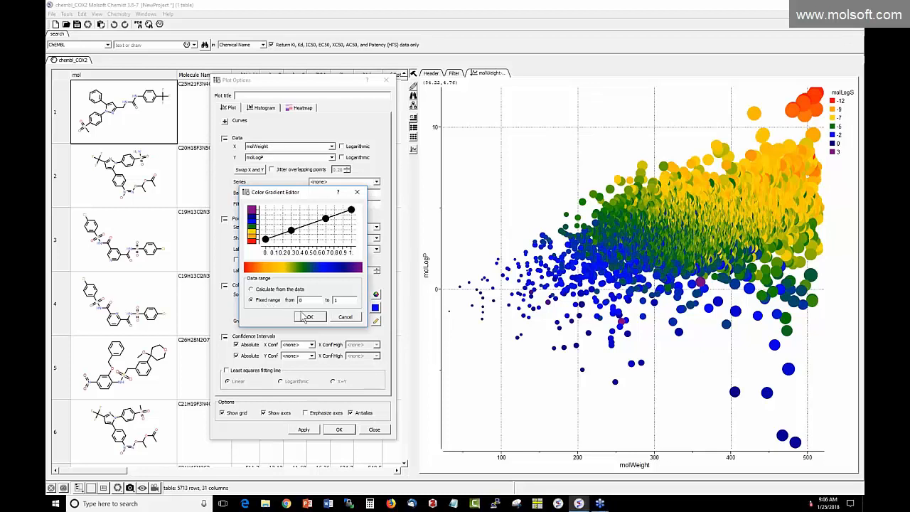
left_click(308, 317)
left_click(303, 431)
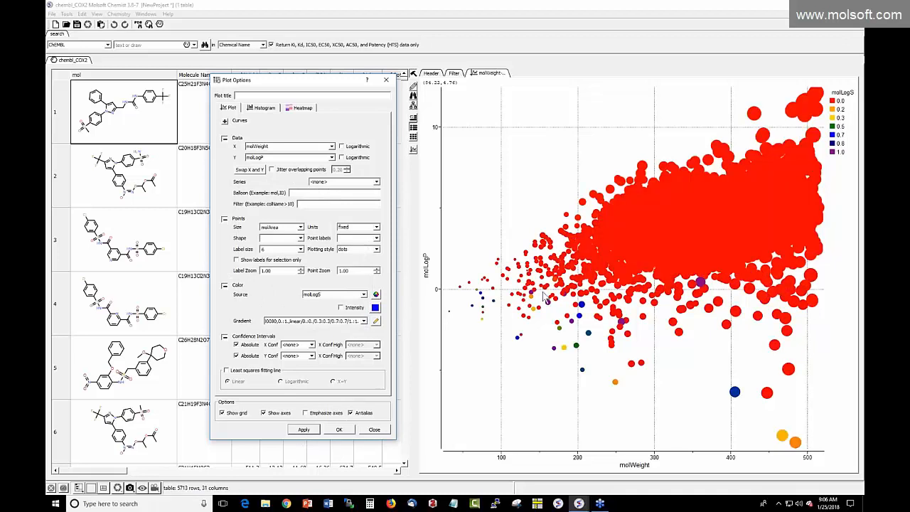
- Switch the color gradient's data range to be calculated from the data and apply it to the plot
left_click(375, 322)
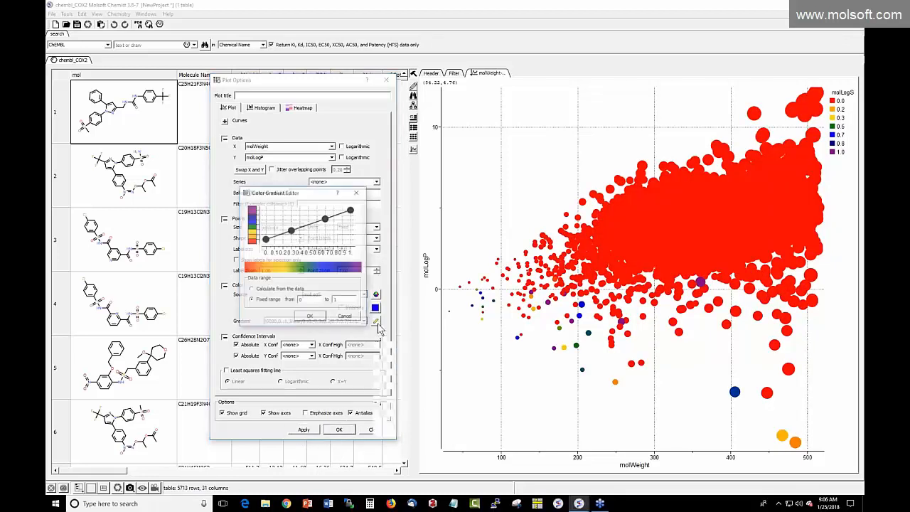
left_click(298, 290)
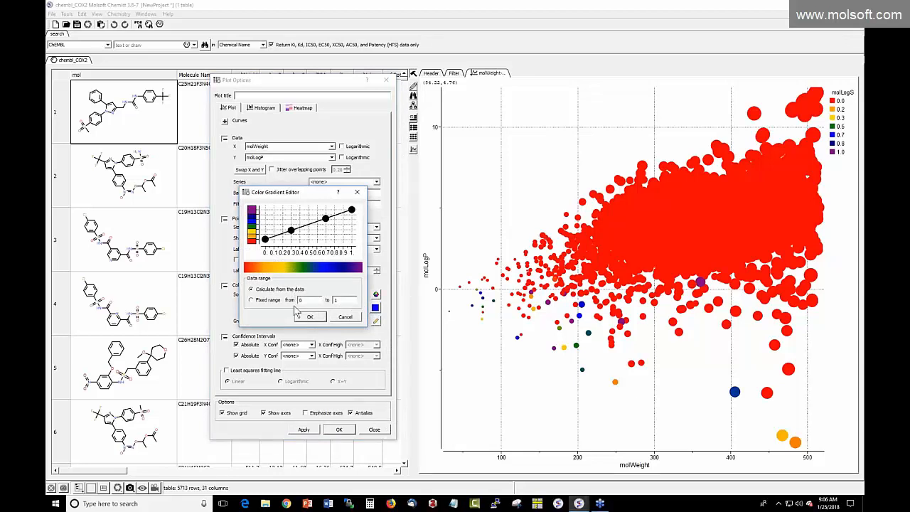
left_click(299, 318)
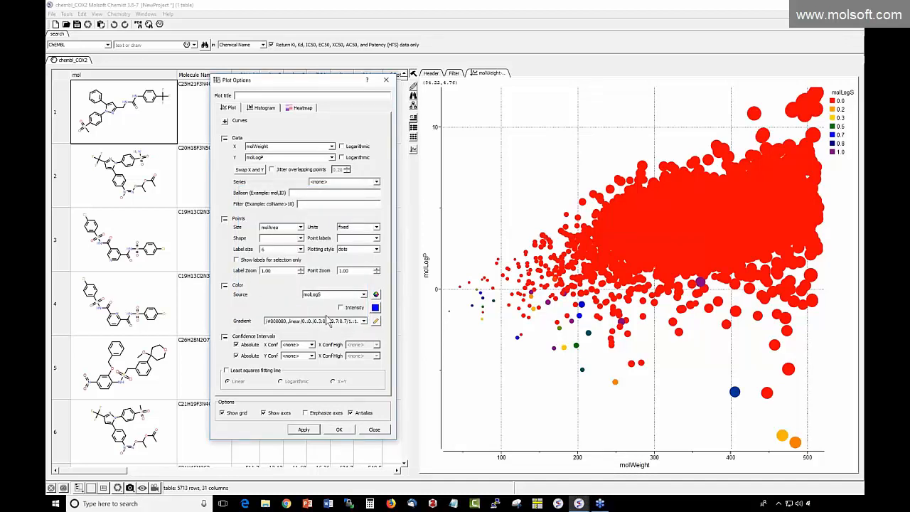
left_click(304, 430)
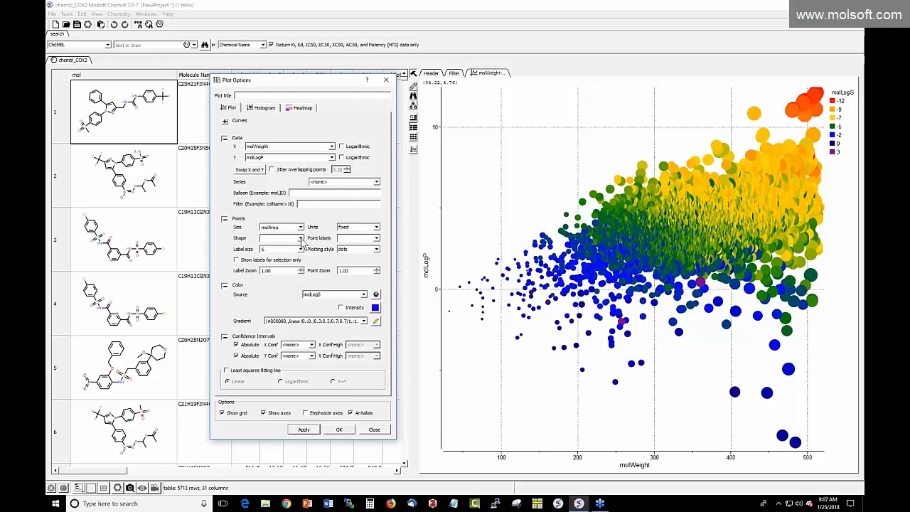
- Set the shape of the plot points by uniprot_id and apply the setting to the plot
left_click(300, 238)
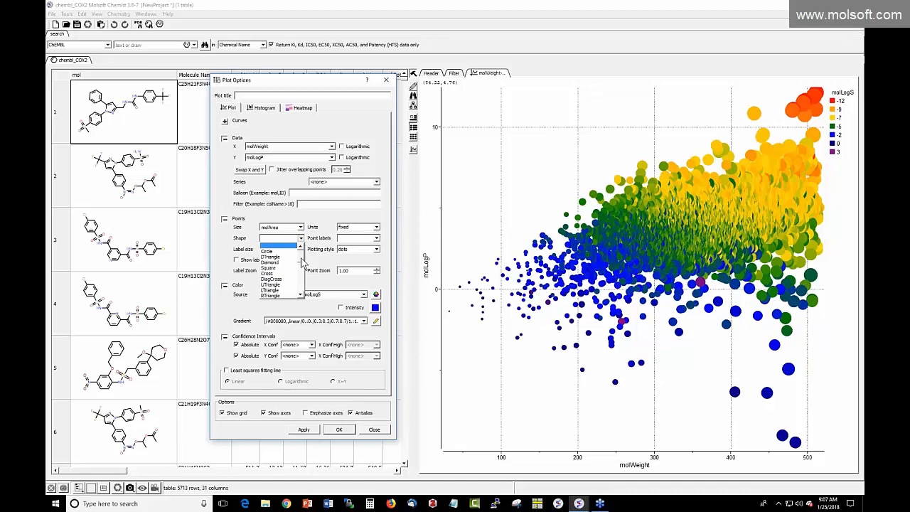
left_click_drag(303, 262, 302, 282)
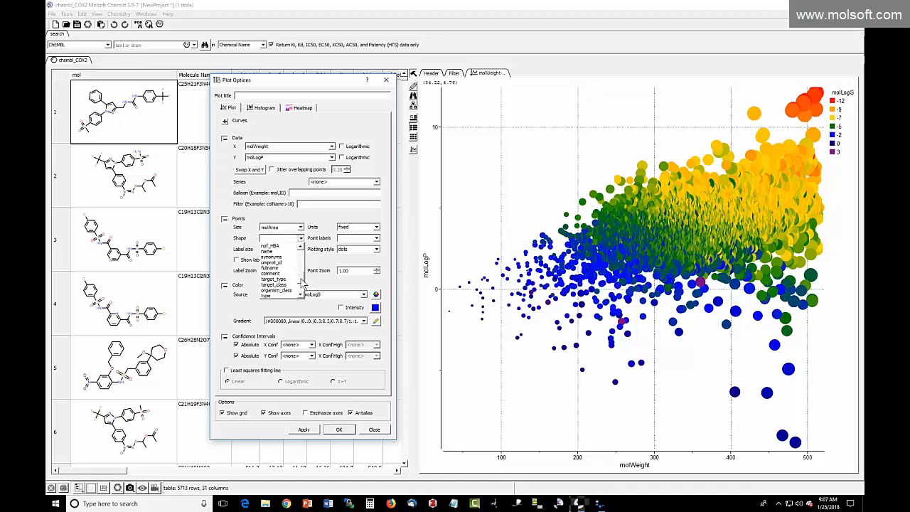
left_click(280, 261)
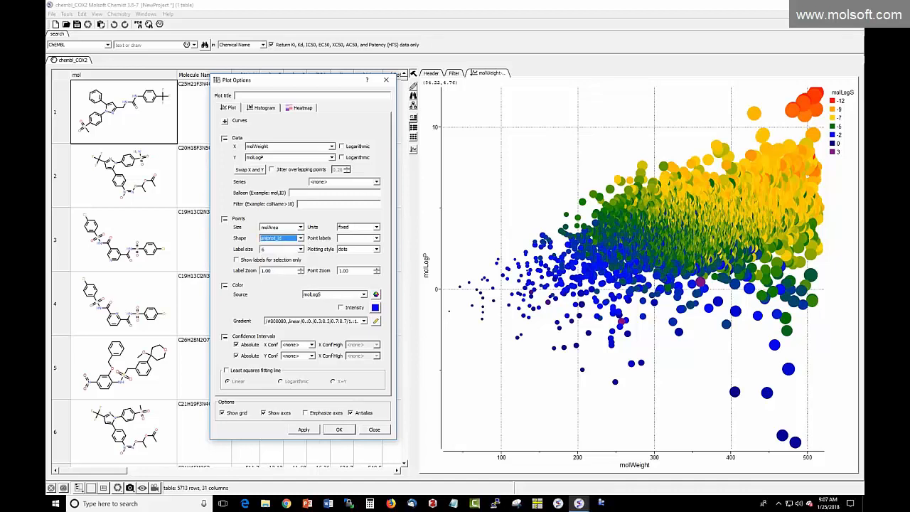
left_click(303, 429)
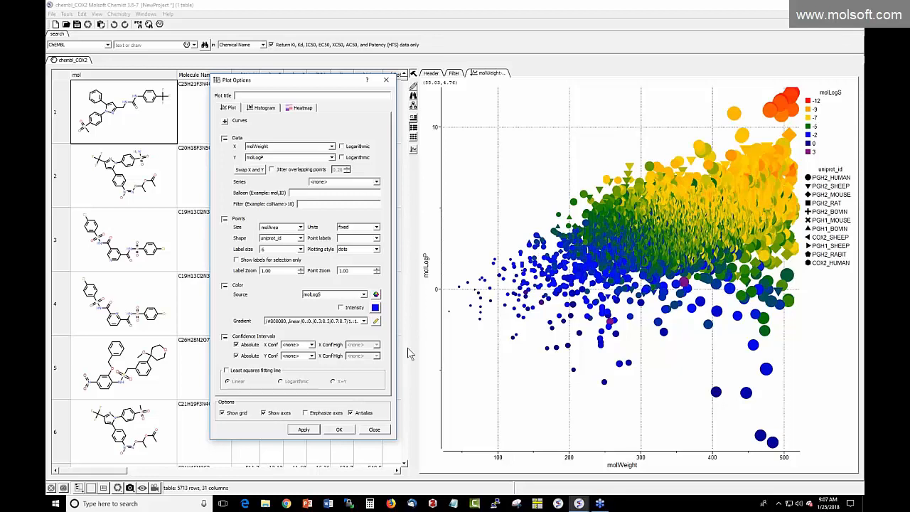
- Hide the plot's axes and its grid, applying the changes to the plot
left_click(350, 413)
left_click(265, 415)
left_click(304, 430)
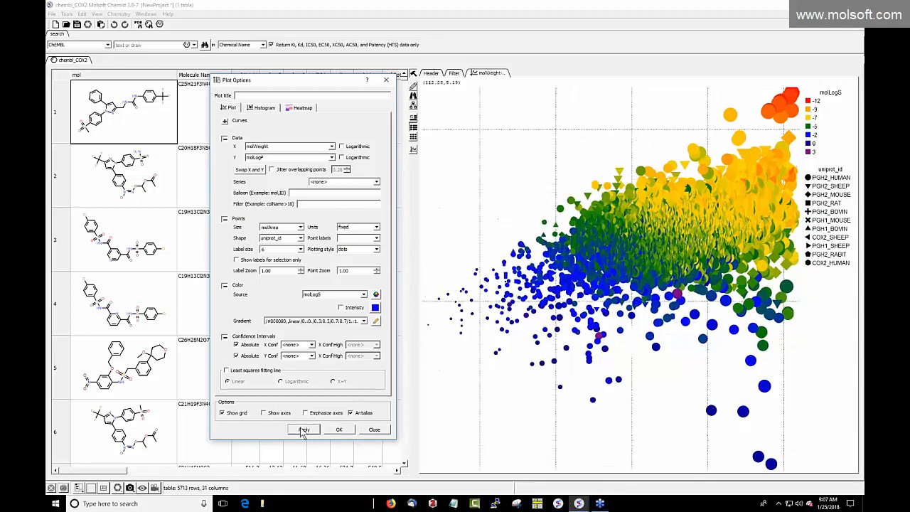
left_click(232, 417)
left_click(303, 430)
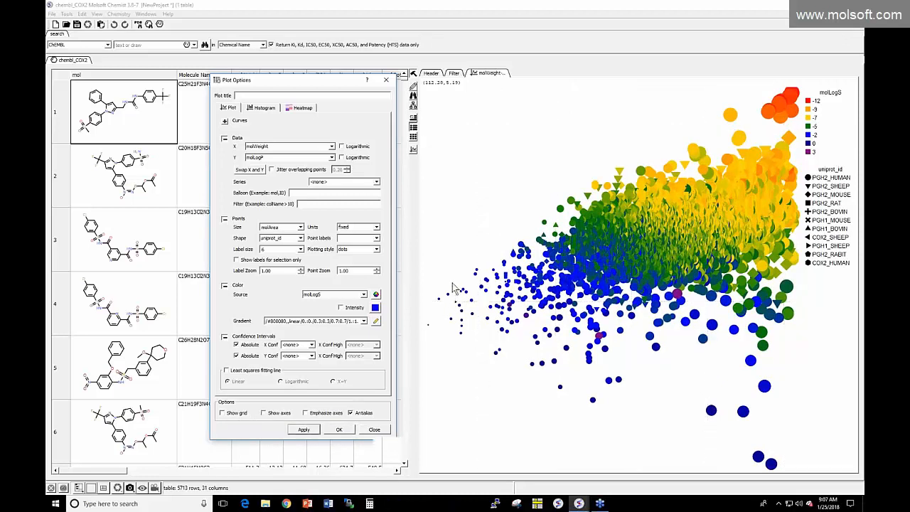
- Show the plot's grid and axes again, apply the settings, and close the plot options
left_click(280, 417)
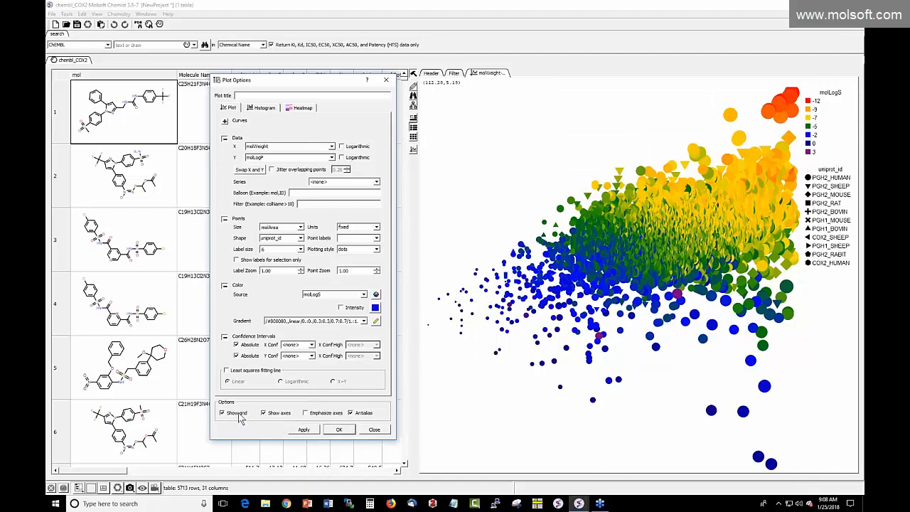
left_click(304, 429)
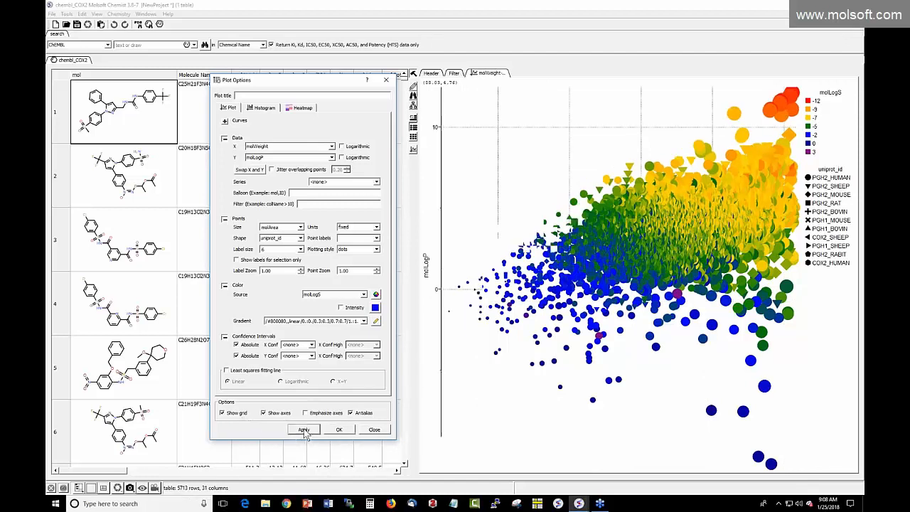
left_click(381, 431)
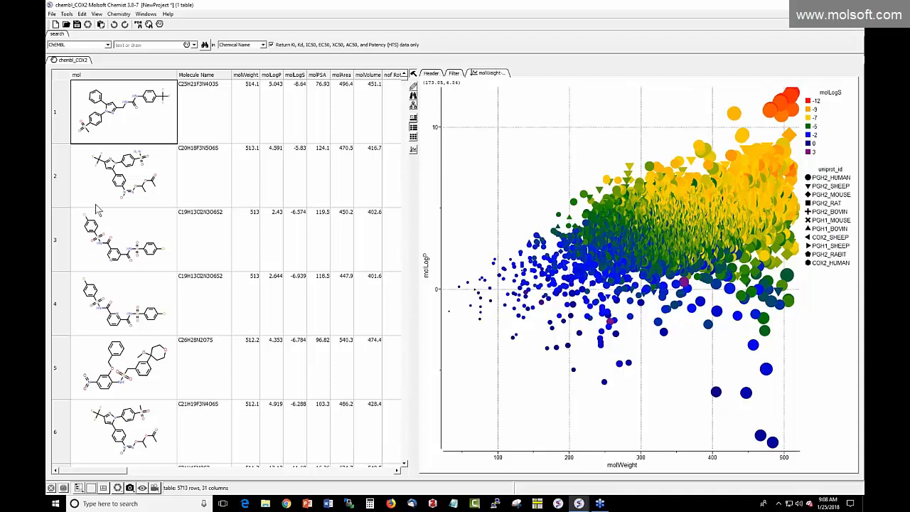
- Select the compound in row 2 of the table and center the plot on its point
left_click(62, 191)
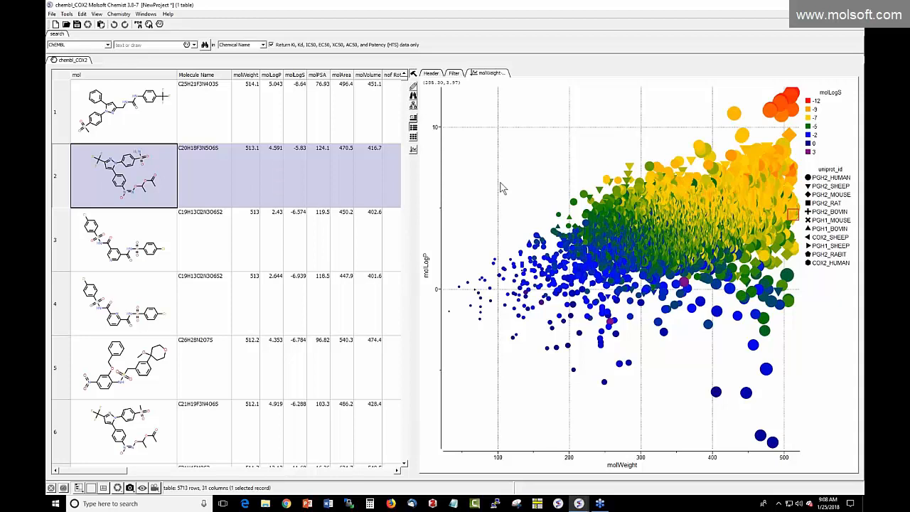
right_click(527, 187)
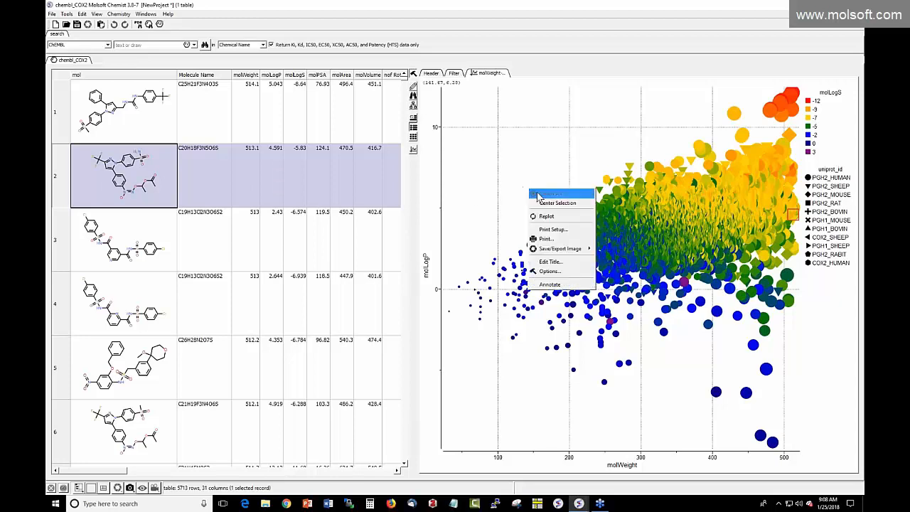
left_click(549, 201)
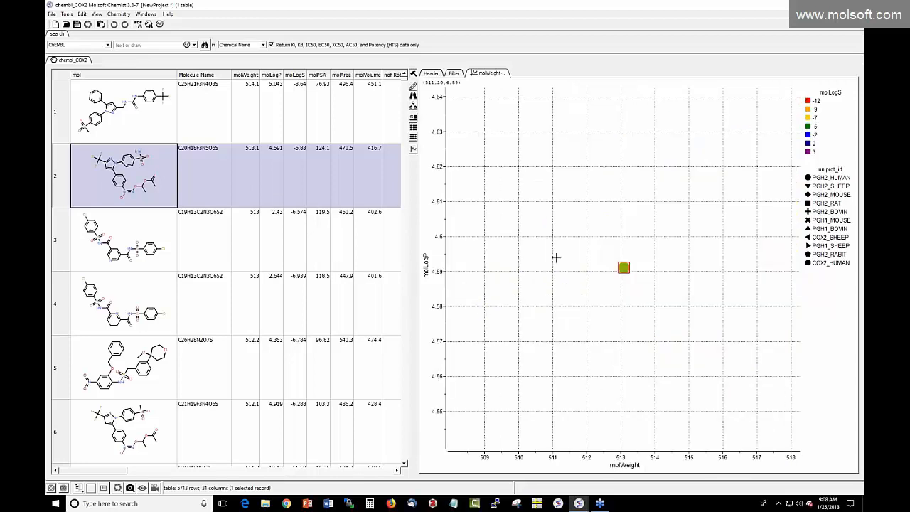
- Clear the selection and box-select the plot points between about 450 and 520 molWeight and about 4.3 and 4.9 molLogP
scroll(555, 258, "down", 4)
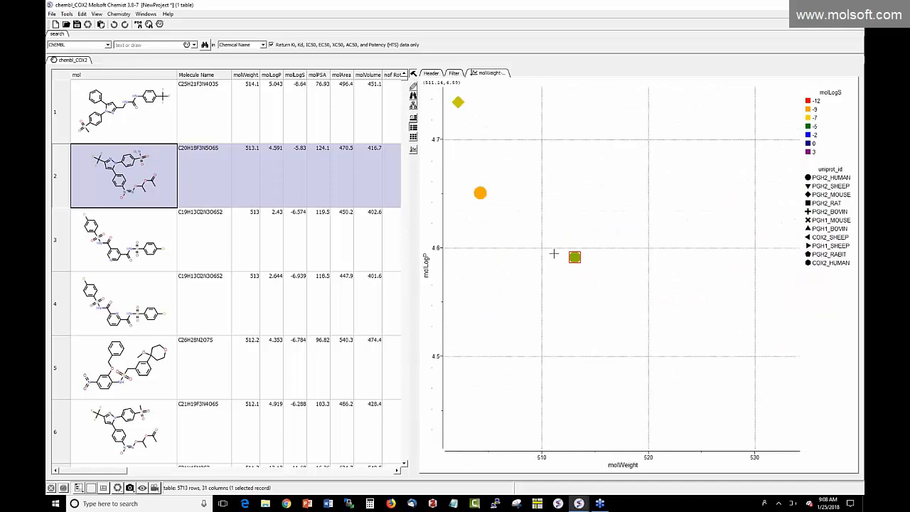
scroll(552, 253, "down", 3)
left_click(623, 258)
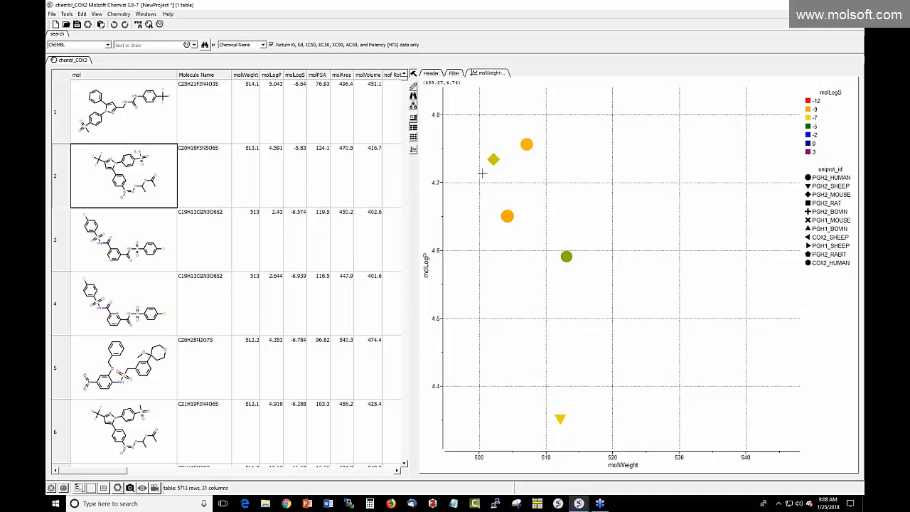
scroll(481, 173, "down", 3)
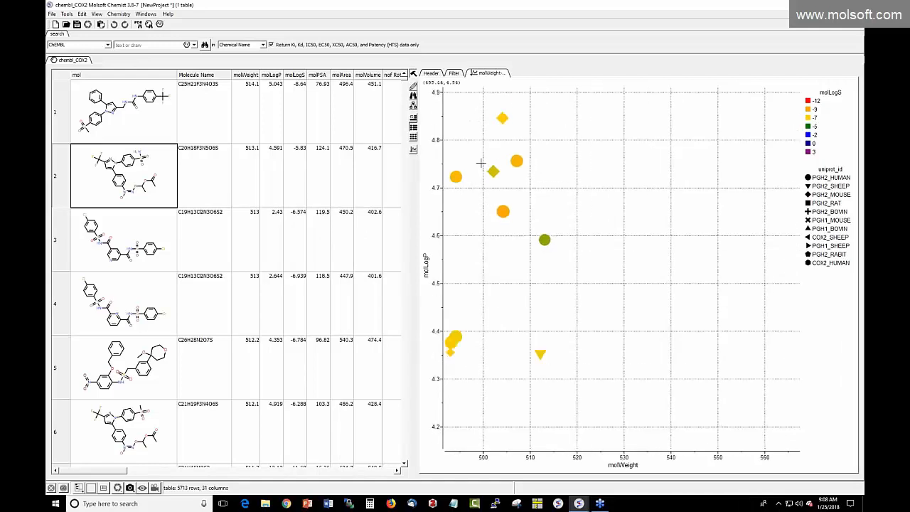
scroll(481, 163, "down", 5)
left_click_drag(552, 203, 655, 203)
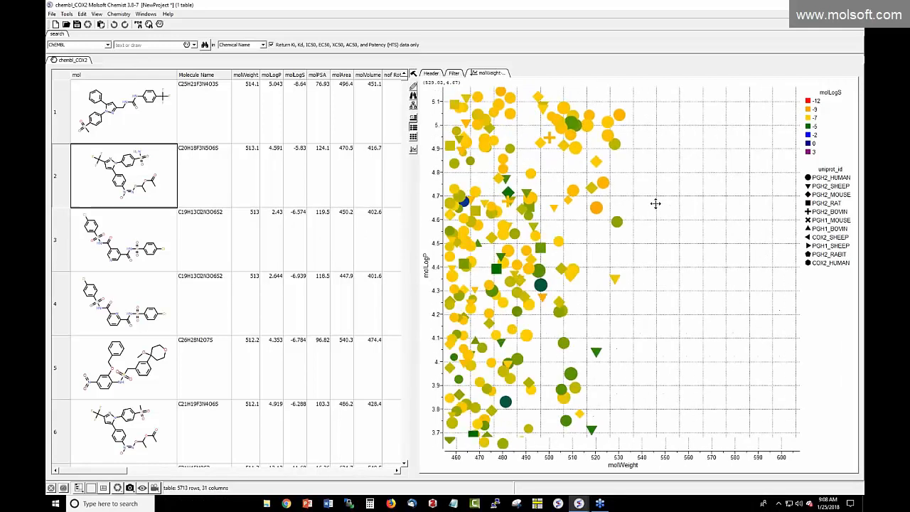
scroll(648, 211, "down", 4)
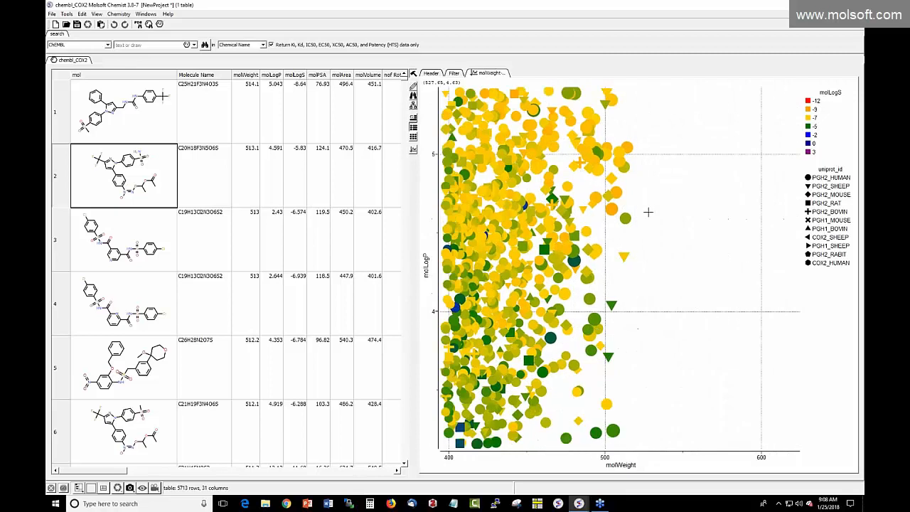
scroll(648, 211, "down", 3)
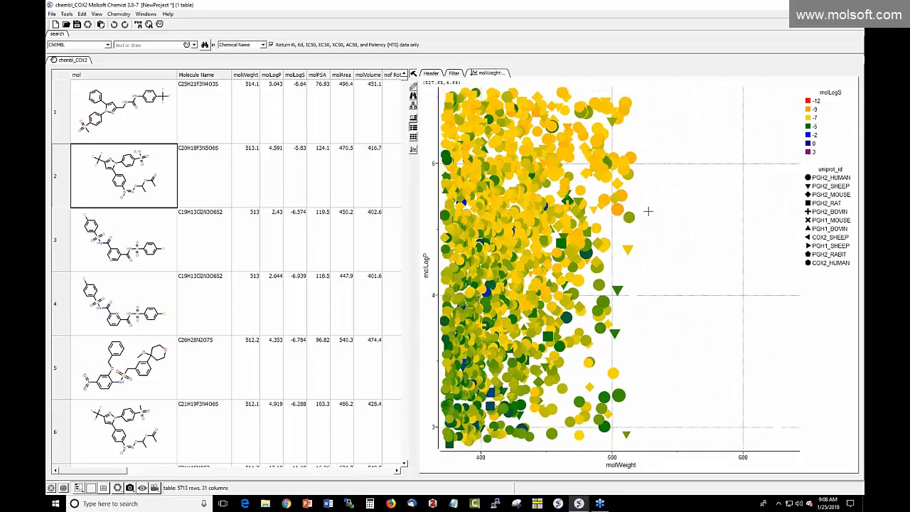
scroll(648, 211, "up", 3)
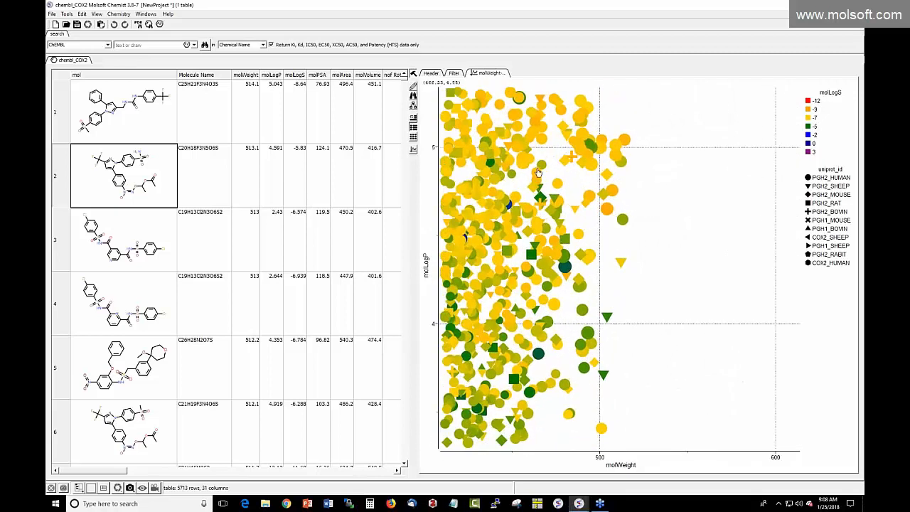
left_click_drag(513, 164, 638, 272)
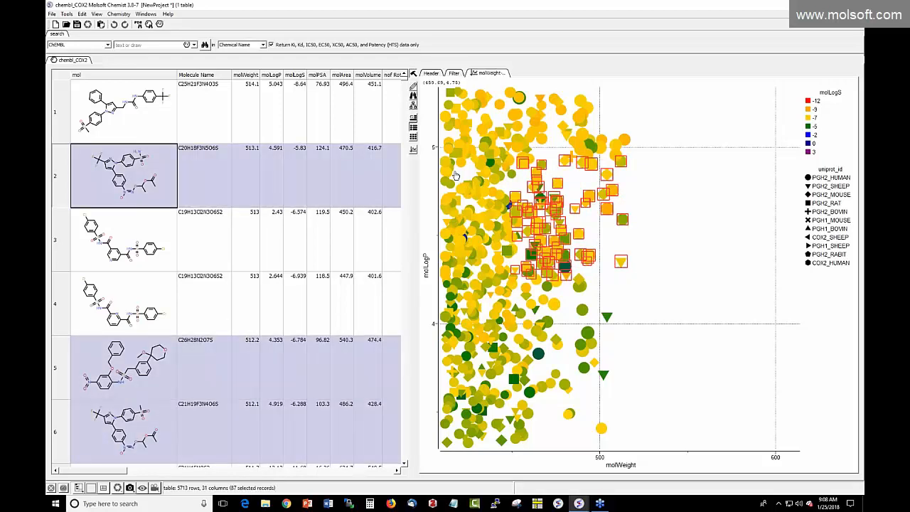
- Examine the rows of the selected compounds in the table and clear the selection
scroll(121, 231, "down", 1)
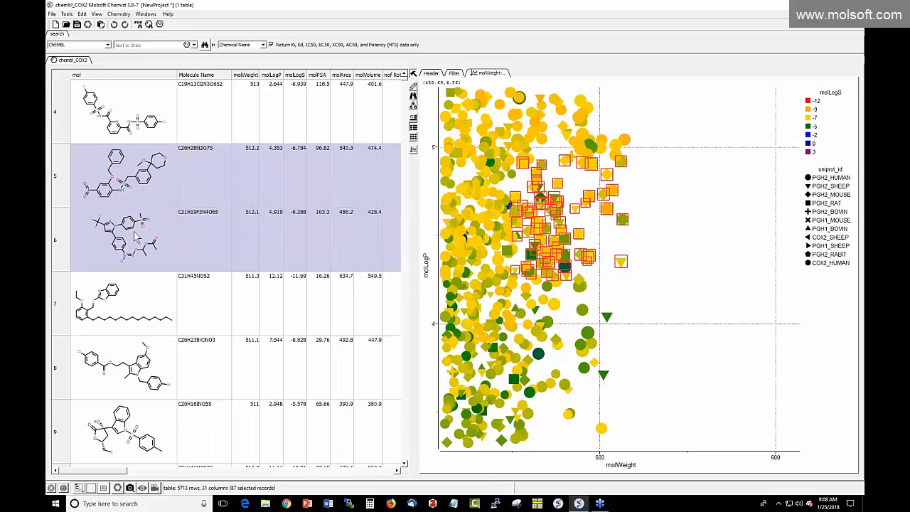
scroll(122, 225, "down", 3)
scroll(121, 234, "up", 5)
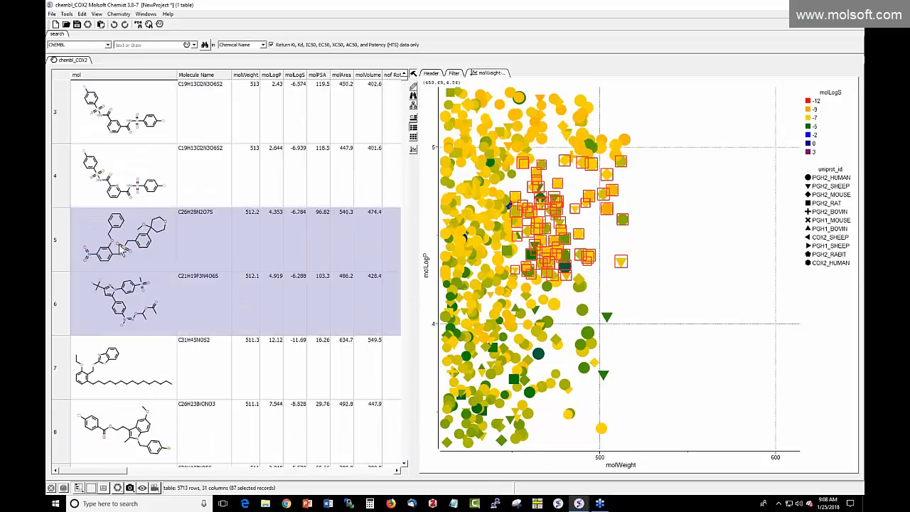
scroll(121, 248, "up", 1)
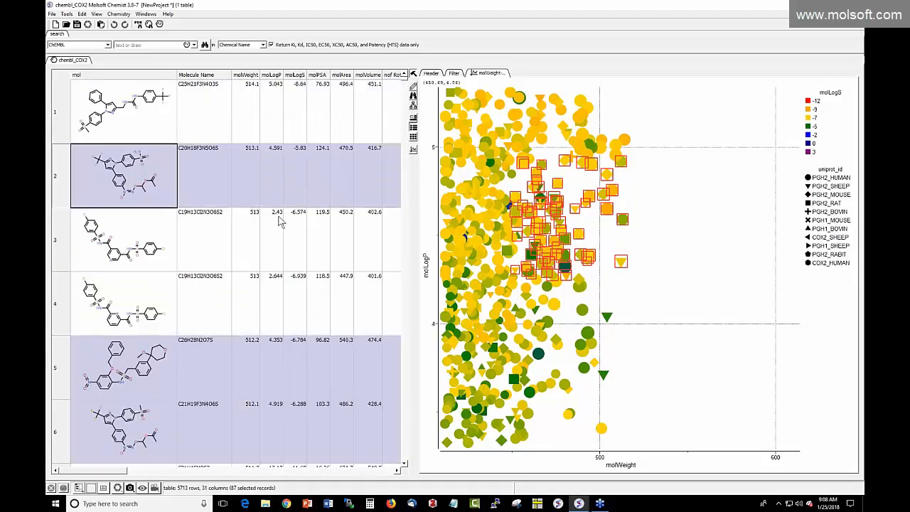
left_click(649, 193)
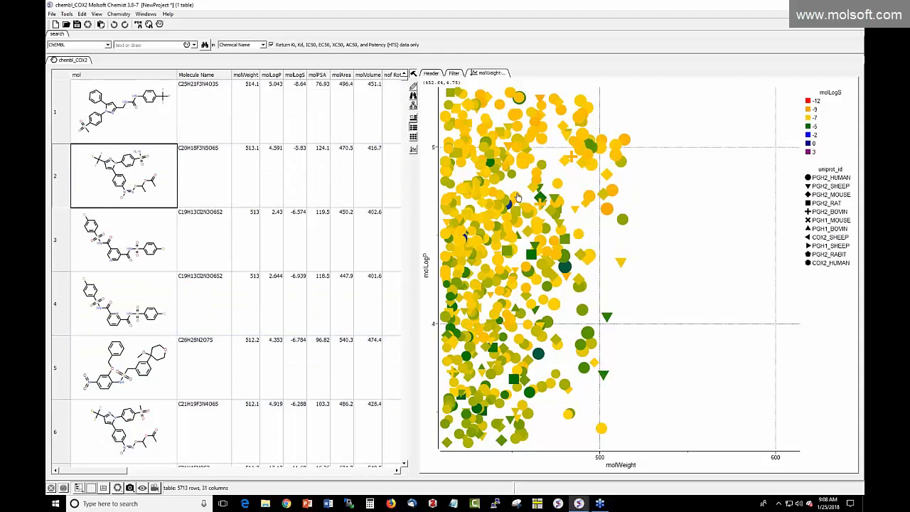
- Pick the orange point at about 494 molWeight and 4.72 molLogP to locate its compound in the table, and clear the selection
scroll(517, 197, "down", 1)
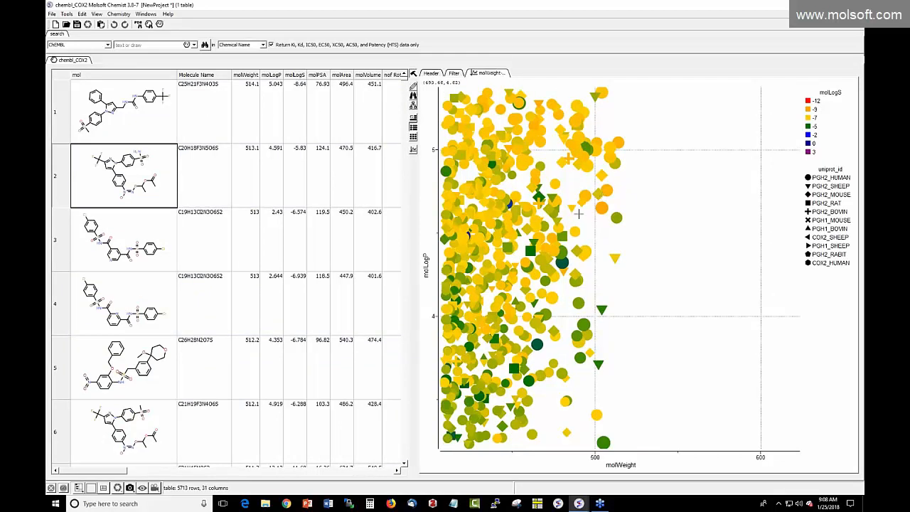
scroll(578, 213, "down", 2)
scroll(579, 215, "down", 2)
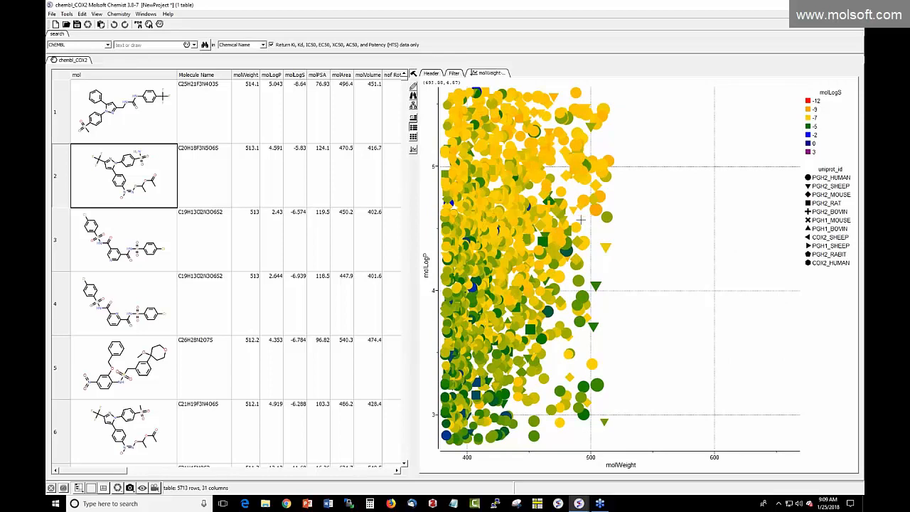
left_click(582, 203)
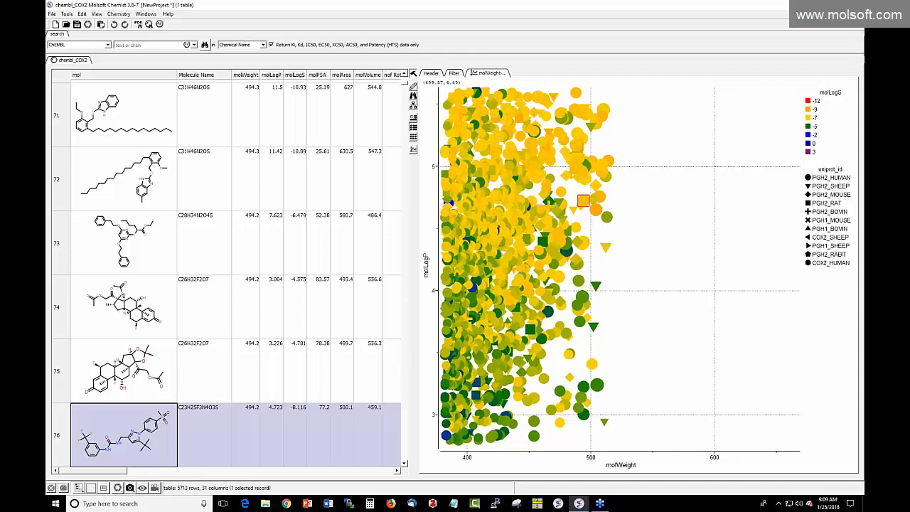
left_click(594, 229)
- Set the plot's balloon to mol so that each point shows its structure, and accept the plot options
right_click(604, 233)
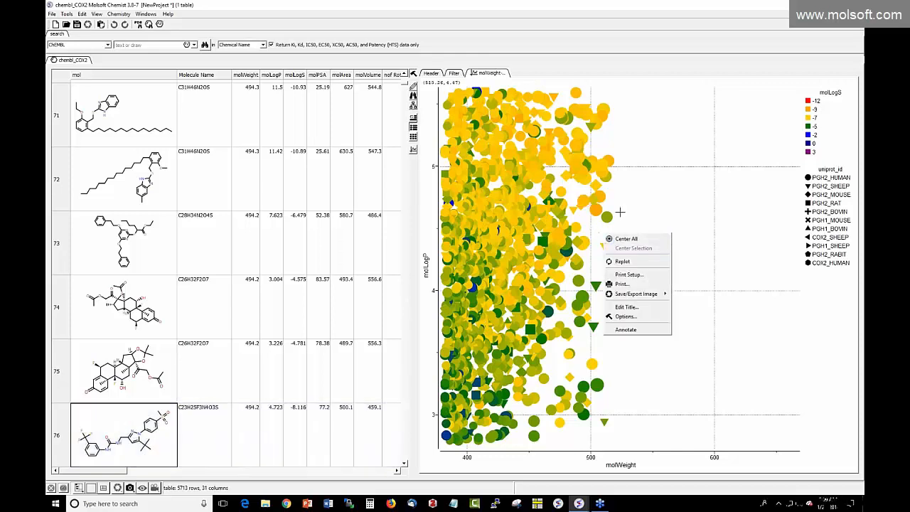
left_click(625, 316)
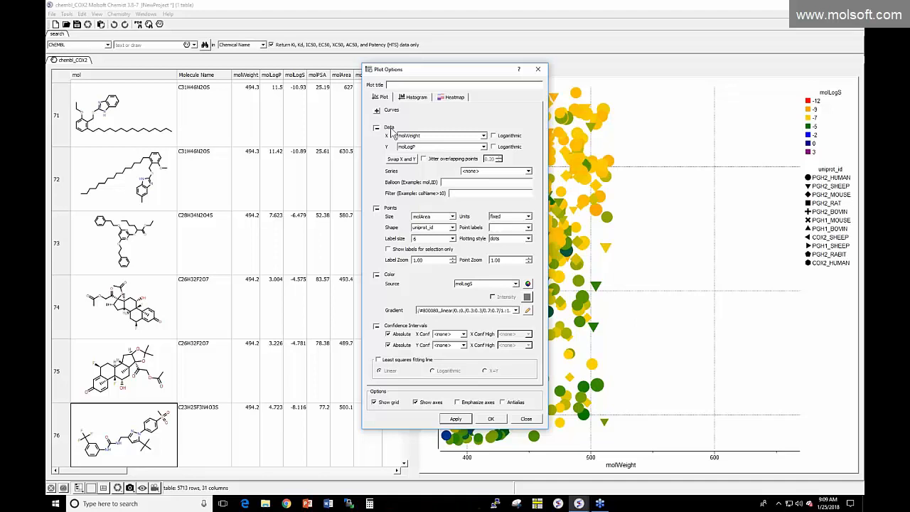
left_click(443, 182)
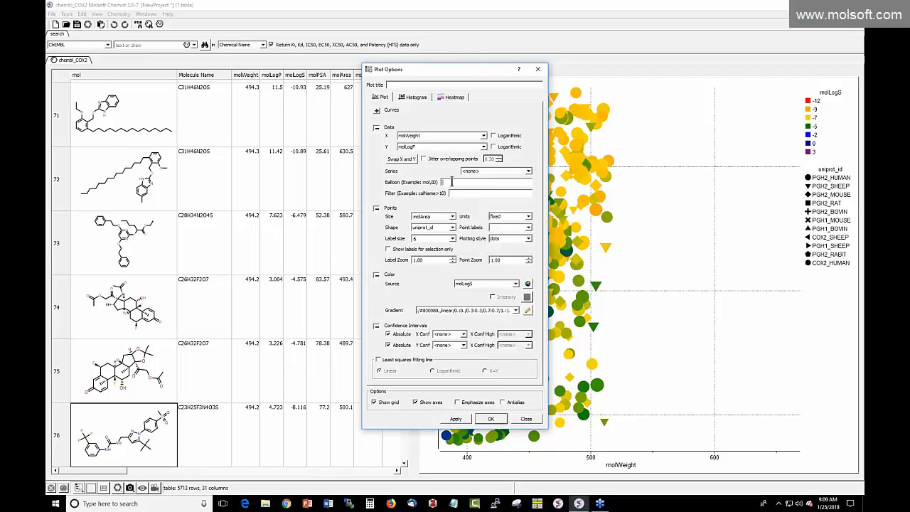
type("mol")
left_click(490, 418)
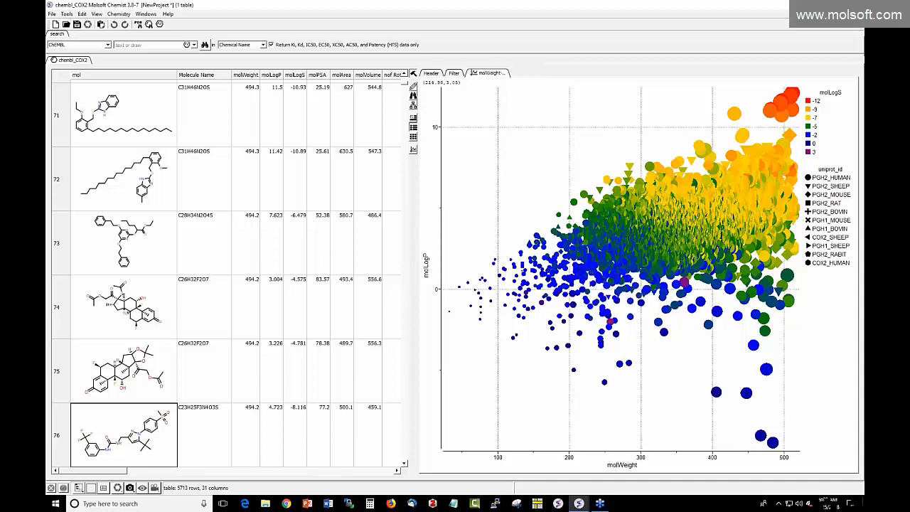
mouse_move(582, 241)
- Extend the plot's balloon content to mol,molPSA and accept the plot options
right_click(509, 228)
left_click(540, 318)
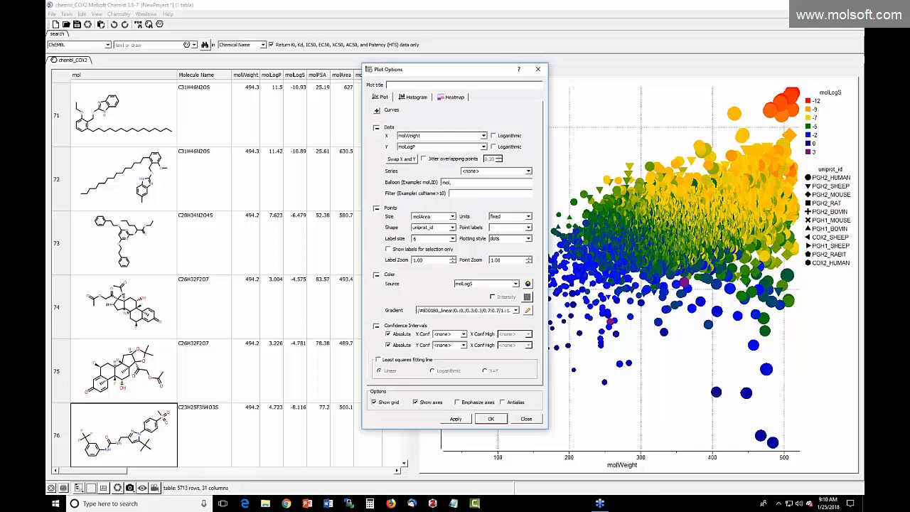
type("olPSA")
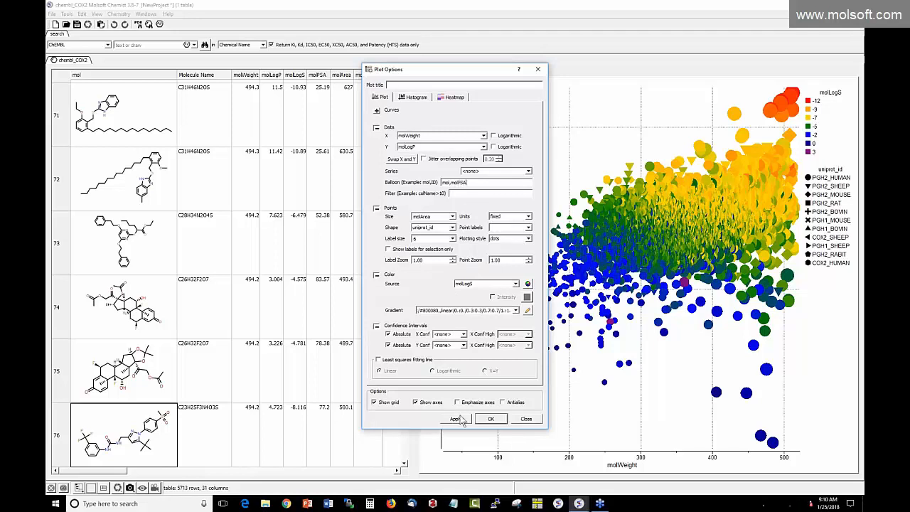
left_click(490, 418)
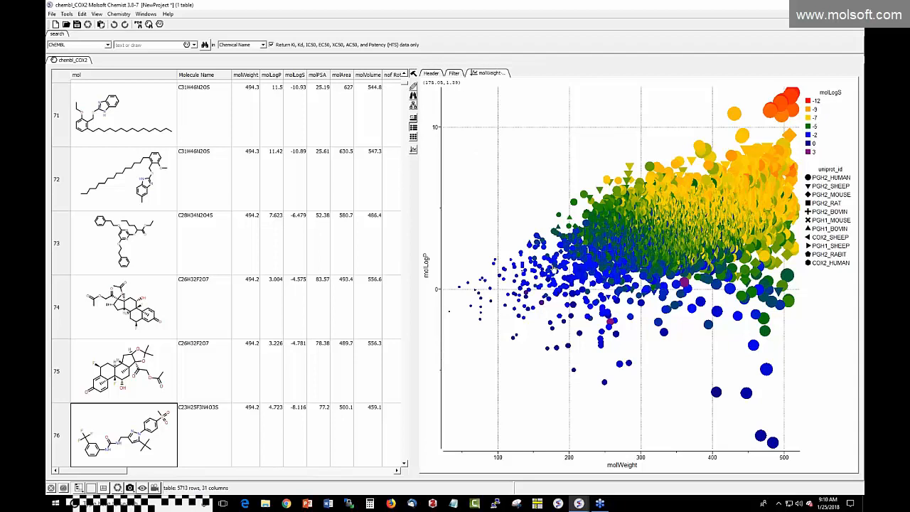
mouse_move(551, 264)
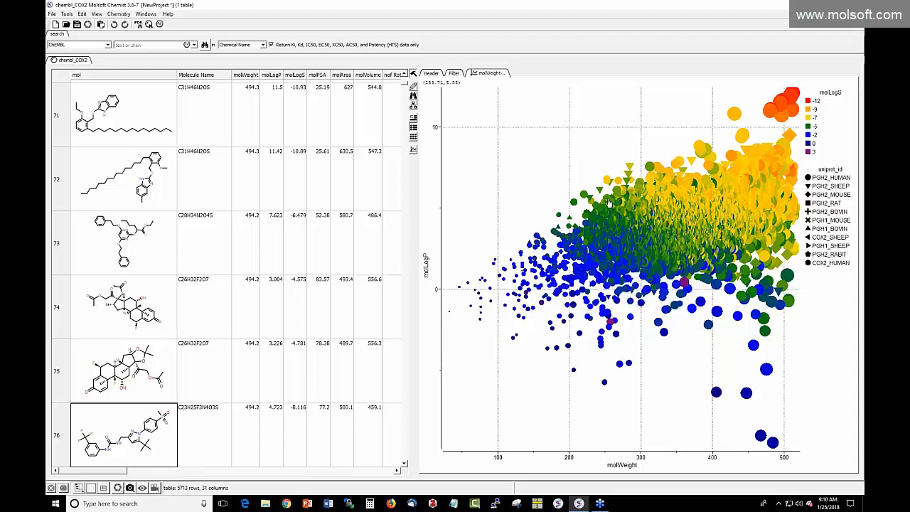
- Examine the plot at different zoom levels, as a whole and along the molWeight and molLogP axes individually
mouse_move(605, 202)
scroll(473, 245, "down", 5)
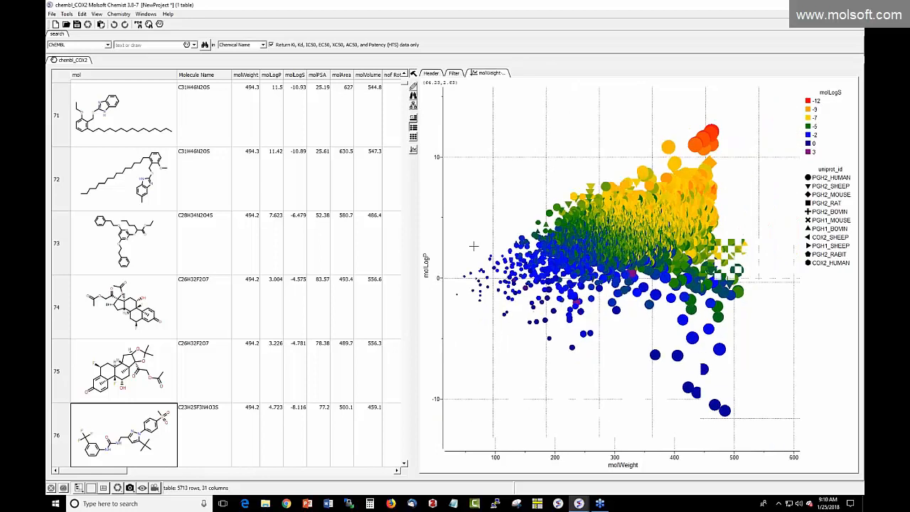
scroll(473, 246, "up", 1)
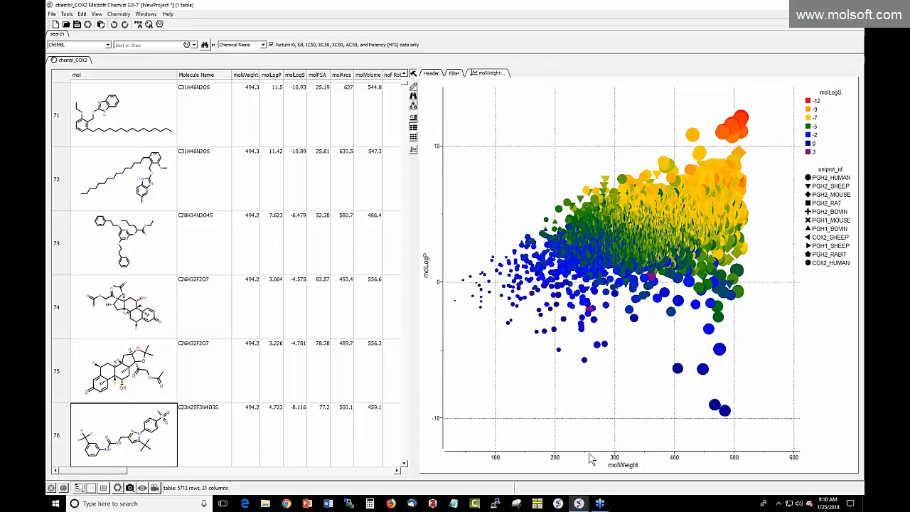
scroll(589, 458, "up", 1)
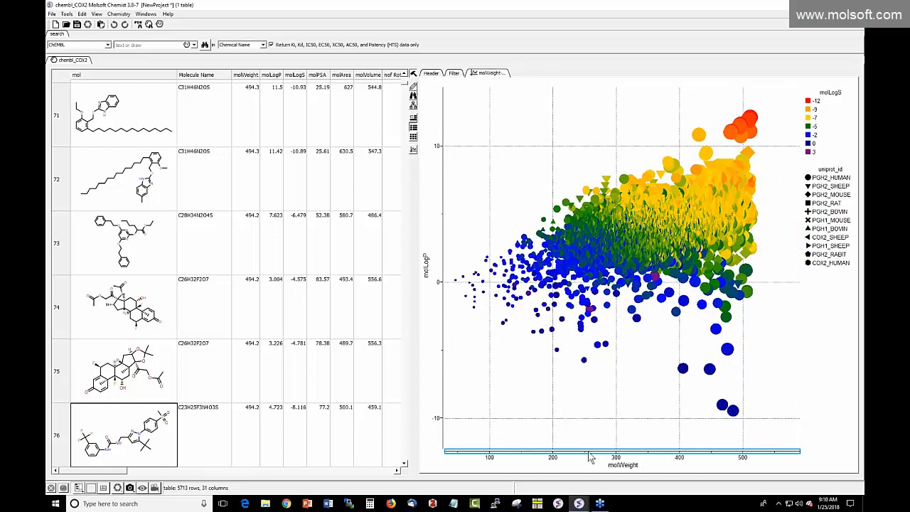
scroll(589, 458, "up", 1)
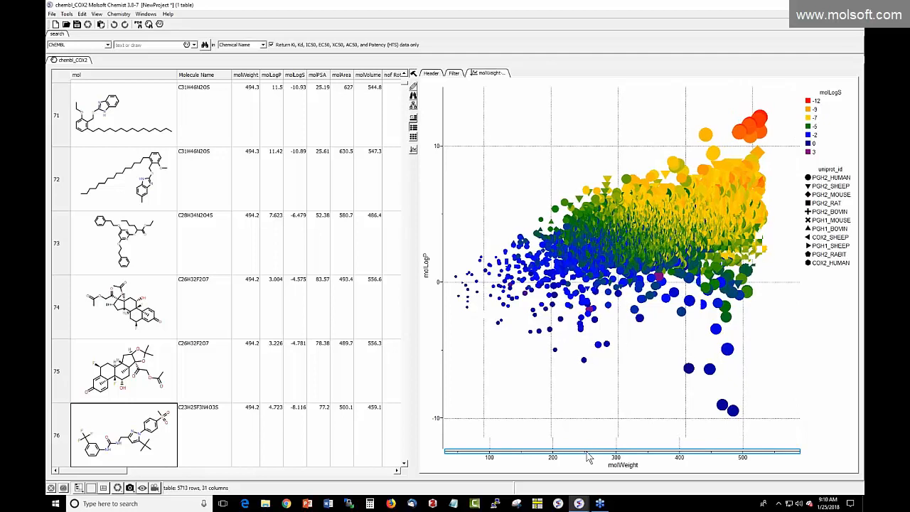
scroll(588, 459, "up", 1)
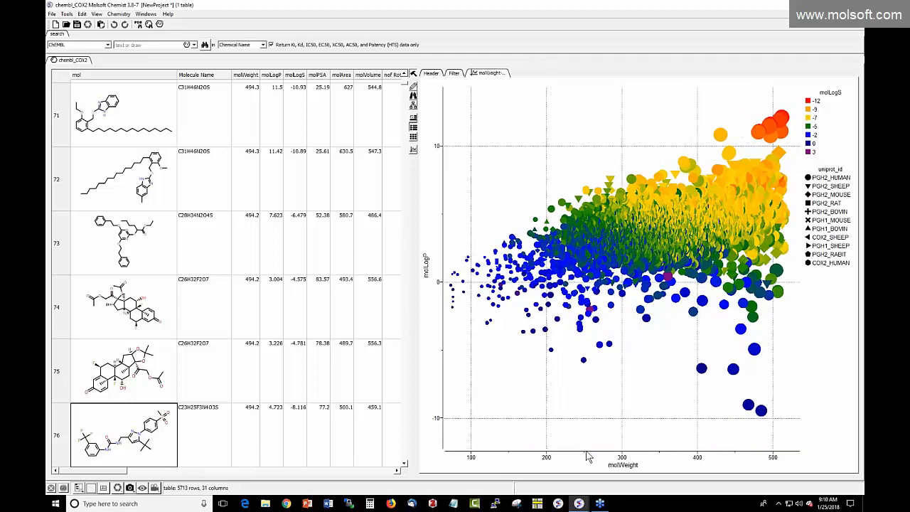
scroll(588, 459, "up", 2)
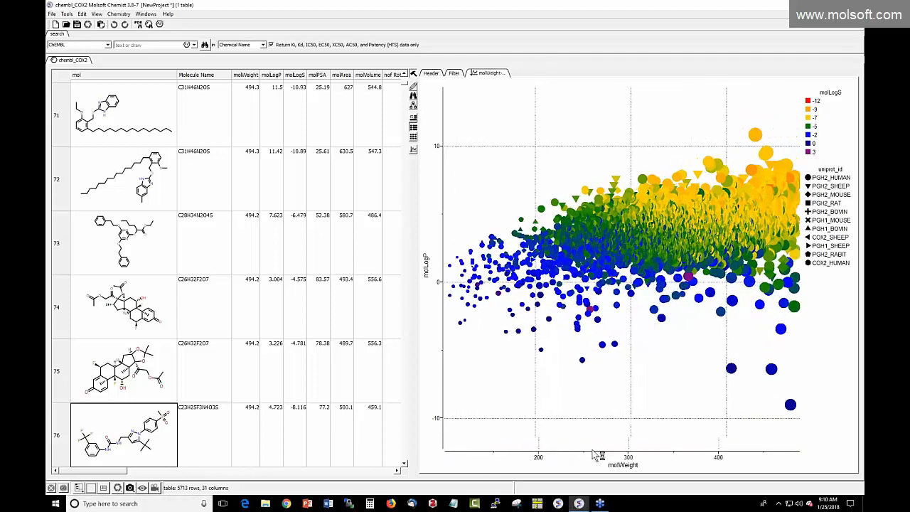
scroll(598, 455, "up", 4)
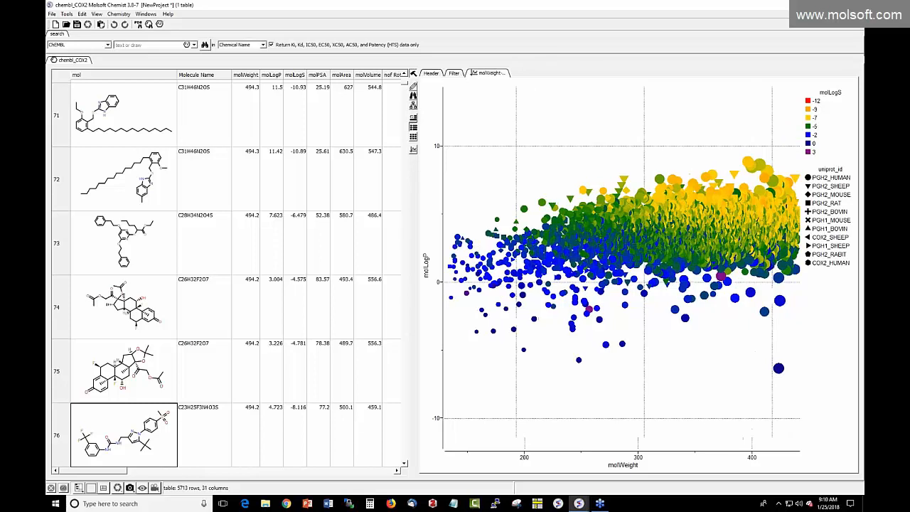
scroll(445, 362, "up", 4)
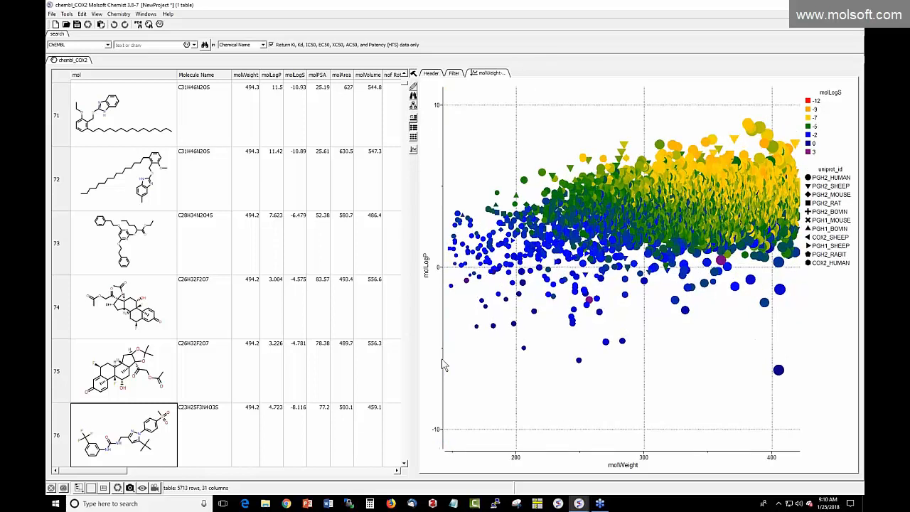
scroll(442, 365, "up", 3)
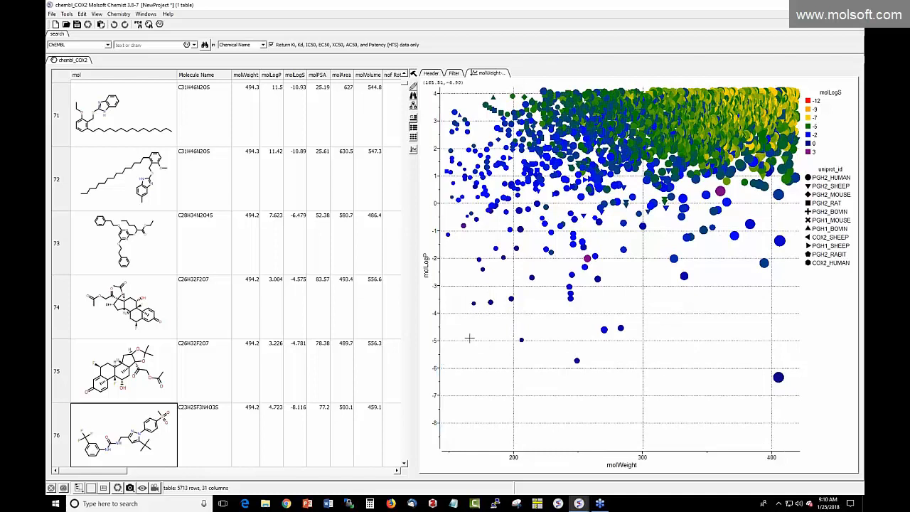
mouse_move(469, 396)
left_mouse_down()
mouse_move(473, 381)
mouse_move(477, 411)
left_mouse_up()
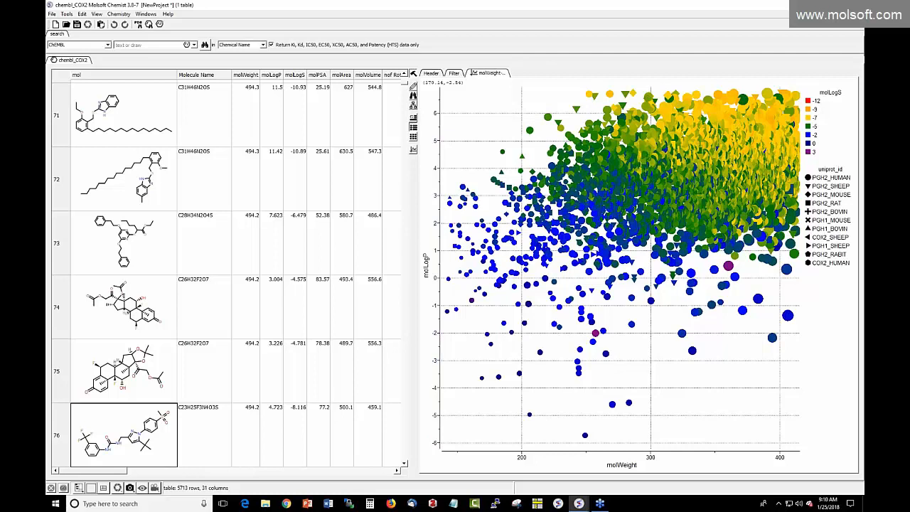
- Switch the molWeight X axis to a logarithmic scale and accept the axis options
right_click(559, 456)
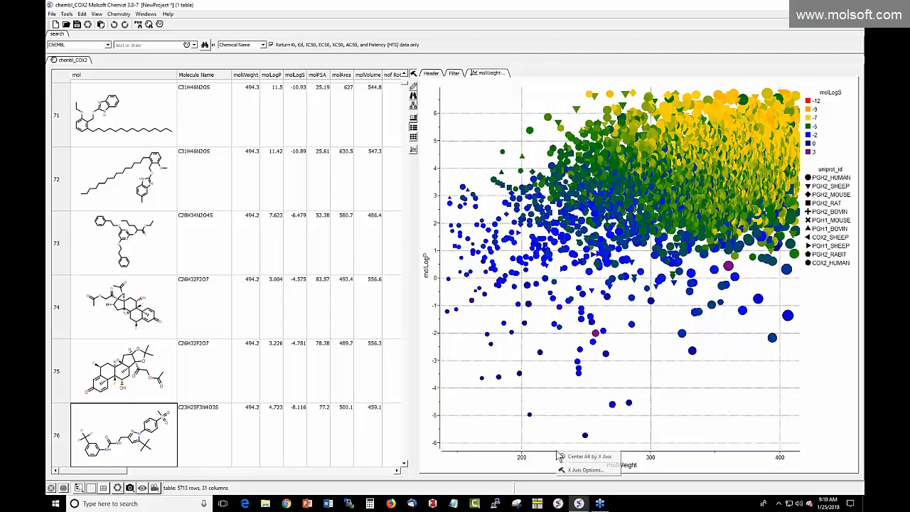
left_click(594, 471)
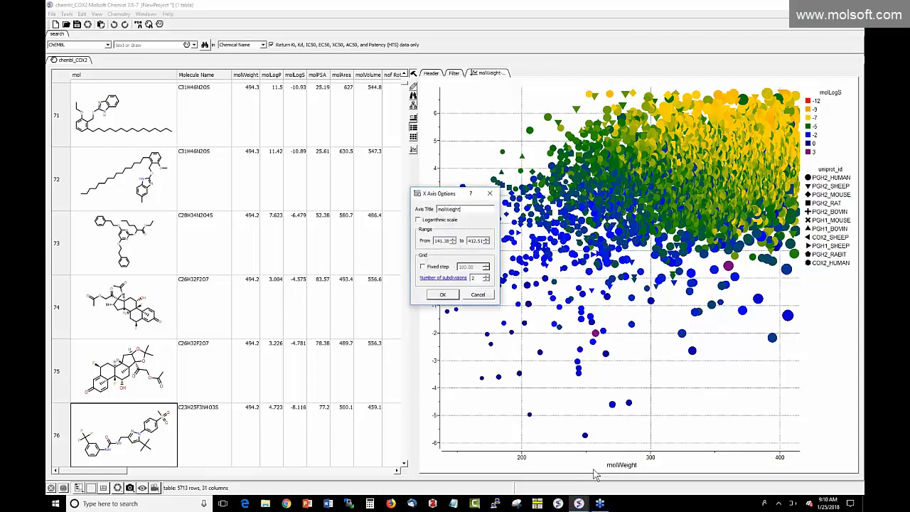
left_click(441, 294)
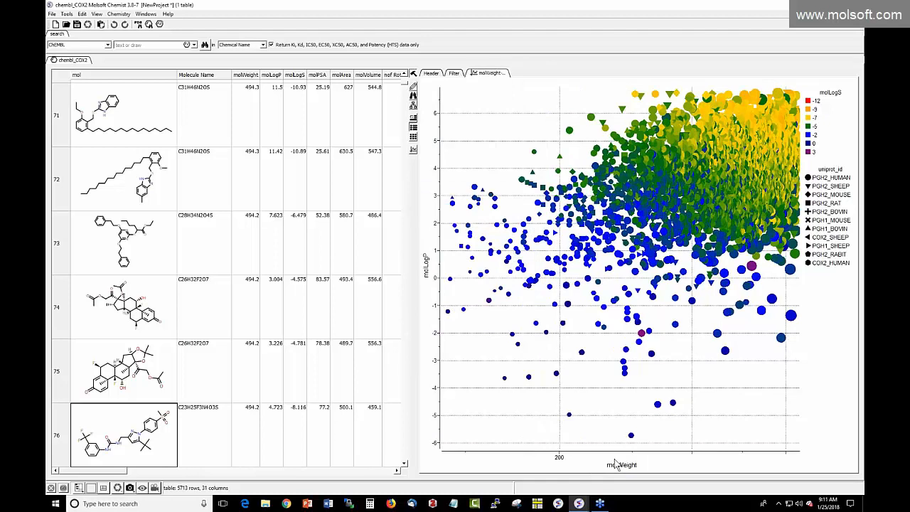
- Turn off the logarithmic scale of the molWeight X axis and accept the axis options
double_click(636, 470)
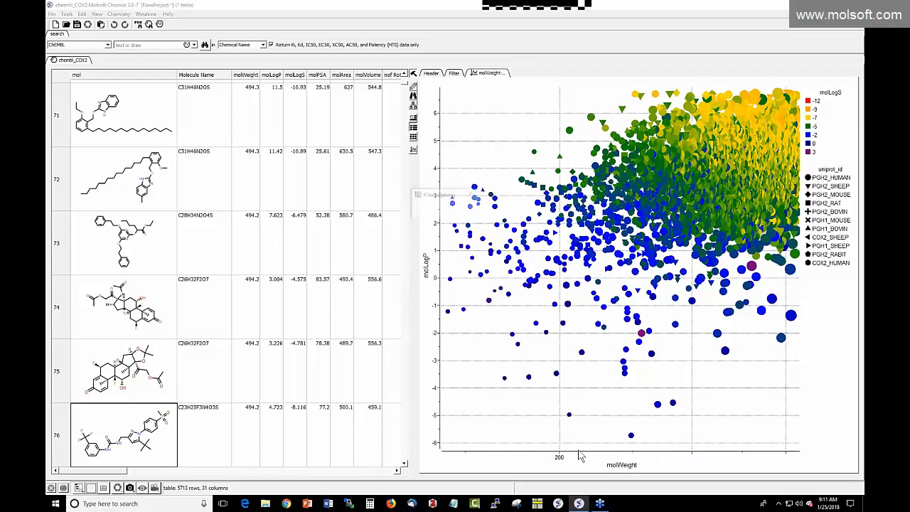
left_click(429, 221)
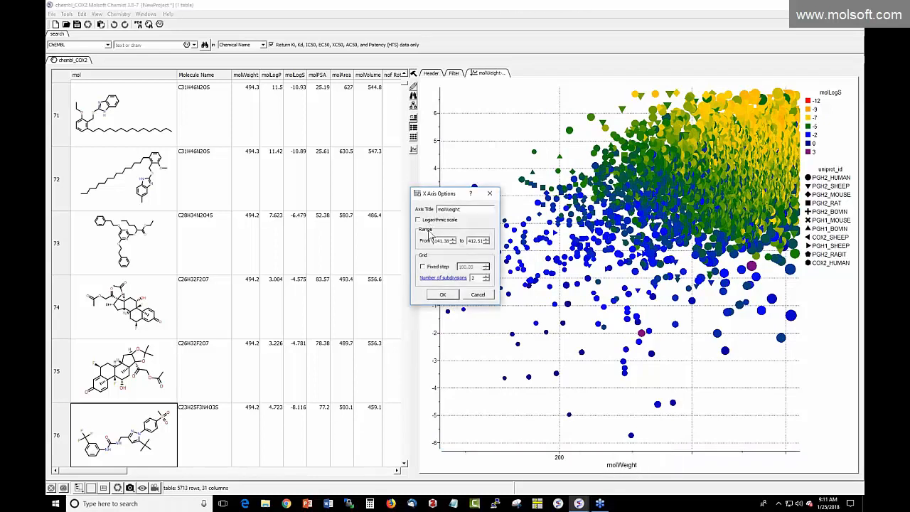
left_click(441, 295)
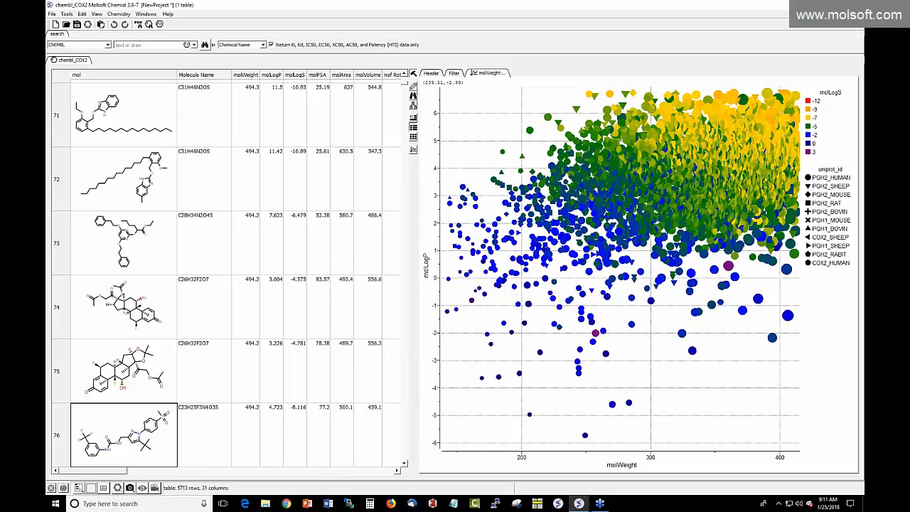
- Box-select the points from about 200 to 300 molWeight, then those from about 200 to 450 molWeight, clearing each selection
scroll(572, 270, "down", 5)
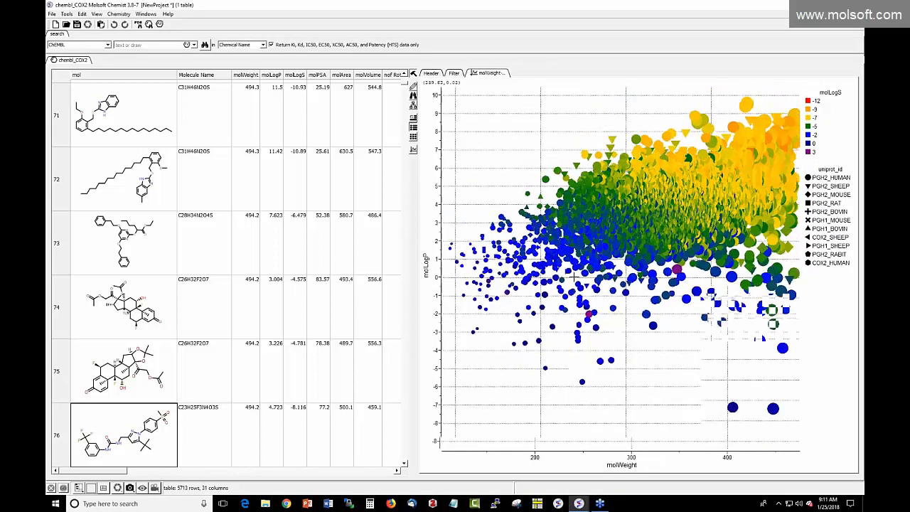
scroll(573, 276, "down", 2)
scroll(532, 281, "down", 1)
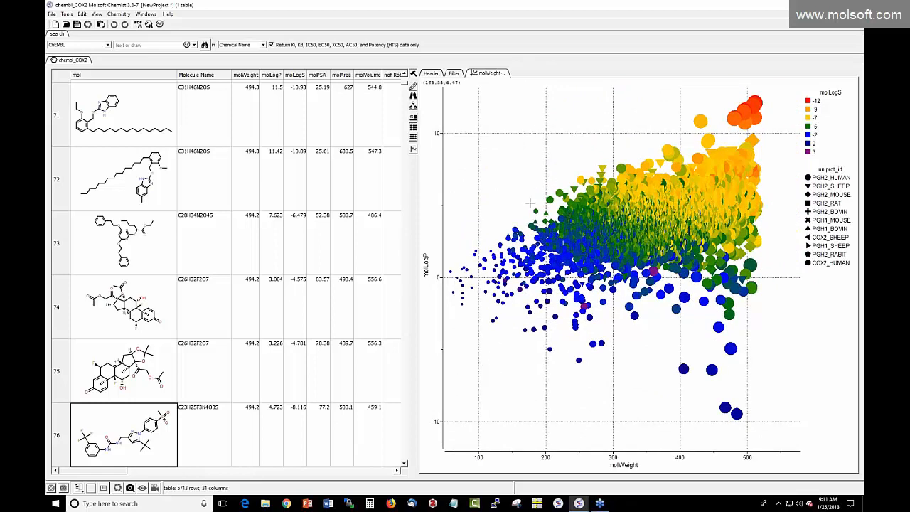
left_click_drag(548, 188, 614, 247)
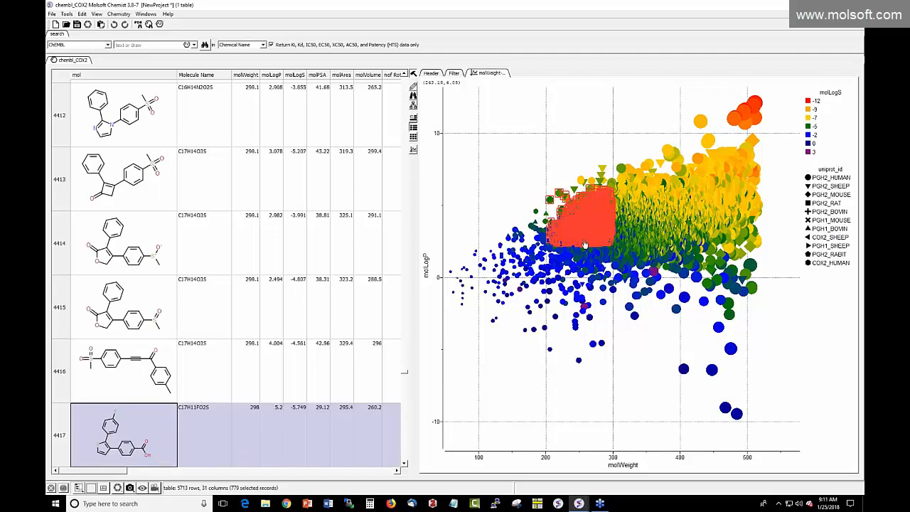
left_click(463, 218)
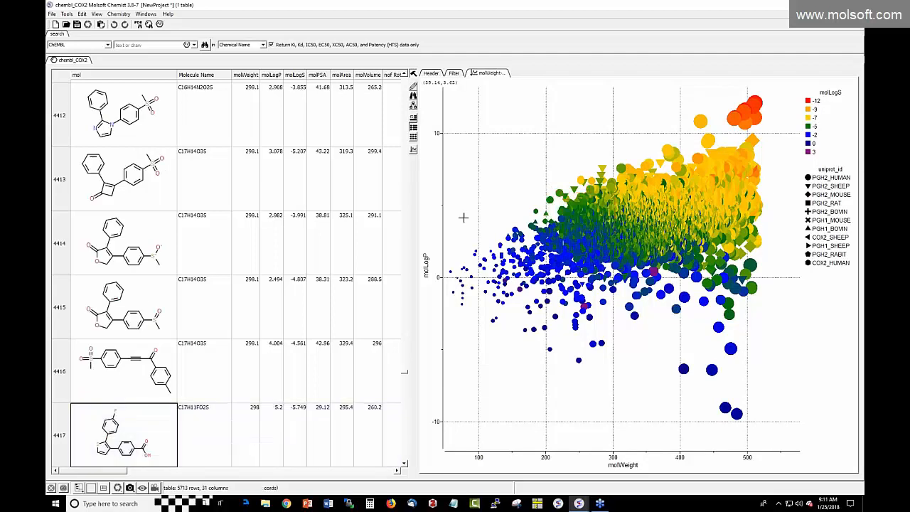
left_click_drag(545, 215, 716, 256)
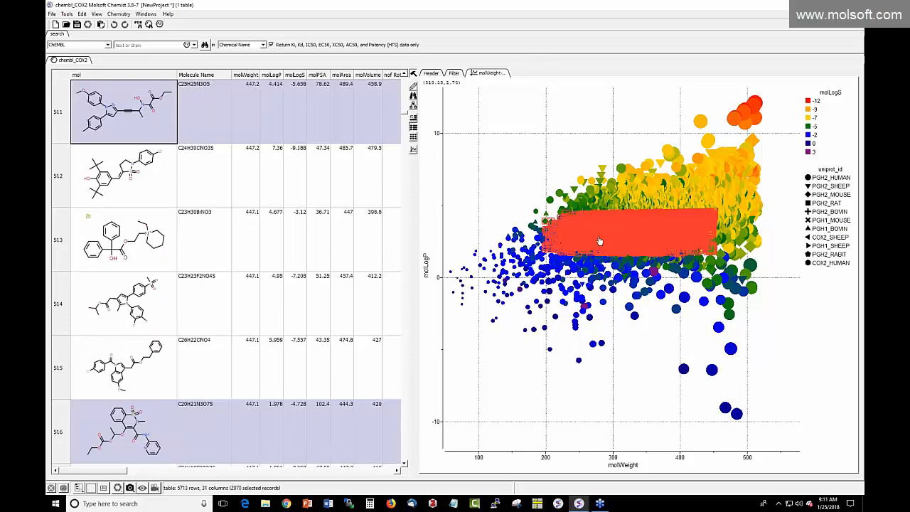
left_click(539, 171)
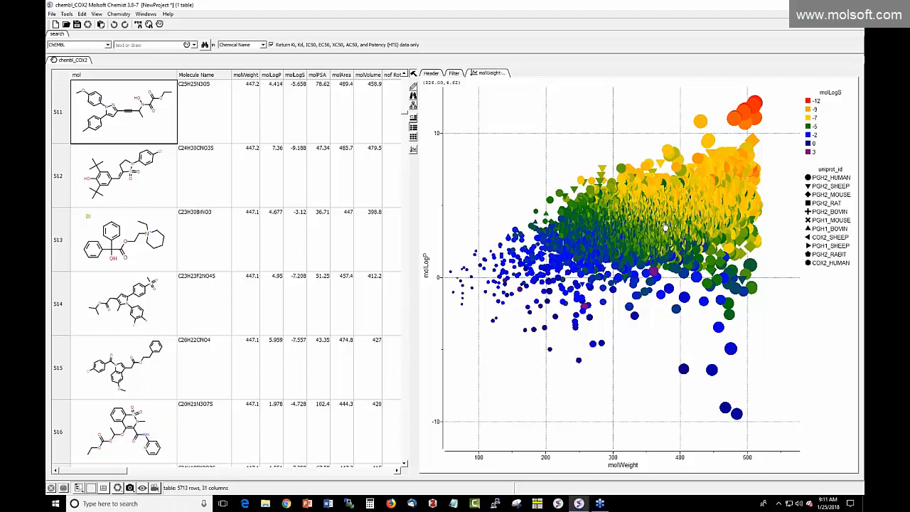
- Draw an ellipse annotation over the points from about 180 to 505 molWeight and about 2 to 6.4 molLogP
right_click(498, 344)
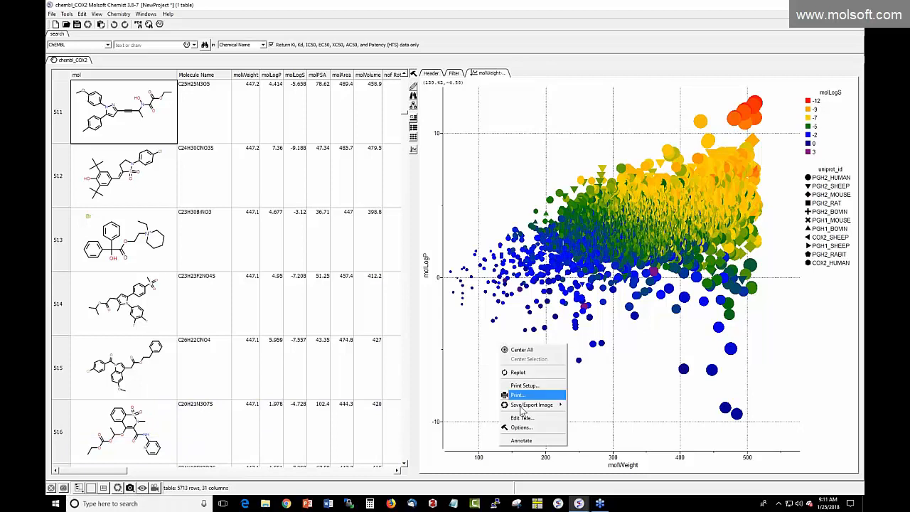
left_click(523, 441)
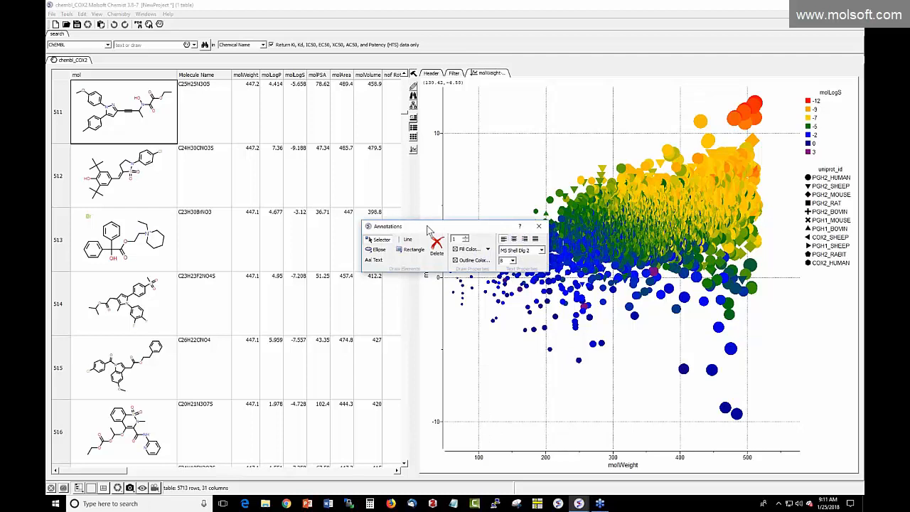
left_click_drag(429, 229, 340, 213)
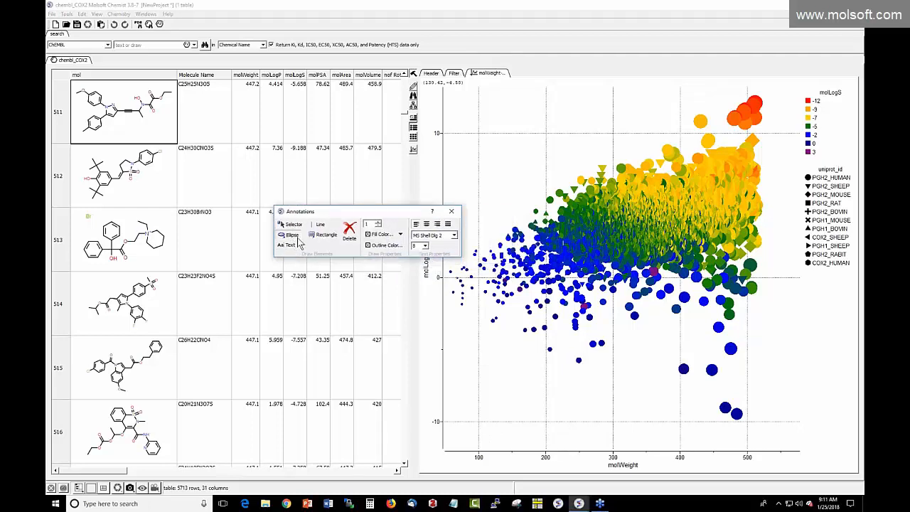
left_click_drag(532, 185, 751, 246)
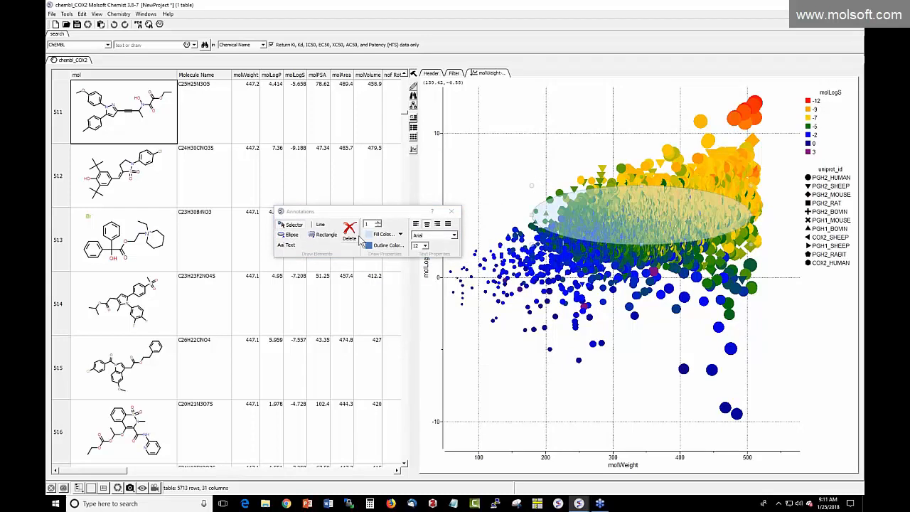
- Give the ellipse annotation a light pink fill and a crimson outline with a line width of 3
left_click(400, 235)
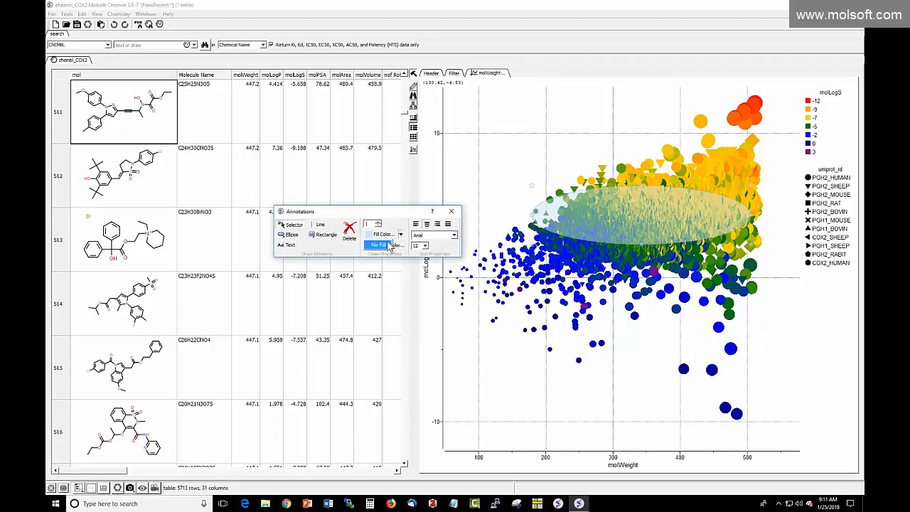
left_click(382, 245)
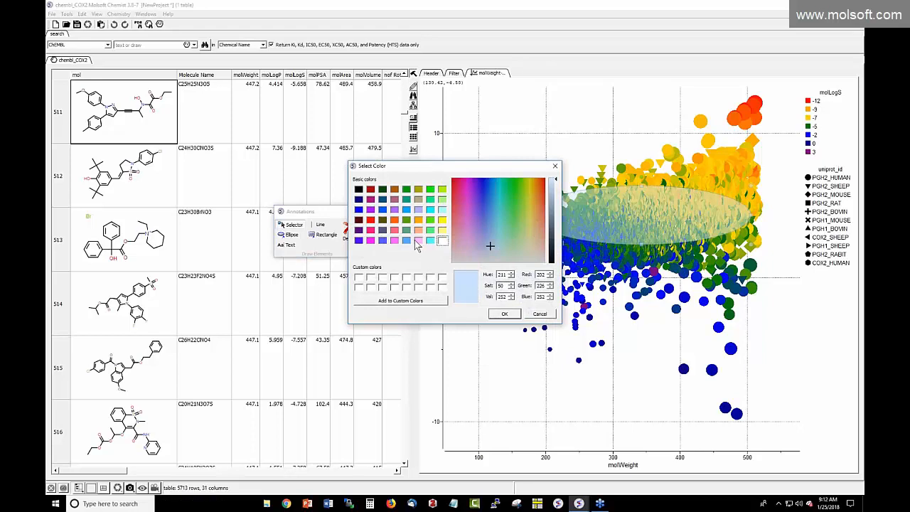
left_click(418, 241)
left_click(506, 315)
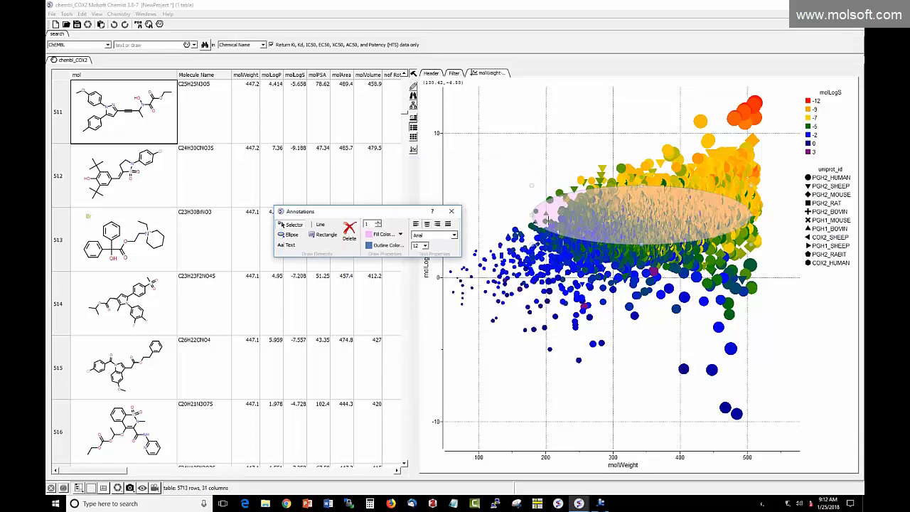
left_click(396, 253)
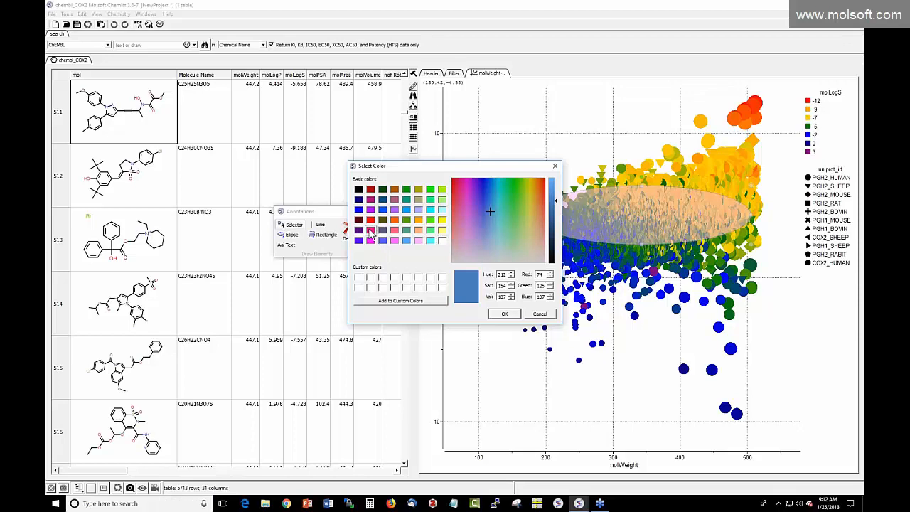
left_click(372, 230)
left_click(505, 314)
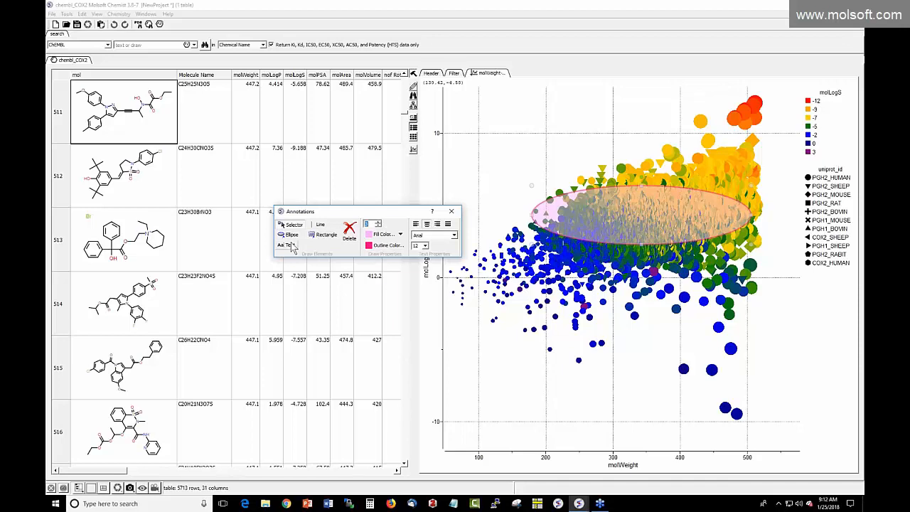
- Add a text annotation reading Drugs above the ellipse, in the plot's empty area near 10 molLogP
left_click_drag(514, 138, 592, 147)
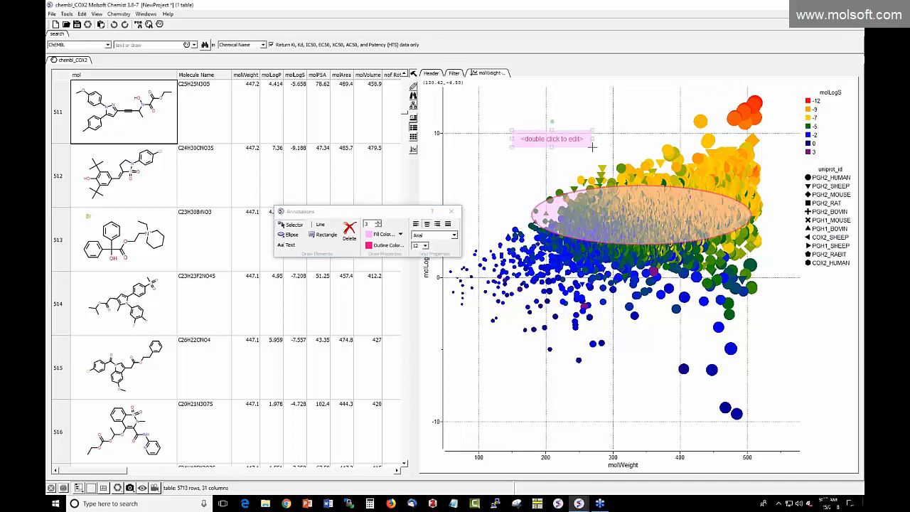
right_click(490, 359)
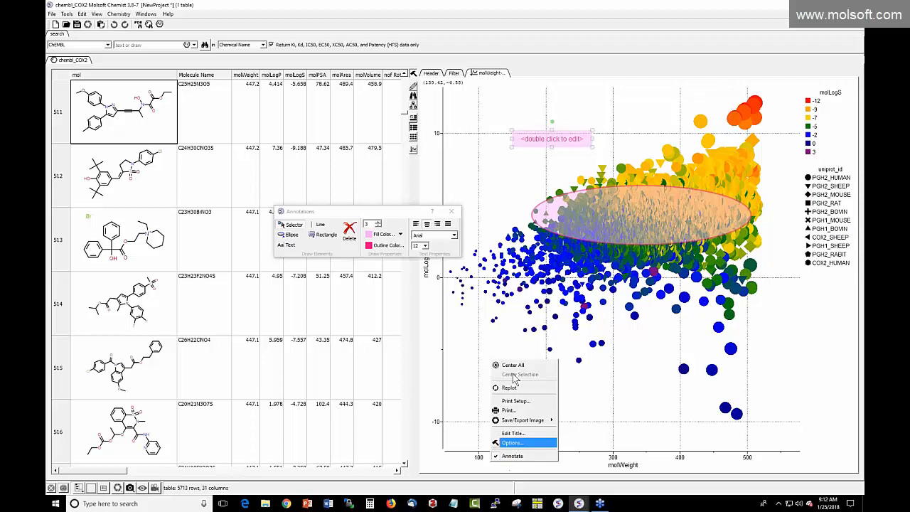
left_click(533, 141)
double_click(538, 140)
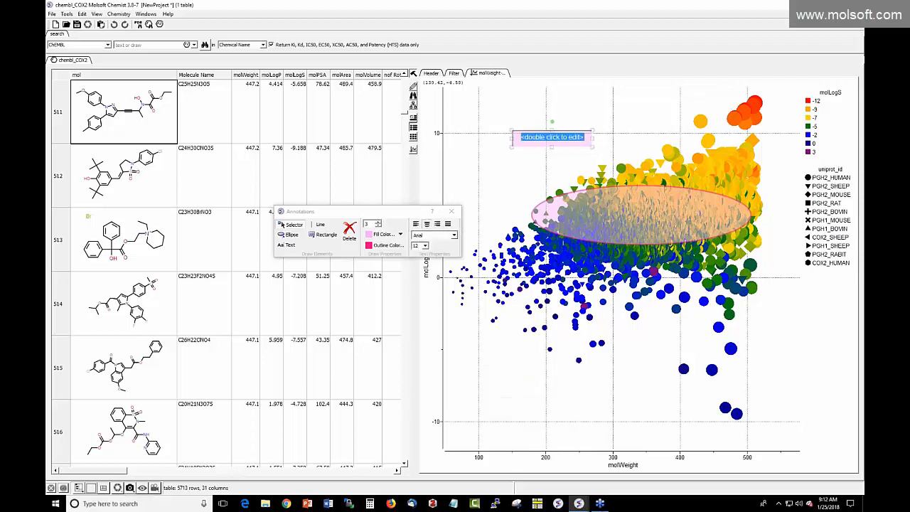
type("Dr")
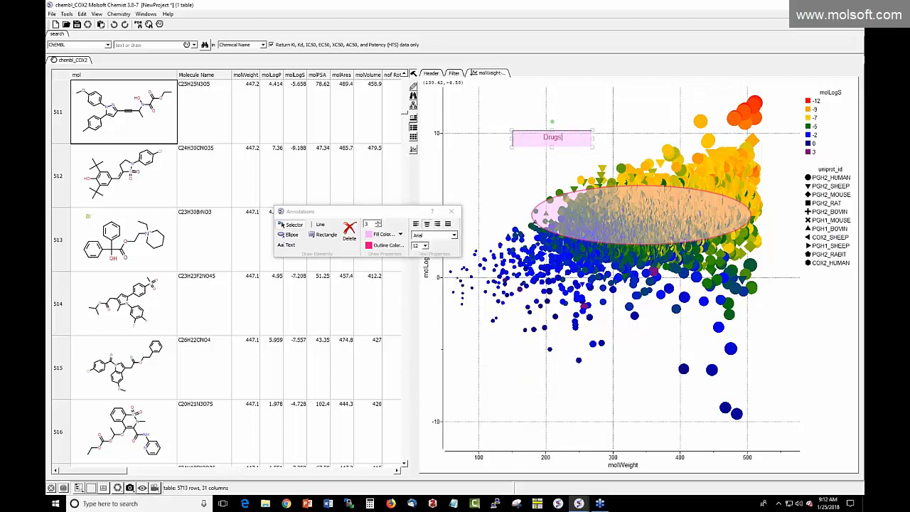
- Change the text annotation above the ellipse to read Drug-like lipinski
type("ug-like")
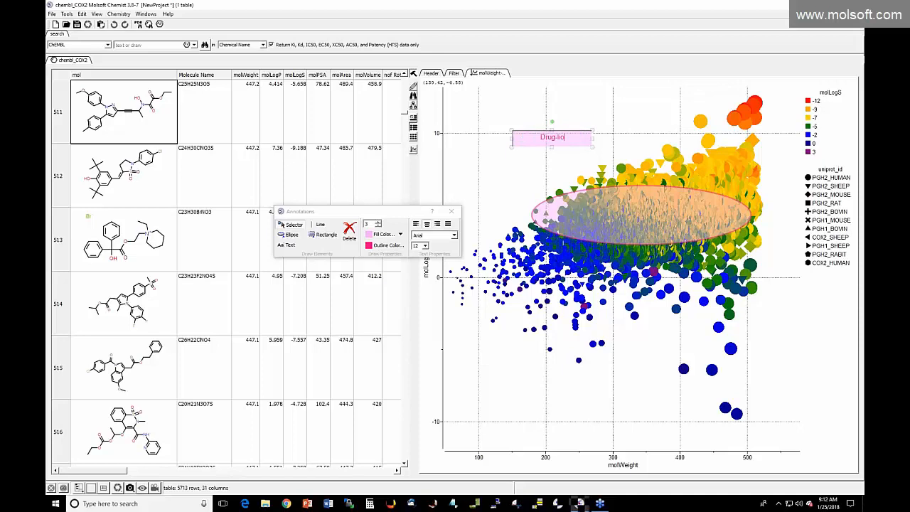
type(" l")
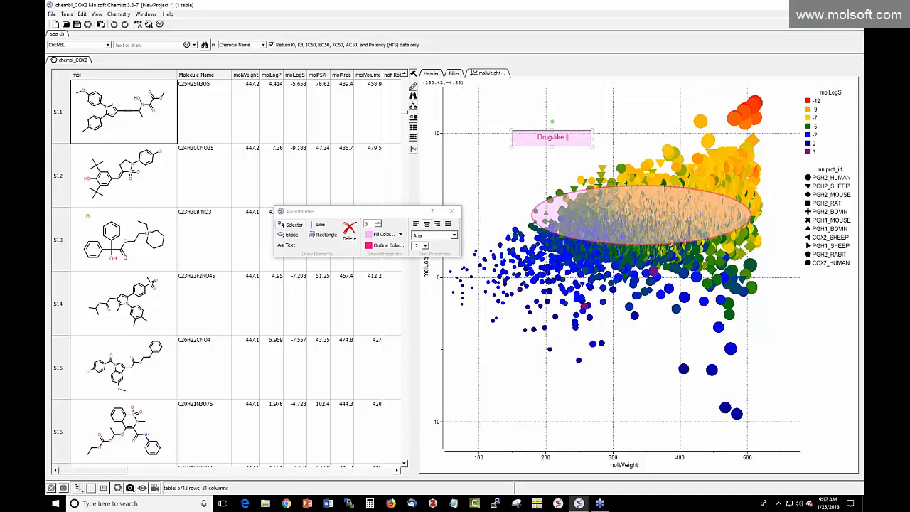
type("ipinski")
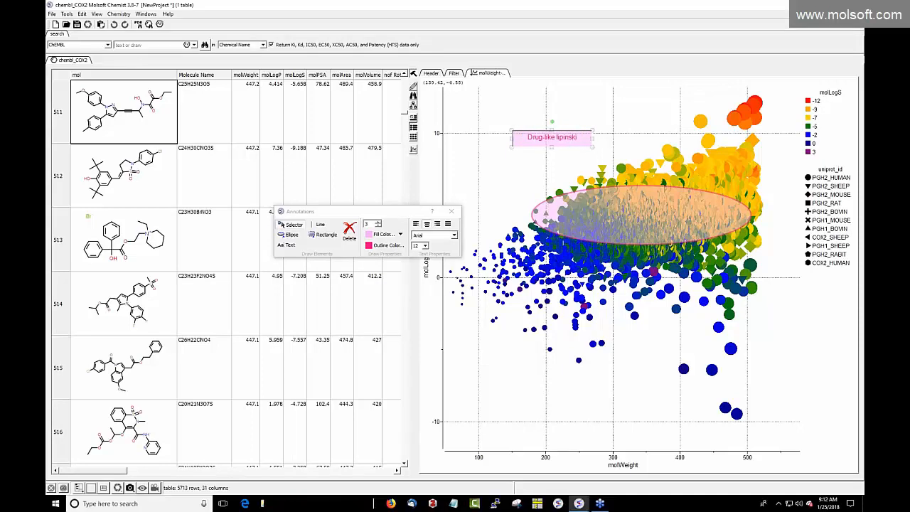
left_click(531, 171)
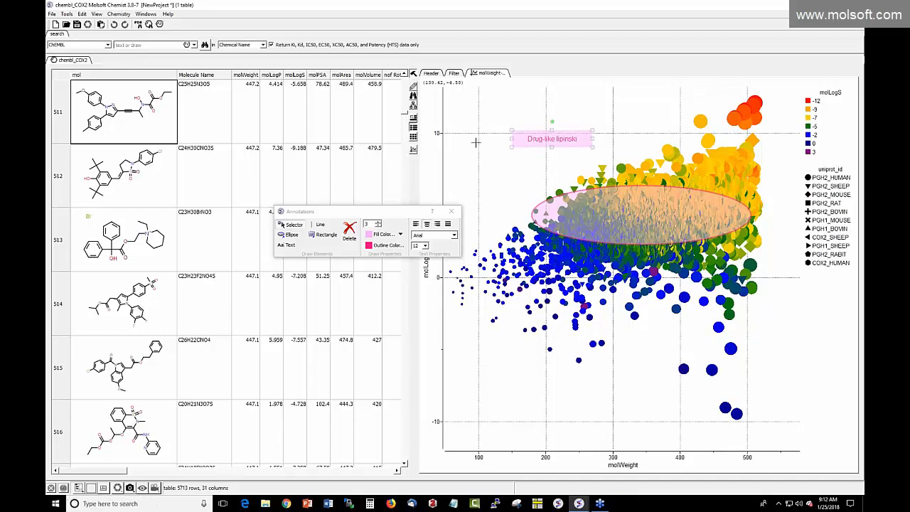
- Draw a short line annotation from below the text label toward the ellipse and delete it
left_click(320, 225)
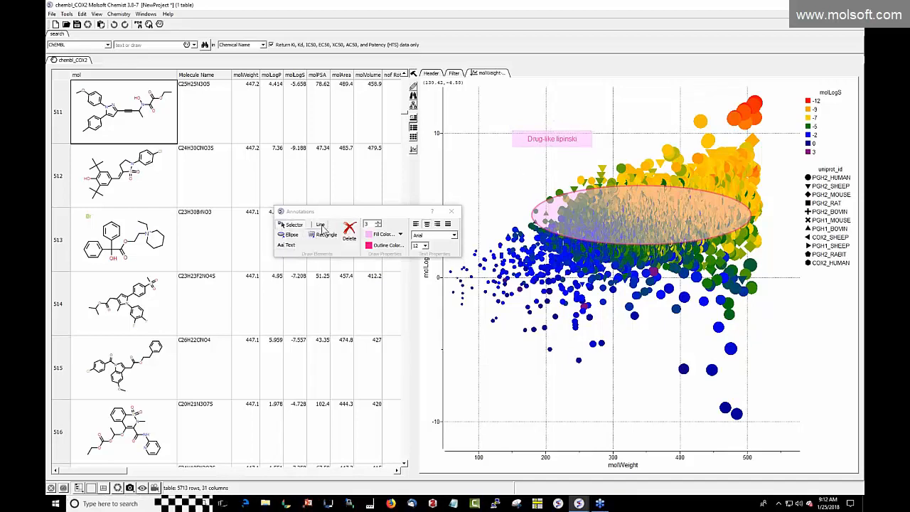
left_click_drag(546, 154, 560, 176)
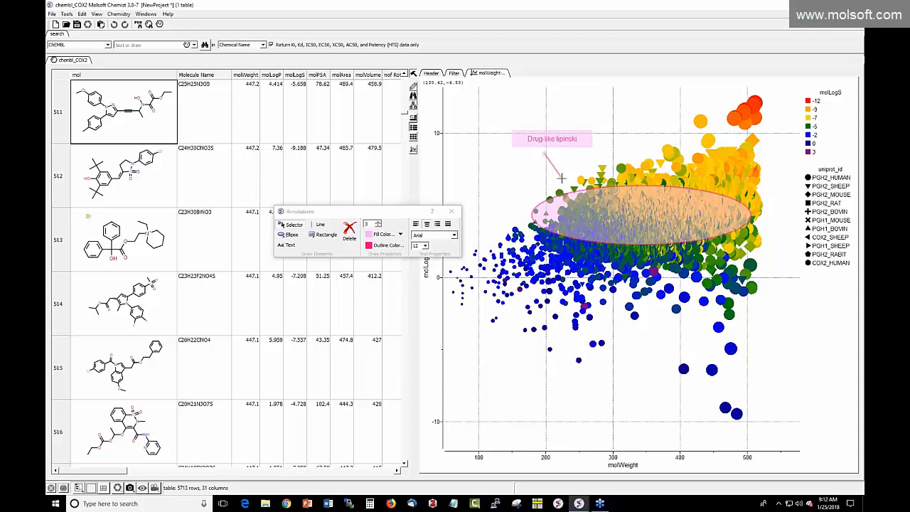
left_click(349, 231)
- Delete the text annotation above the ellipse and close the annotation tools
left_click(547, 140)
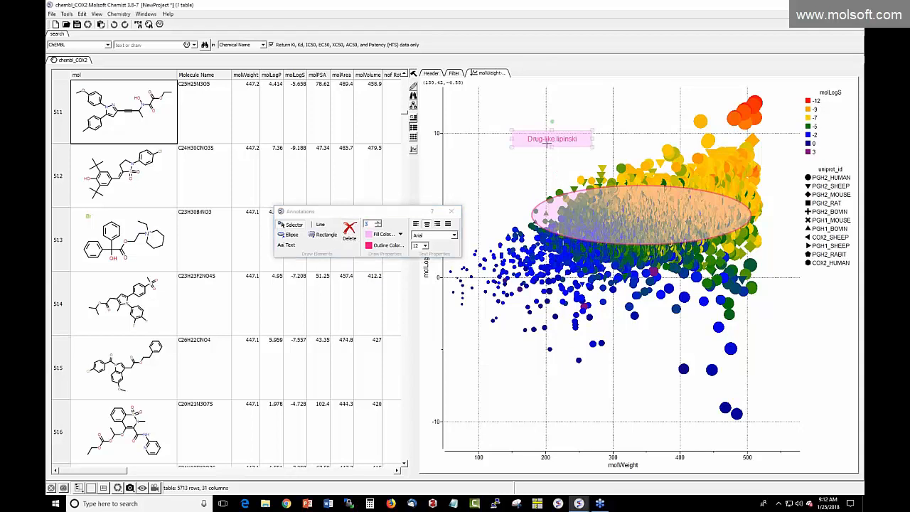
left_click(355, 233)
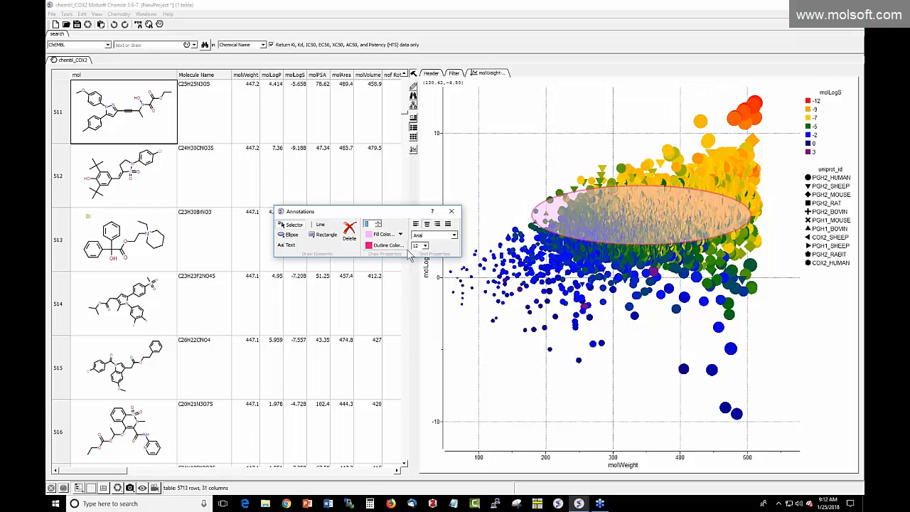
left_click(450, 211)
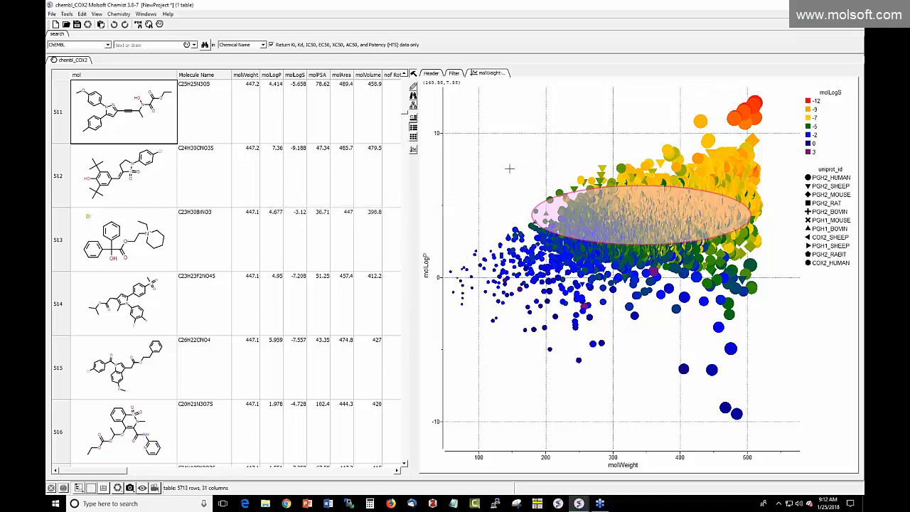
- Copy the image of the annotated plot to the clipboard
right_click(516, 167)
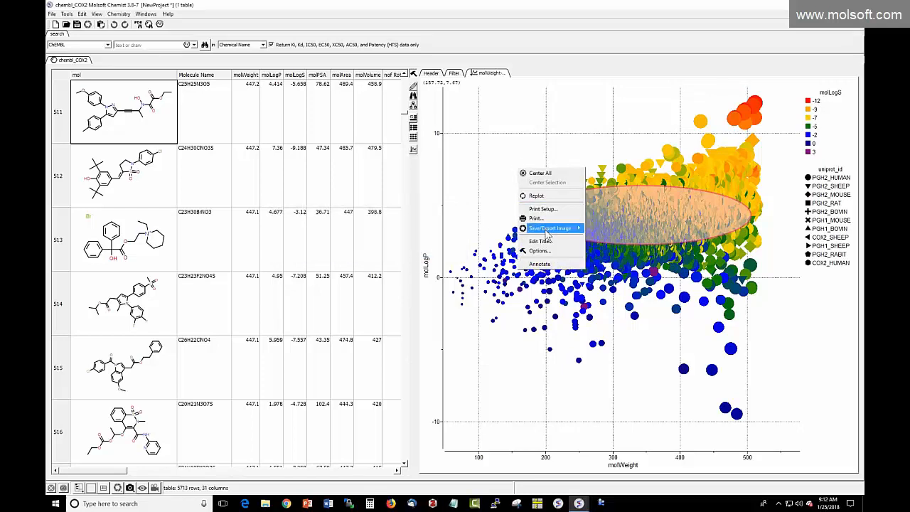
mouse_move(553, 233)
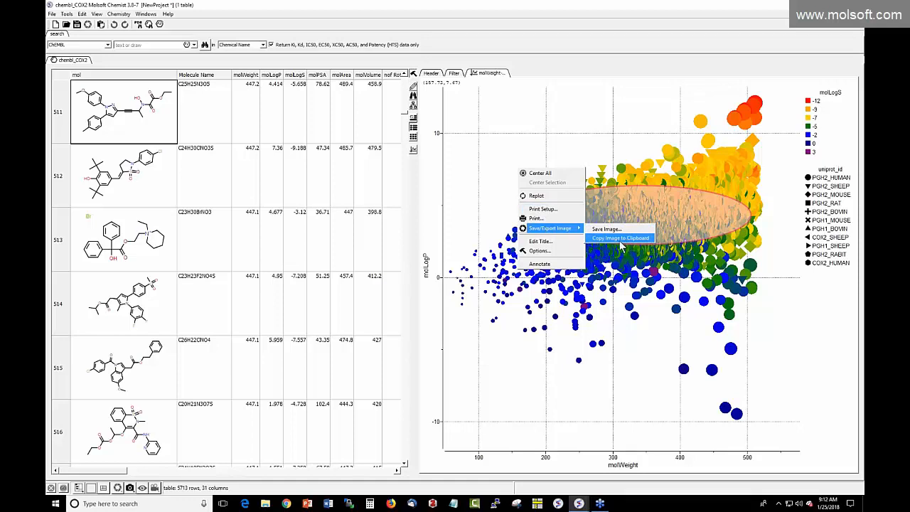
left_click(620, 239)
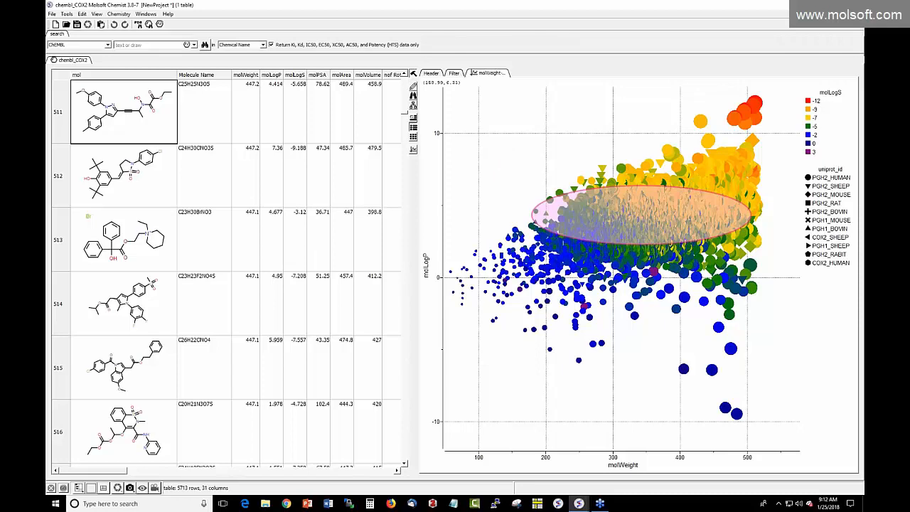
- Delete the pink ellipse annotation from the plot and close the annotation tools
right_click(478, 171)
left_click(490, 254)
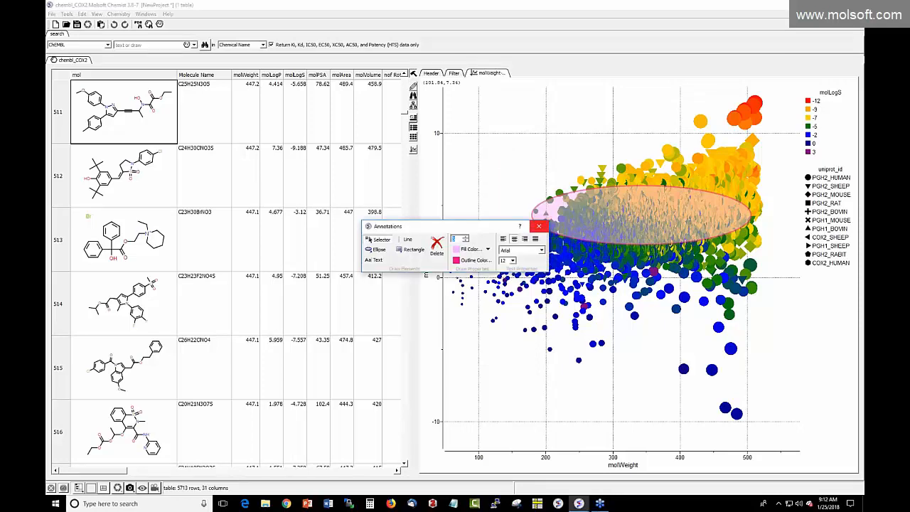
left_click(597, 213)
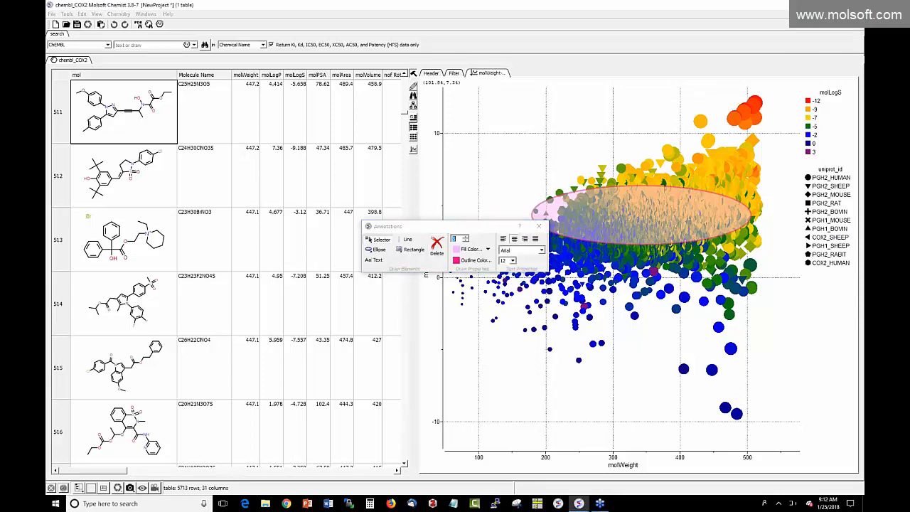
left_click(437, 247)
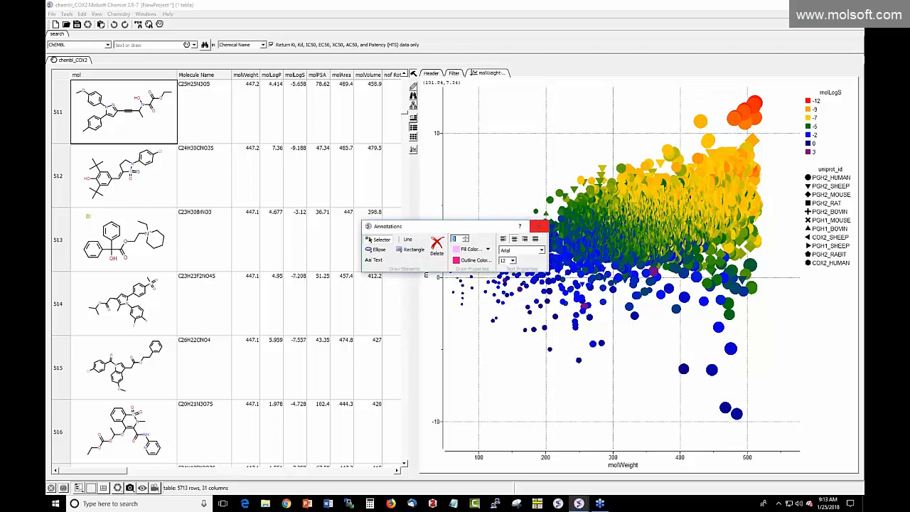
left_click(538, 226)
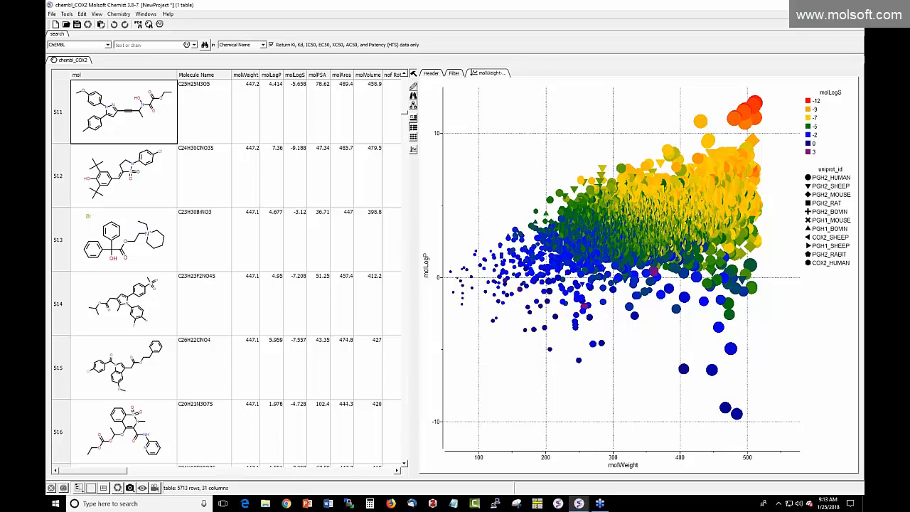
- Show the column filters side by side with the plot and narrow the table to give them more room
left_click(458, 78)
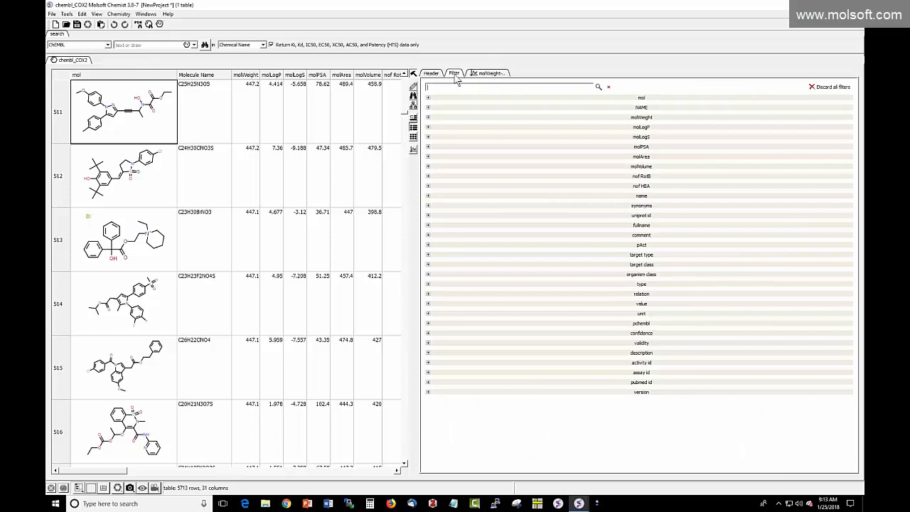
double_click(455, 74)
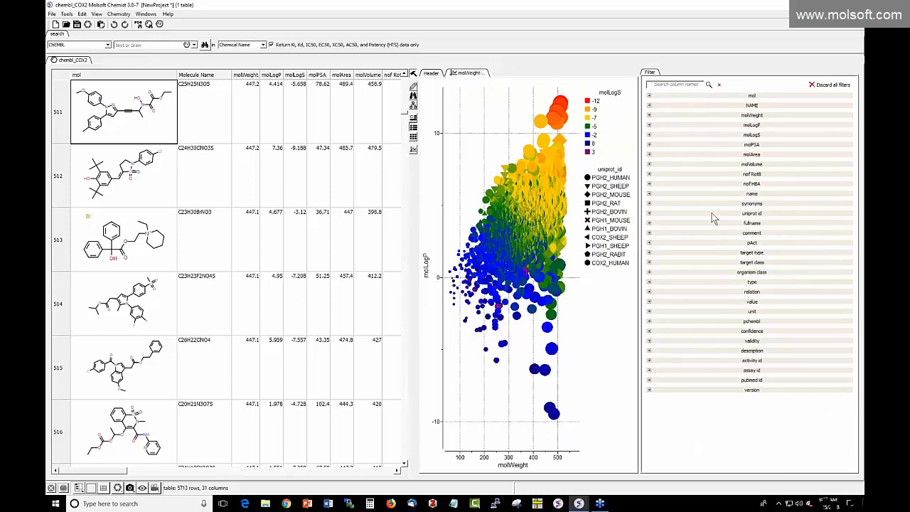
left_click_drag(414, 235, 366, 233)
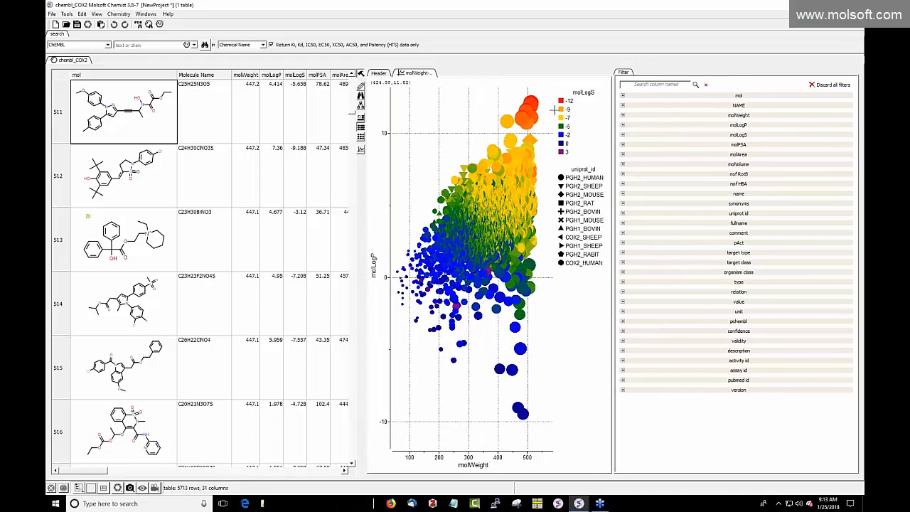
- Filter the compounds to a molWeight range of 199.721 to 484.11
left_click(622, 115)
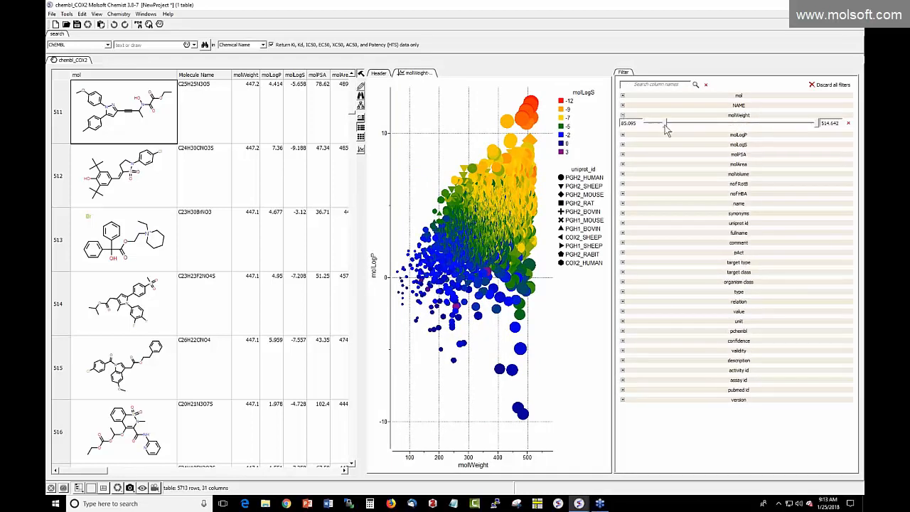
left_click_drag(648, 124, 702, 126)
left_click_drag(818, 125, 809, 128)
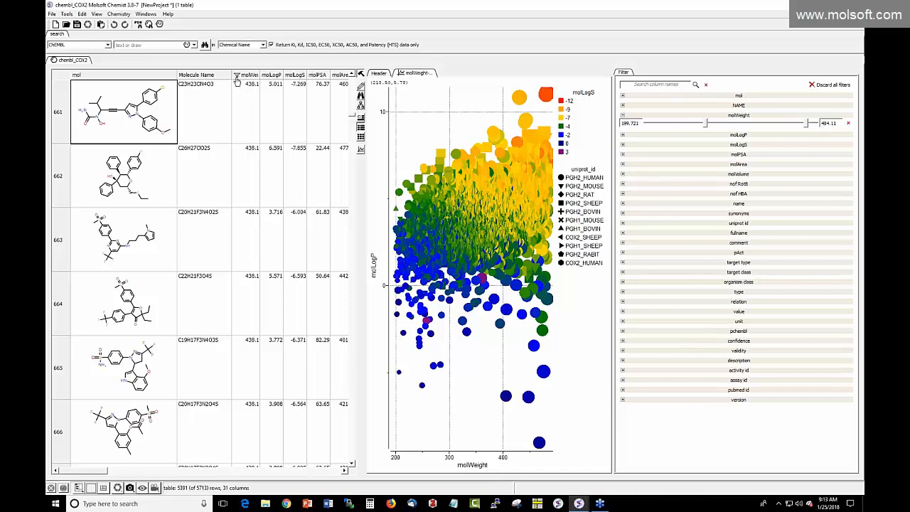
- Filter the compounds to a molLogP range of -6.529 to 5.1
left_click(622, 135)
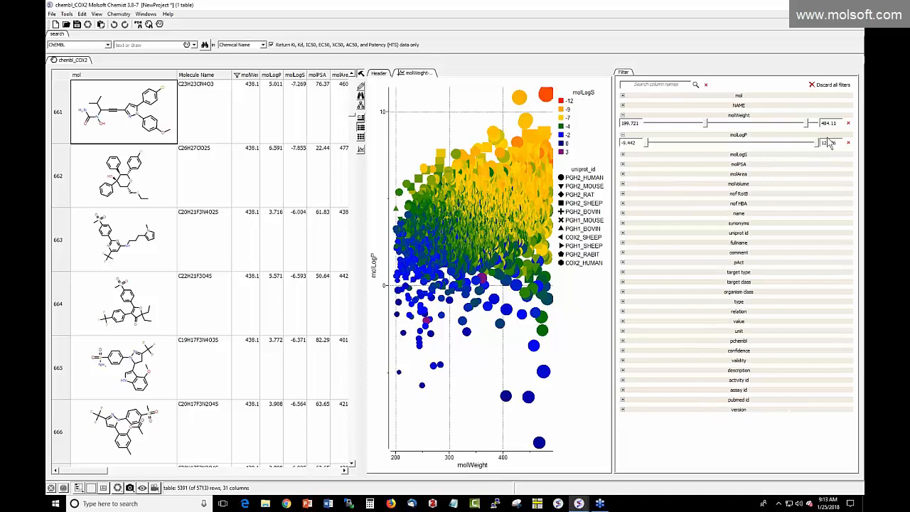
left_click_drag(828, 142, 762, 143)
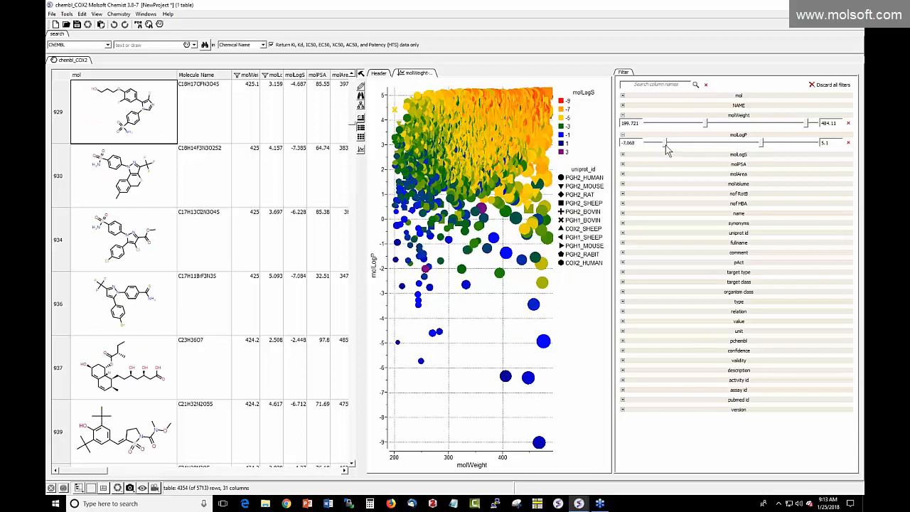
left_click_drag(665, 143, 668, 142)
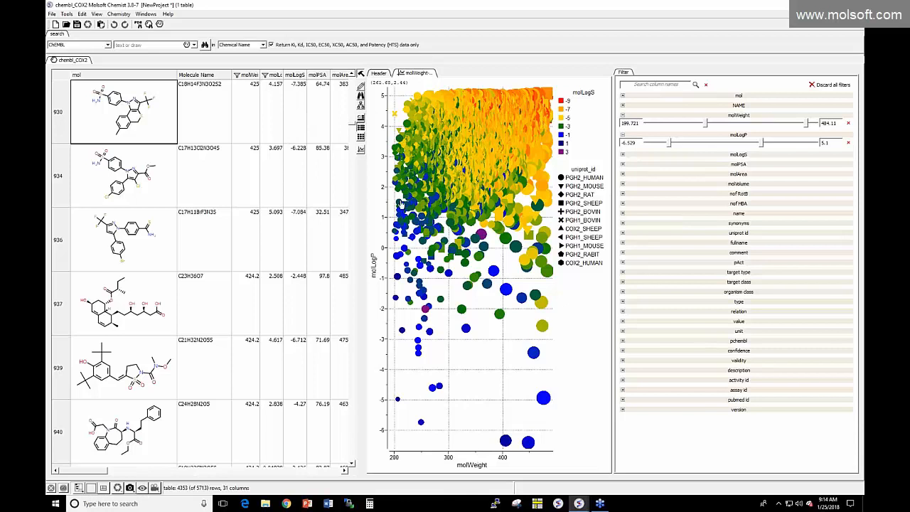
- Add two more plots of molWeight against molLogP, the first with default settings and the second coloured by molPSA
left_click(360, 151)
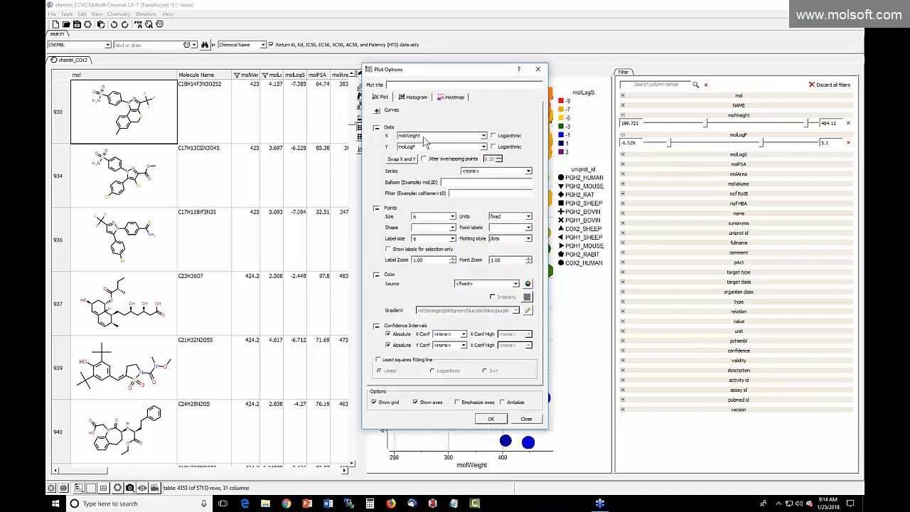
left_click(490, 420)
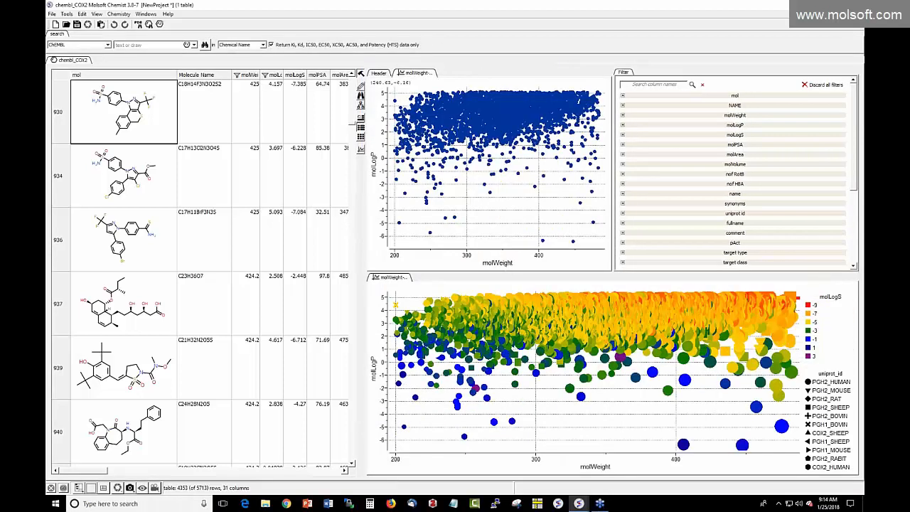
left_click(362, 150)
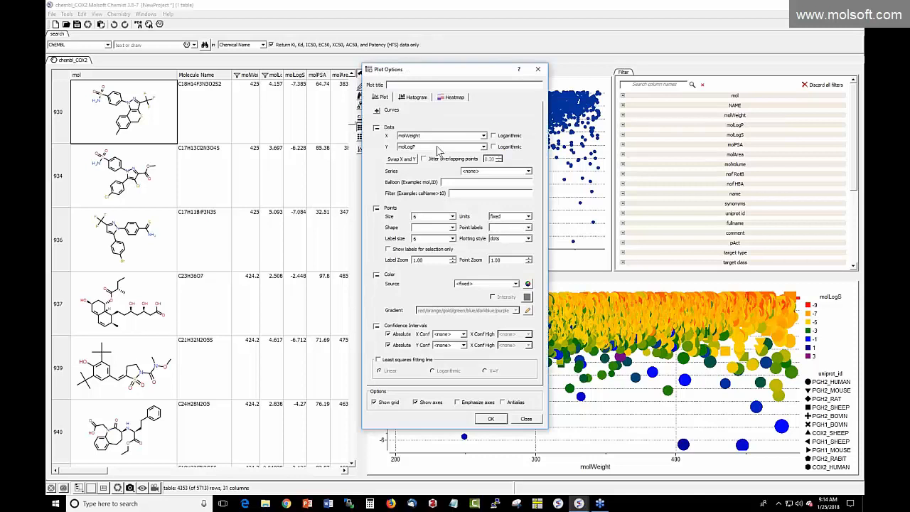
left_click(438, 147)
left_click(426, 175)
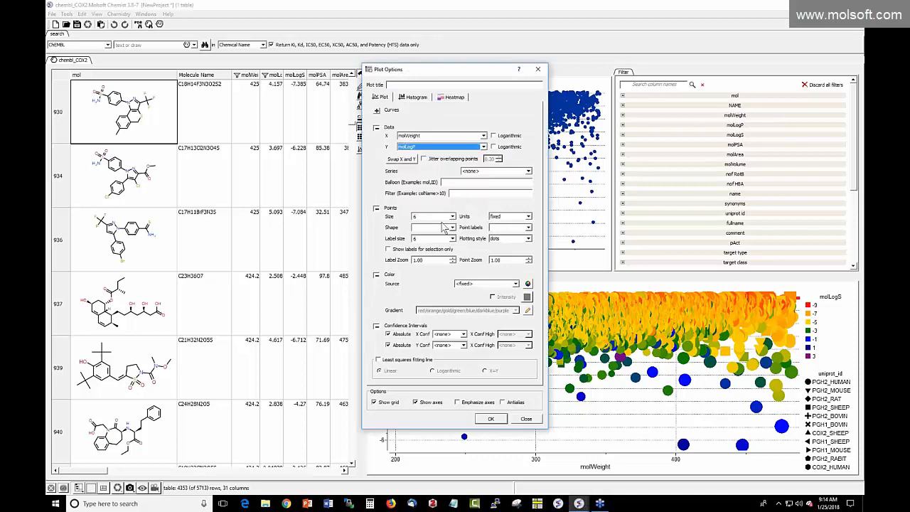
left_click(514, 283)
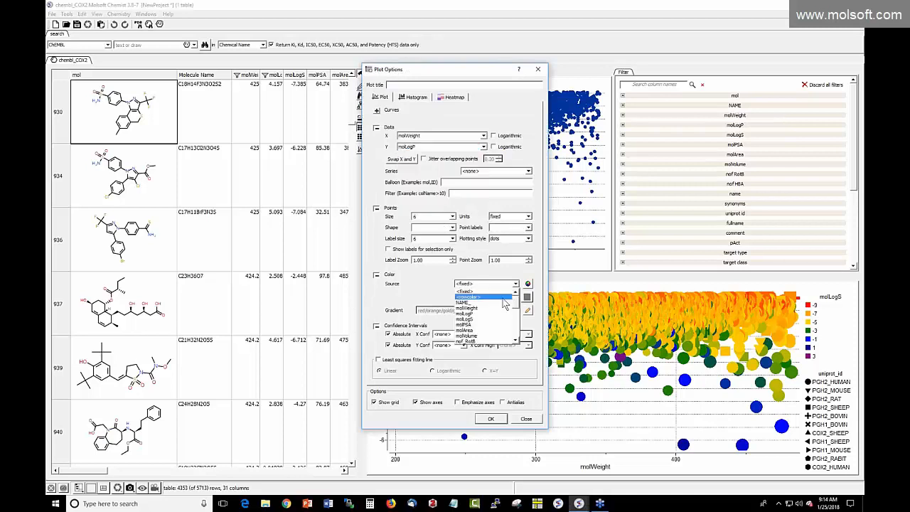
left_click(478, 327)
left_click(490, 418)
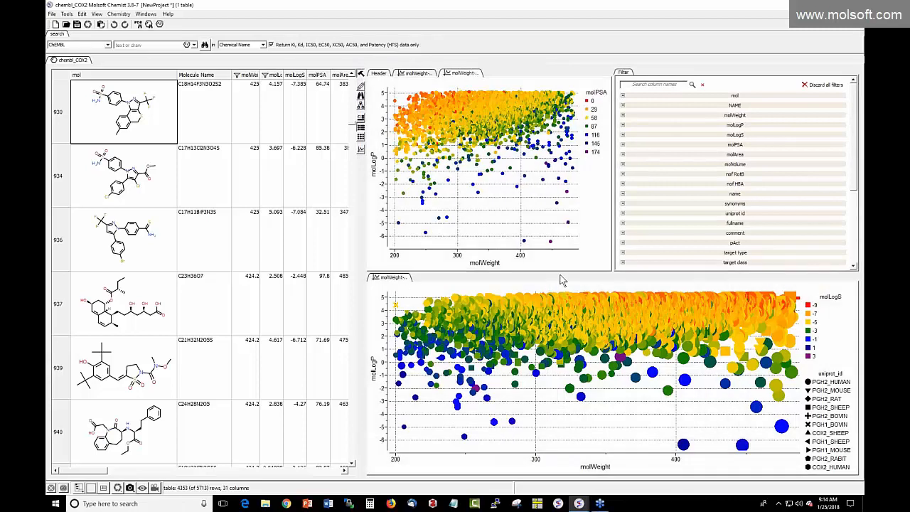
- Move the plain blue plot into its own pane below the filters and adjust the height split between the pane rows
left_click_drag(562, 273, 561, 333)
double_click(424, 74)
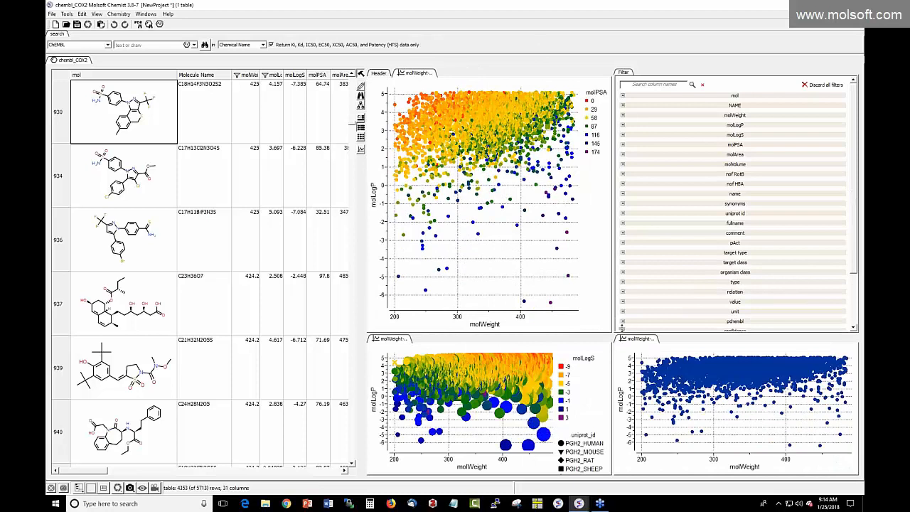
left_click_drag(619, 329, 617, 301)
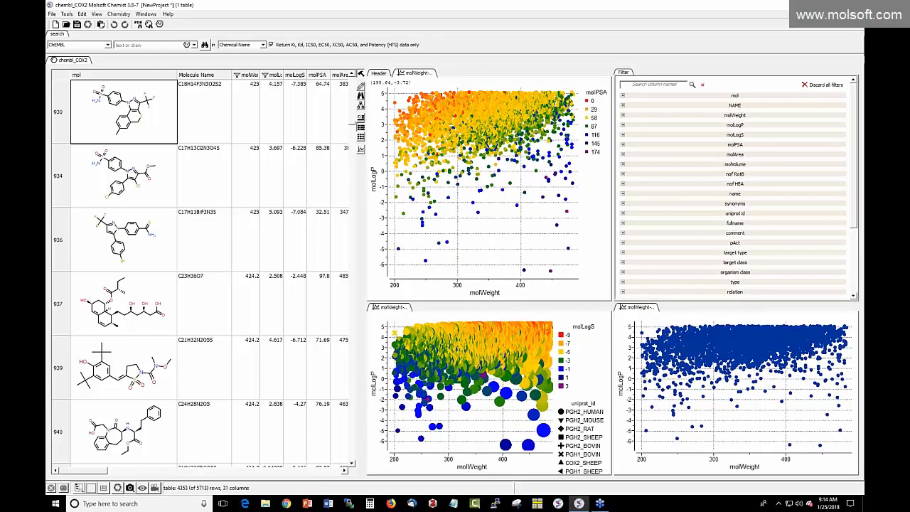
- Box-select the points from about 300 to 380 molWeight and 0.8 to 2.5 molLogP in the molPSA-coloured plot
left_click_drag(455, 132, 507, 159)
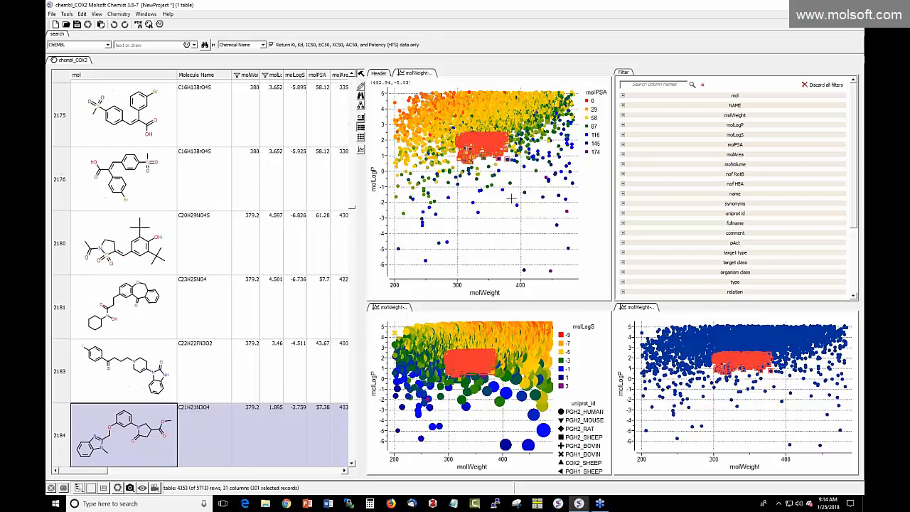
mouse_move(500, 135)
- Set the point shape of the molPSA-coloured plot to Chemical and clear the selected points
right_click(466, 235)
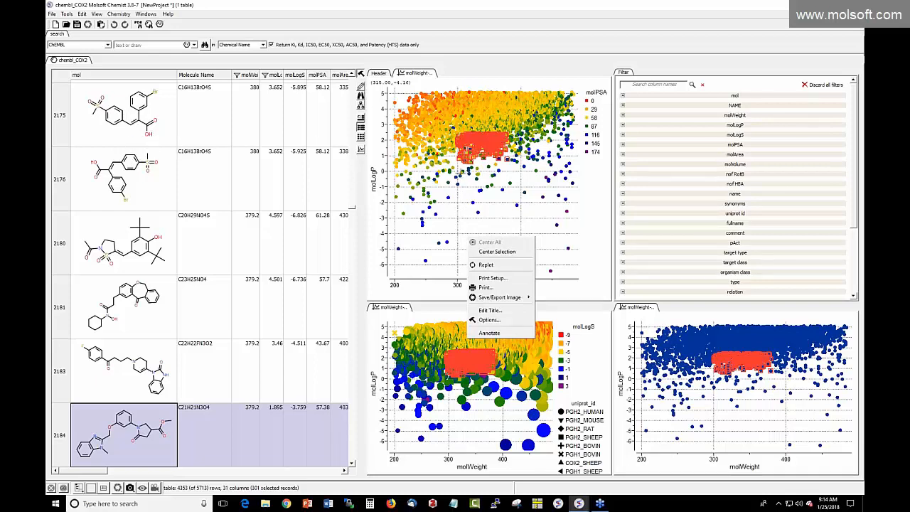
left_click(493, 320)
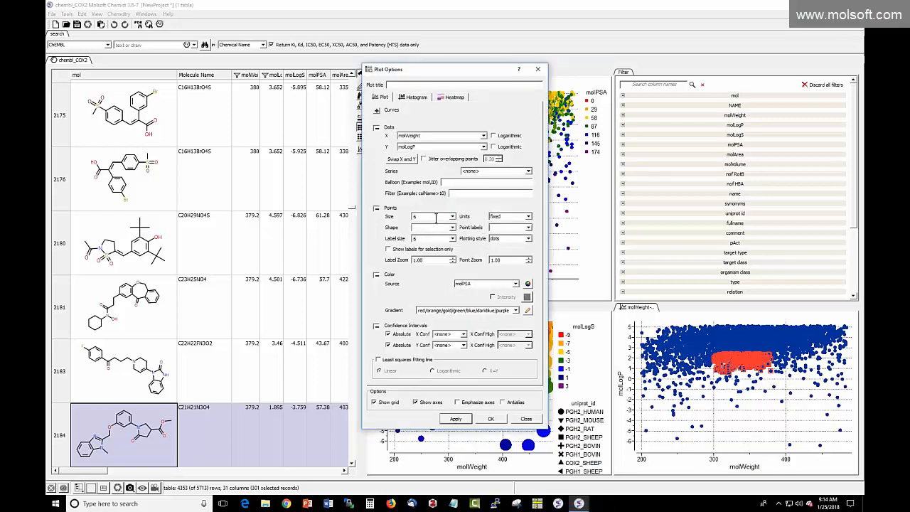
left_click(452, 216)
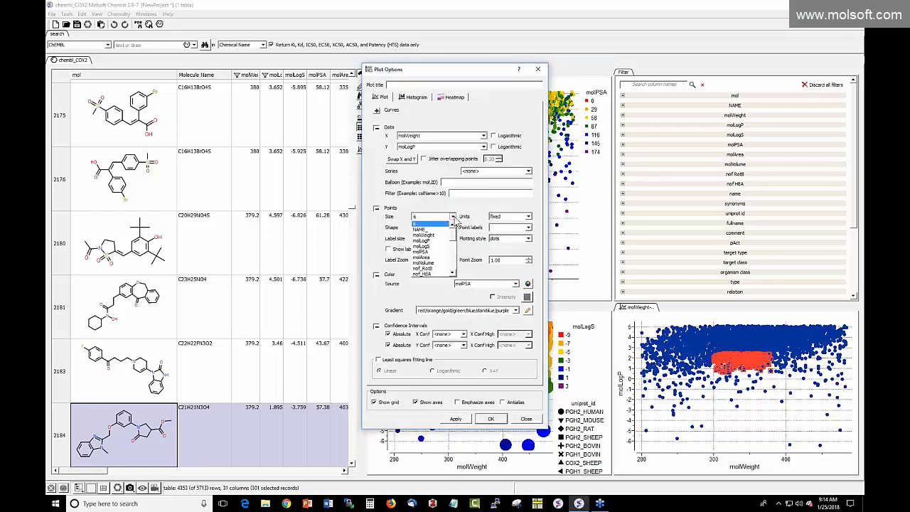
left_click(452, 227)
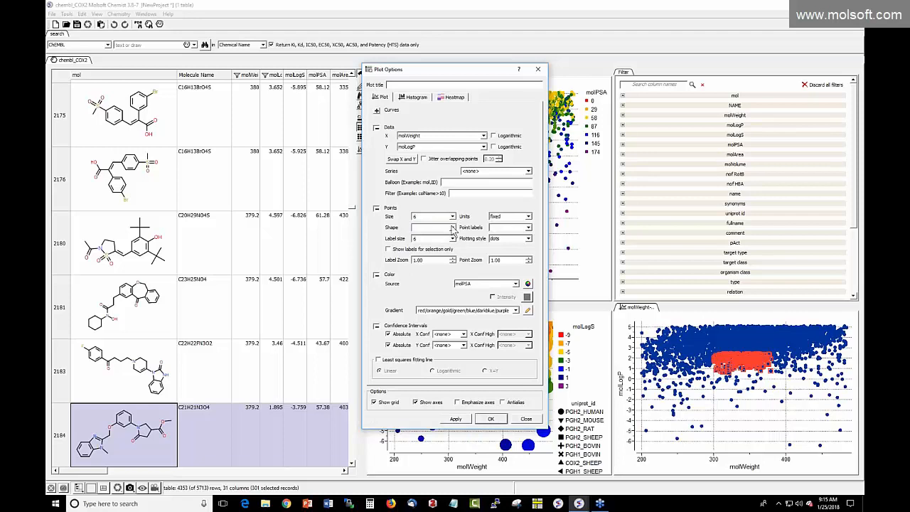
left_click(452, 228)
scroll(455, 256, "down", 3)
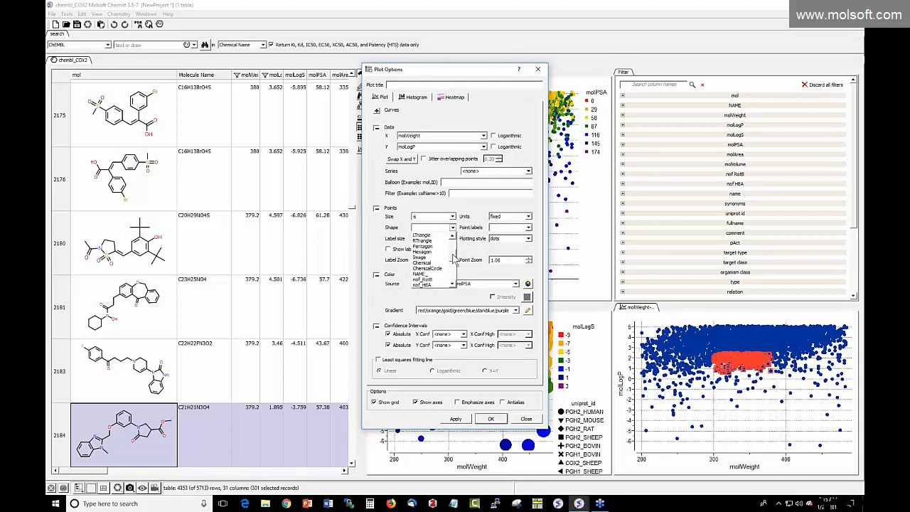
left_click(430, 263)
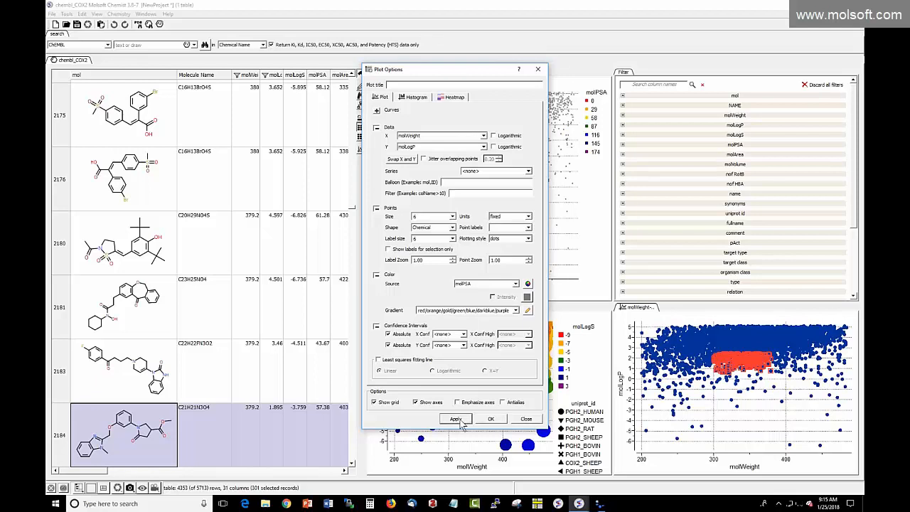
left_click(491, 420)
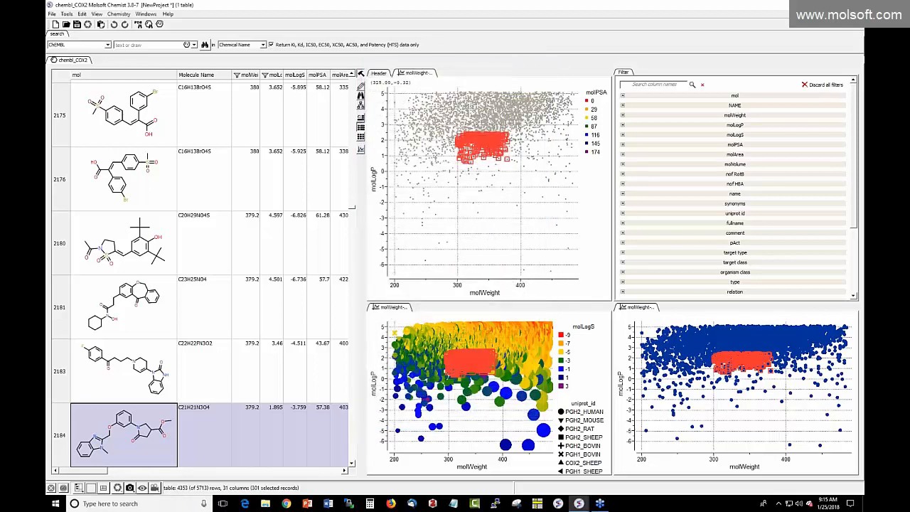
left_click(480, 189)
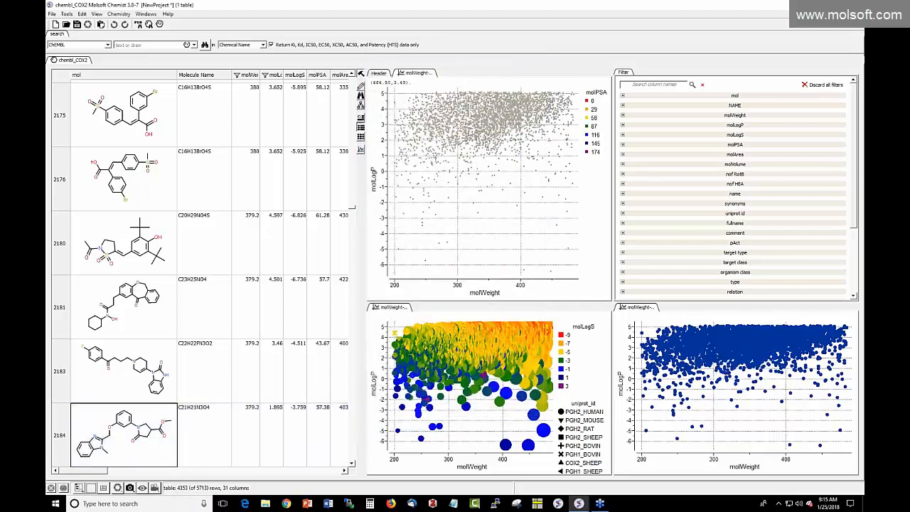
- Create a histogram of the molLogS column
left_click(387, 74)
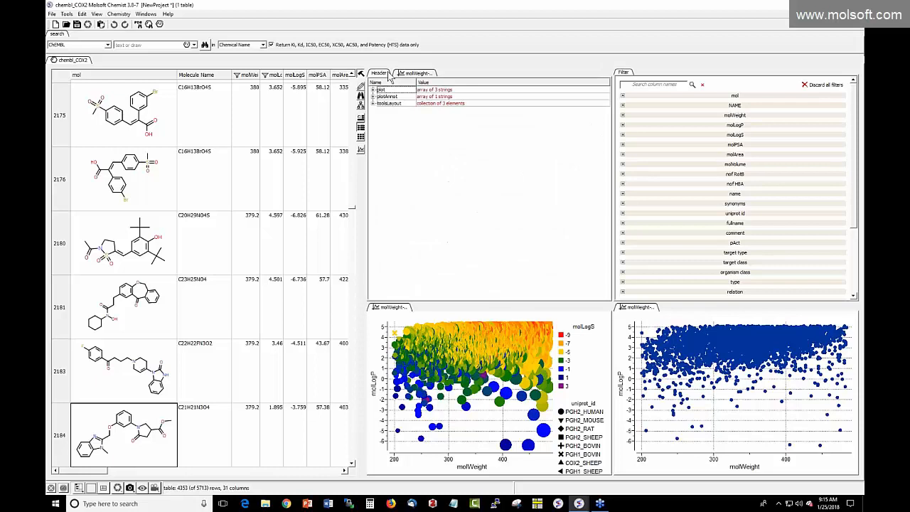
left_click(405, 73)
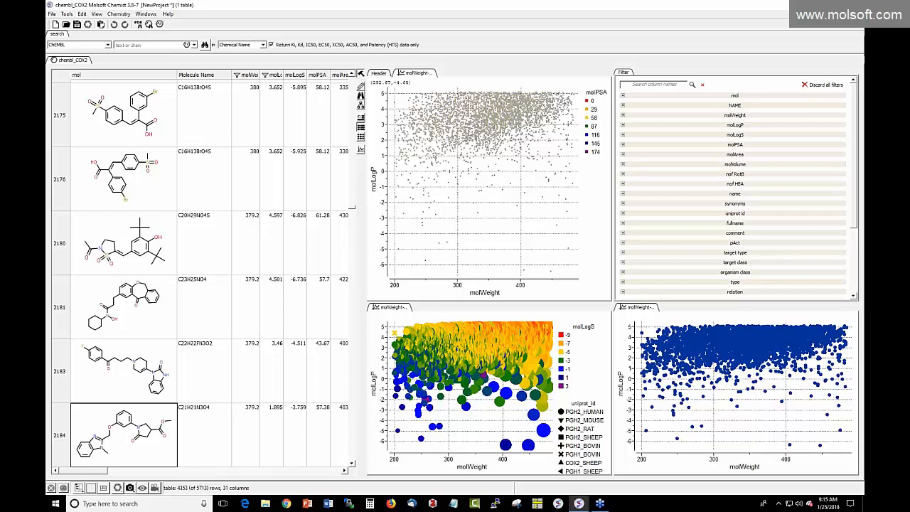
left_click(295, 76)
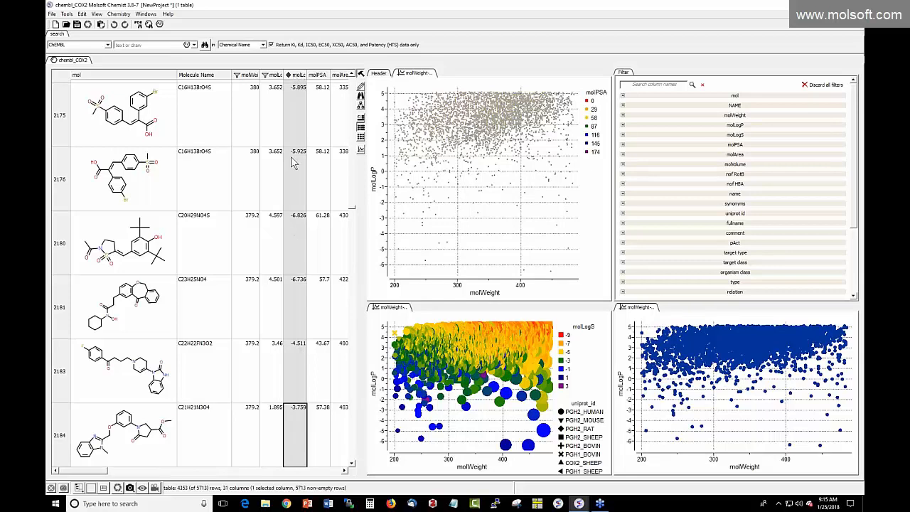
right_click(300, 78)
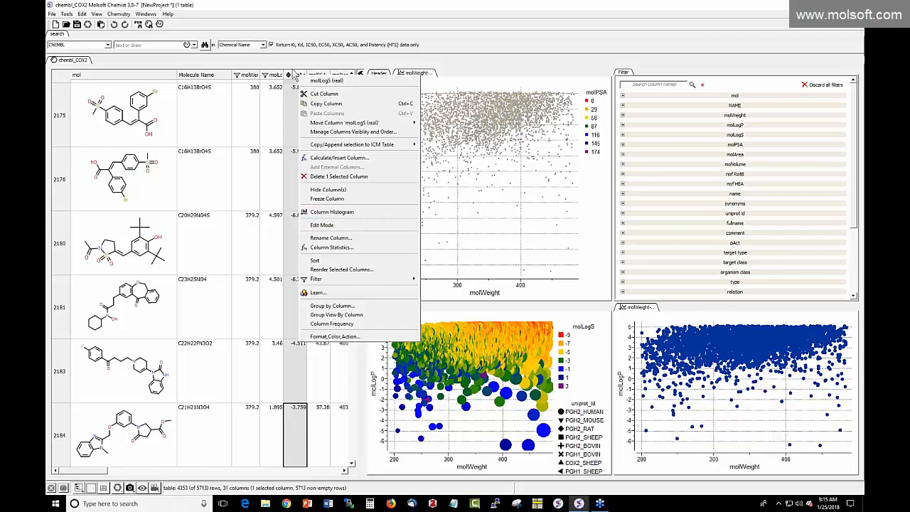
left_click(332, 214)
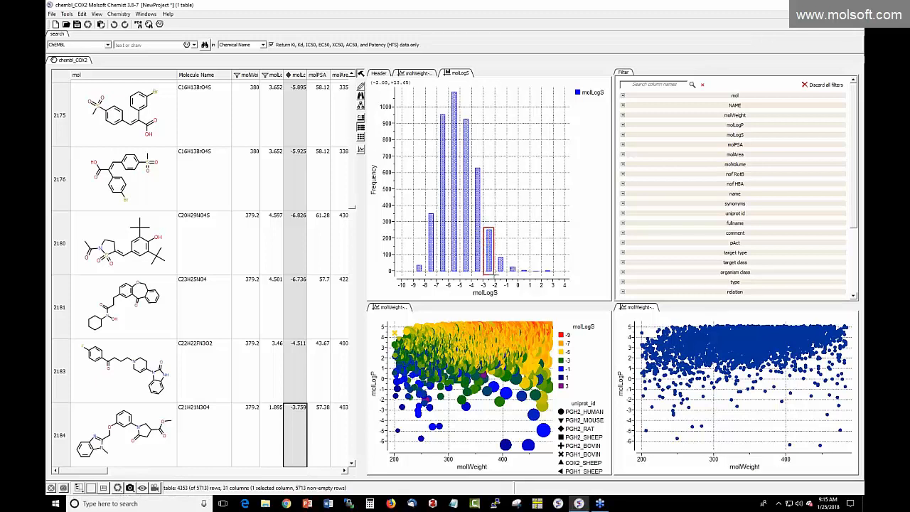
- Select the histogram bar between -3 and -2 molLogS and centre the molLogS-coloured scatter plot on the selection
left_click(489, 246)
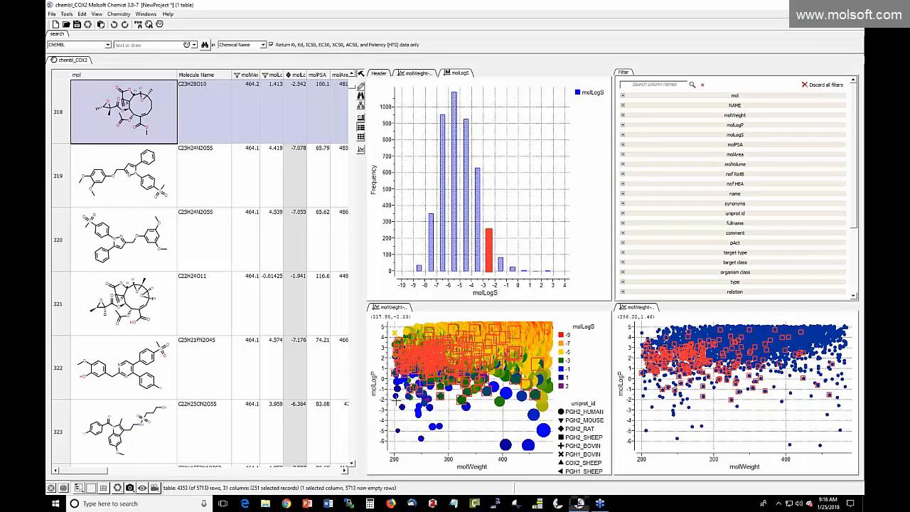
right_click(452, 415)
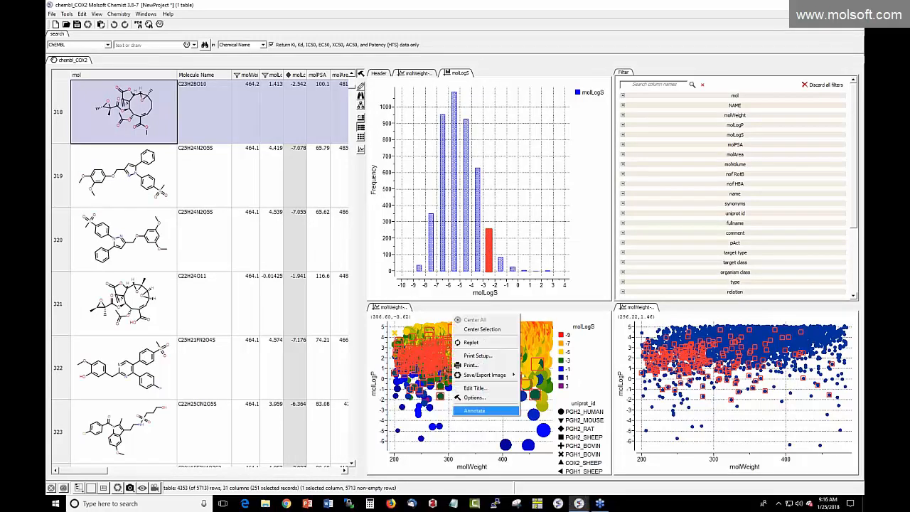
left_click(485, 332)
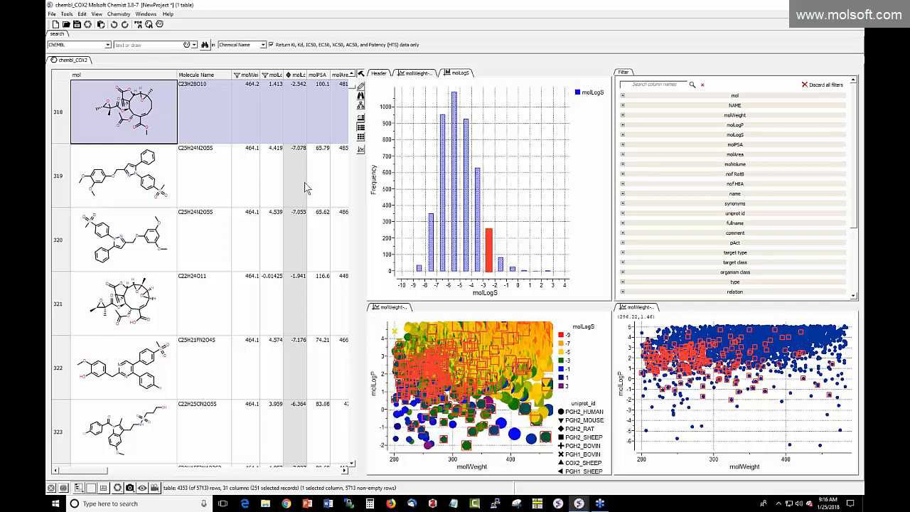
- Copy the selected records' cells to a new ICM table named chemblsolub
scroll(227, 166, "up", 10)
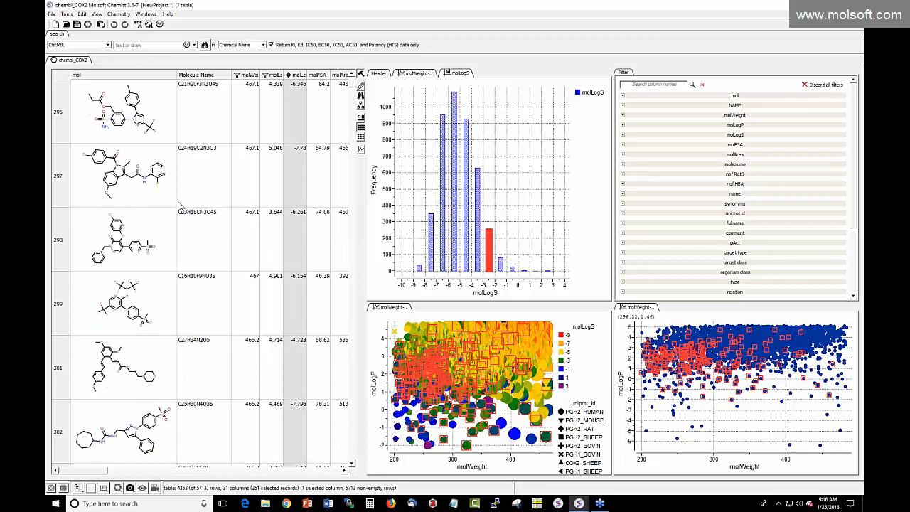
scroll(166, 204, "down", 10)
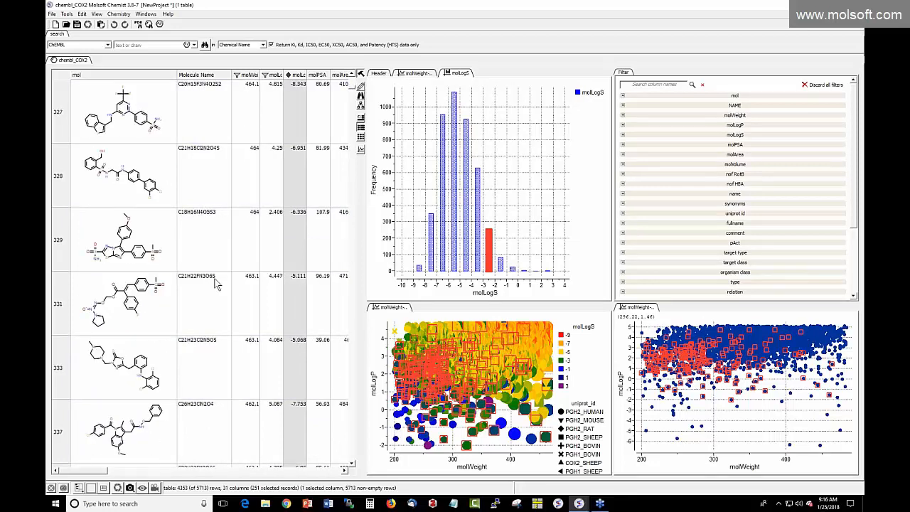
scroll(216, 283, "up", 3)
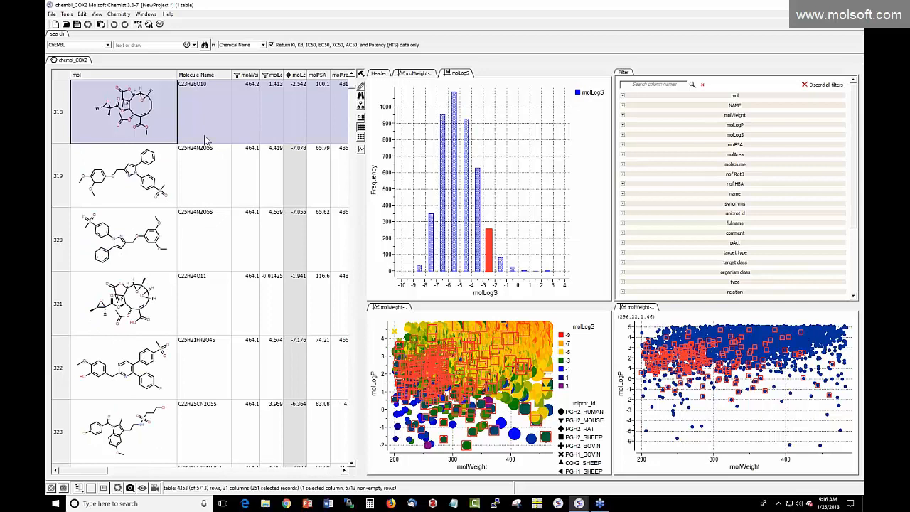
right_click(189, 129)
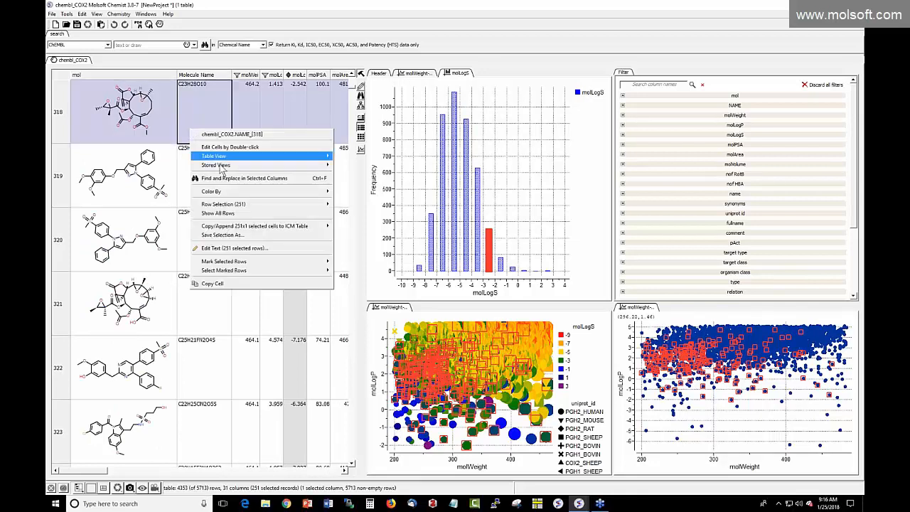
mouse_move(233, 206)
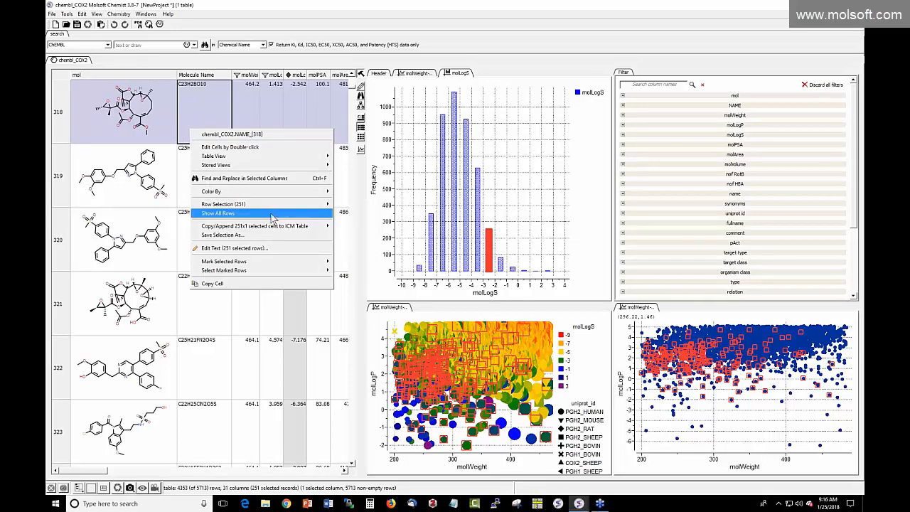
mouse_move(266, 229)
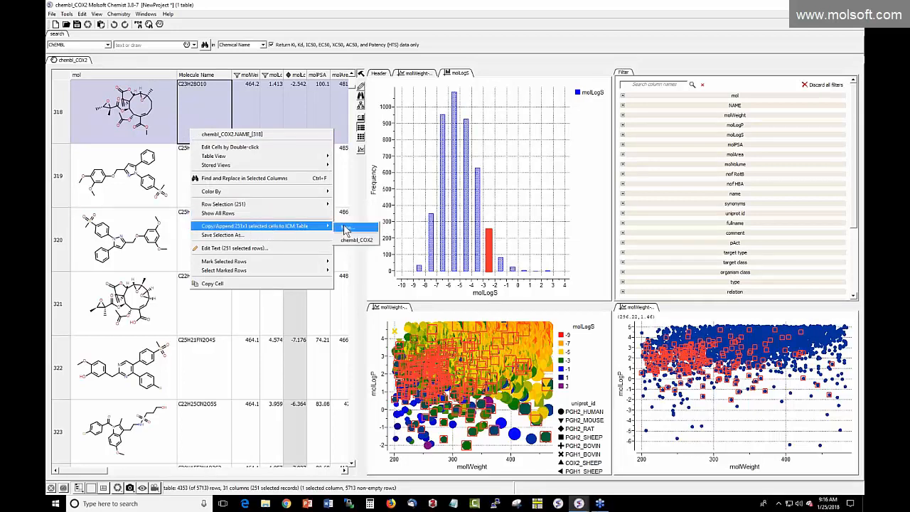
left_click(349, 229)
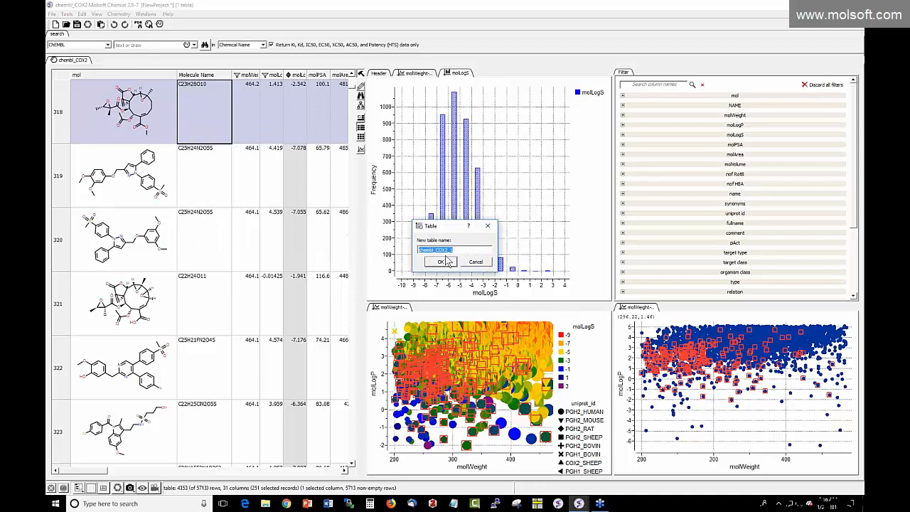
type("chembl")
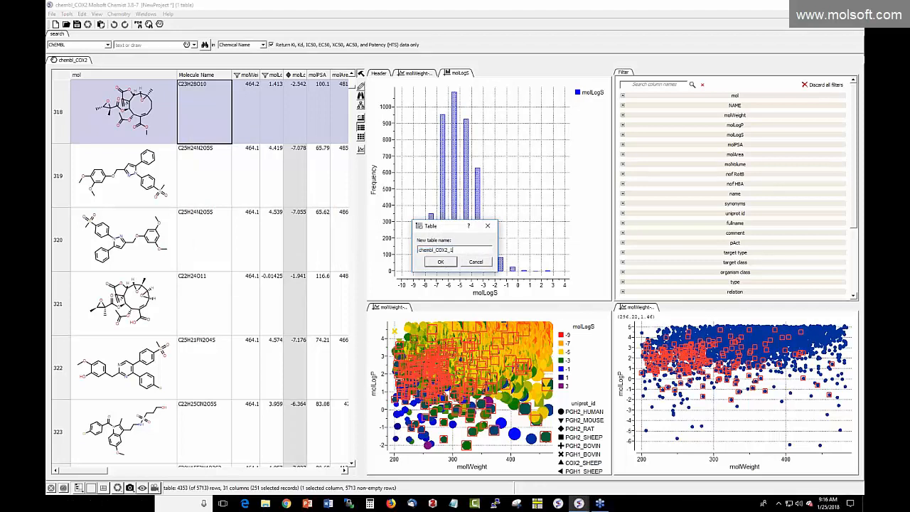
type("solub")
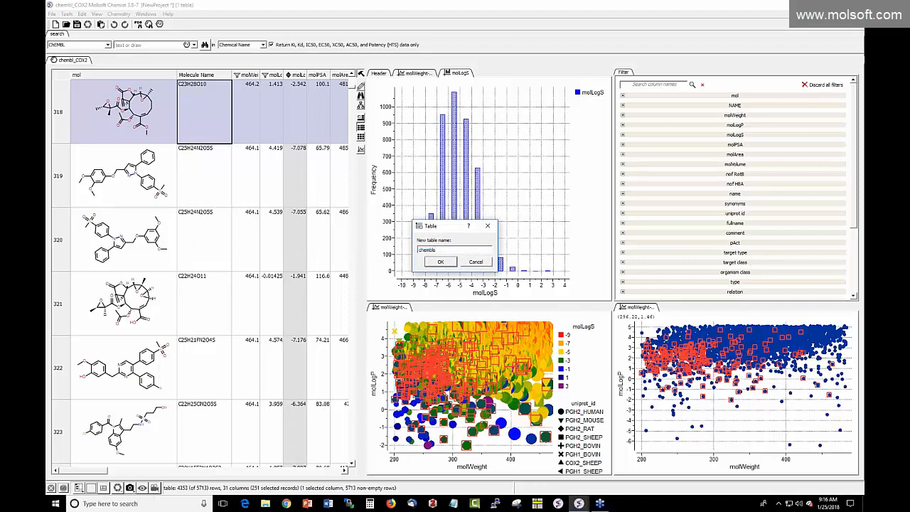
left_click(440, 261)
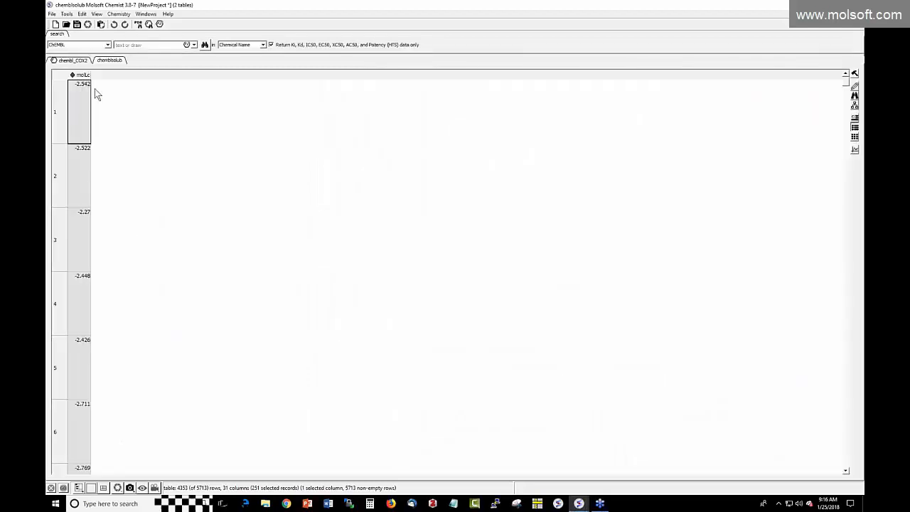
- Delete the chemblsolub table
left_click(83, 74)
right_click(83, 74)
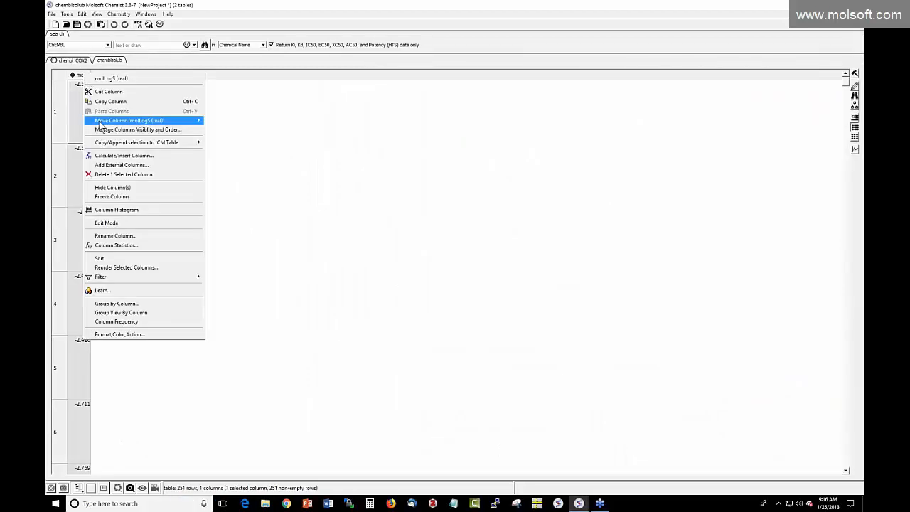
left_click(108, 65)
right_click(107, 61)
left_click(125, 135)
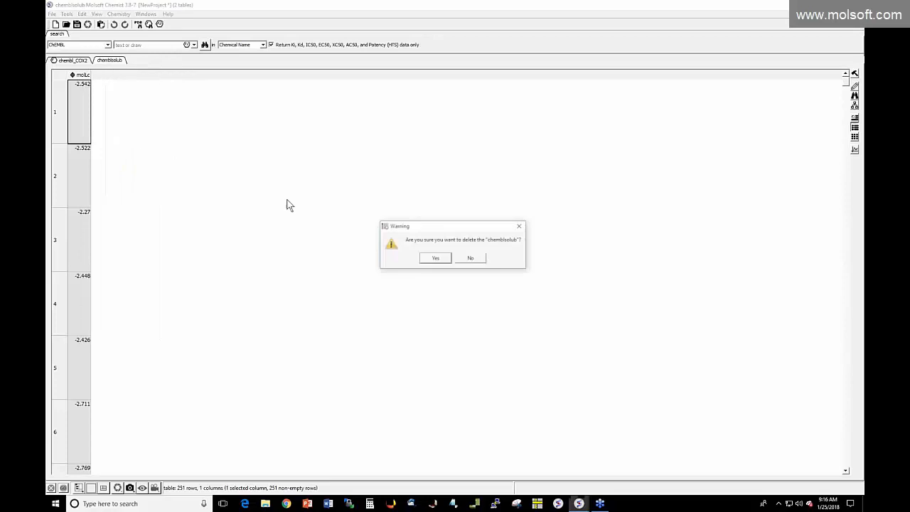
left_click(429, 258)
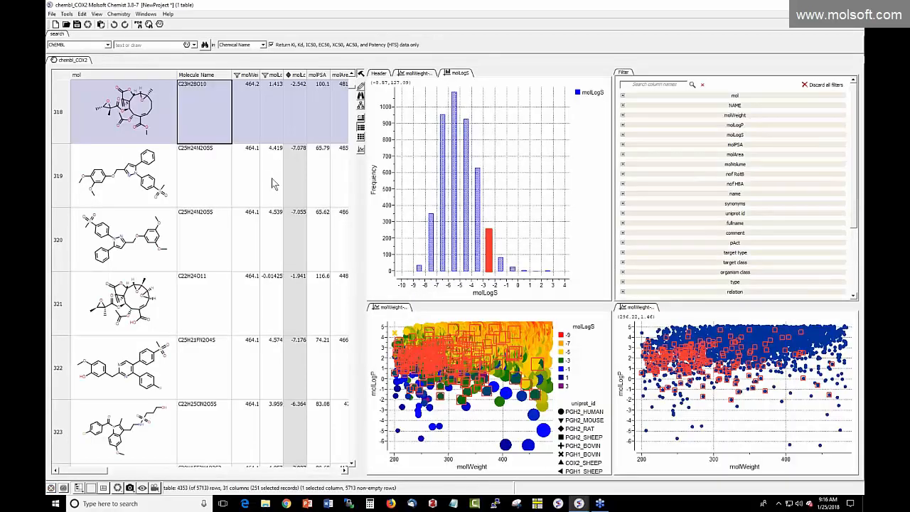
- Deselect the molLogS column and the selected records in the chembl_COX2 table
scroll(280, 170, "up", 1)
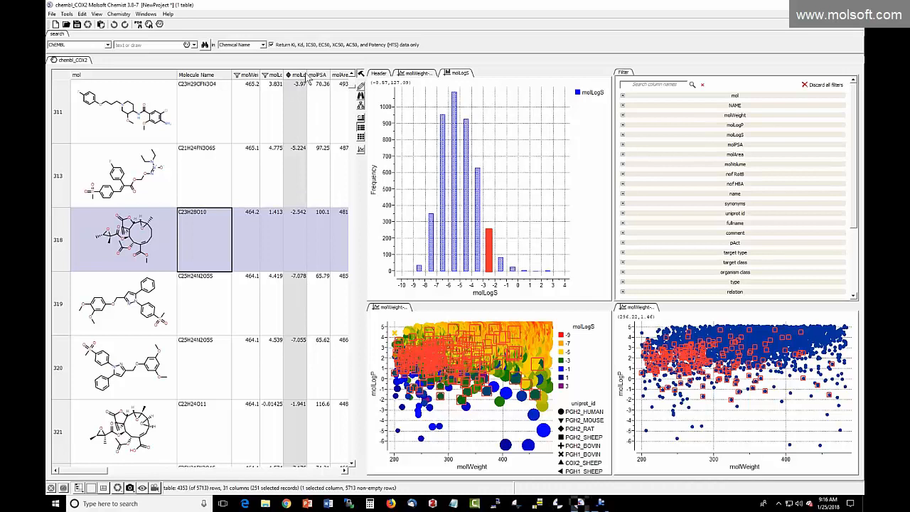
left_click(305, 76)
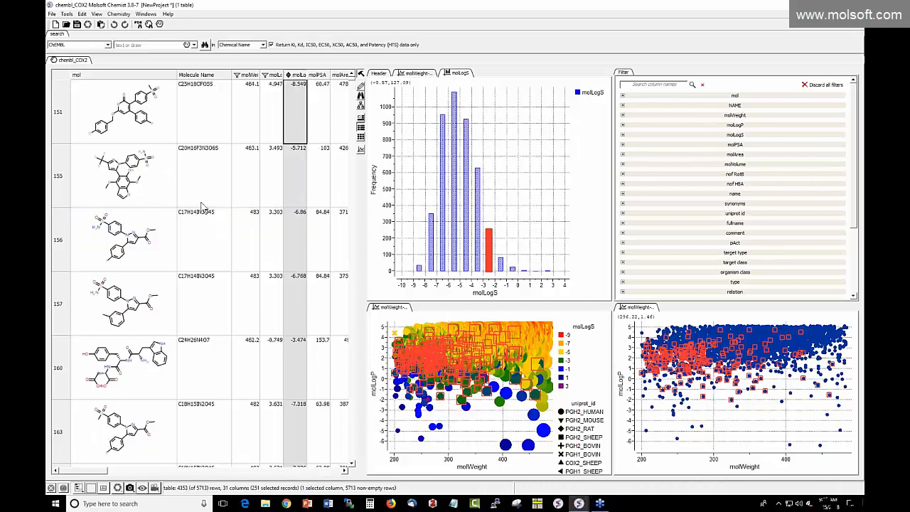
scroll(281, 226, "down", 6)
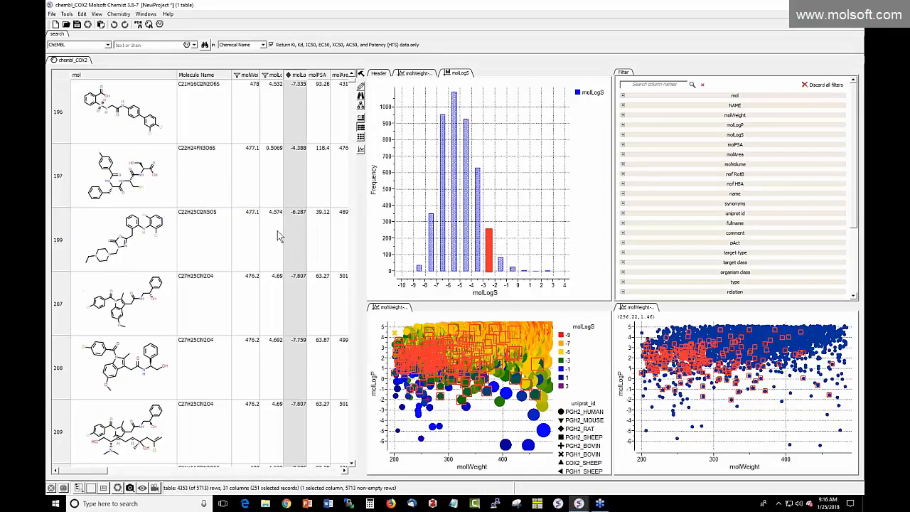
left_click(268, 245)
scroll(263, 273, "down", 4)
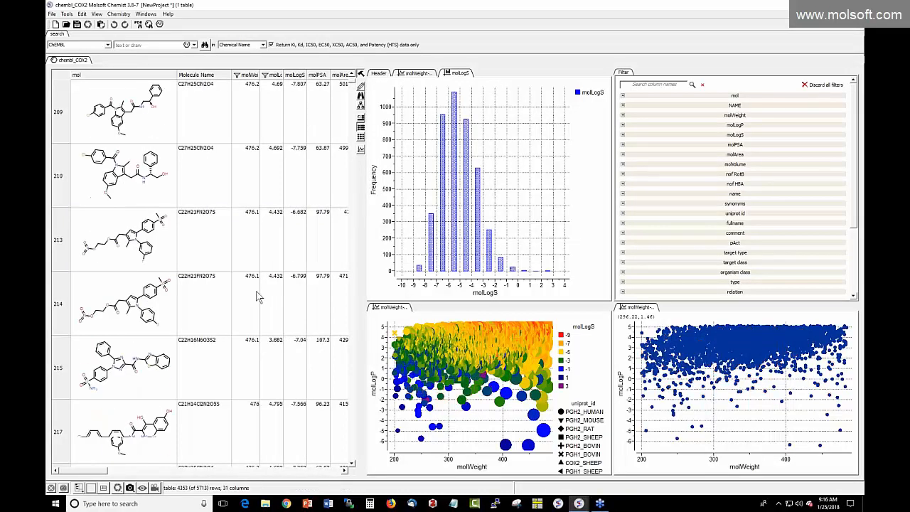
- Select the histogram bar between -3 and -2 molLogS and copy the selected rows to a new ICM table named chembl_COX2_1
left_click(489, 242)
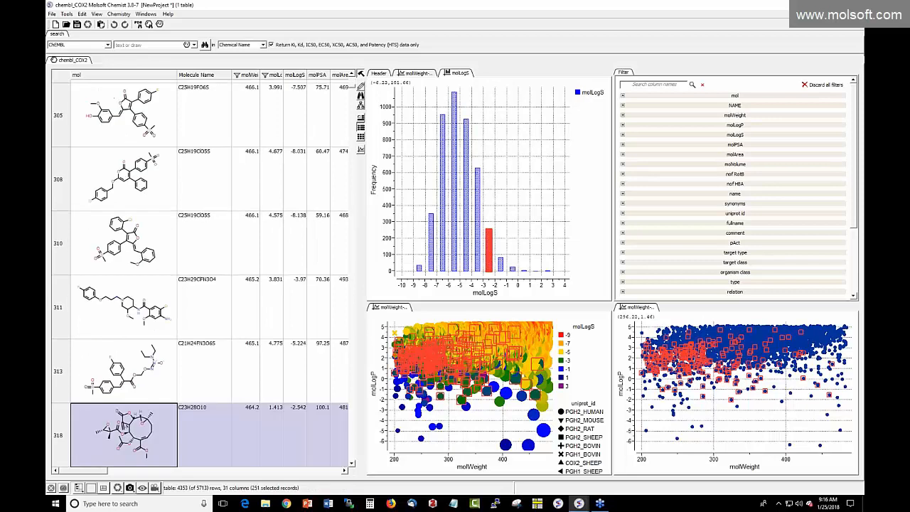
right_click(147, 439)
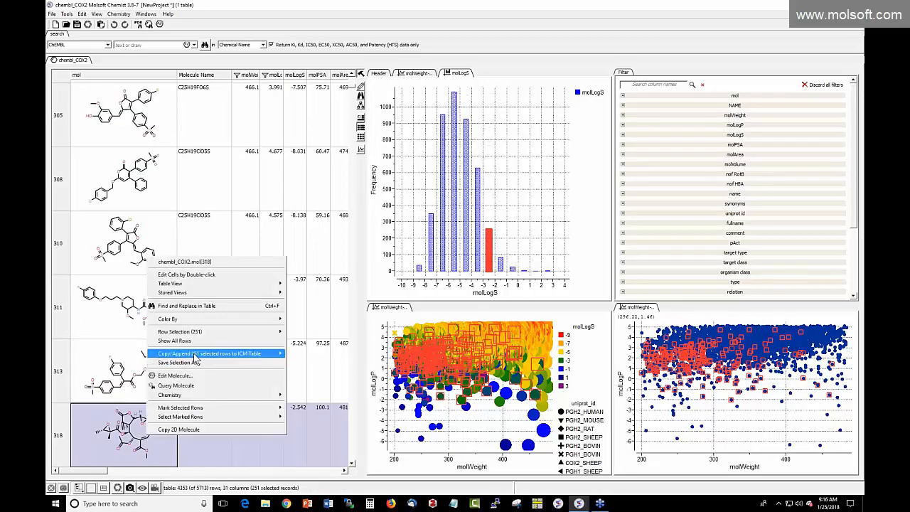
mouse_move(196, 355)
left_click(302, 356)
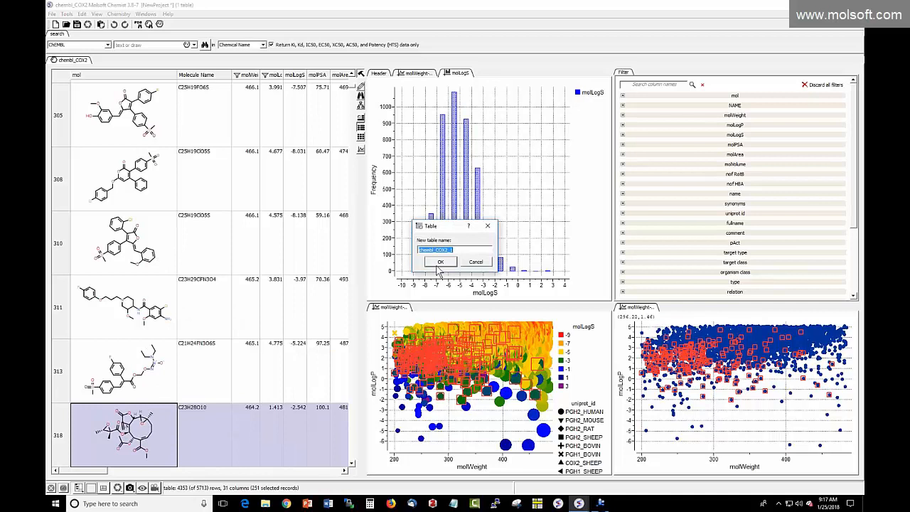
left_click(440, 262)
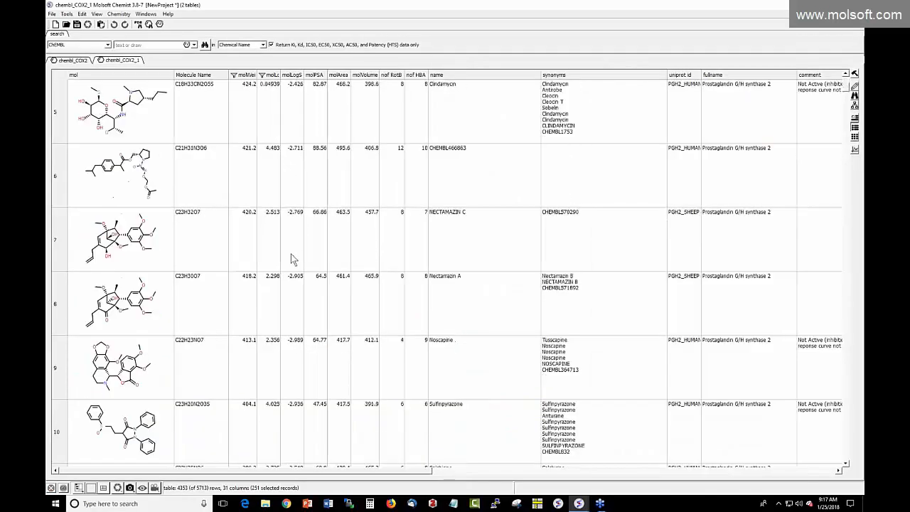
- Set up a heatmap for the chembl_COX2_1 table with the molWeight and molLogP columns as data sources
scroll(293, 260, "down", 10)
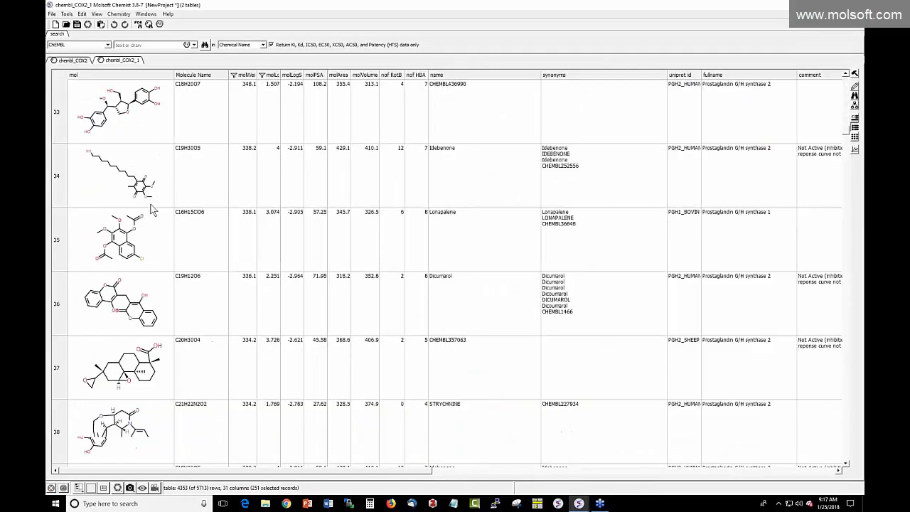
scroll(151, 209, "up", 8)
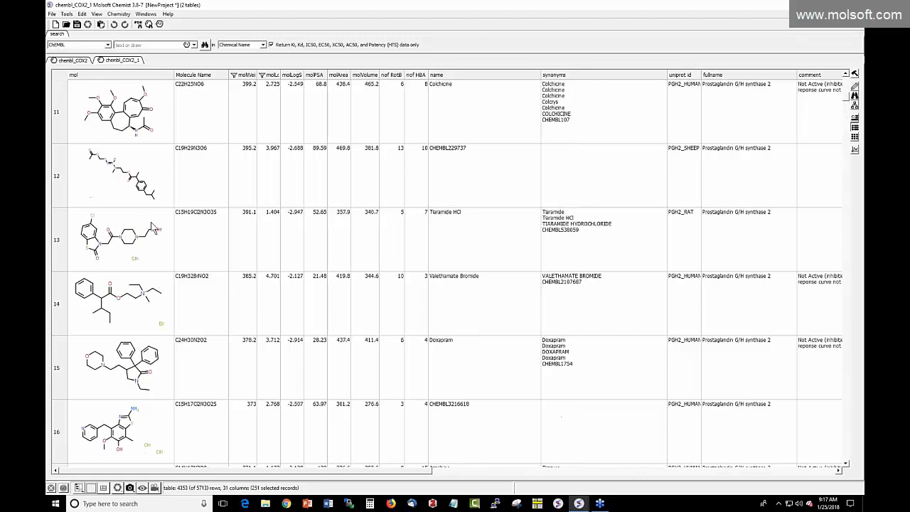
scroll(152, 226, "up", 4)
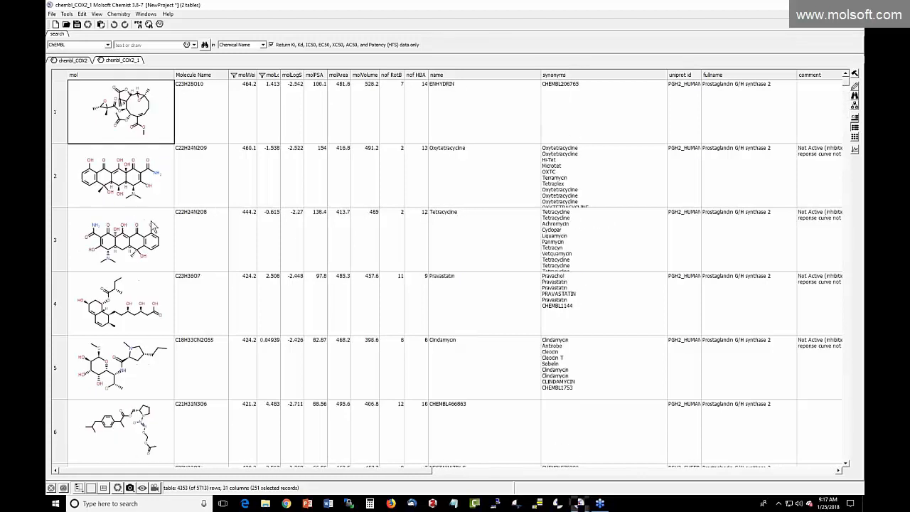
left_click(855, 150)
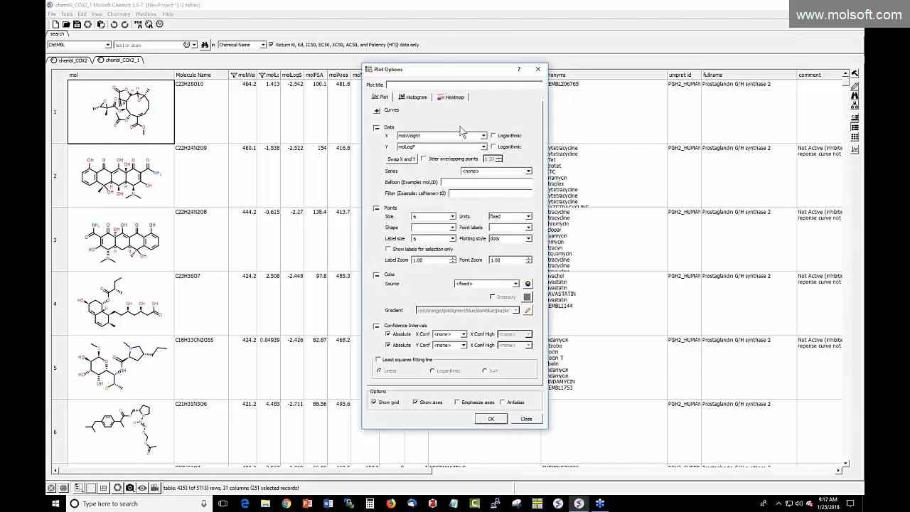
left_click(452, 98)
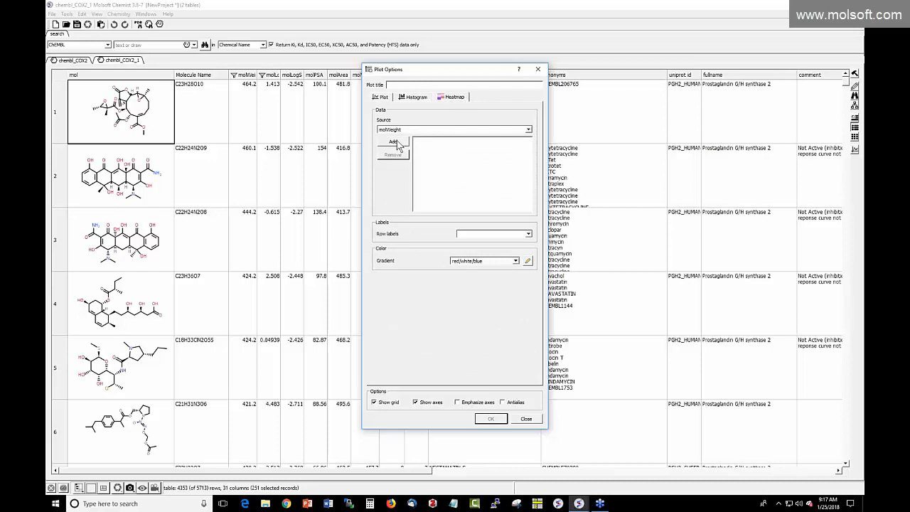
left_click(392, 143)
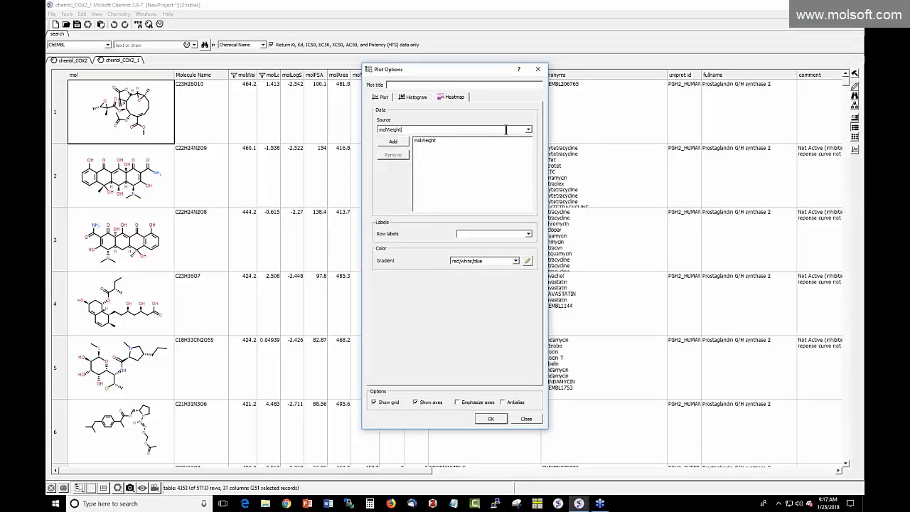
left_click(527, 130)
left_click(425, 145)
left_click(393, 142)
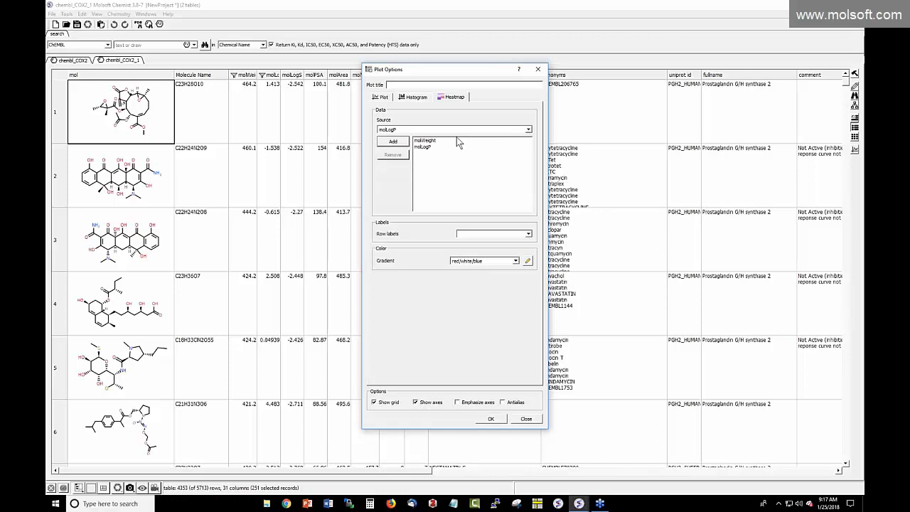
- Complete the heatmap with the molPSA, molArea and molVolume columns and widen its plot pane
left_click(528, 130)
left_click(426, 154)
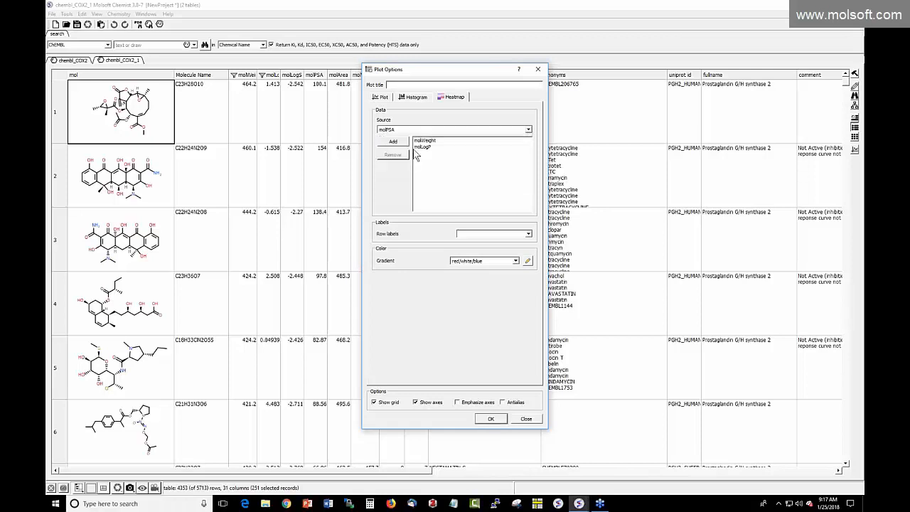
left_click(393, 141)
left_click(526, 130)
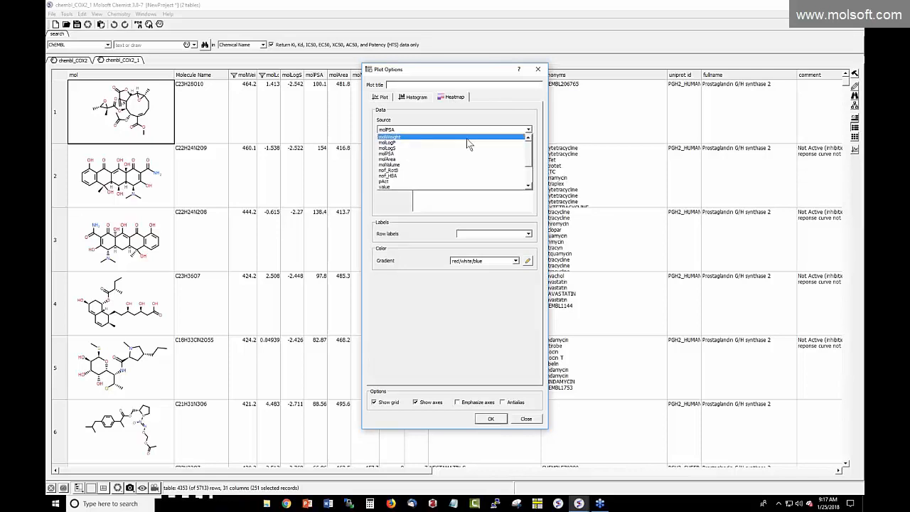
left_click(402, 159)
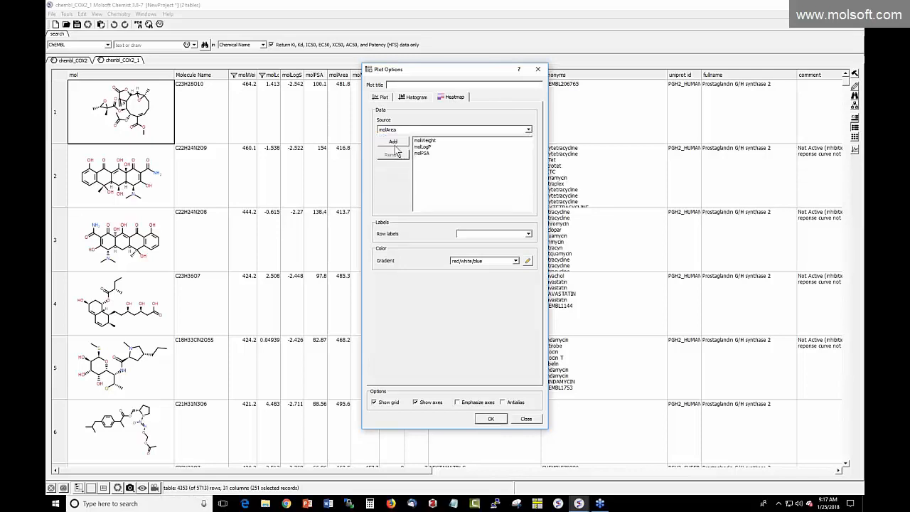
left_click(528, 129)
left_click(388, 164)
left_click(393, 141)
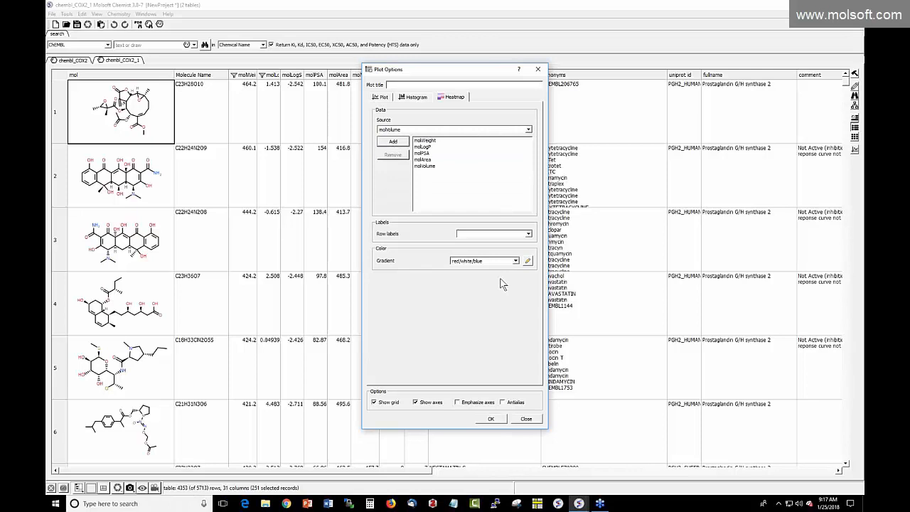
left_click(488, 418)
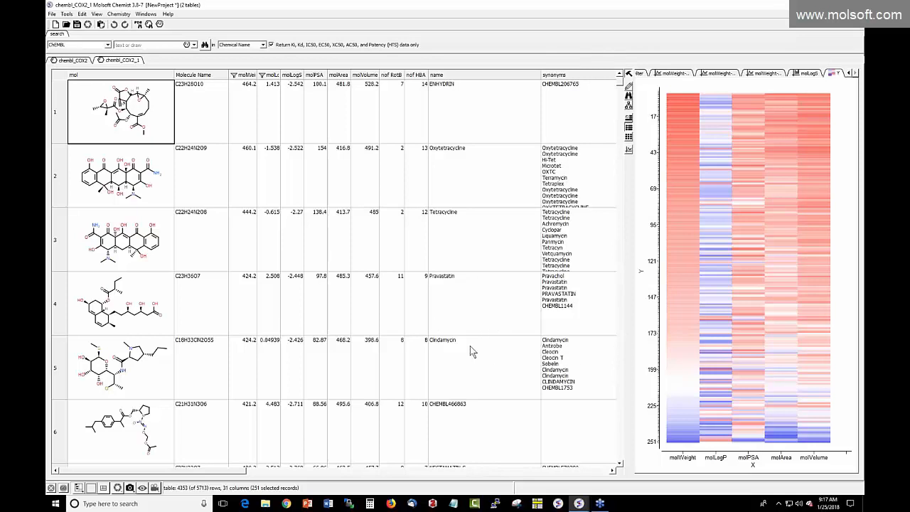
left_click_drag(625, 300, 483, 405)
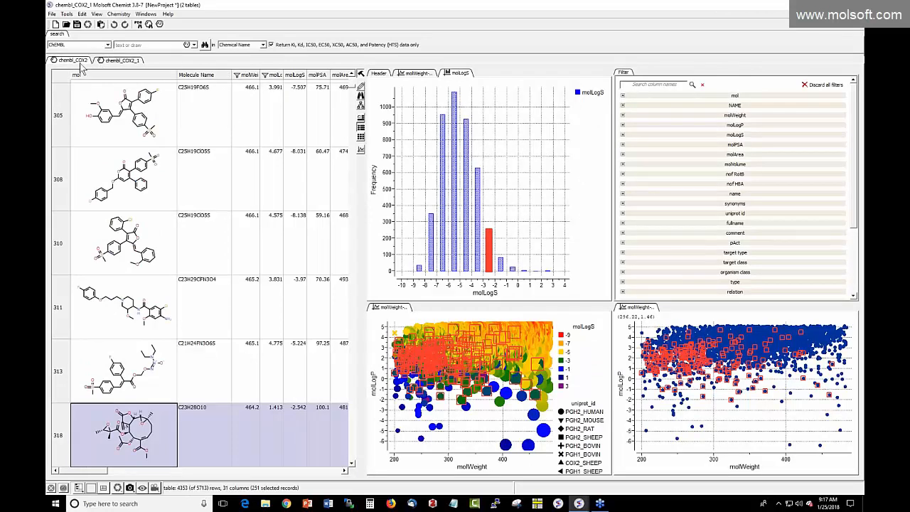
- Create a pie chart of the uniprot_id column for the chembl_COX2 table
left_click(360, 151)
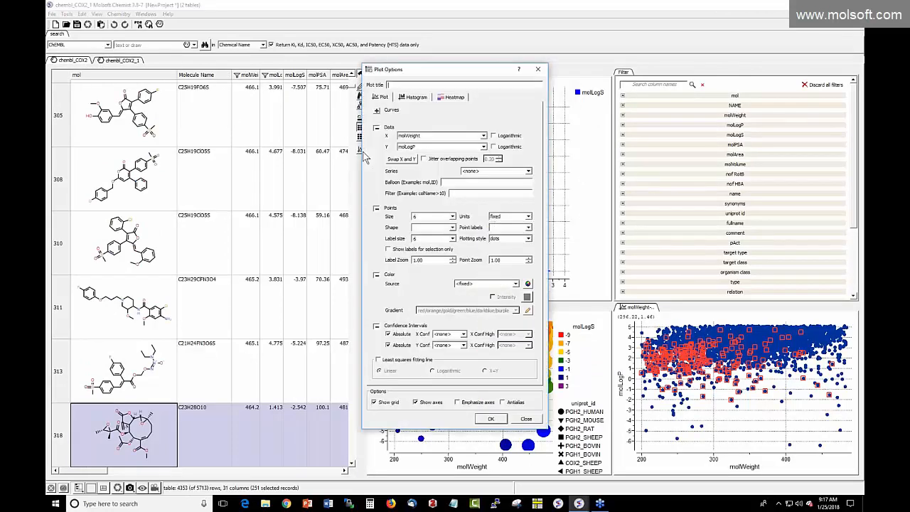
left_click(420, 100)
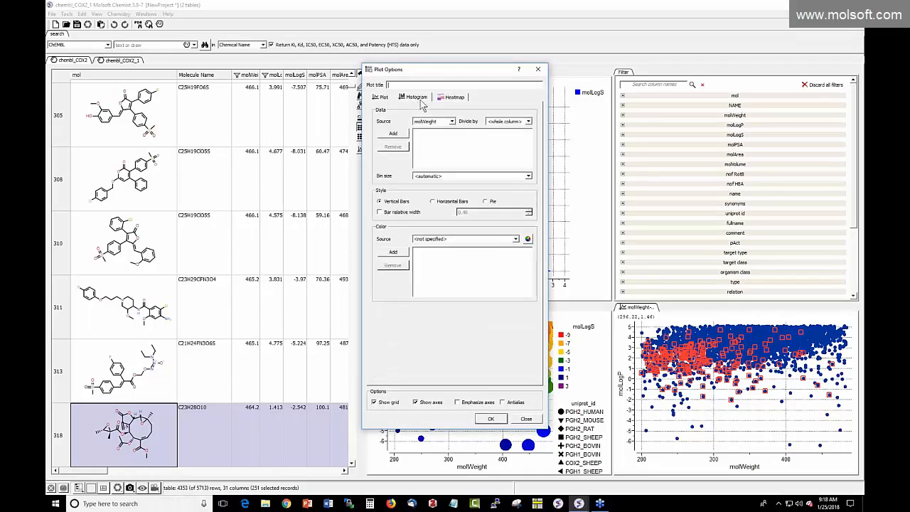
left_click(450, 122)
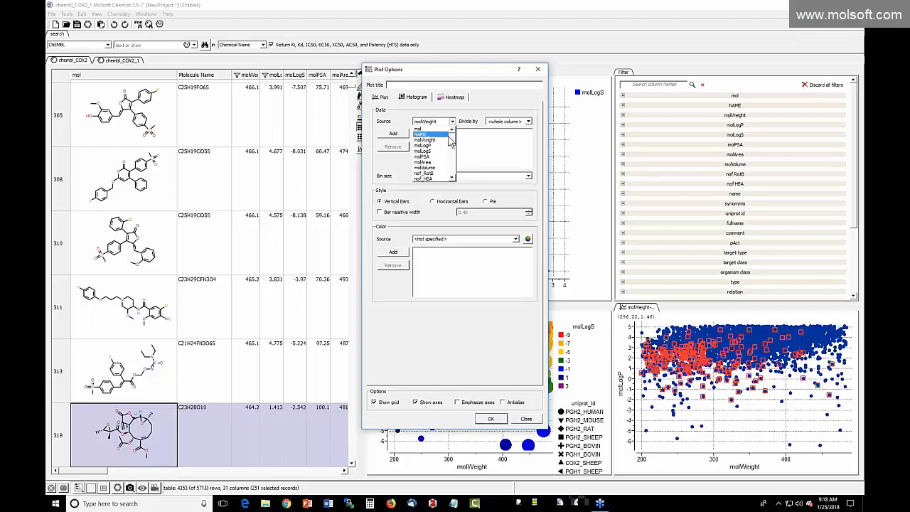
scroll(451, 142, "down", 5)
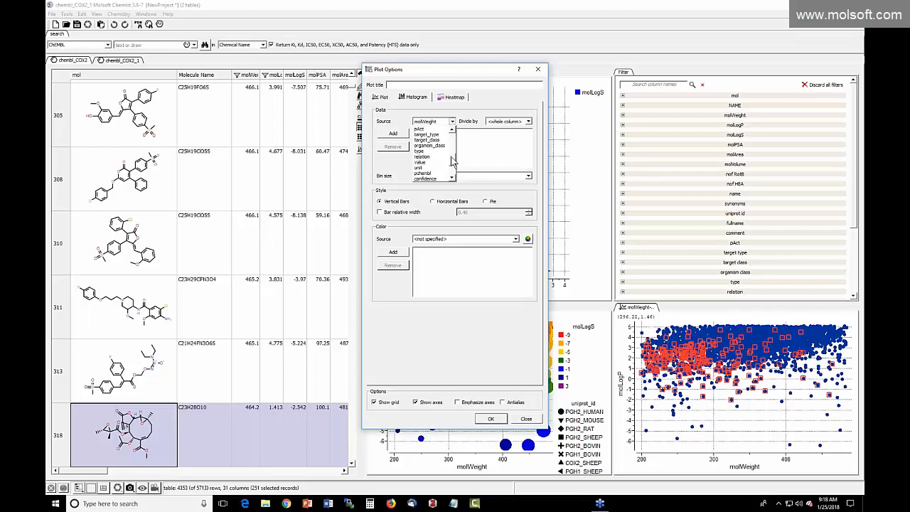
scroll(454, 165, "up", 2)
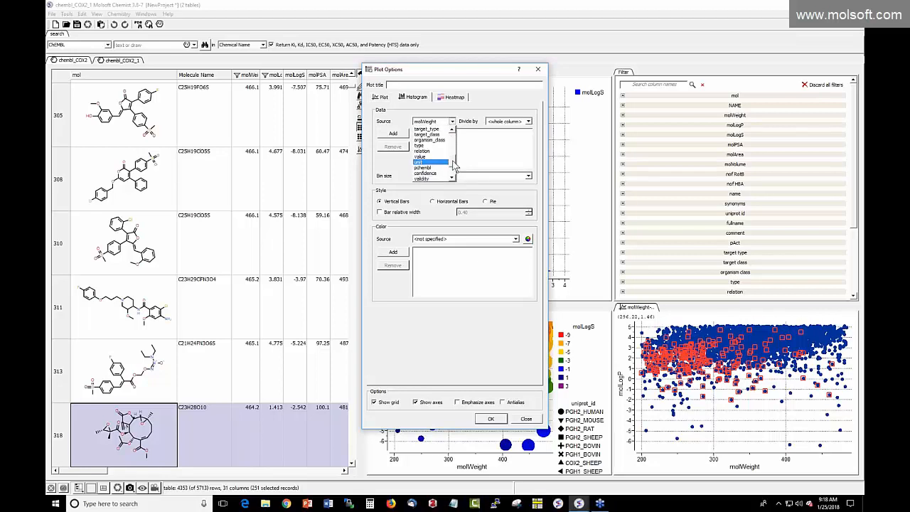
scroll(448, 160, "up", 2)
left_click(426, 145)
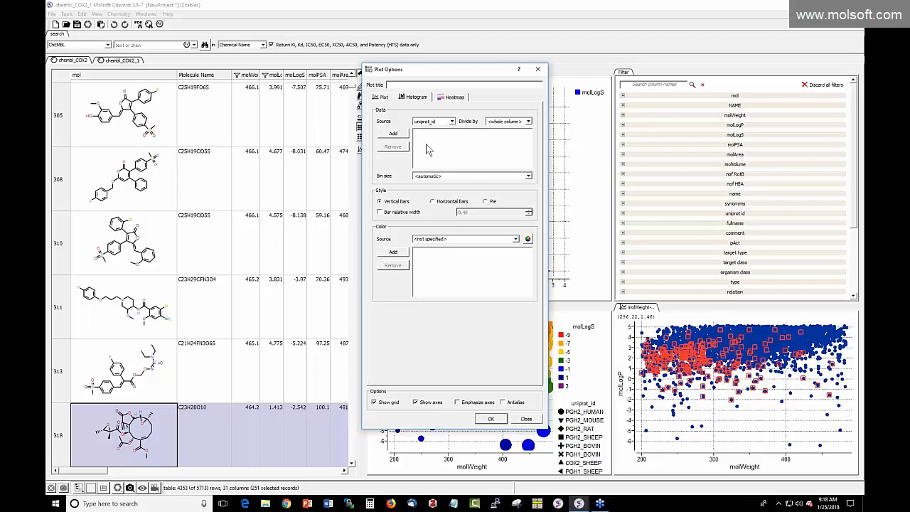
left_click(394, 135)
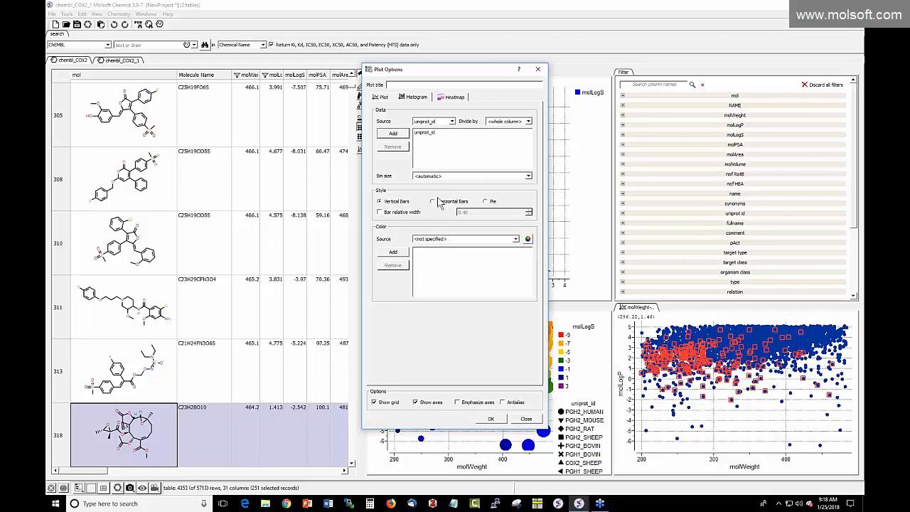
left_click(488, 202)
left_click(490, 419)
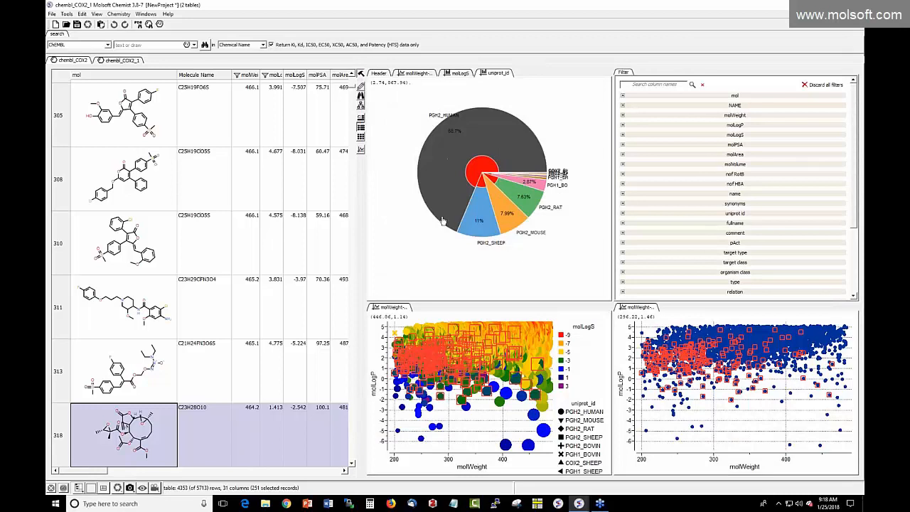
- Select the compounds of the PGH2_MOUSE, PGH2_RAT and PGH1_BOVIN pie slices one after another
left_click(499, 226)
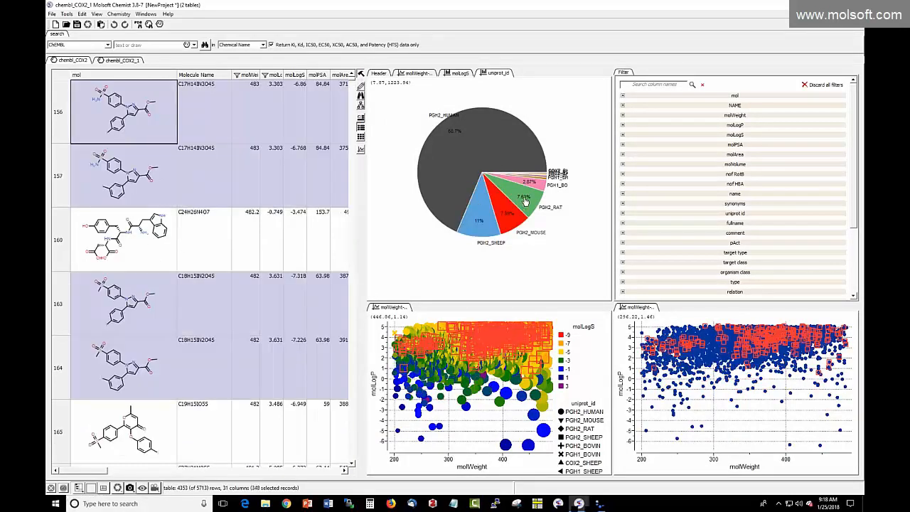
left_click(525, 202)
left_click(540, 184)
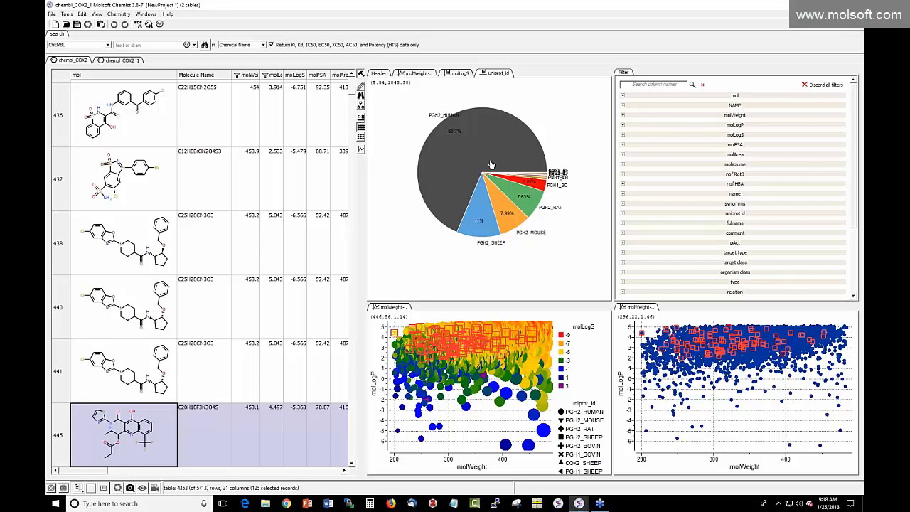
- Delete the chembl_COX2_1 table together with its heatmap
left_click(118, 61)
right_click(126, 64)
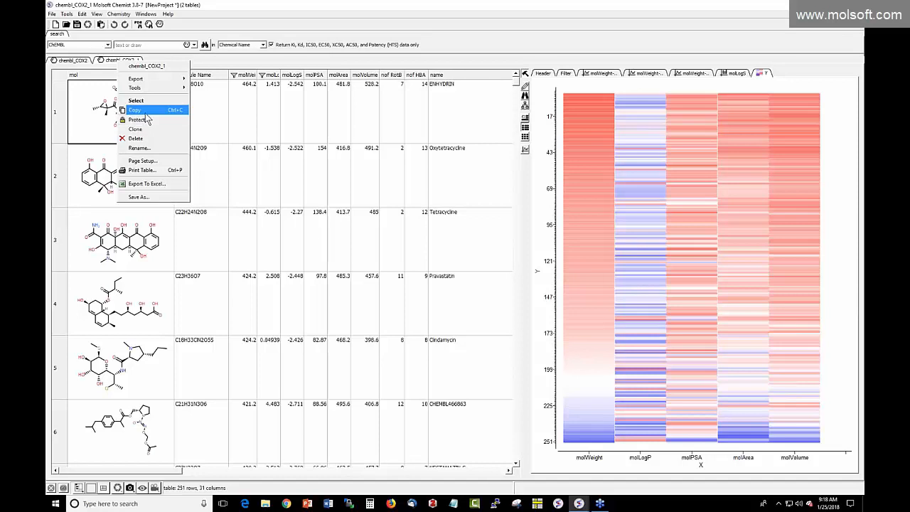
left_click(146, 140)
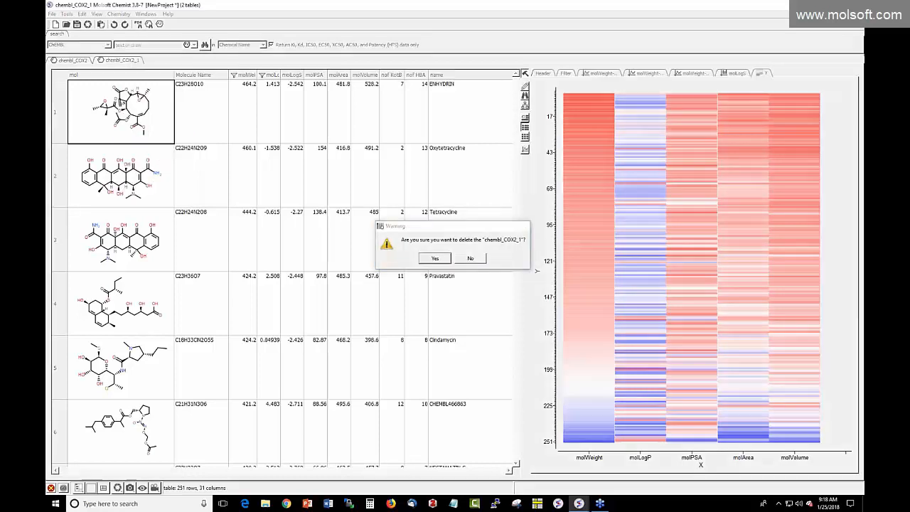
left_click(435, 257)
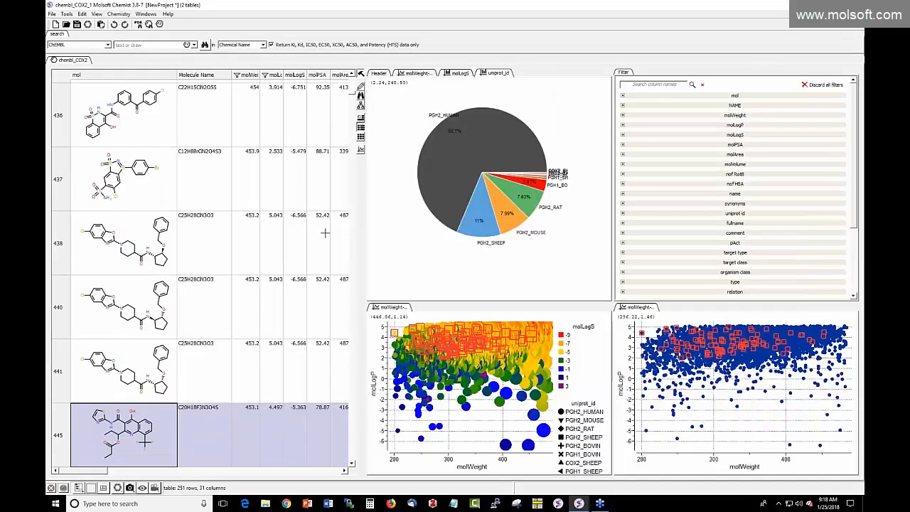
- Hide the plot and filter panes of the chembl_COX2 table and browse its records near the start
left_click(361, 75)
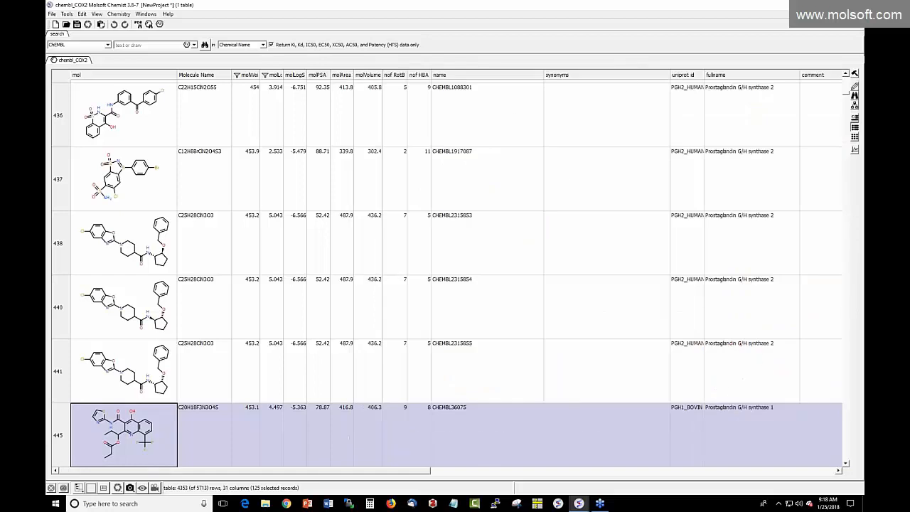
left_click(854, 75)
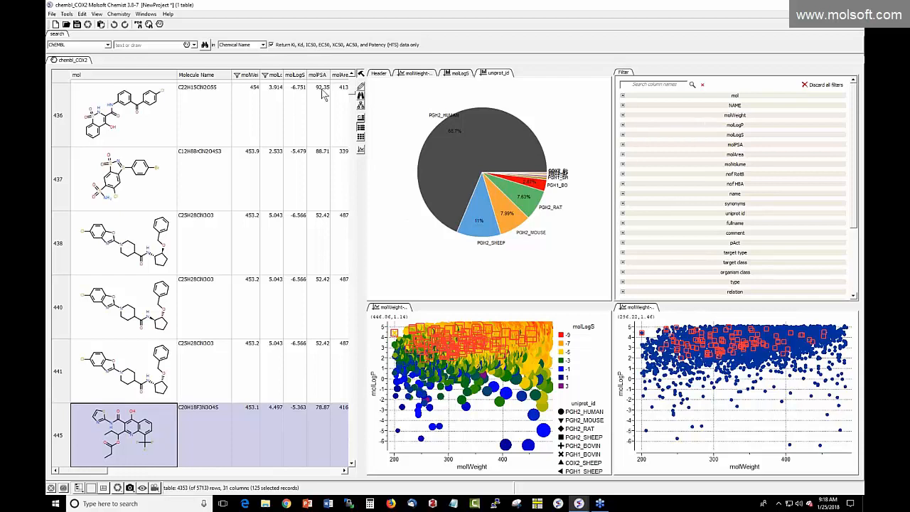
left_click(361, 74)
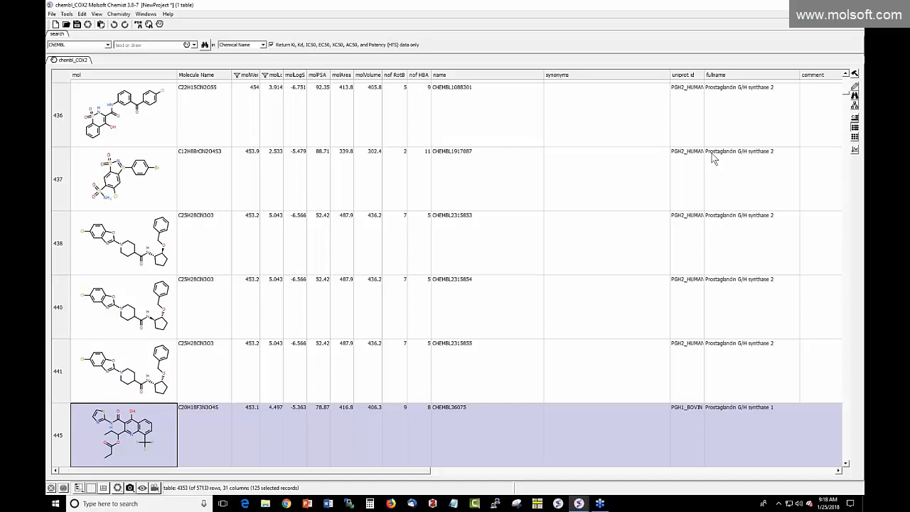
left_click_drag(845, 94, 845, 76)
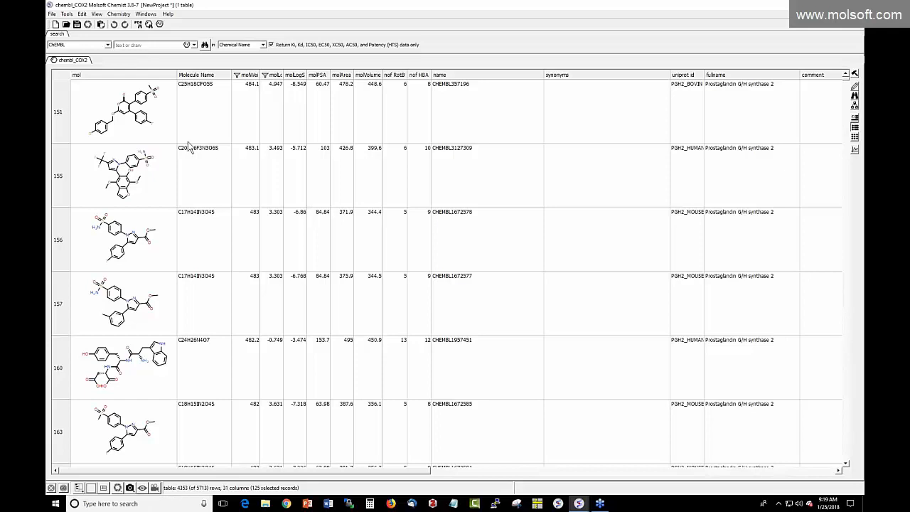
scroll(183, 155, "down", 8)
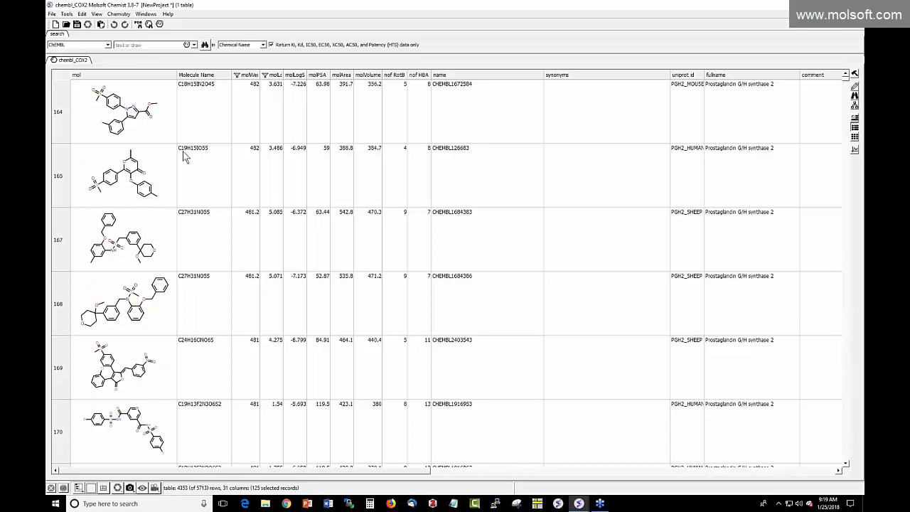
- Clear all column filters of the chembl_COX2 table and return to its first record
scroll(195, 198, "down", 10)
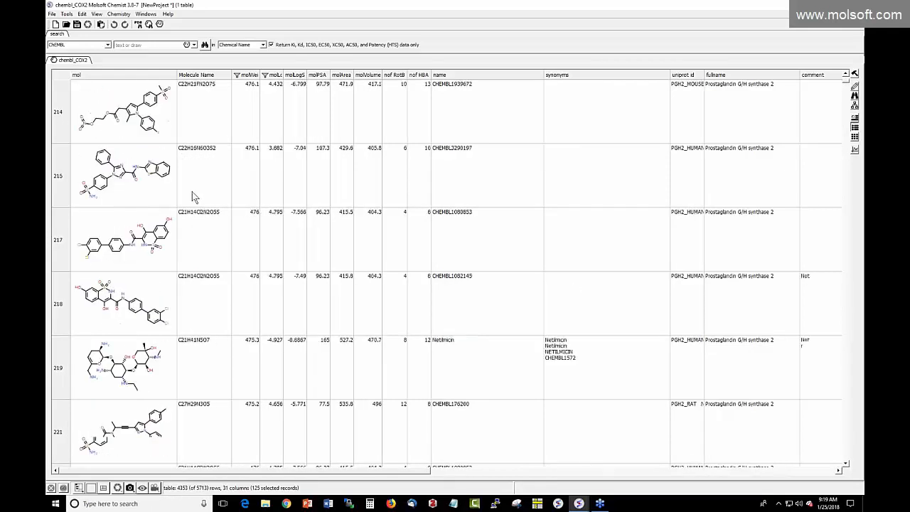
scroll(191, 200, "down", 8)
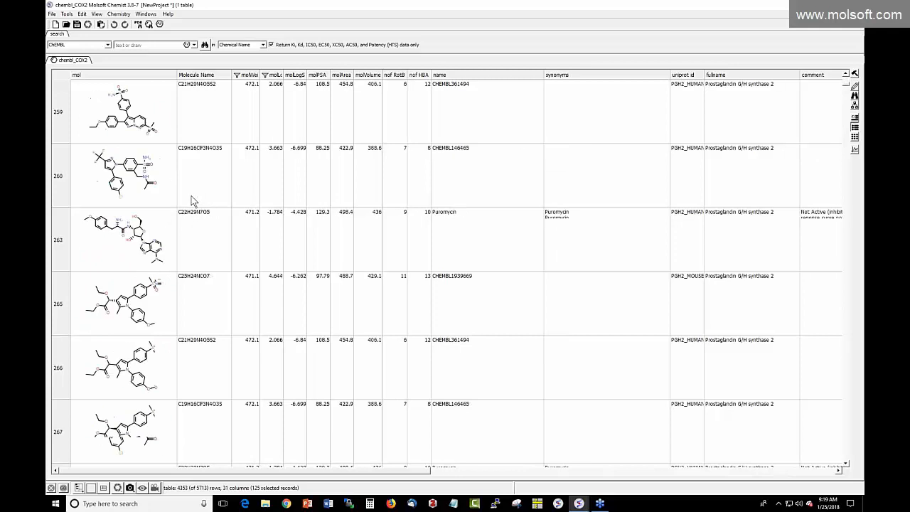
scroll(191, 200, "up", 4)
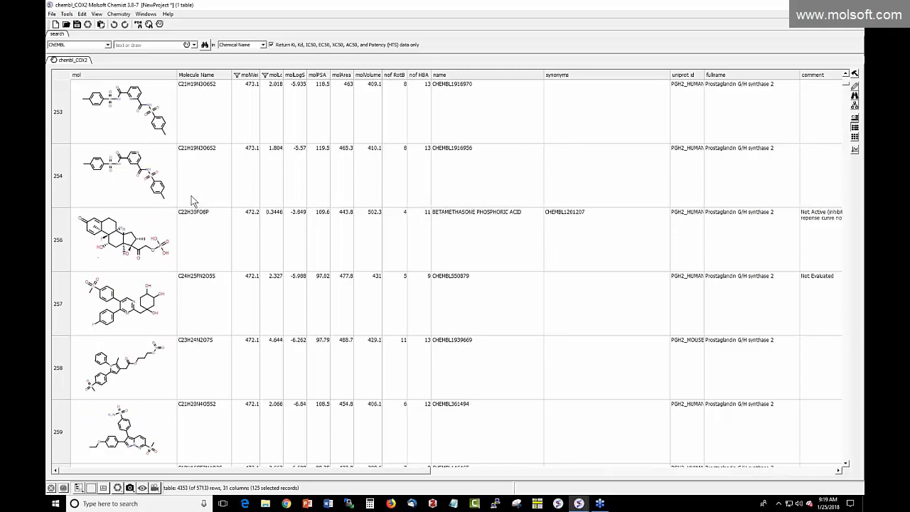
scroll(191, 199, "up", 5)
scroll(192, 200, "up", 5)
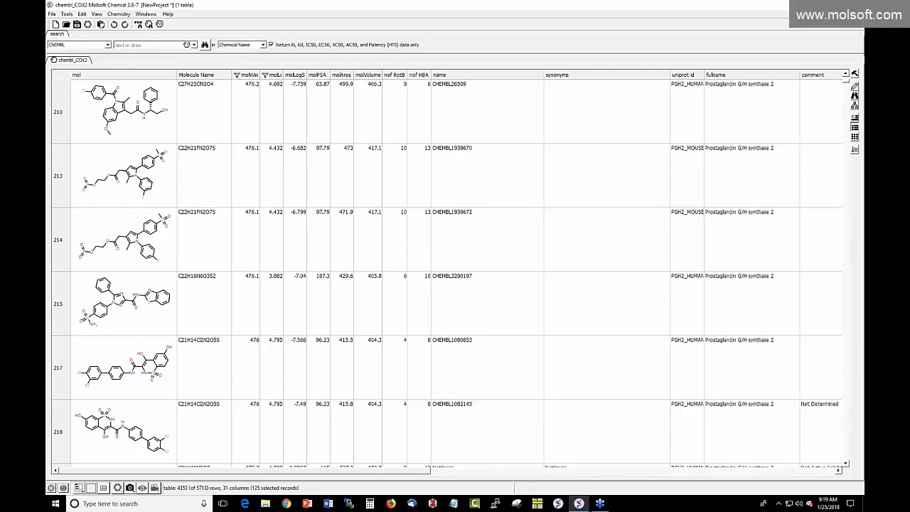
right_click(242, 78)
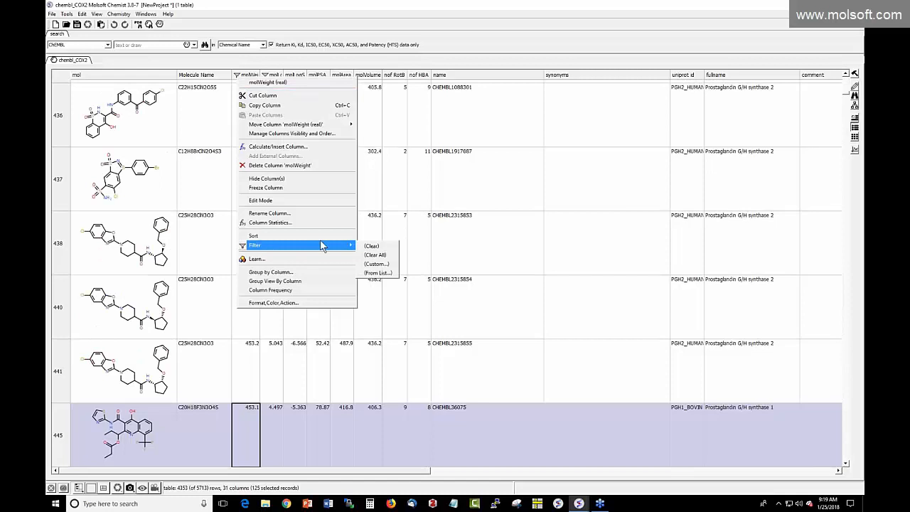
left_click(380, 255)
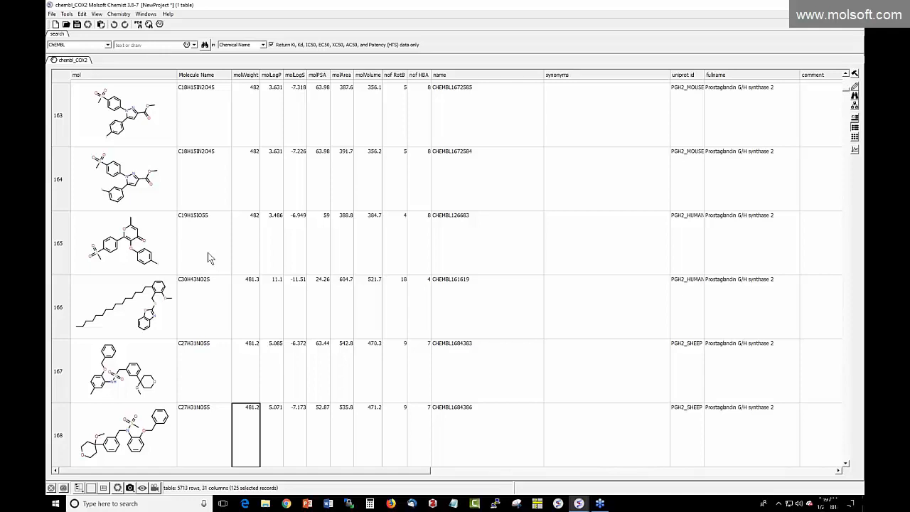
scroll(363, 244, "down", 2)
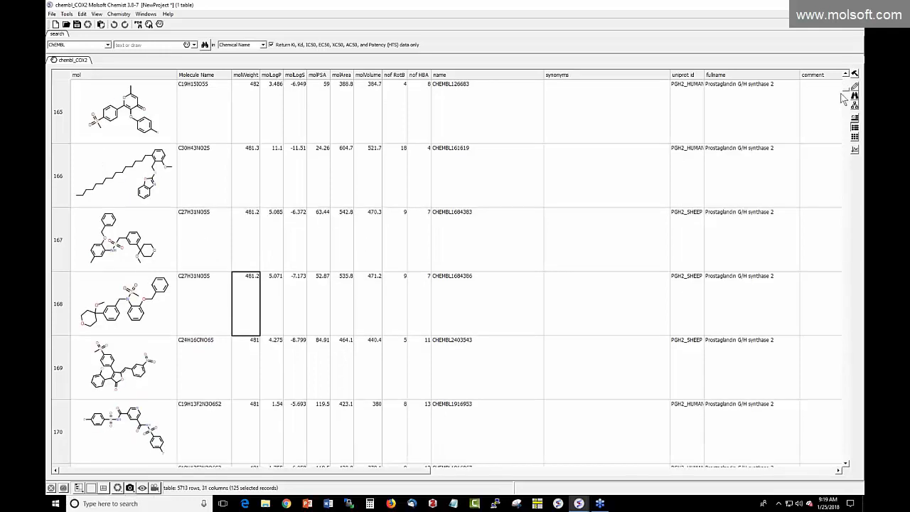
scroll(846, 94, "down", 3)
left_click_drag(846, 95, 849, 69)
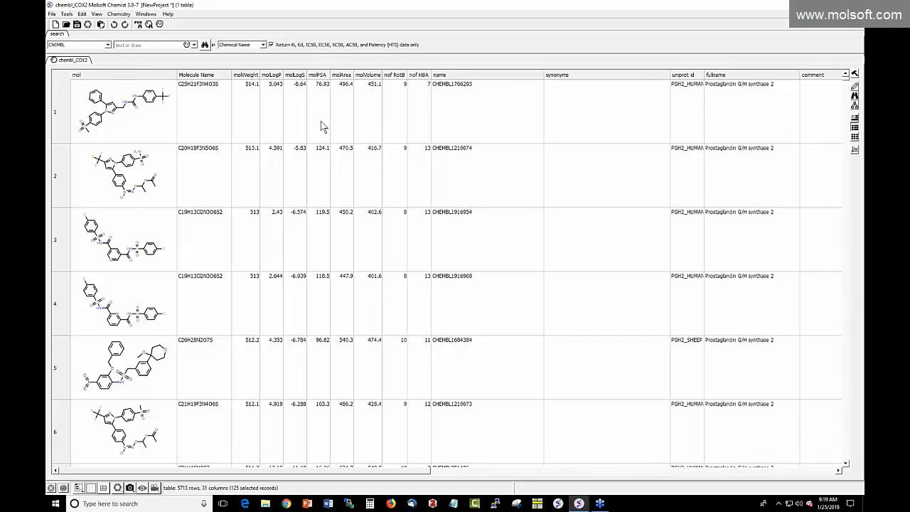
- Close the molecule editor after a brief look, and open the chemical search window with a widened sketch area
left_click(160, 25)
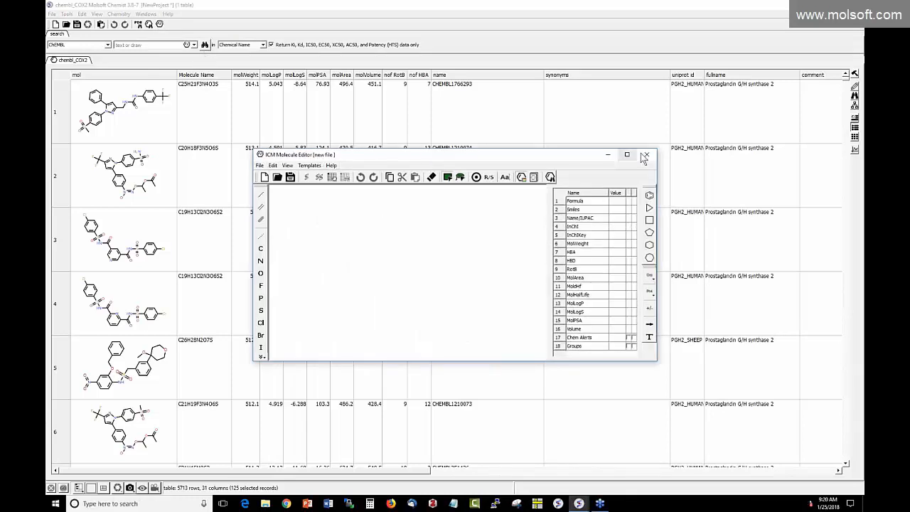
left_click(645, 154)
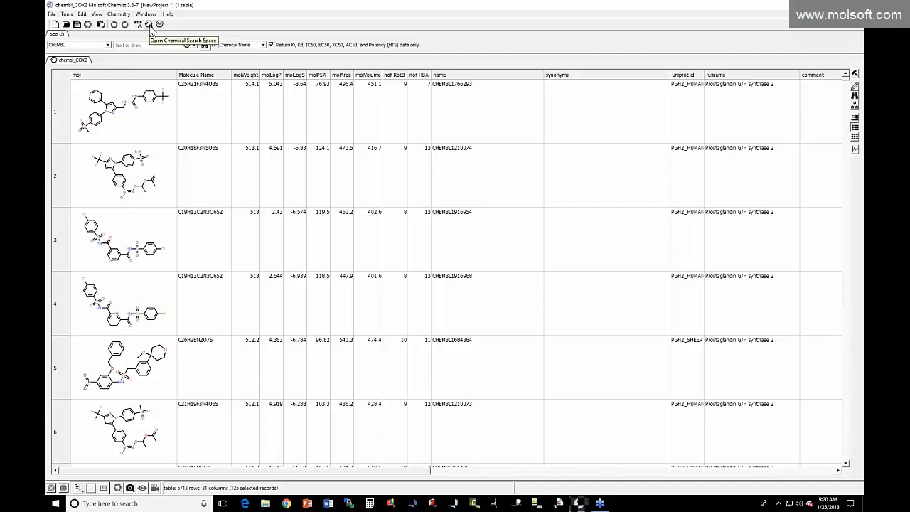
left_click(149, 24)
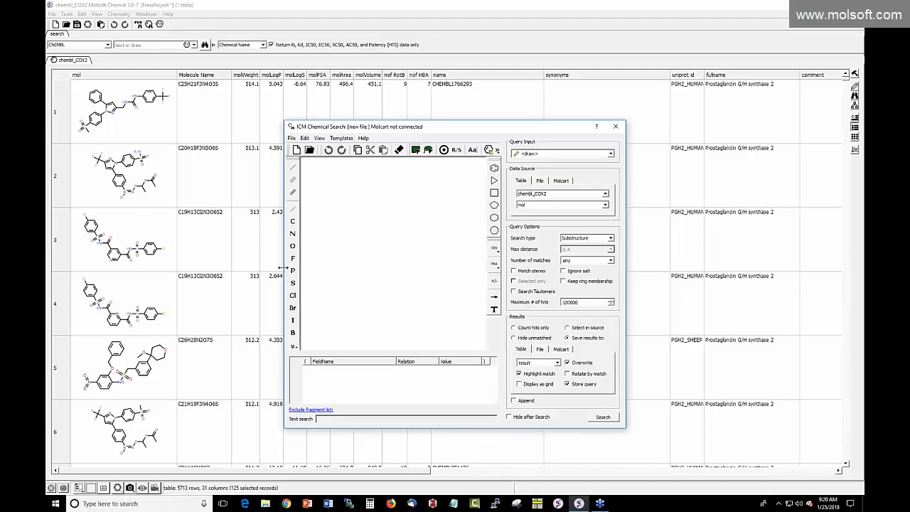
left_click_drag(283, 267, 246, 267)
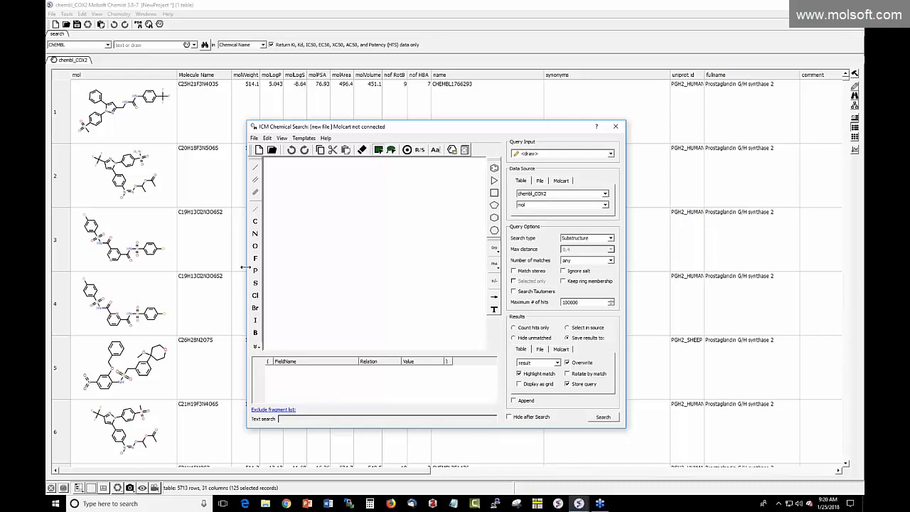
left_click(494, 169)
left_click(366, 229)
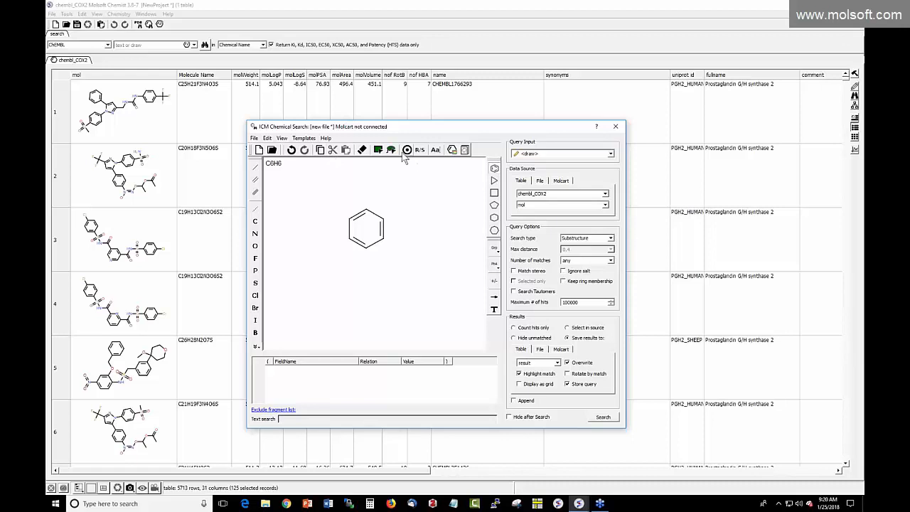
left_click_drag(336, 182, 410, 284)
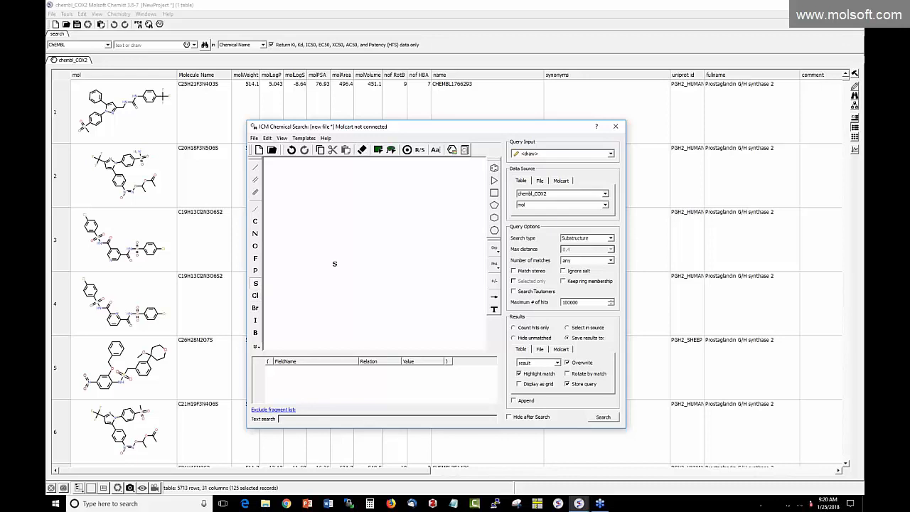
- Draw a sulfur atom with two double bonds in the query sketch, undoing the extra bond
left_click(256, 283)
left_click(365, 258)
left_click(366, 258)
left_click(366, 258)
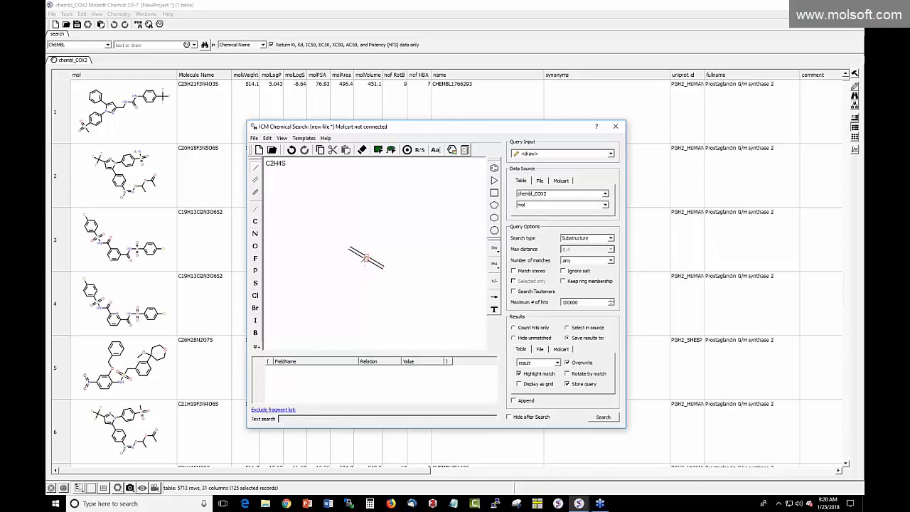
left_click(366, 258)
left_click(266, 138)
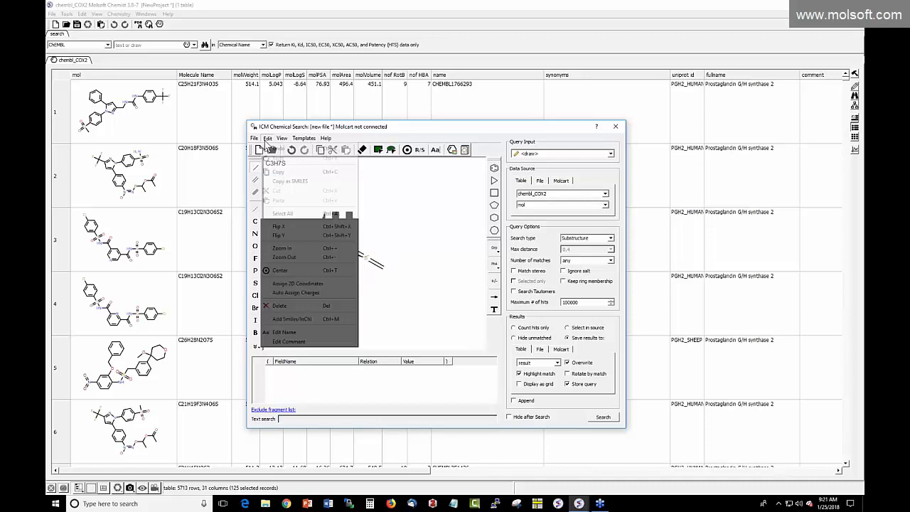
left_click(277, 150)
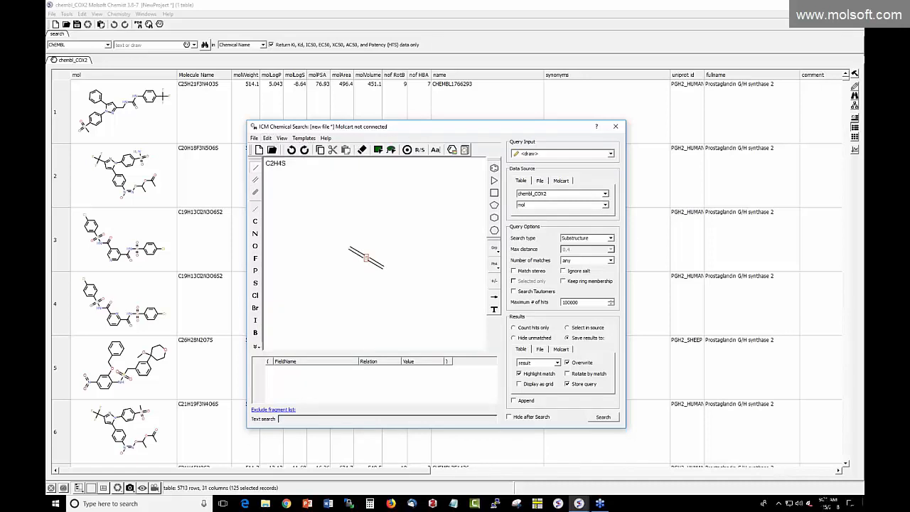
- Add two single bonds to the sulfur, making both double-bonded ends oxygen and one single-bonded end nitrogen
left_click(367, 259)
left_click(366, 257)
key("o")
key("o")
key("n")
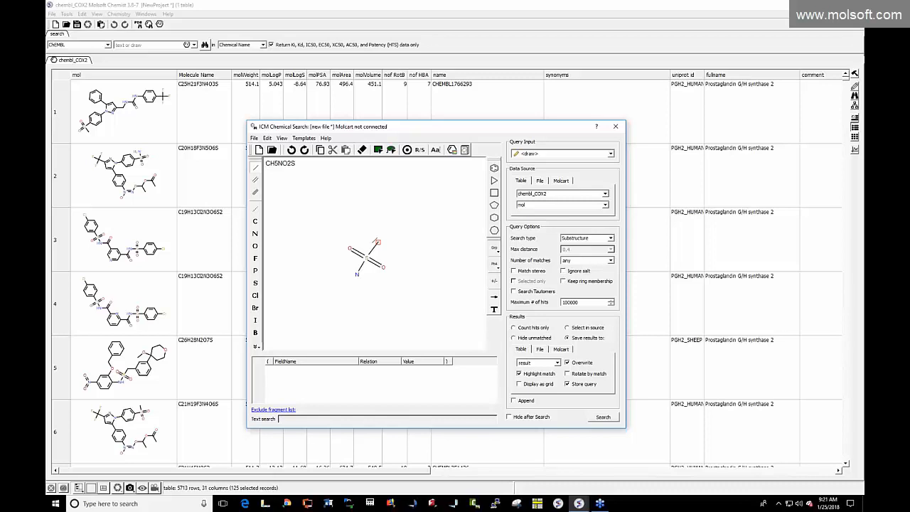
- Mark the sulfonamide's carbon atom as an attachment point and set its ring membership to R1
right_click(377, 242)
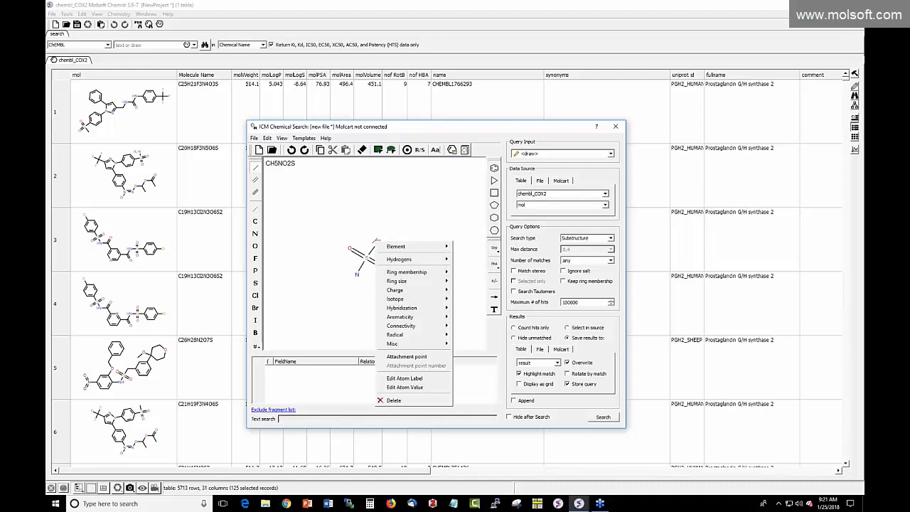
mouse_move(402, 260)
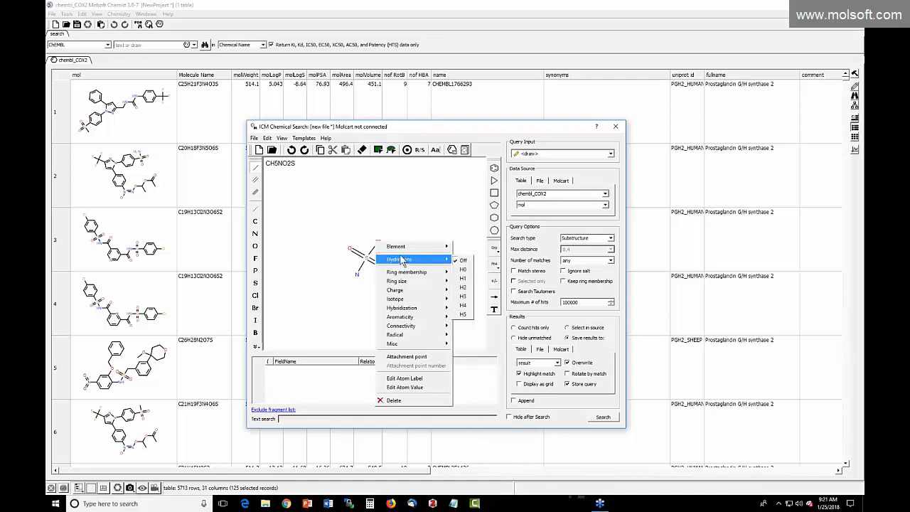
left_click(409, 357)
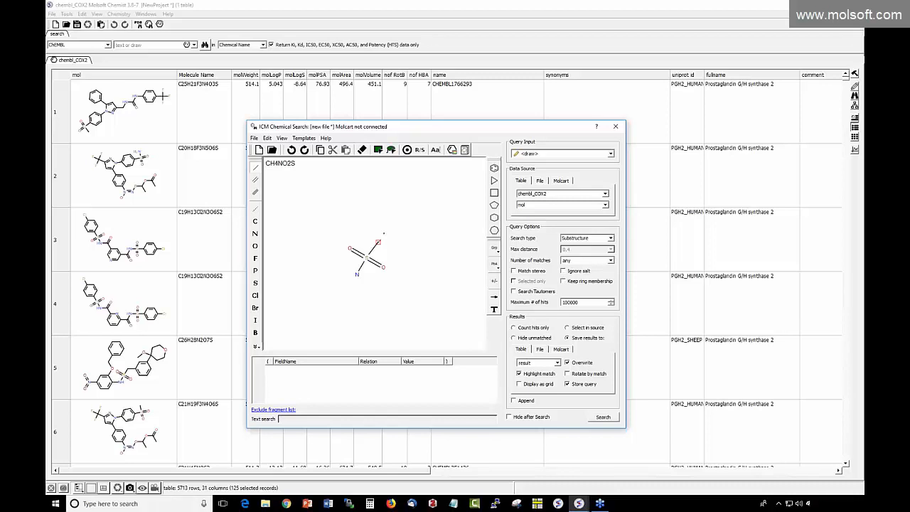
right_click(380, 242)
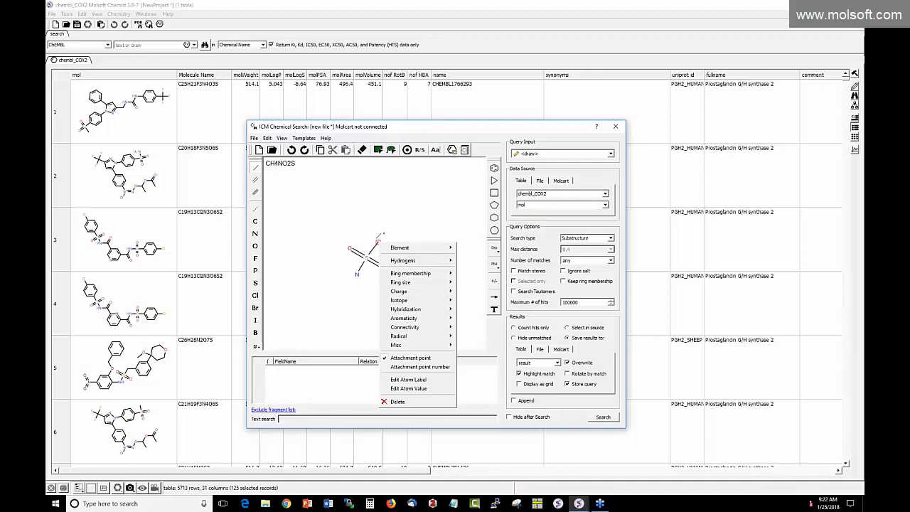
mouse_move(400, 275)
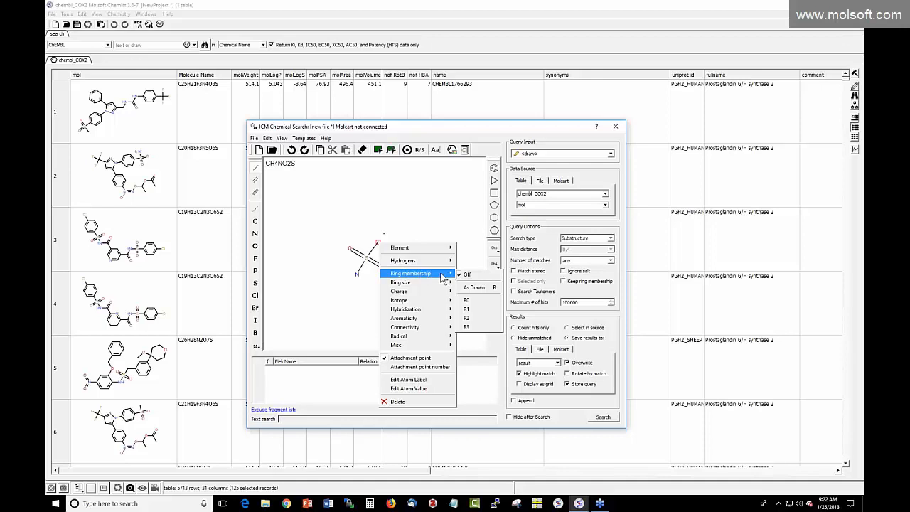
left_click(467, 311)
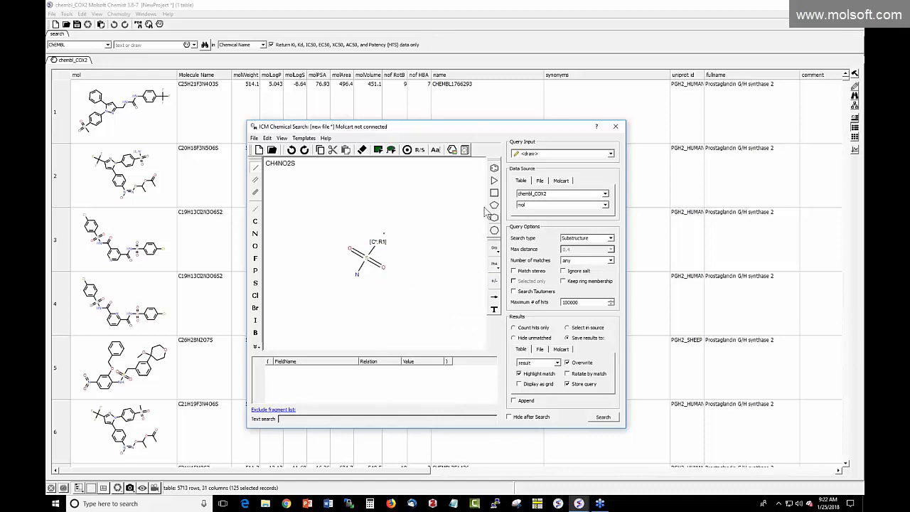
- Review the file data source and the search types, keeping the chembl_COX2 table and Substructure
left_click_drag(477, 130, 421, 123)
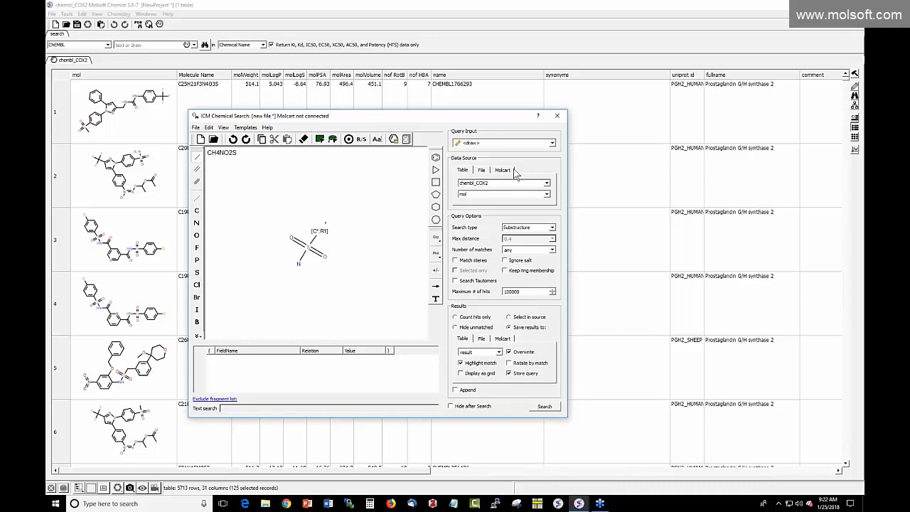
left_click(481, 170)
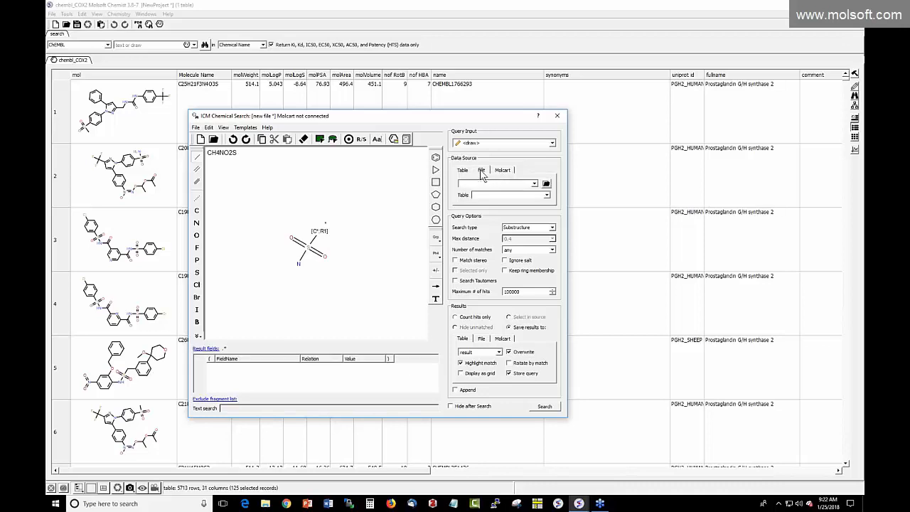
left_click(462, 171)
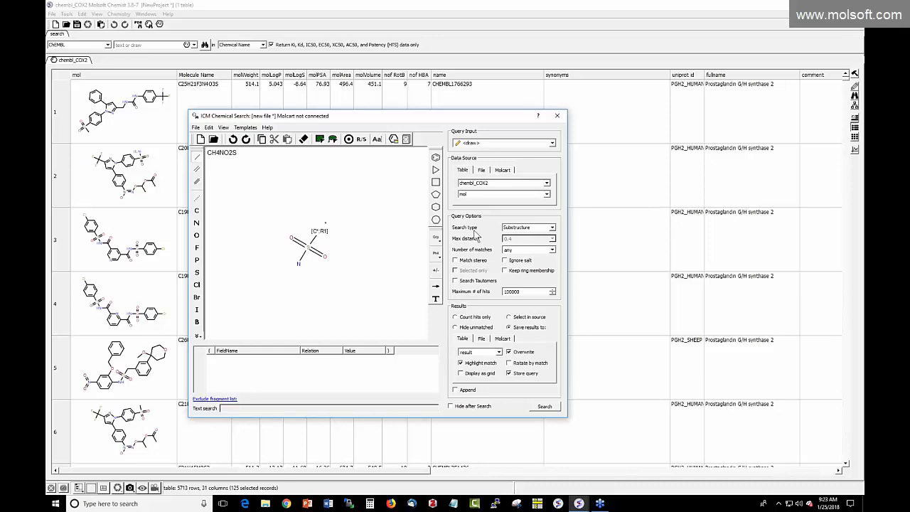
left_click(552, 228)
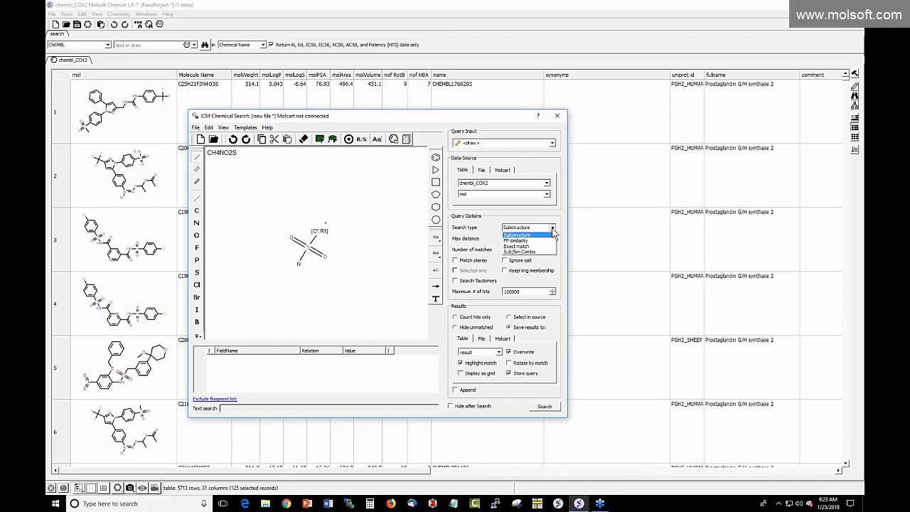
left_click(491, 240)
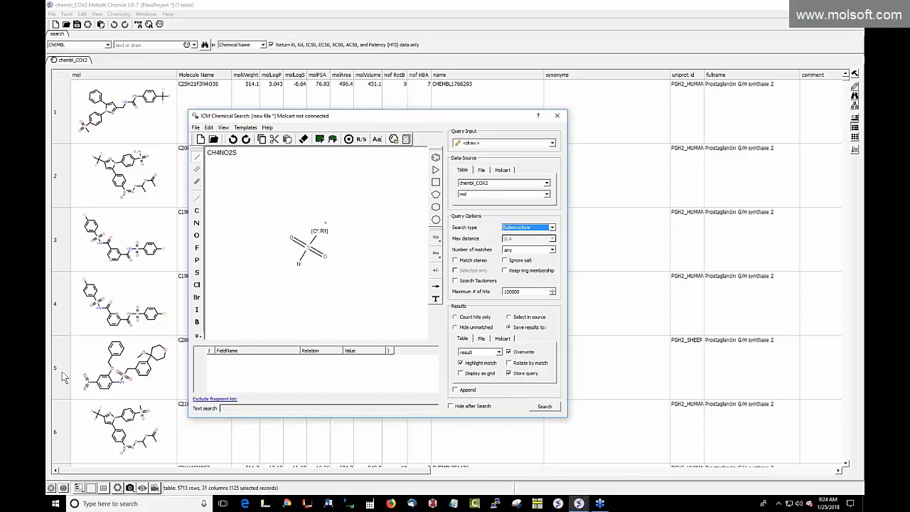
- Run the substructure search on chembl_COX2, saving the hits to the result table, and close the search window
left_click(508, 327)
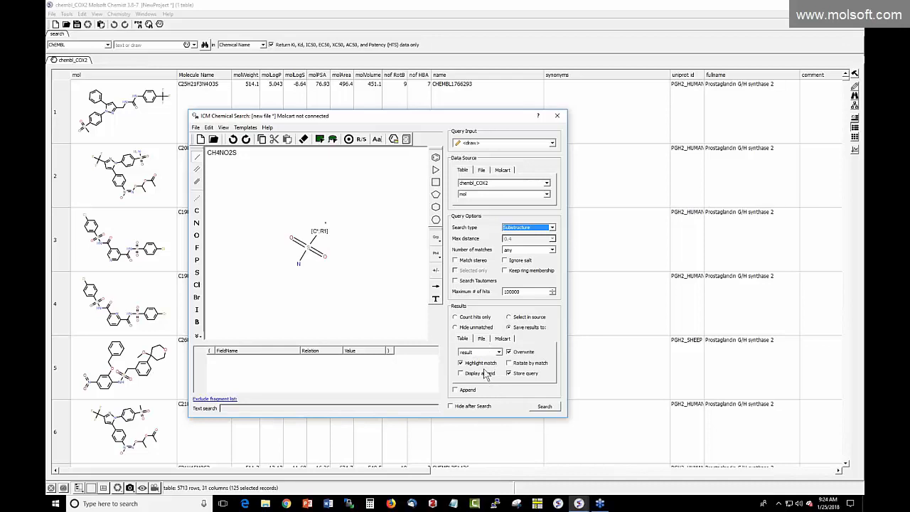
left_click(545, 407)
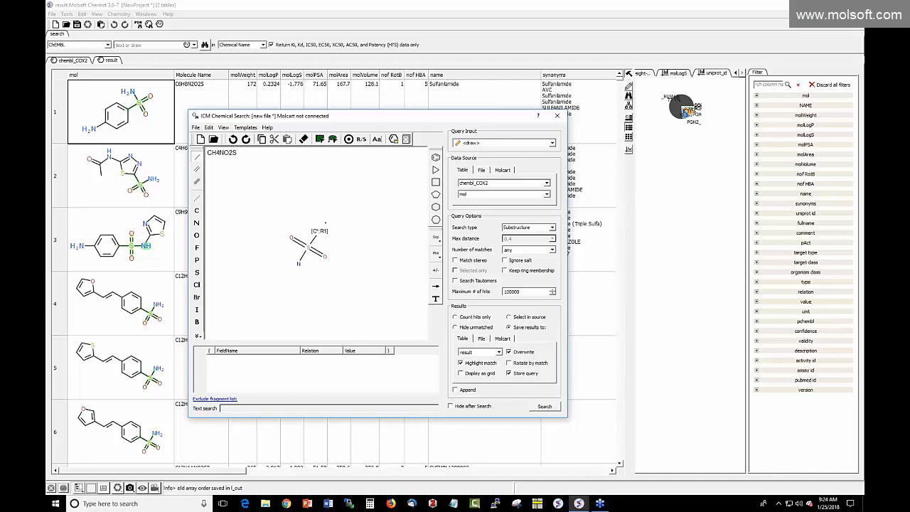
left_click(557, 115)
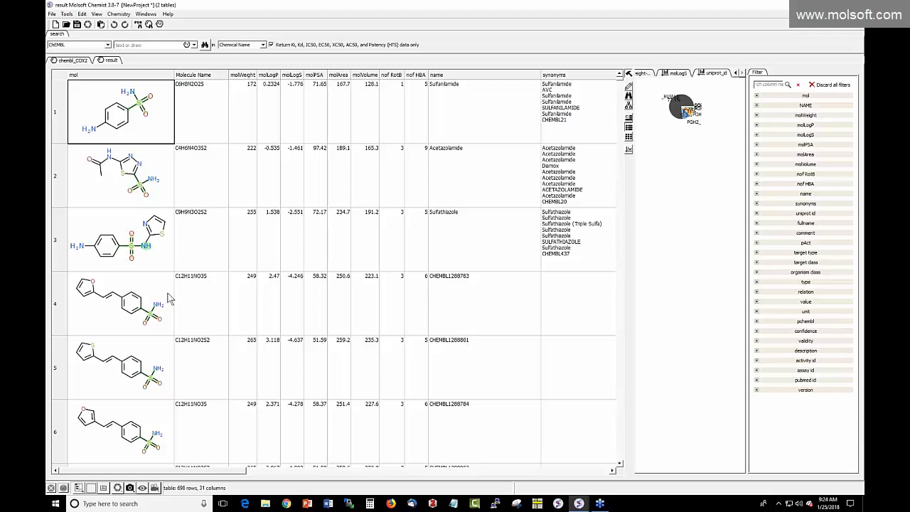
- View the result table's molLogS histogram and its molWeight versus molLogP scatter plot
left_click(676, 73)
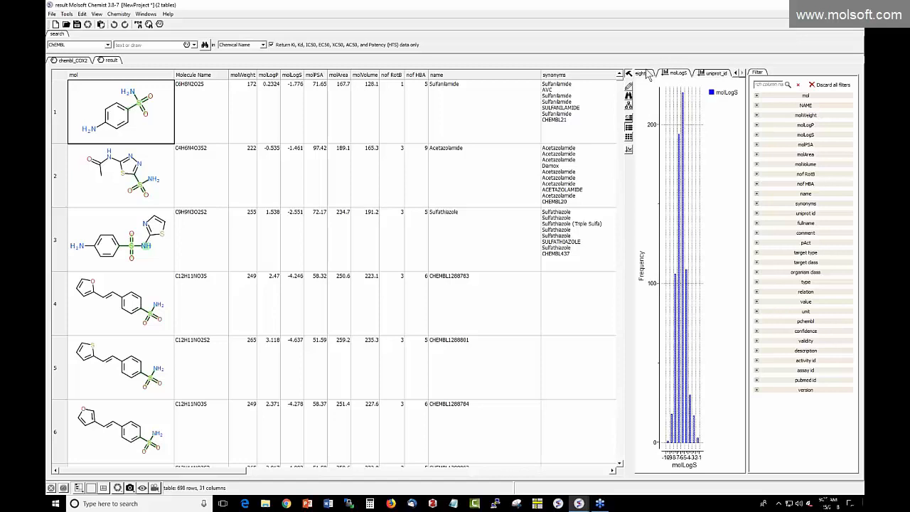
left_click(647, 74)
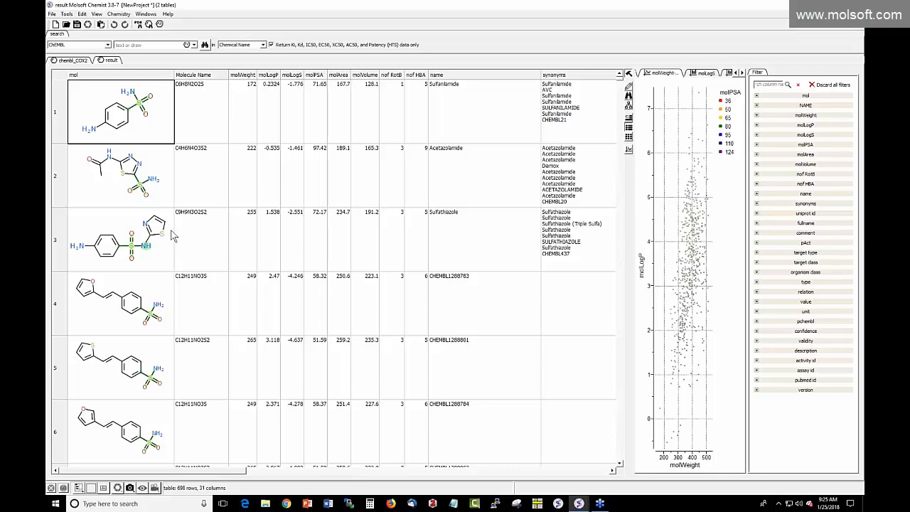
- Set the connectivity of the sulfonamide query's nitrogen atom to As Drawn and try to rerun the substructure search
left_click(147, 26)
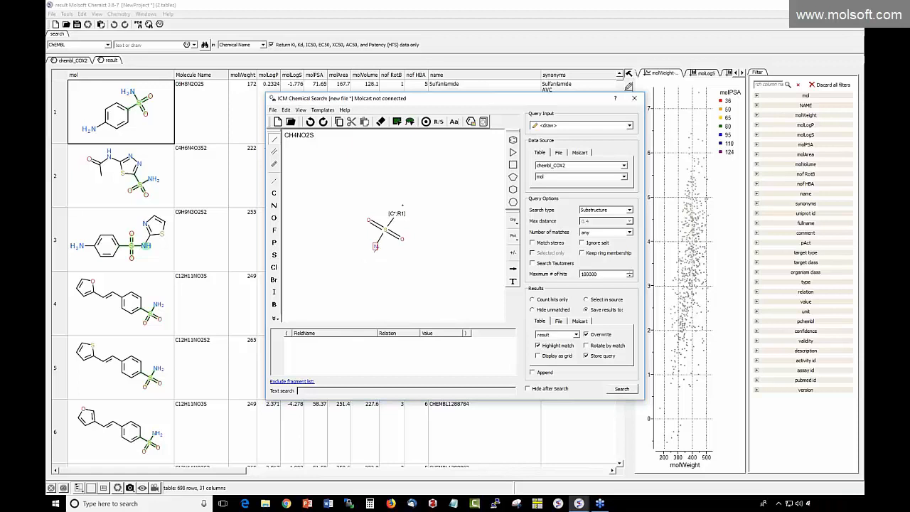
right_click(375, 246)
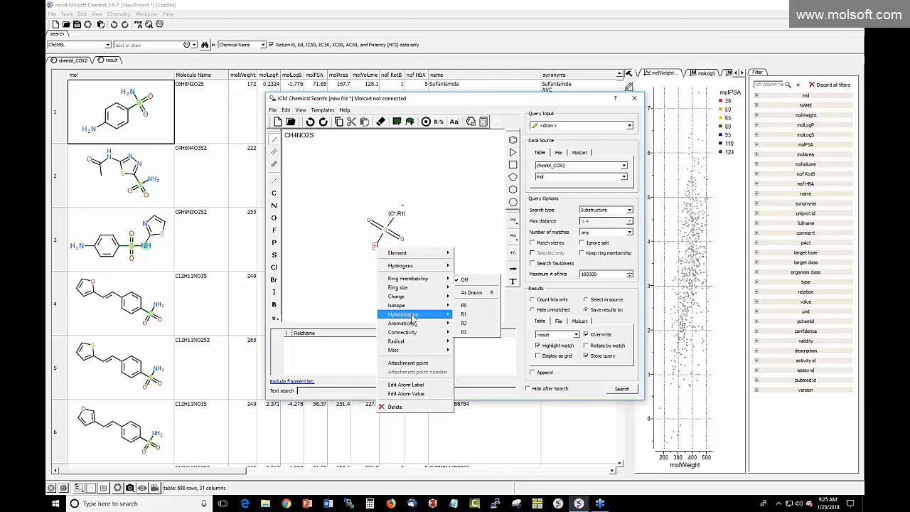
mouse_move(414, 337)
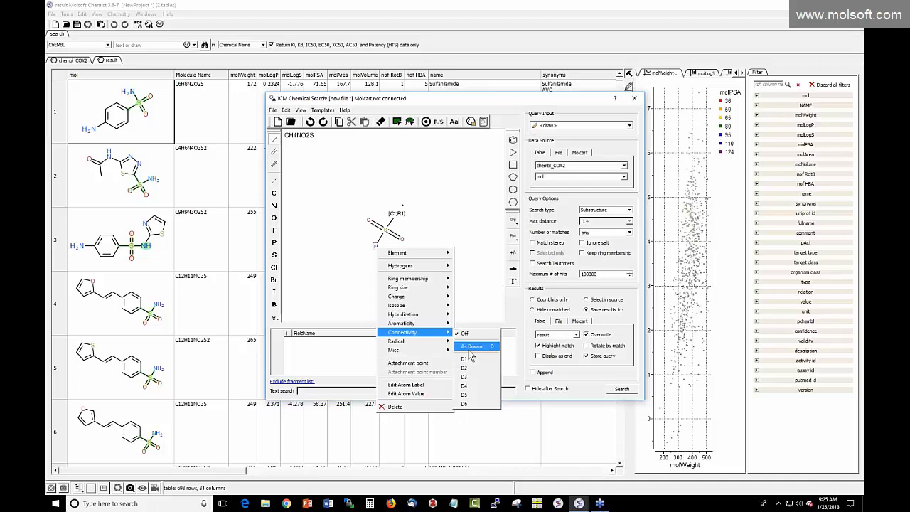
left_click(470, 348)
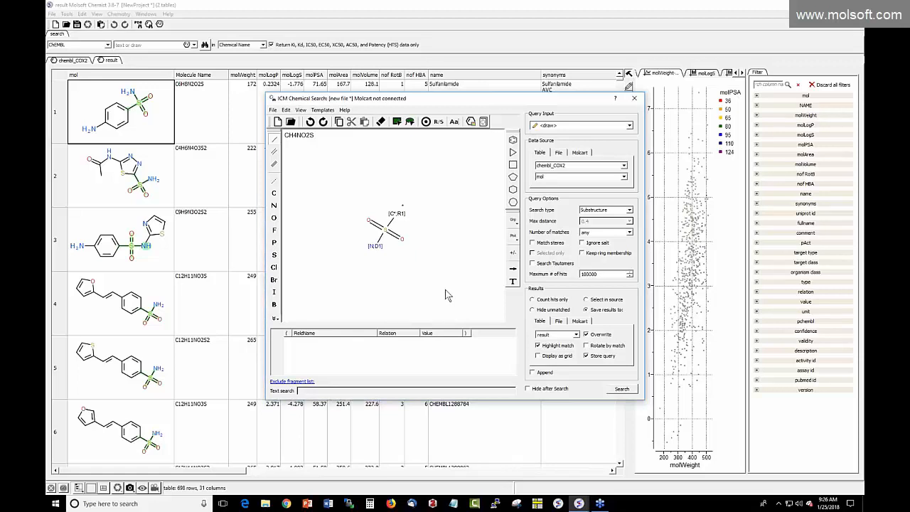
left_click(619, 392)
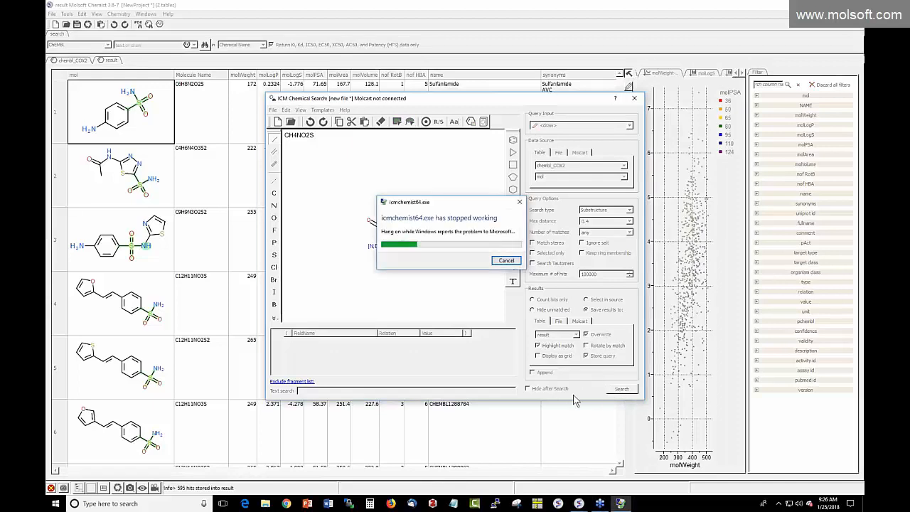
- Dismiss the crash report, start a new Molsoft Chemist session and reopen the recent chembl_COX2.sdf table
left_click(519, 201)
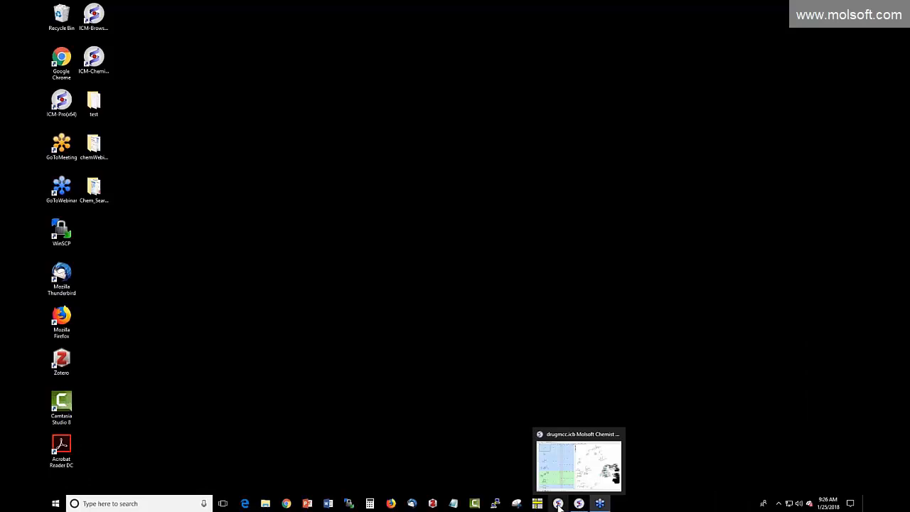
left_click(559, 505)
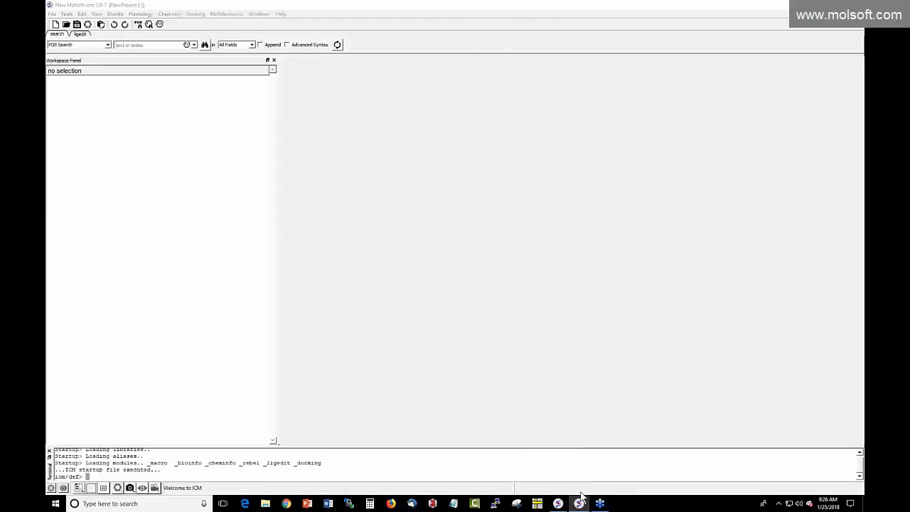
right_click(580, 497)
left_click(576, 458)
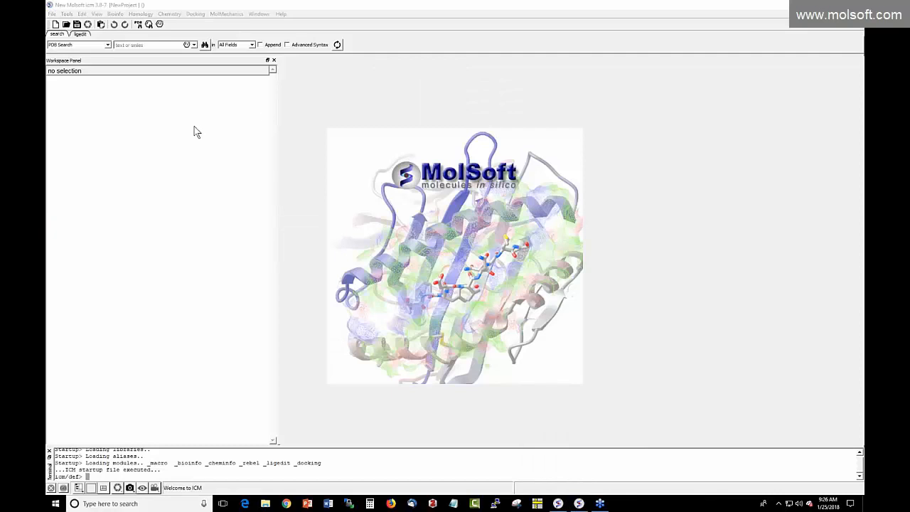
left_click(52, 14)
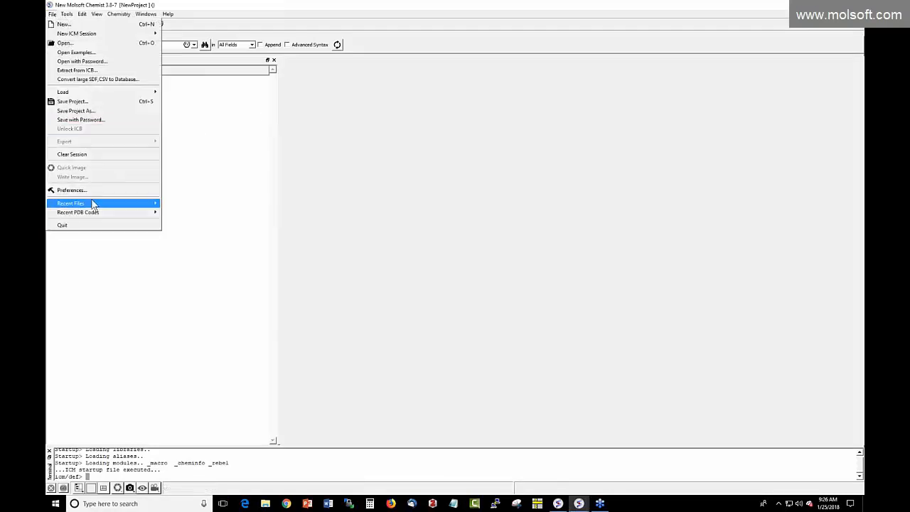
mouse_move(92, 204)
left_click(213, 207)
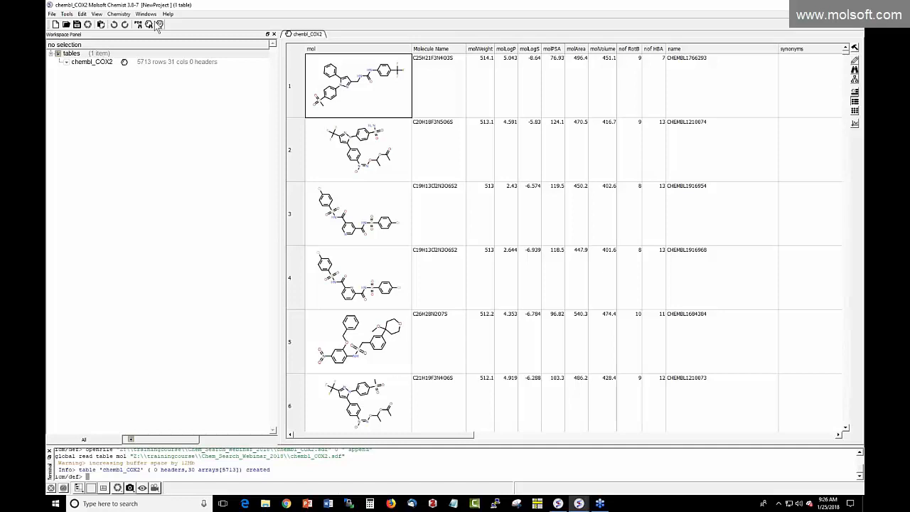
- Open the chemical search window for the chembl_COX2 table and hide the workspace panel
left_click(160, 25)
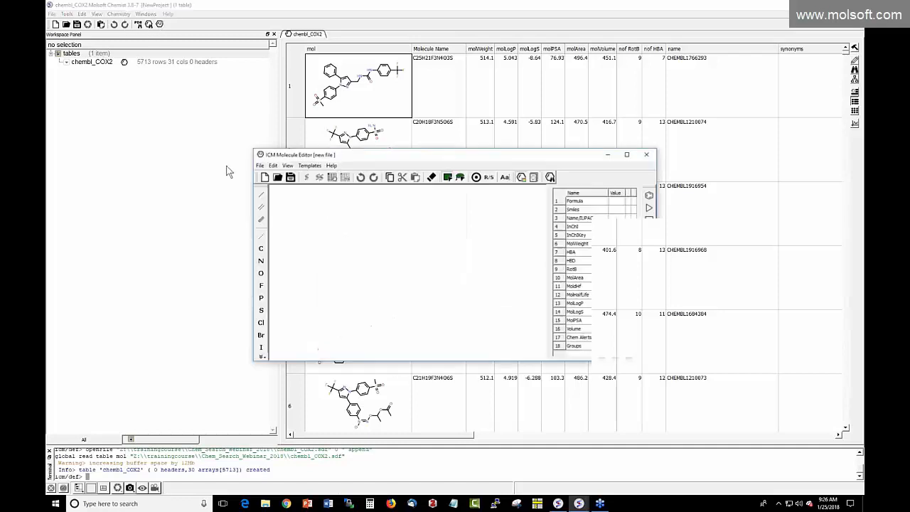
left_click(646, 155)
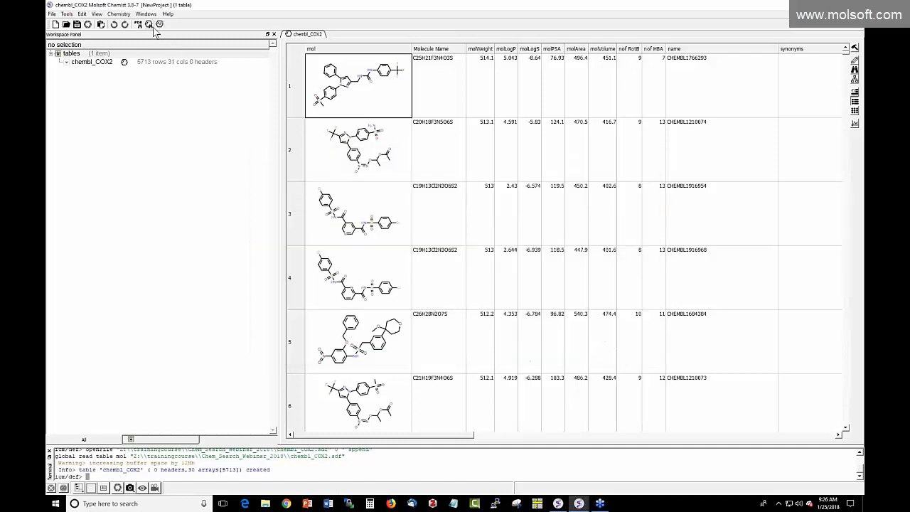
left_click(148, 25)
left_click(274, 34)
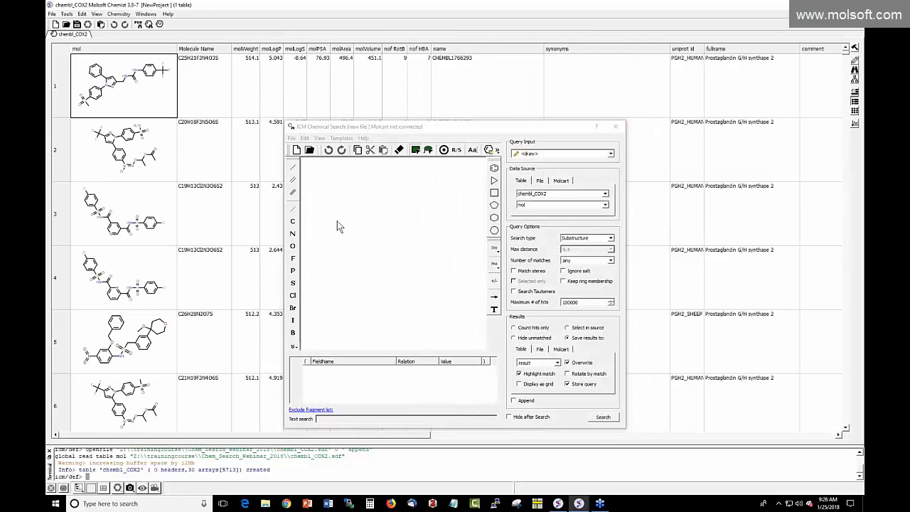
- Draw the sulfonamide query as a sulfur with two double-bonded oxygens, one nitrogen and one carbon
left_click(368, 228)
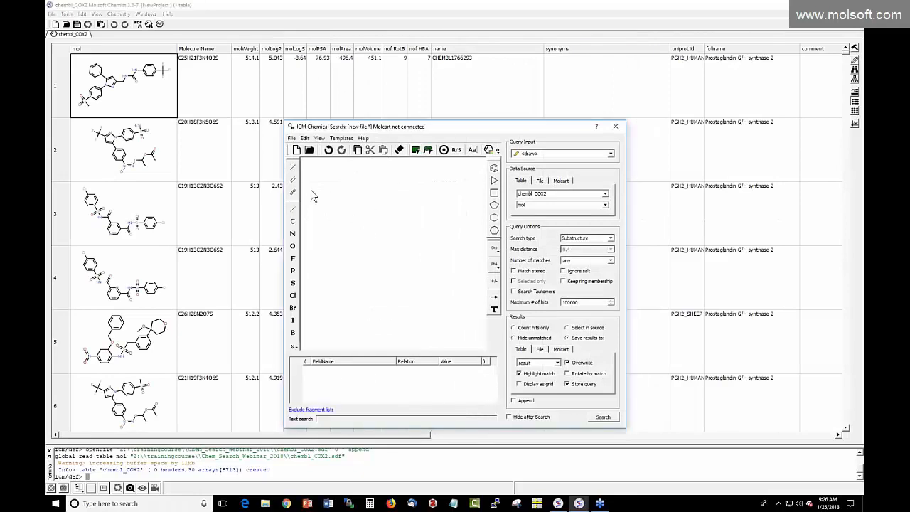
left_click_drag(361, 229, 378, 238)
left_click(378, 249)
key("o")
left_click(384, 231)
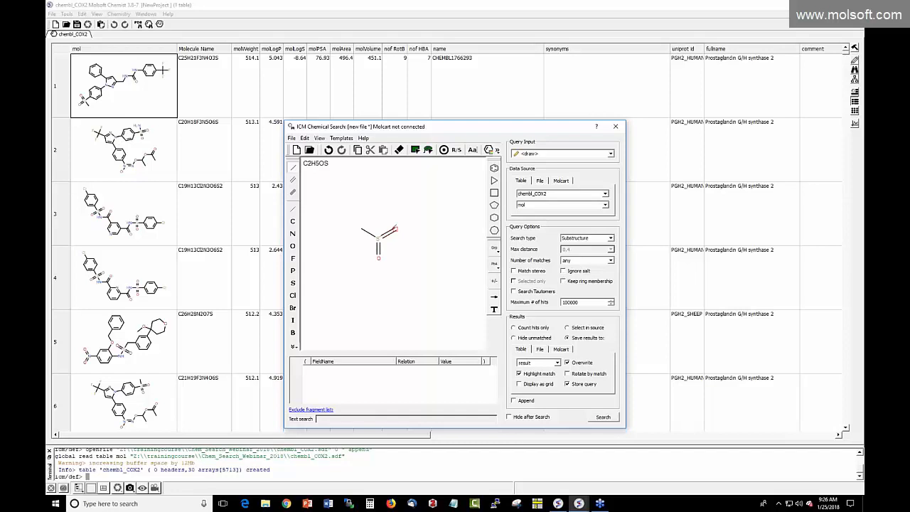
key("n")
left_click(379, 238)
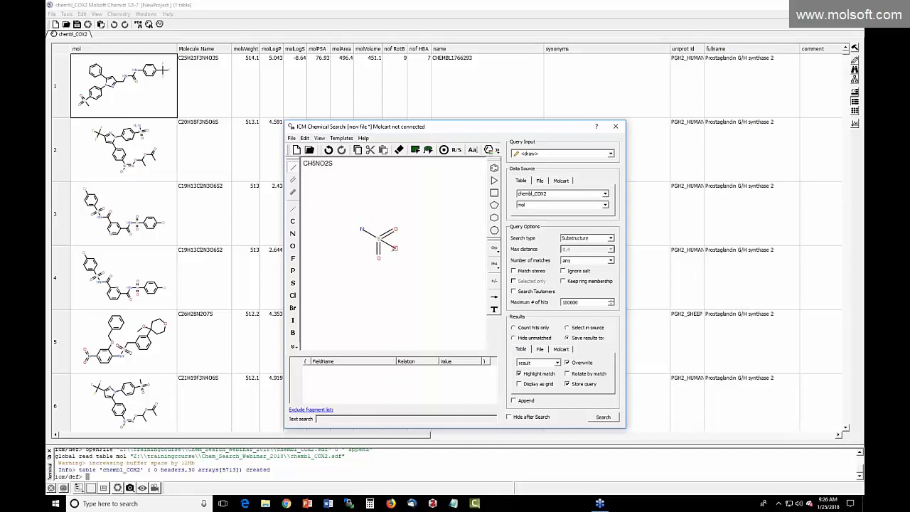
- Mark the query's carbon atom as an attachment point with ring membership R1
right_click(396, 248)
mouse_move(408, 256)
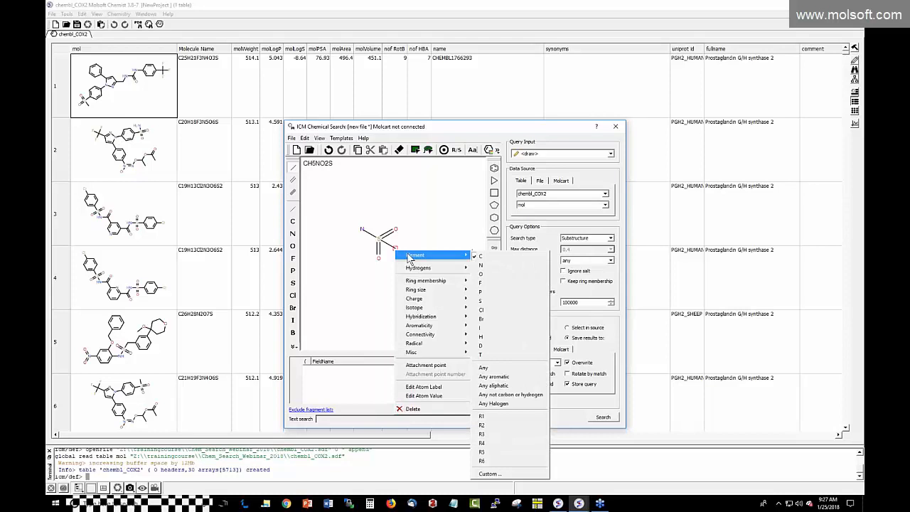
left_click(439, 364)
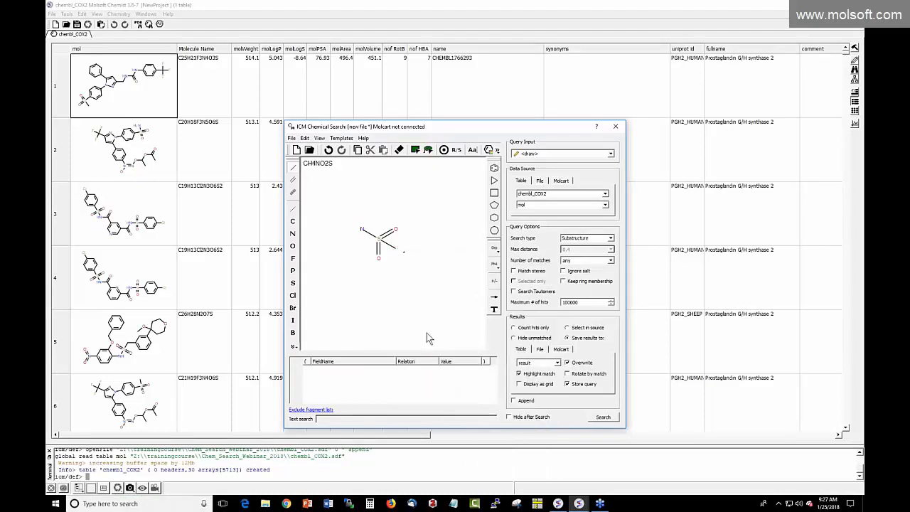
right_click(397, 248)
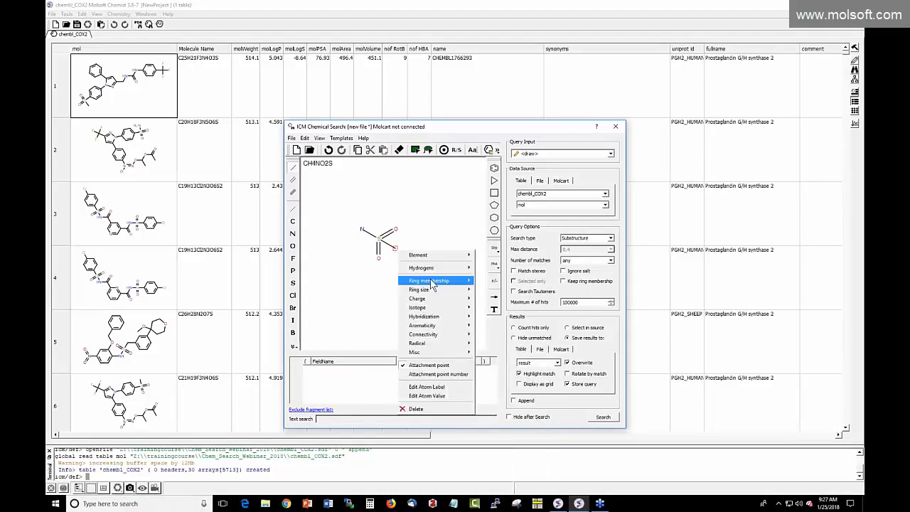
mouse_move(432, 280)
left_click(492, 313)
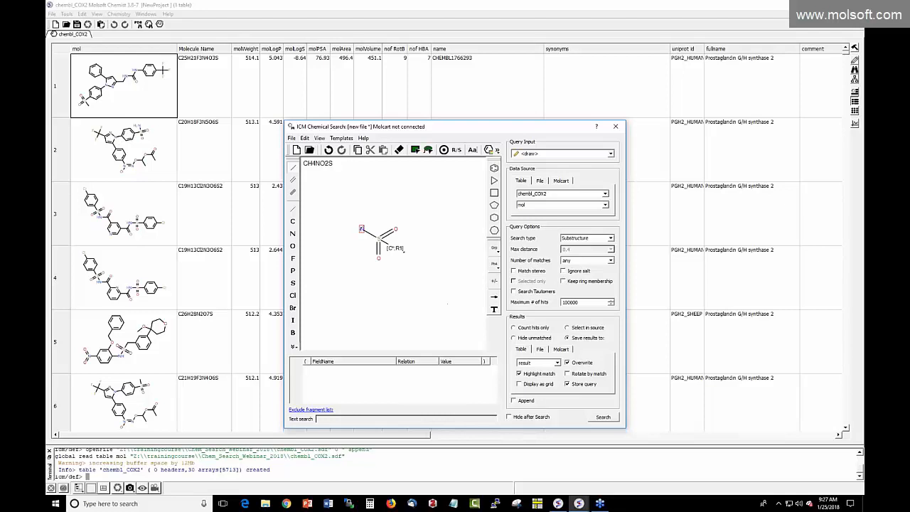
- Set the connectivity of the query's nitrogen atom to As Drawn
right_click(362, 228)
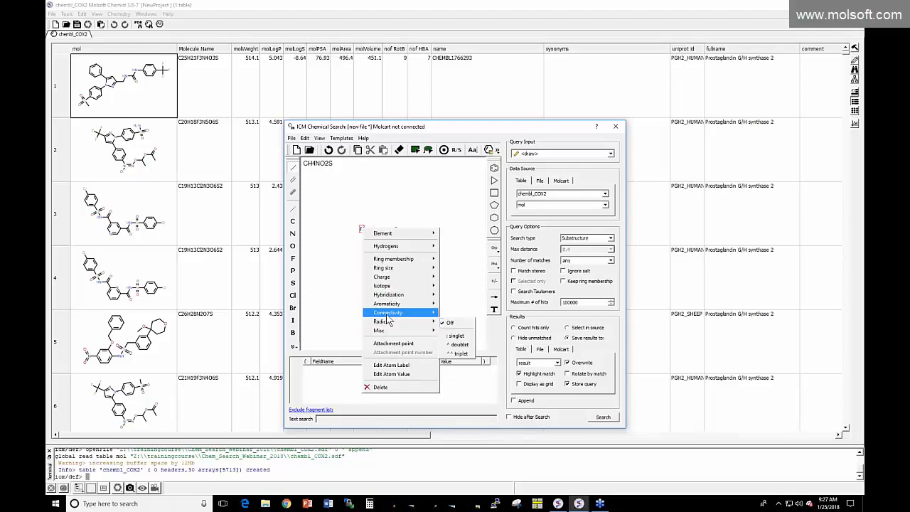
mouse_move(387, 314)
left_click(458, 327)
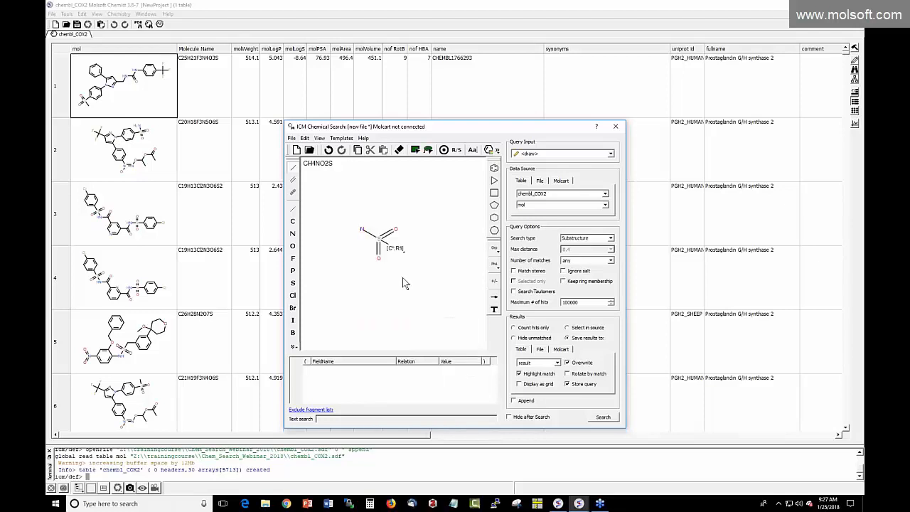
right_click(361, 229)
mouse_move(387, 313)
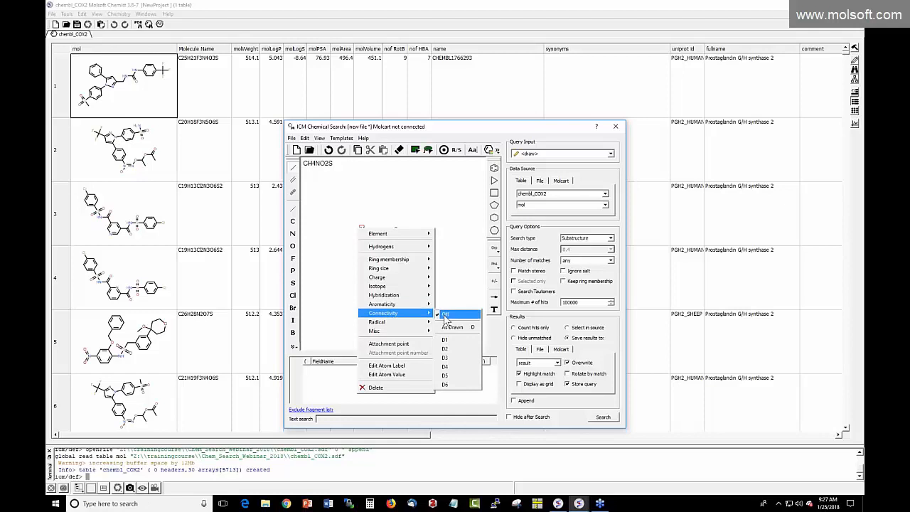
left_click(452, 327)
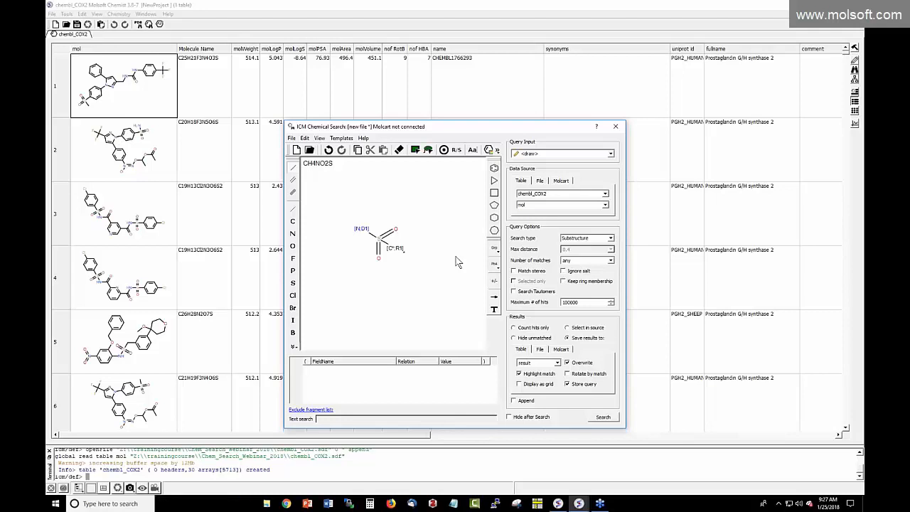
- Run the substructure search on chembl_COX2 into the result table and look through the hit structures
left_click(603, 417)
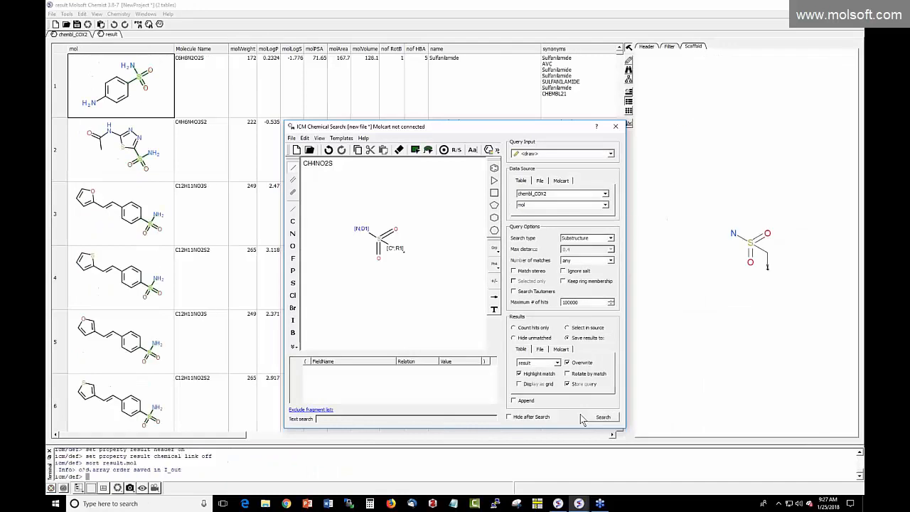
left_click(615, 128)
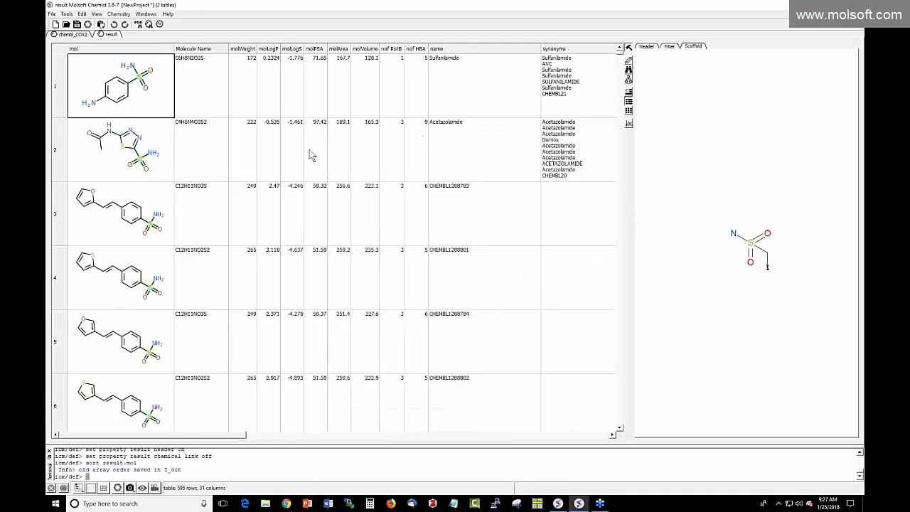
scroll(196, 155, "down", 6)
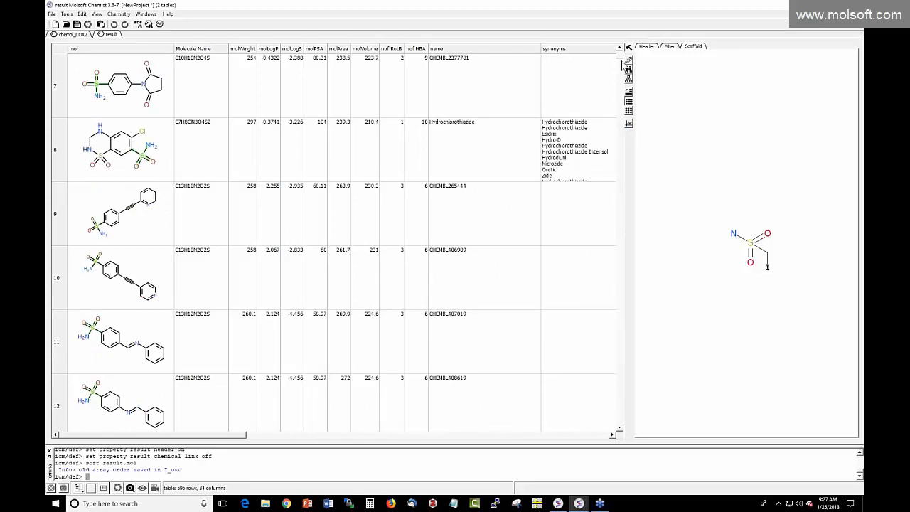
mouse_move(624, 64)
left_mouse_down()
mouse_move(620, 156)
mouse_move(574, 254)
mouse_move(635, 369)
mouse_move(635, 389)
mouse_move(622, 54)
left_mouse_up()
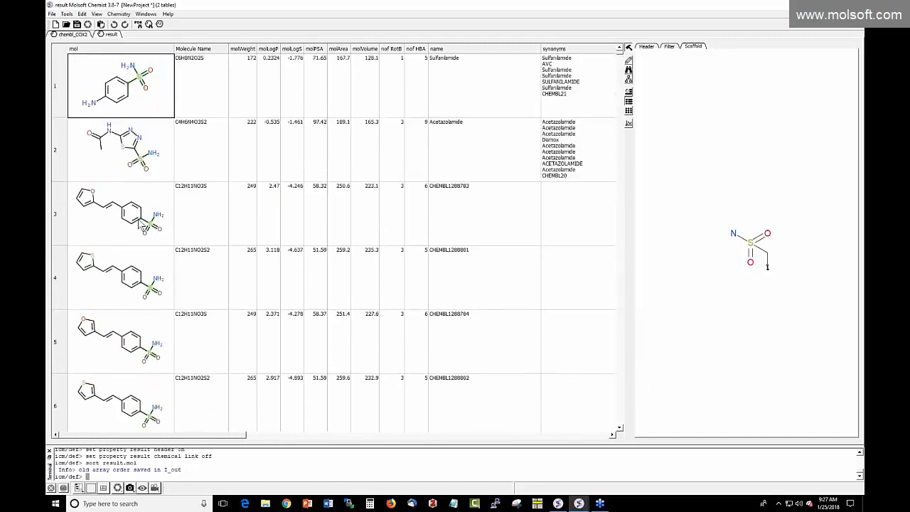
scroll(152, 254, "down", 3)
scroll(203, 260, "up", 3)
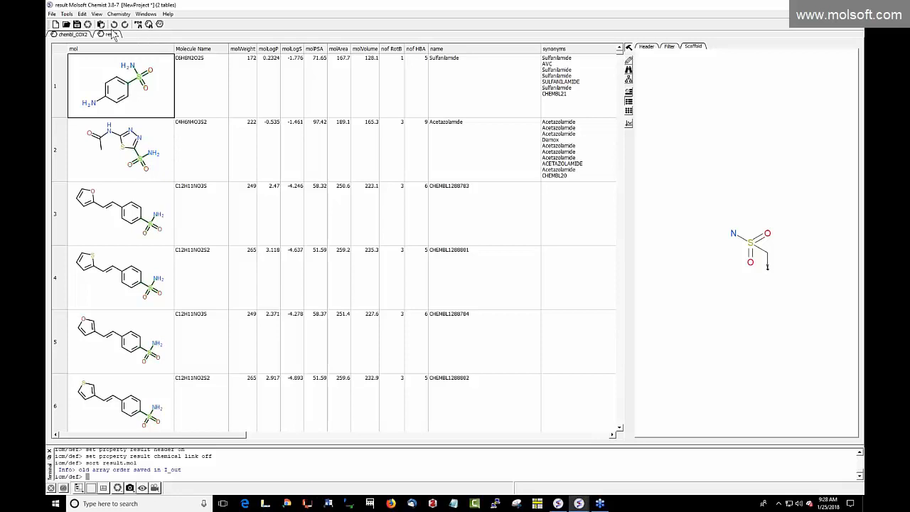
- Add C to the custom element list of the query's nitrogen atom so it can be N or C, keeping the D1 condition
left_click(150, 25)
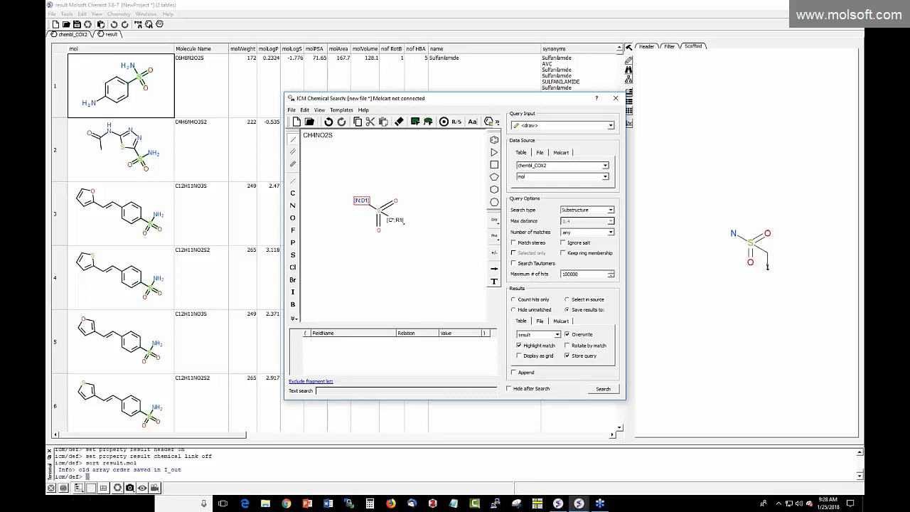
right_click(361, 202)
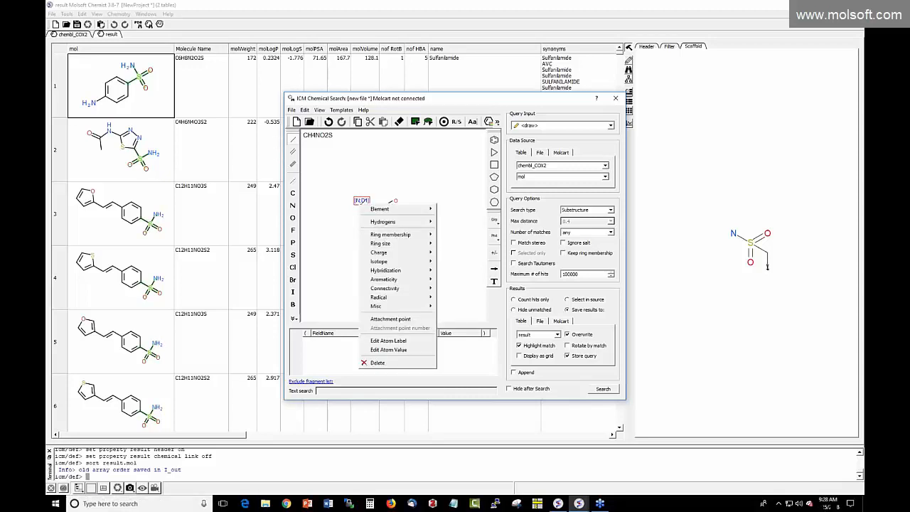
mouse_move(375, 211)
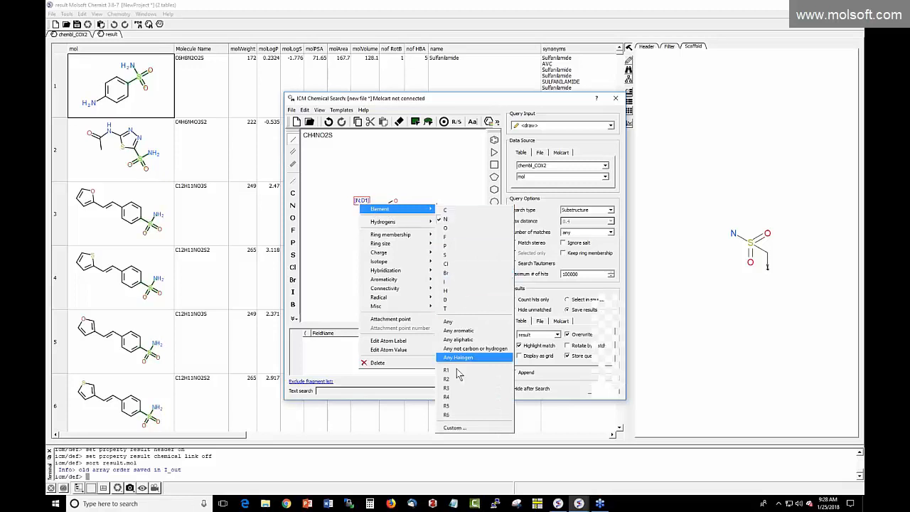
left_click(455, 427)
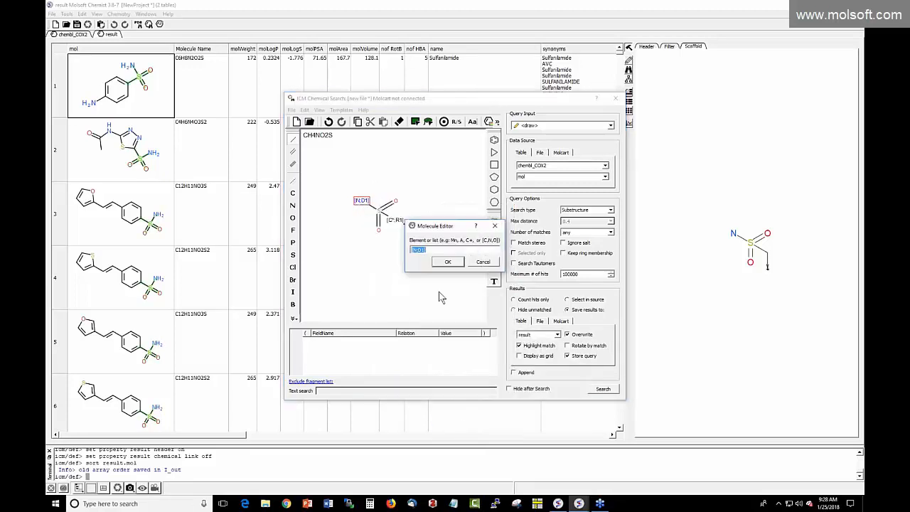
left_click(417, 249)
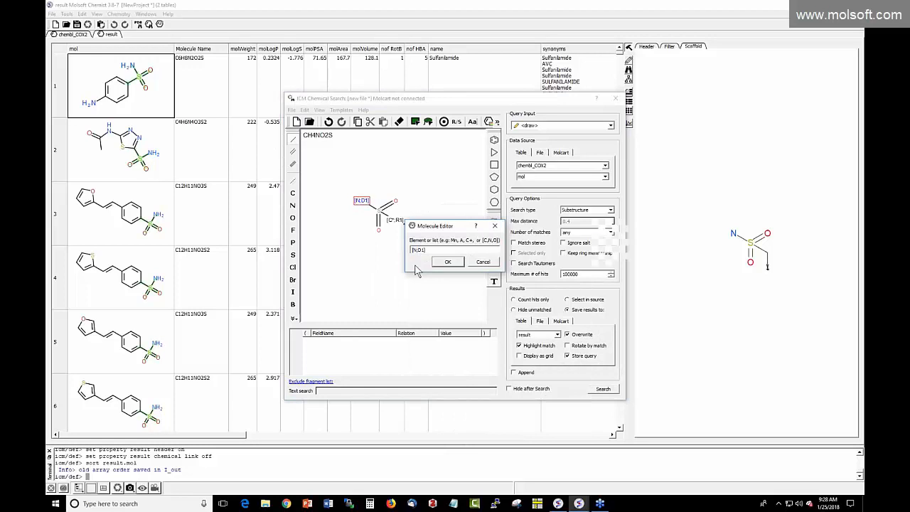
type(",C")
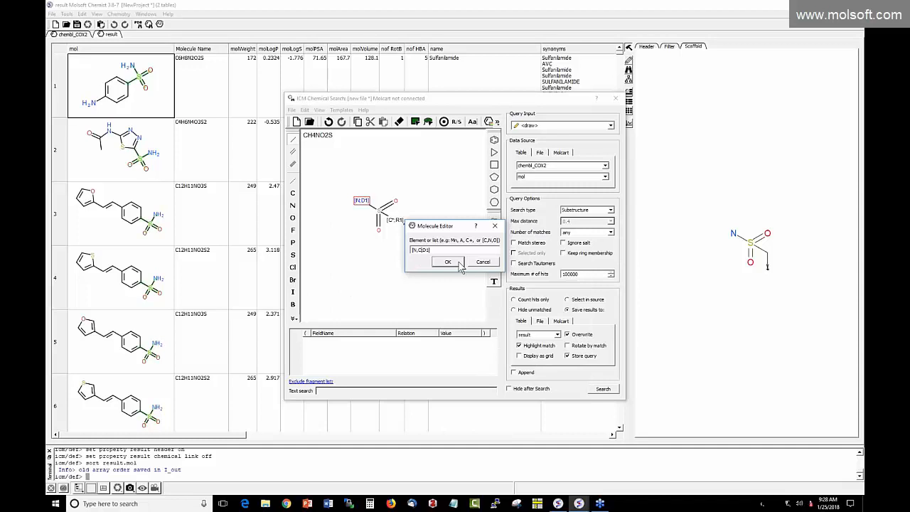
left_click(450, 264)
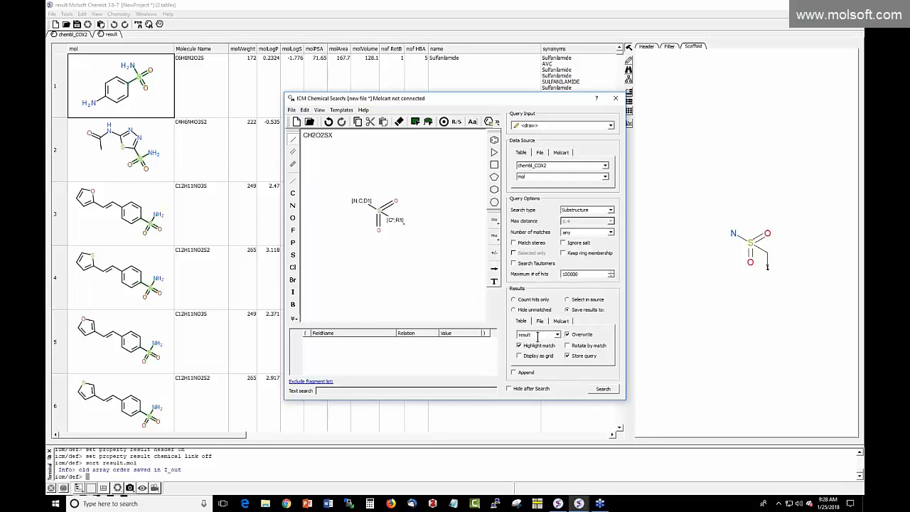
- Run the substructure search on chembl_COX2 into a table named result1 and close the search dialog
left_click(538, 336)
type("1")
left_click(603, 390)
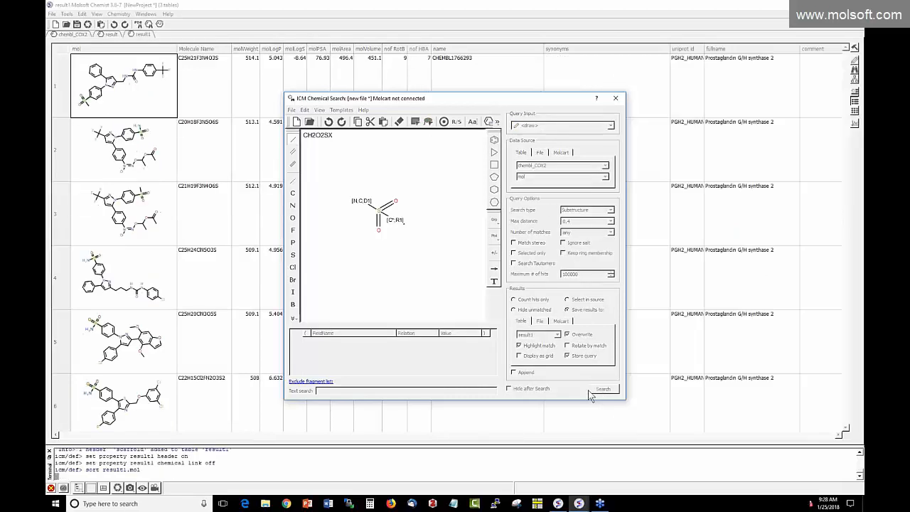
left_click(615, 98)
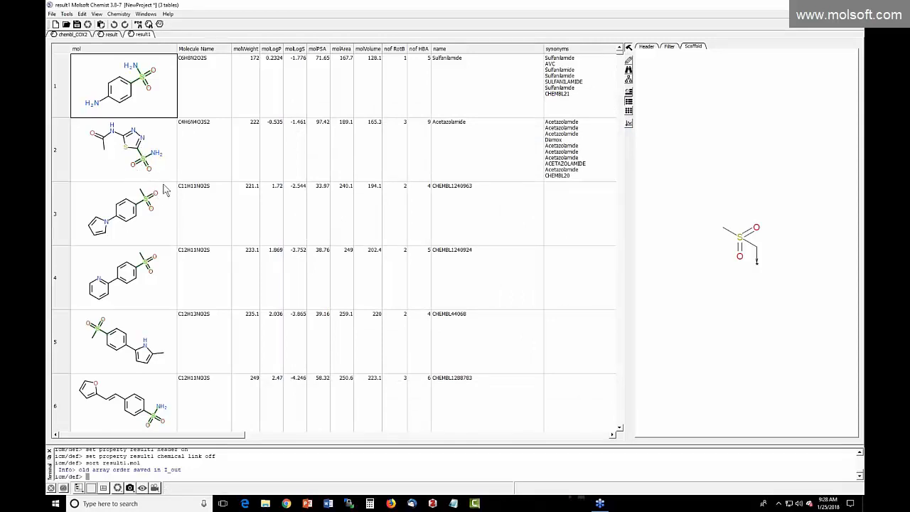
- Look through the hit structures in result1 to examine which groups are attached to the sulfonyl, closing the terminal for more room
scroll(165, 199, "down", 6)
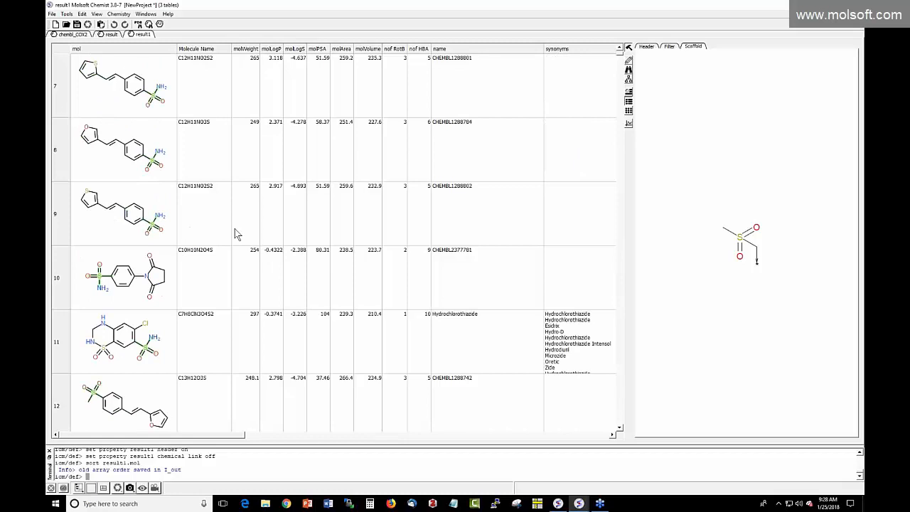
left_click(236, 231)
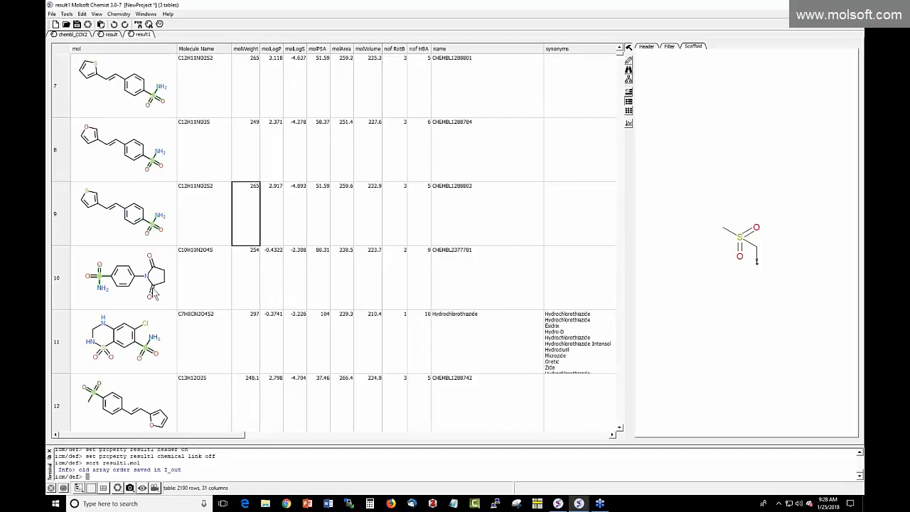
scroll(155, 294, "down", 18)
scroll(155, 300, "up", 20)
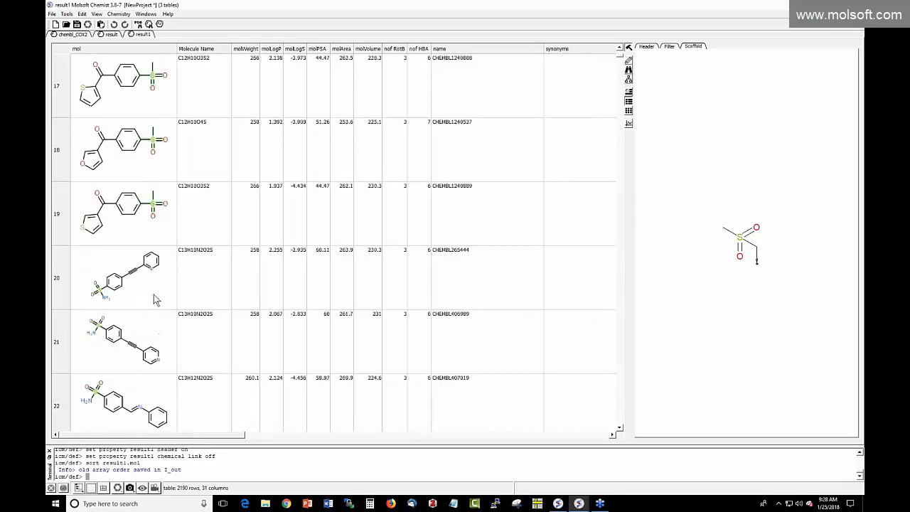
scroll(161, 297, "up", 3)
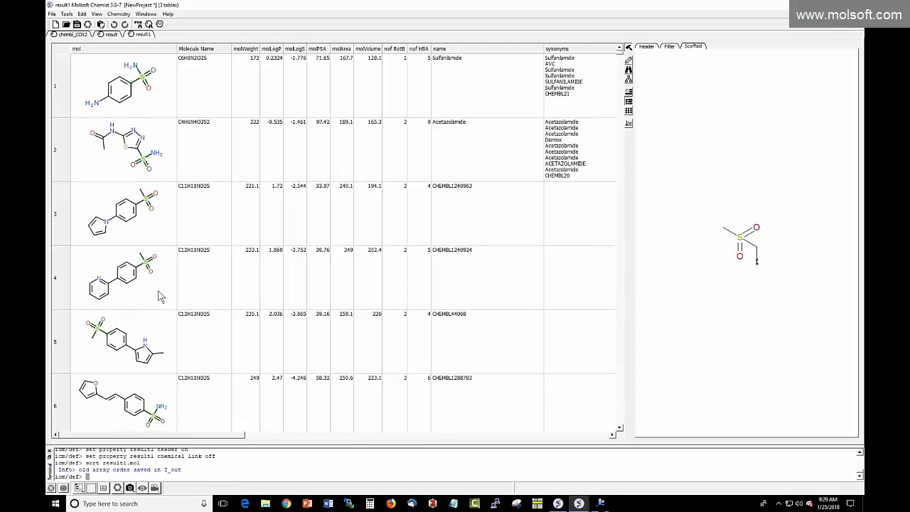
left_click(49, 451)
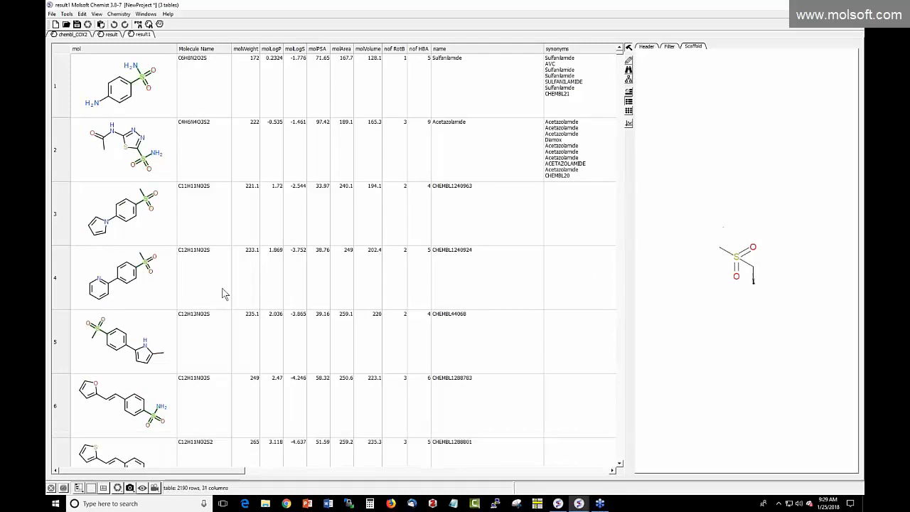
scroll(230, 355, "down", 3)
left_click(235, 383)
scroll(236, 382, "down", 5)
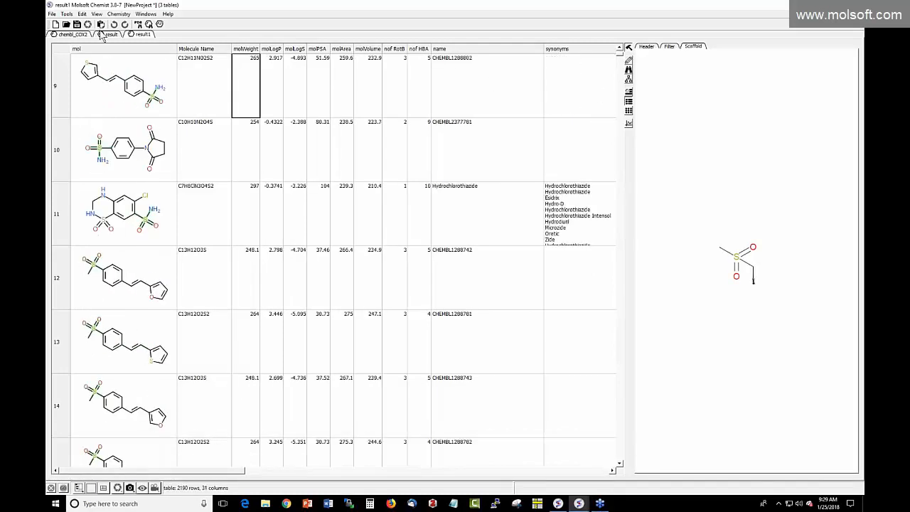
- Delete the result and result1 tables, keeping chembl_COX2
left_click(75, 37)
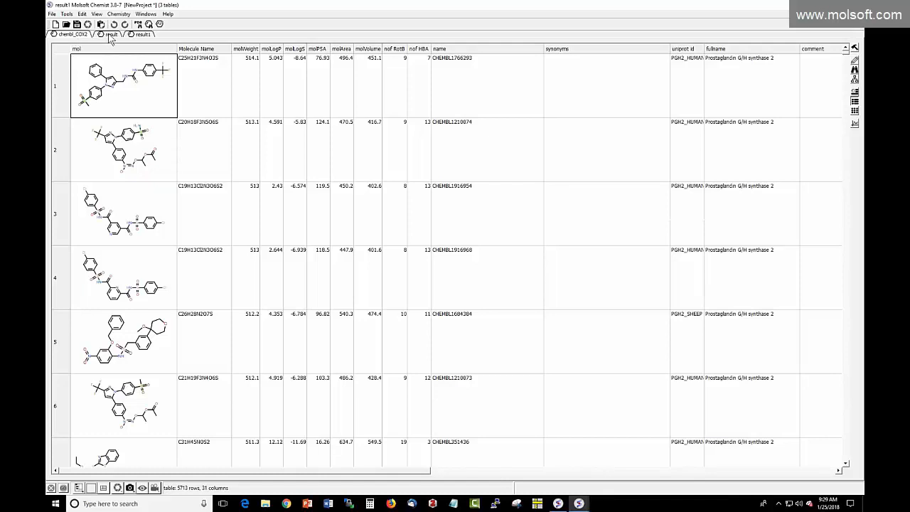
left_click(110, 35)
right_click(110, 34)
left_click(125, 113)
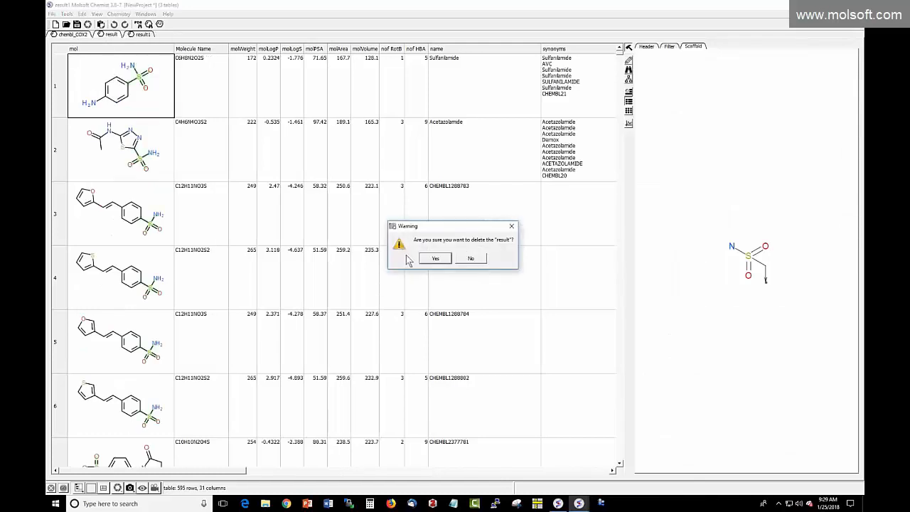
left_click(435, 258)
right_click(112, 34)
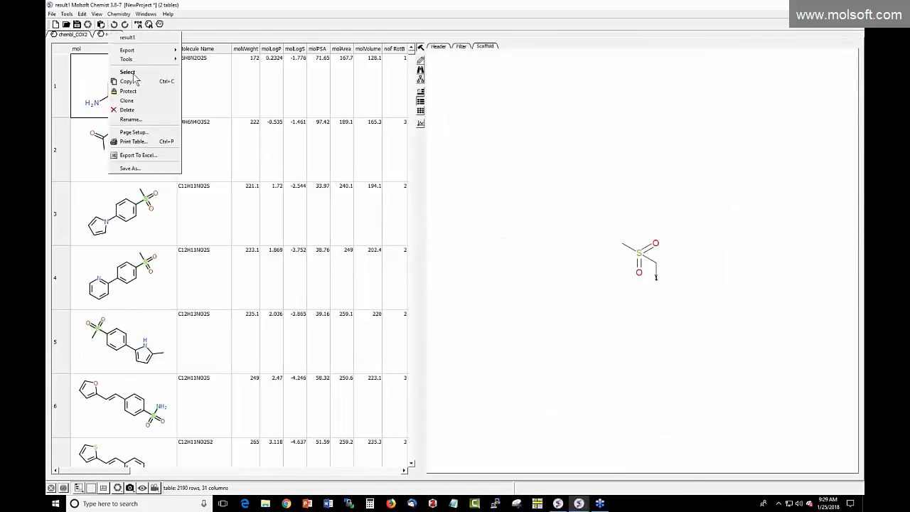
left_click(135, 110)
left_click(433, 257)
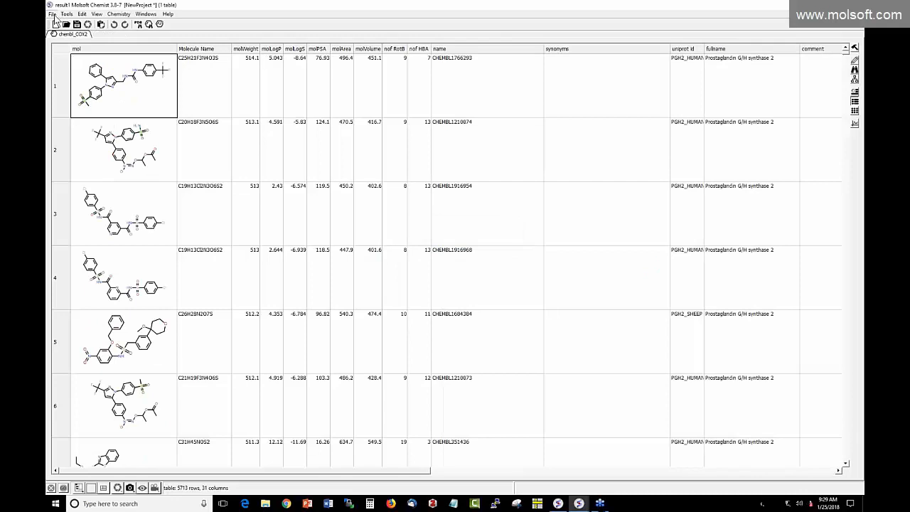
- Open the recent file cox2_drugs.icb from the Chem_Search_Webinar_2018 folder and close the workspace panel
left_click(52, 15)
mouse_move(161, 205)
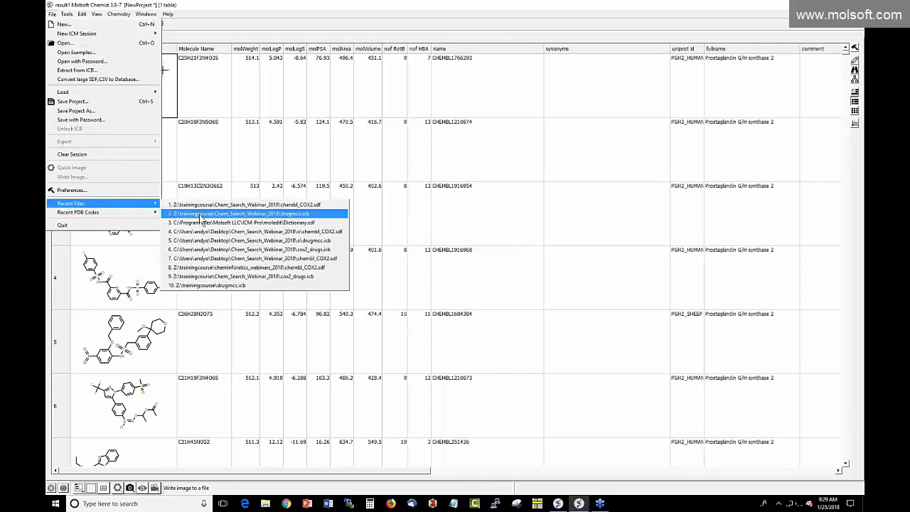
left_click(242, 250)
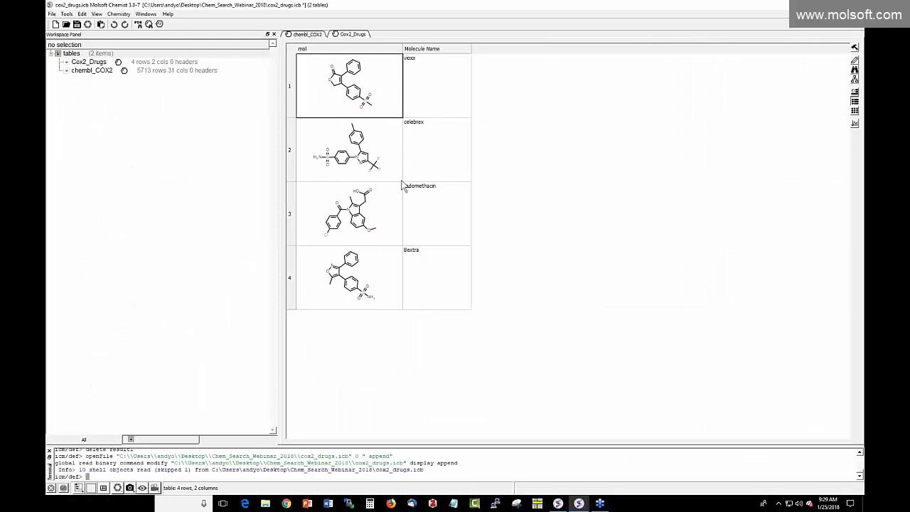
left_click(273, 34)
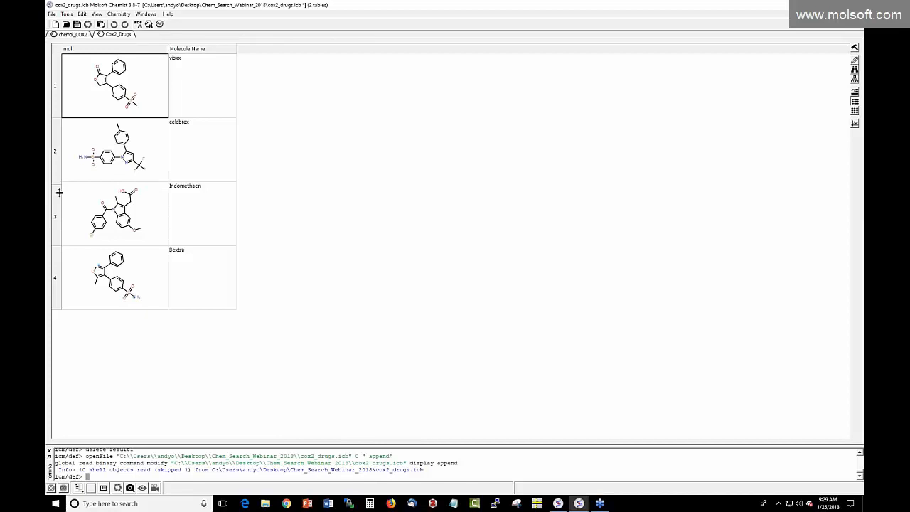
- Enlarge the rows and the mol column of Cox2_Drugs, and view its structures alongside the chembl_COX2 table
left_click_drag(59, 193, 57, 325)
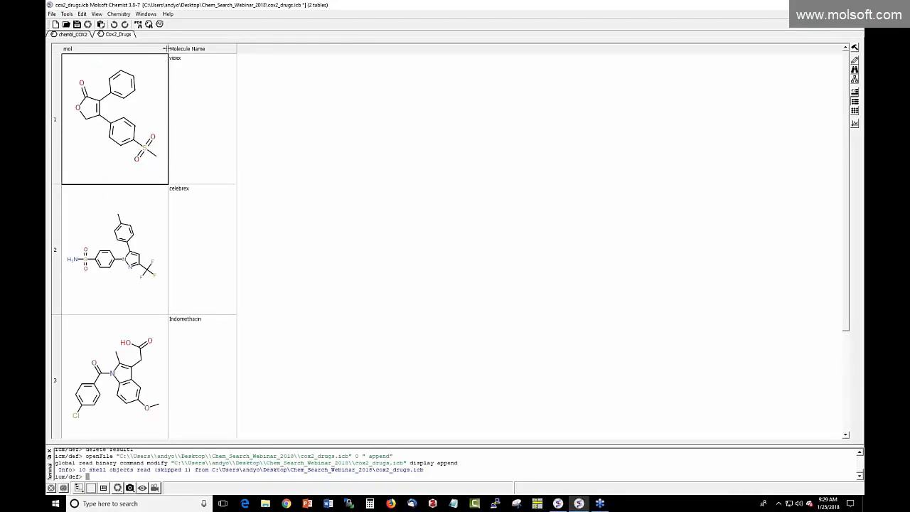
left_click_drag(165, 48, 275, 49)
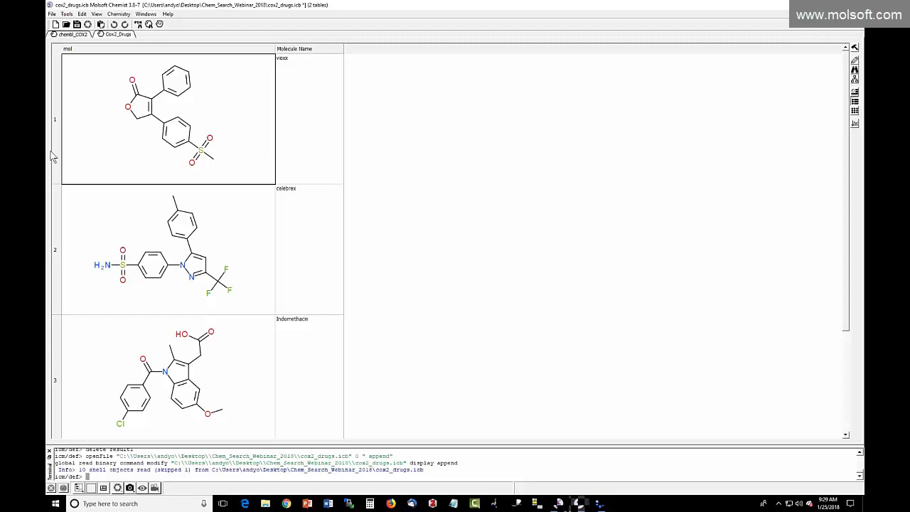
left_click(72, 35)
left_click(110, 36)
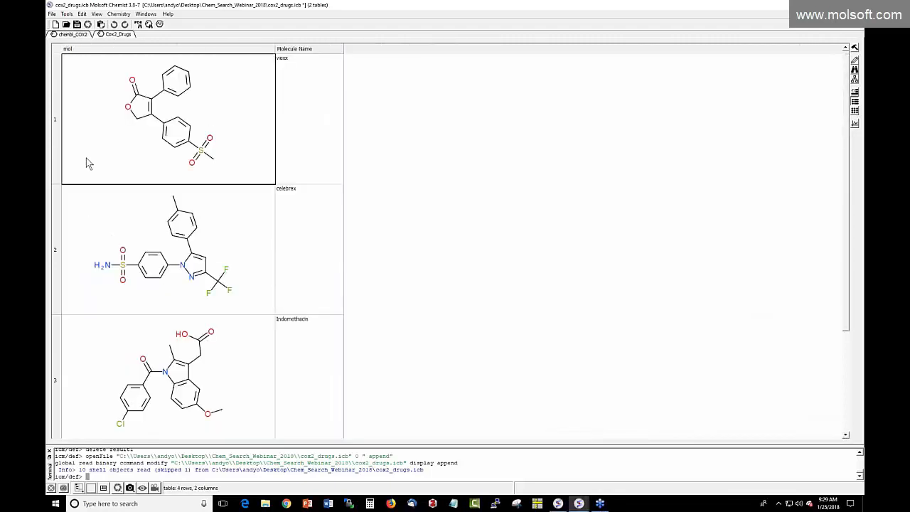
left_click(73, 35)
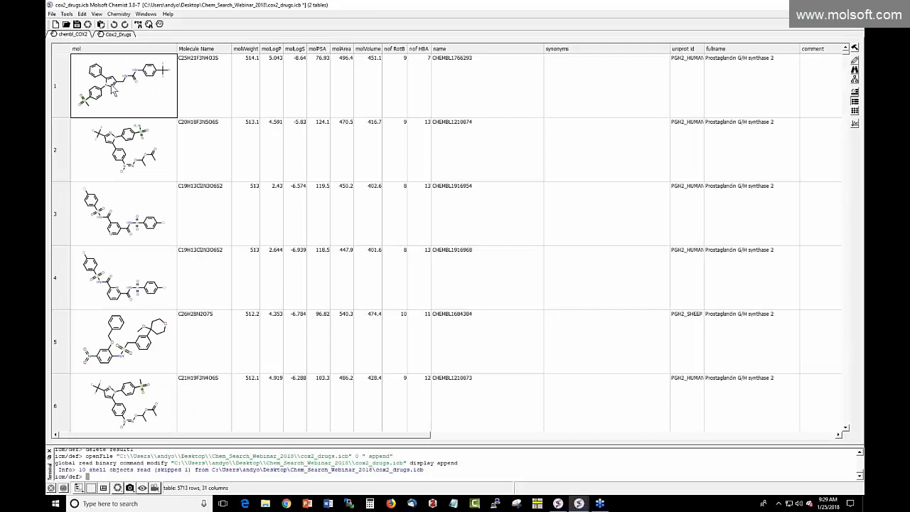
left_click(114, 34)
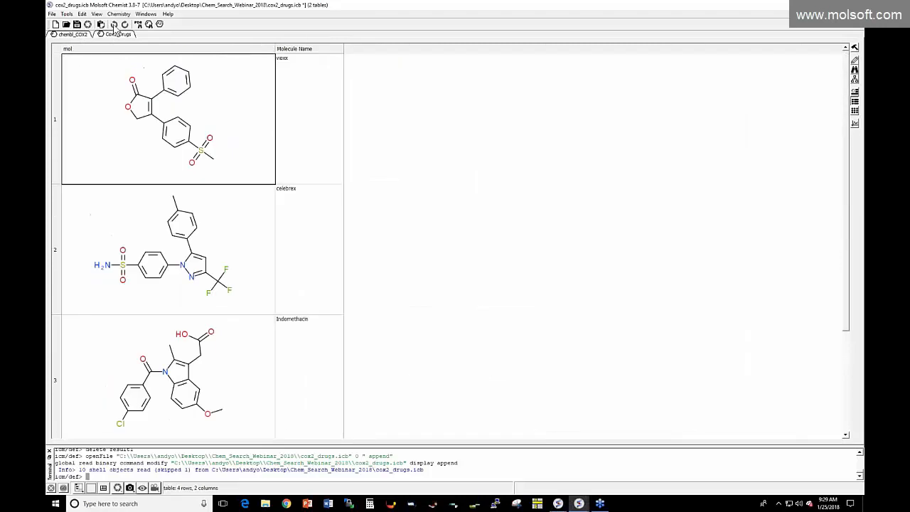
- Delete the drawn query in the chemical search and use the Cox2_Drugs table as the query input
left_click(149, 25)
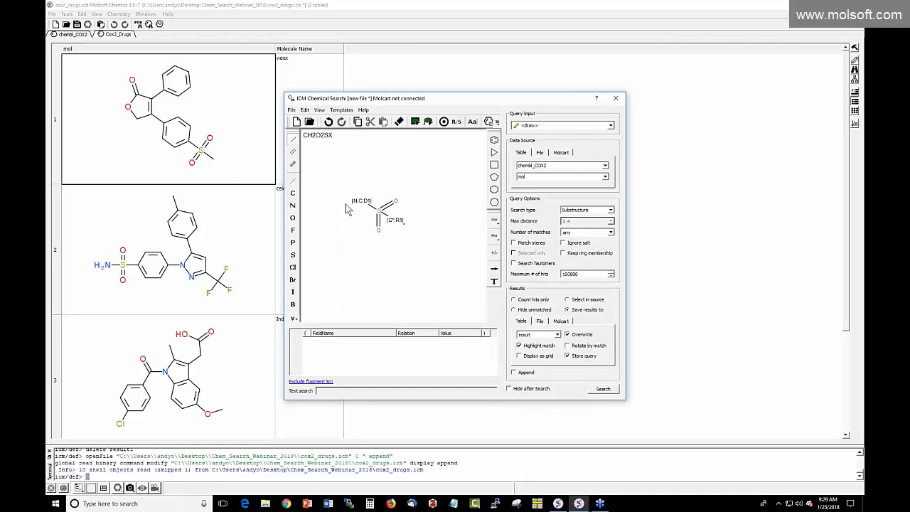
left_click_drag(342, 177, 454, 272)
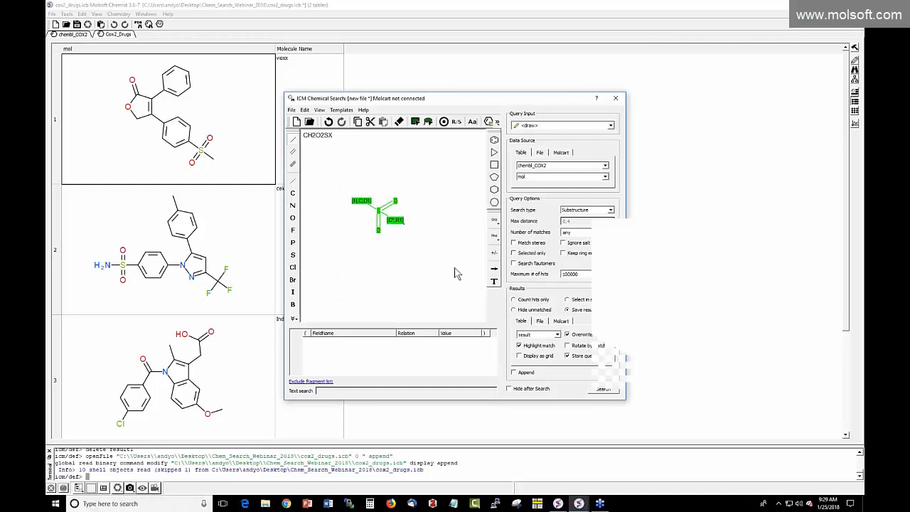
key("Delete")
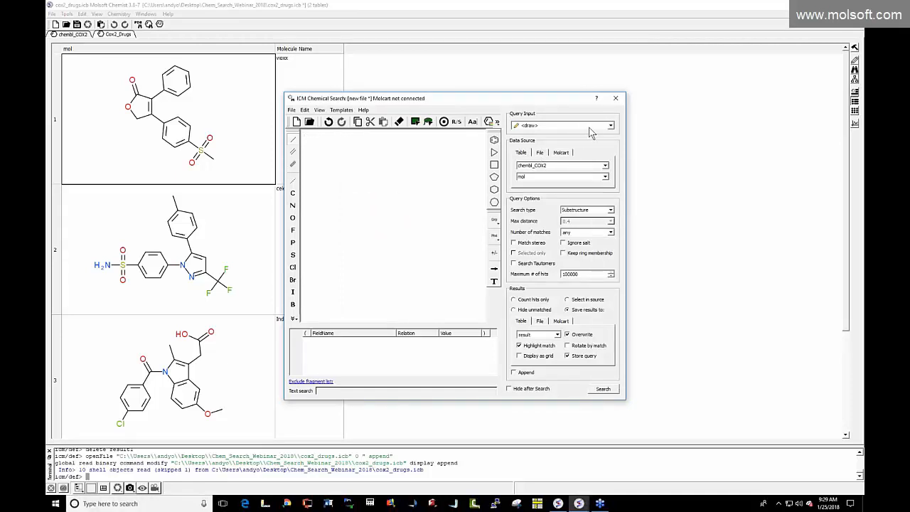
left_click(559, 126)
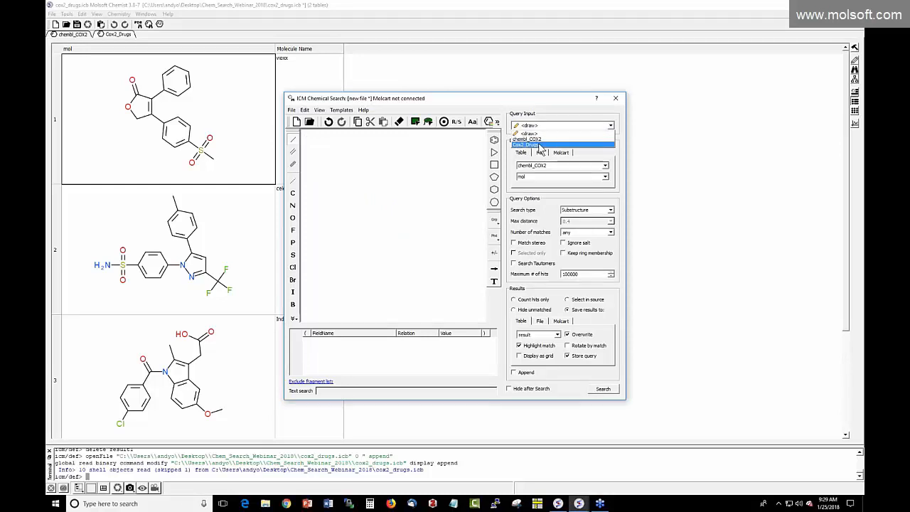
left_click(540, 145)
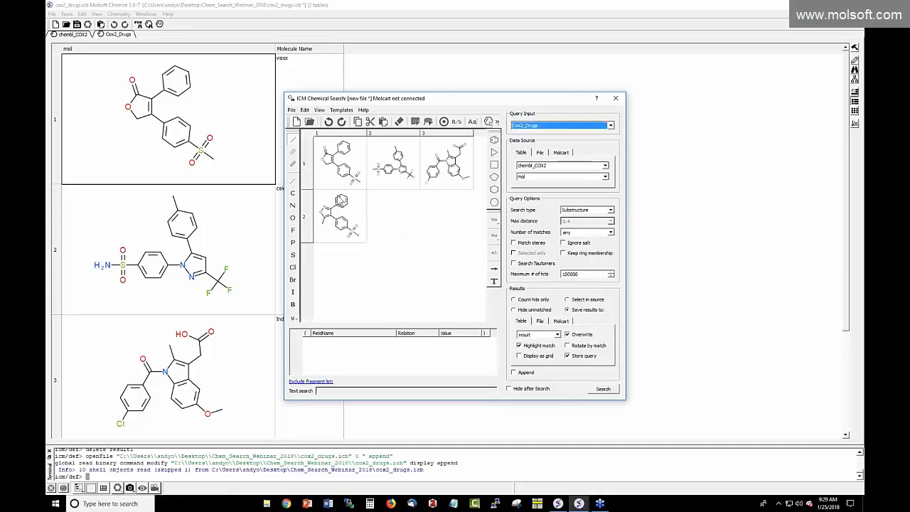
- Enlarge the cells of the query structure preview and look through the Cox2_Drugs molecules
left_click(605, 166)
left_click_drag(307, 189, 307, 226)
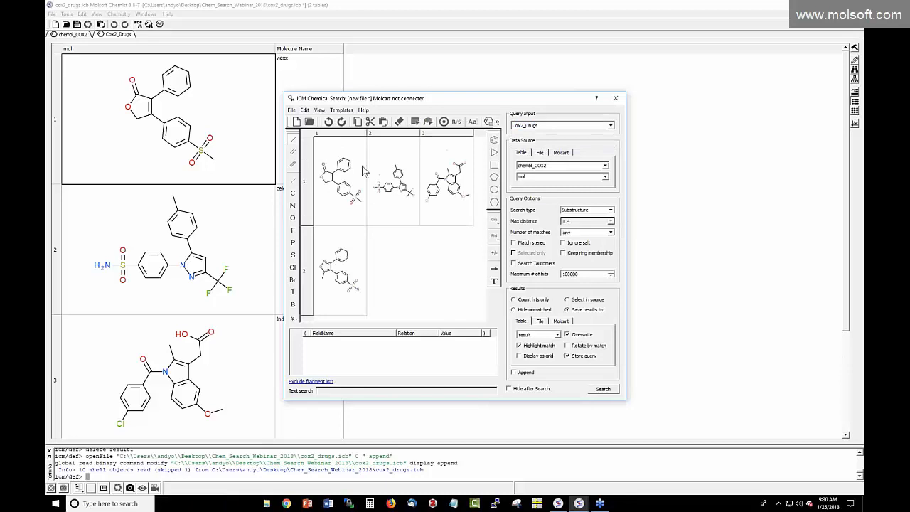
left_click_drag(367, 132, 399, 133)
scroll(387, 203, "down", 4)
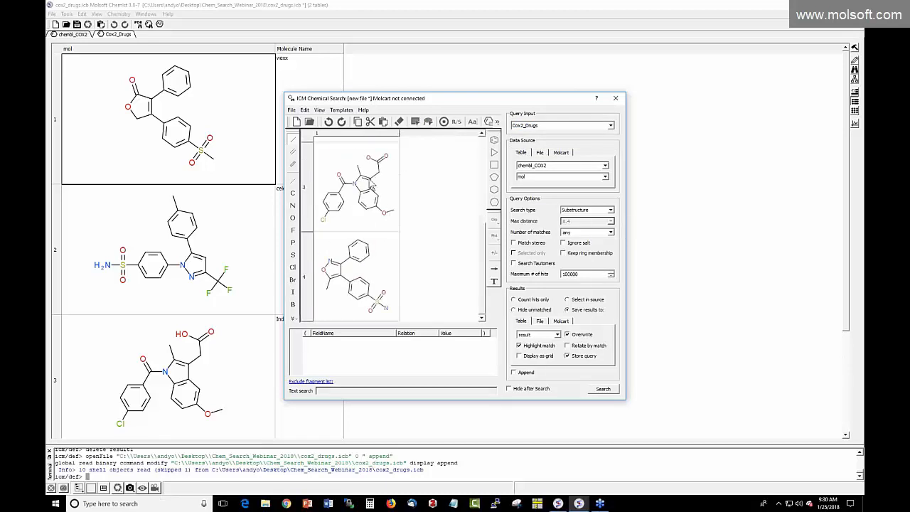
scroll(401, 206, "up", 2)
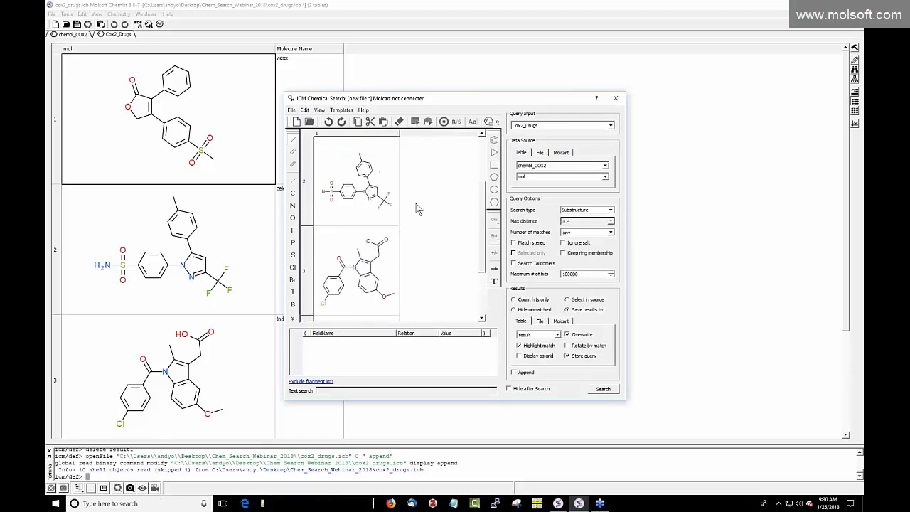
- Run the Cox2_Drugs substructure search on chembl_COX2 into the result table and look through the hit structures
left_click(75, 34)
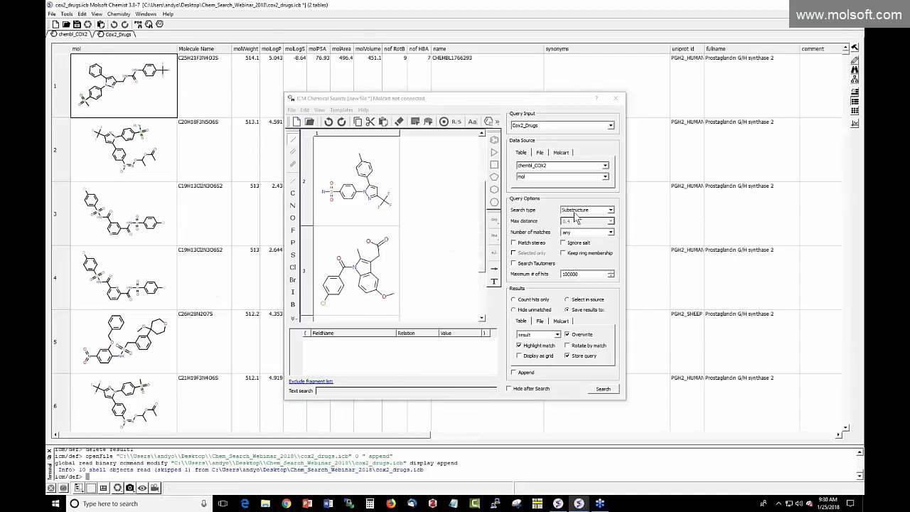
left_click(600, 391)
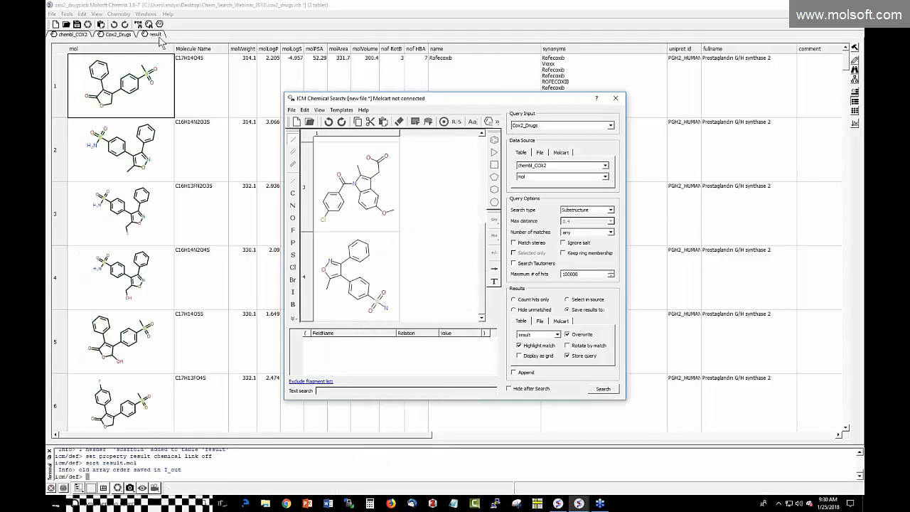
left_click(161, 125)
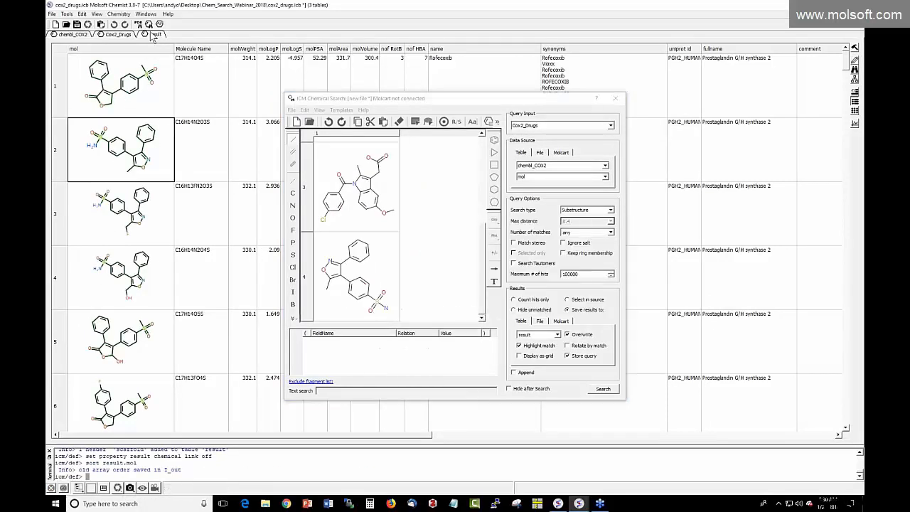
left_click(616, 98)
scroll(421, 193, "down", 5)
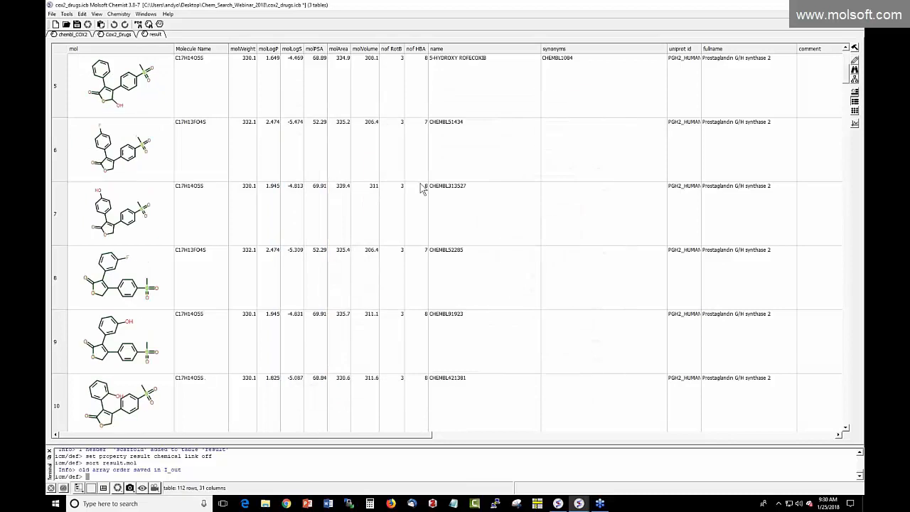
scroll(422, 192, "down", 5)
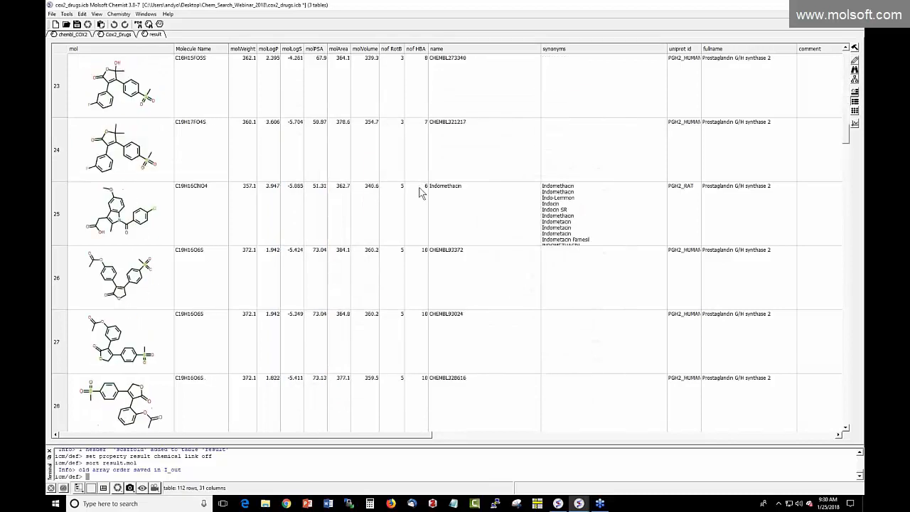
scroll(416, 192, "up", 10)
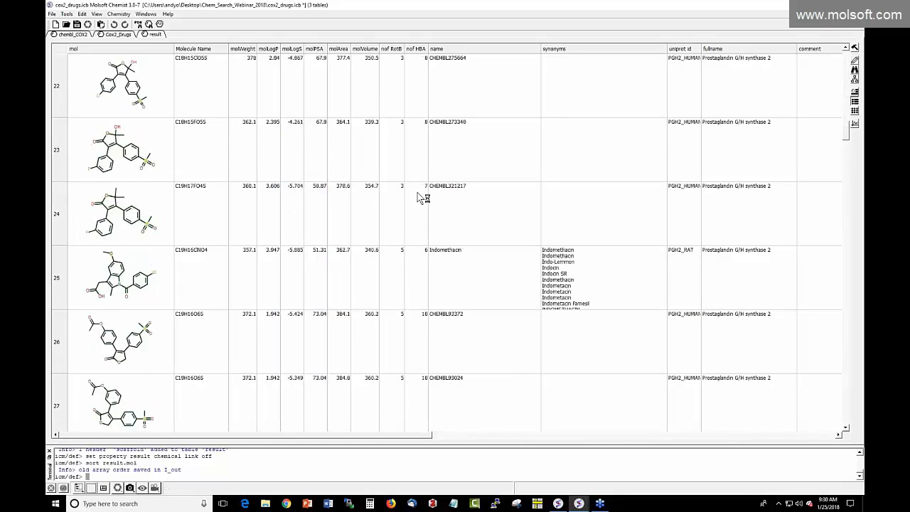
scroll(414, 194, "up", 1)
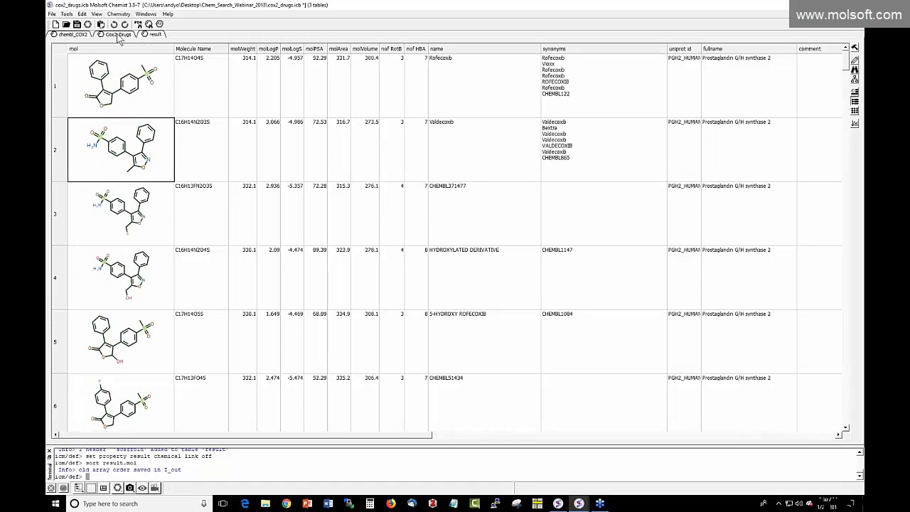
left_click(77, 34)
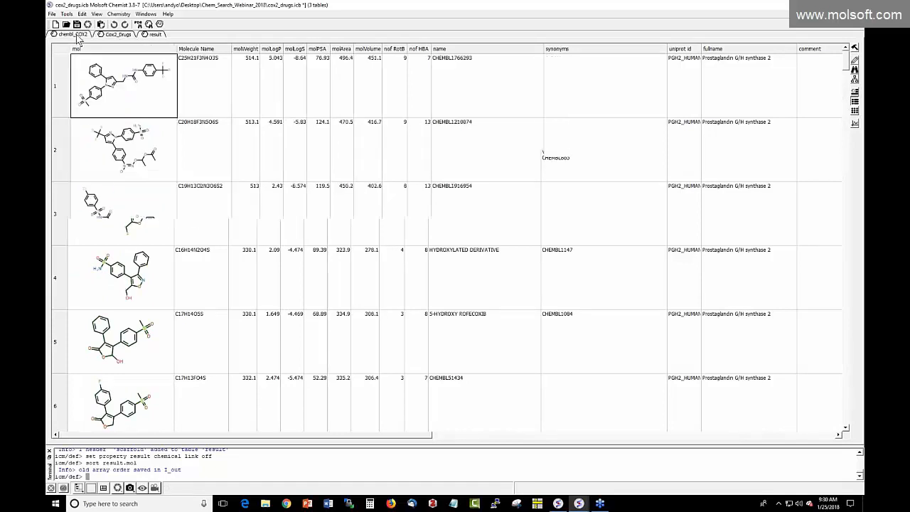
left_click(151, 35)
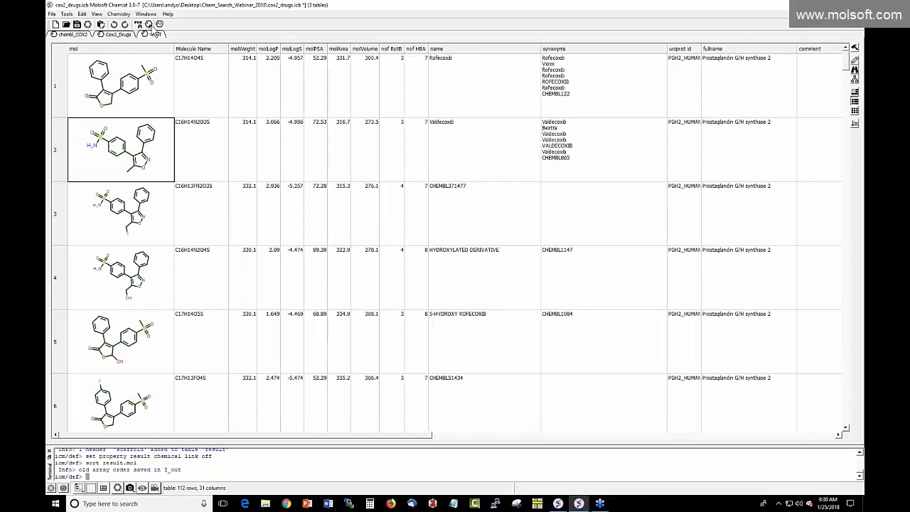
- Open the chemical search for the Cox2_Drugs query and add a field condition to it
left_click(149, 25)
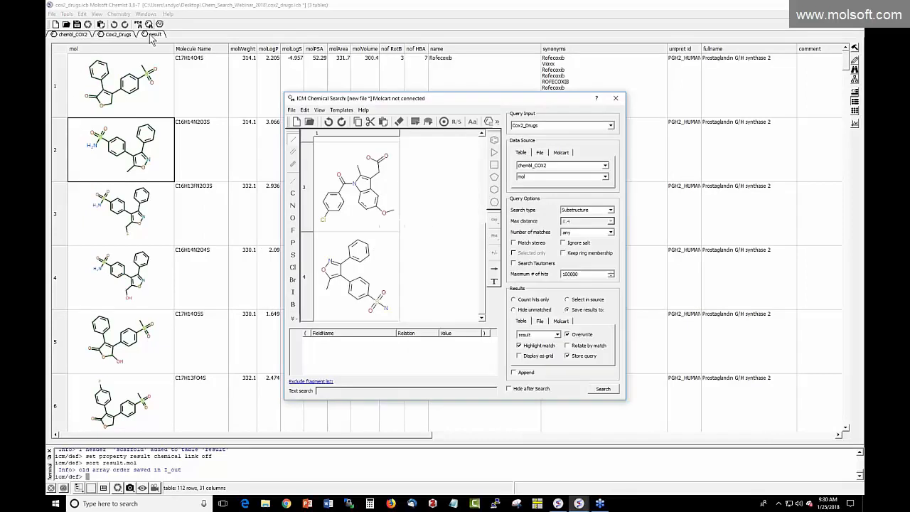
right_click(360, 348)
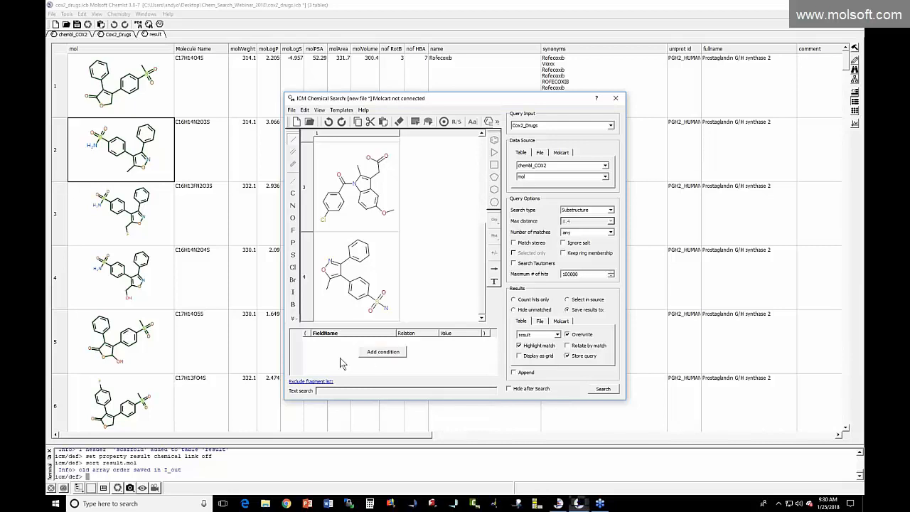
left_click(341, 356)
right_click(348, 349)
left_click(365, 360)
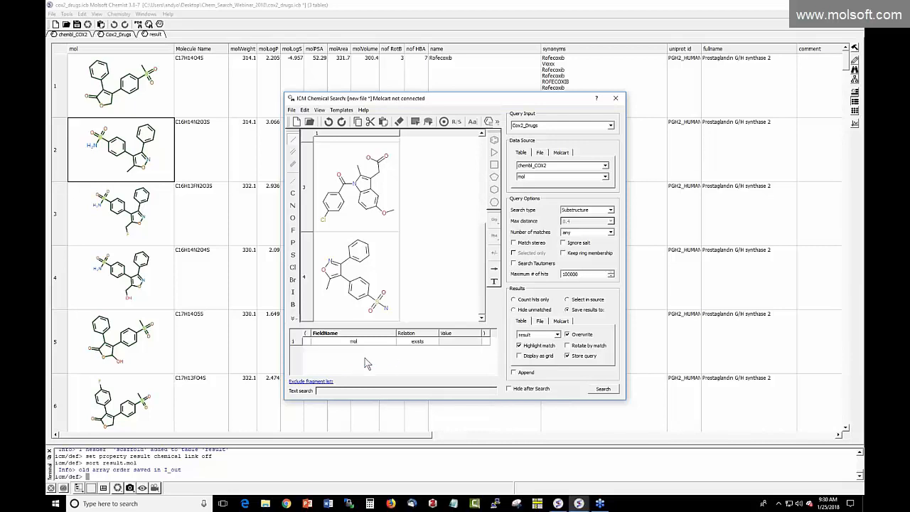
- Define the first search condition as molWeight less than 500
left_click(353, 341)
left_click(353, 341)
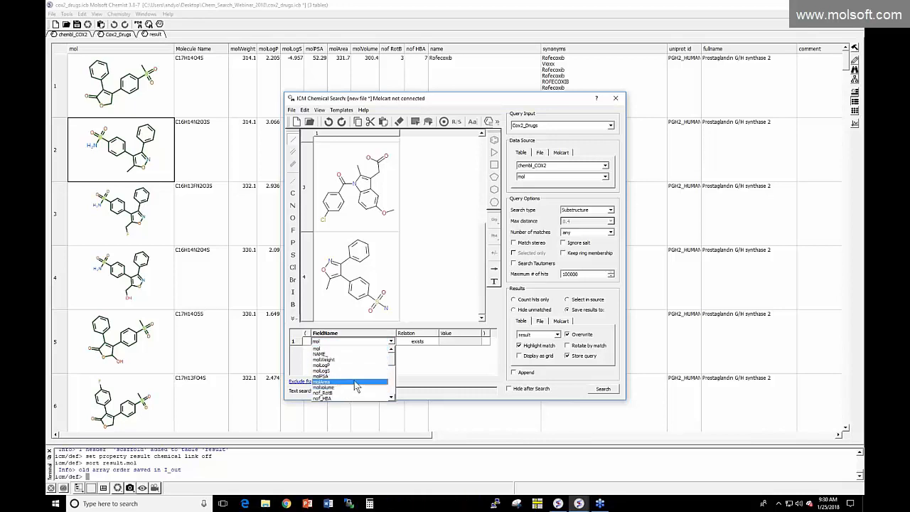
left_click(349, 360)
left_click(417, 342)
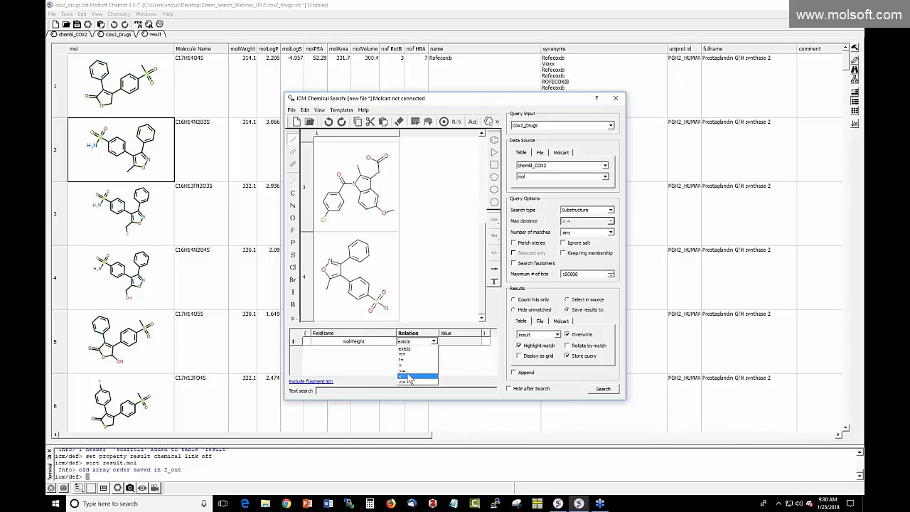
left_click(417, 371)
left_click(458, 341)
type("500")
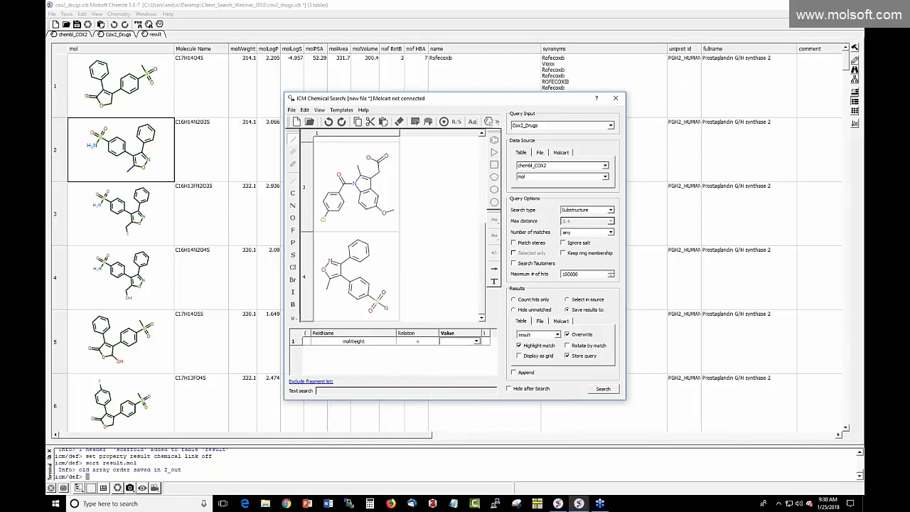
key("Return")
- Add a second search condition, joined with AND, requiring molLogP less than 5
left_click(400, 366)
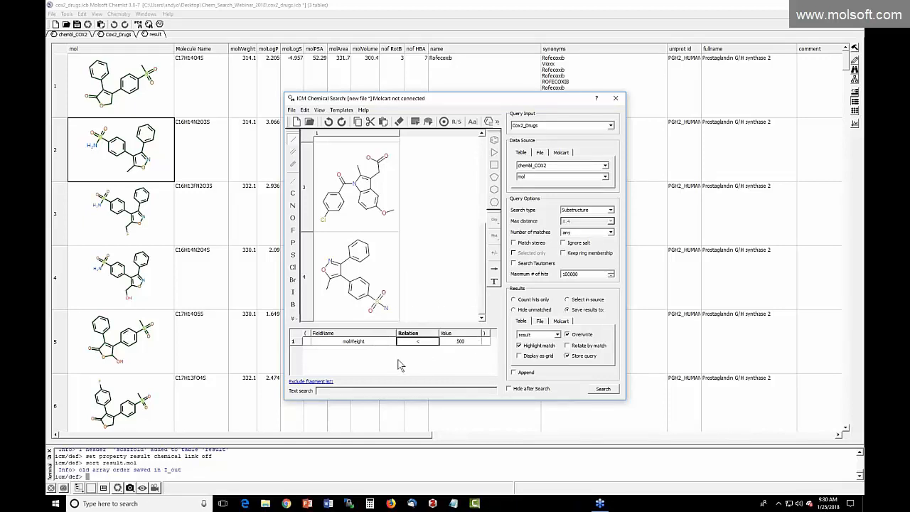
left_click(389, 365)
left_click(382, 359)
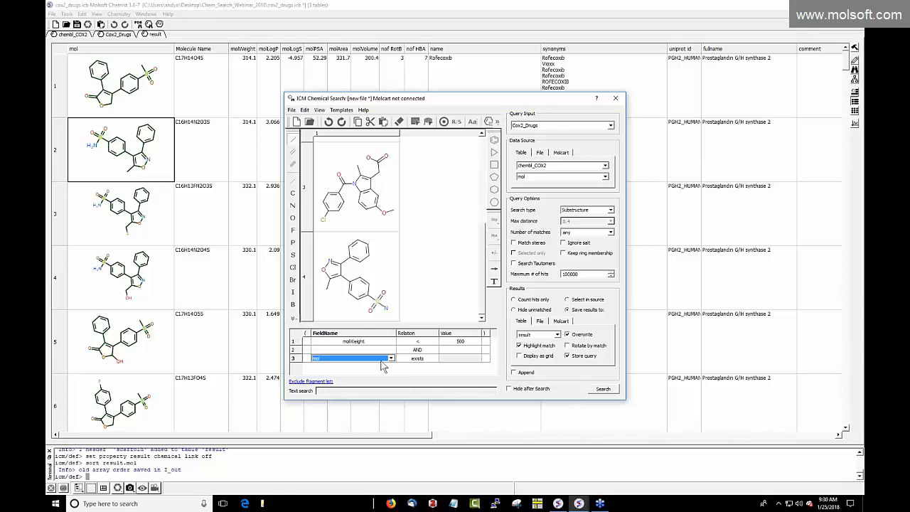
left_click(390, 358)
left_click(334, 381)
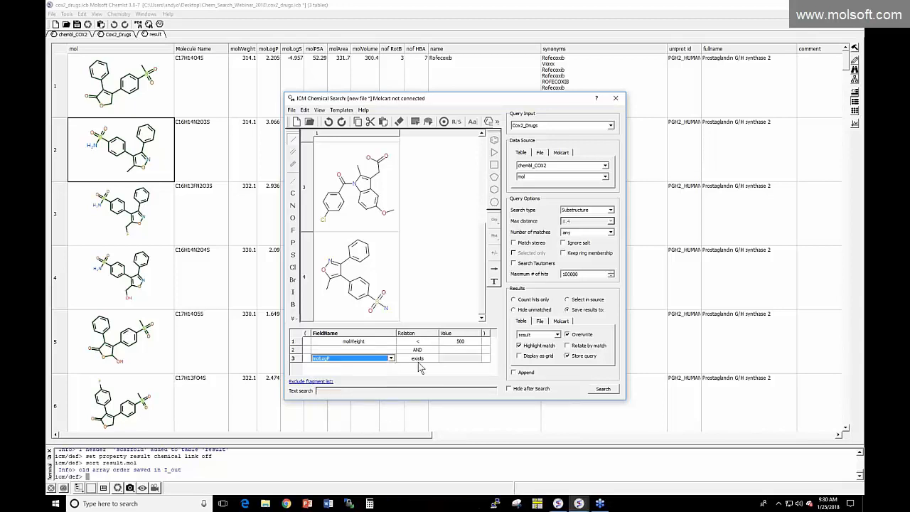
left_click(417, 358)
left_click(419, 360)
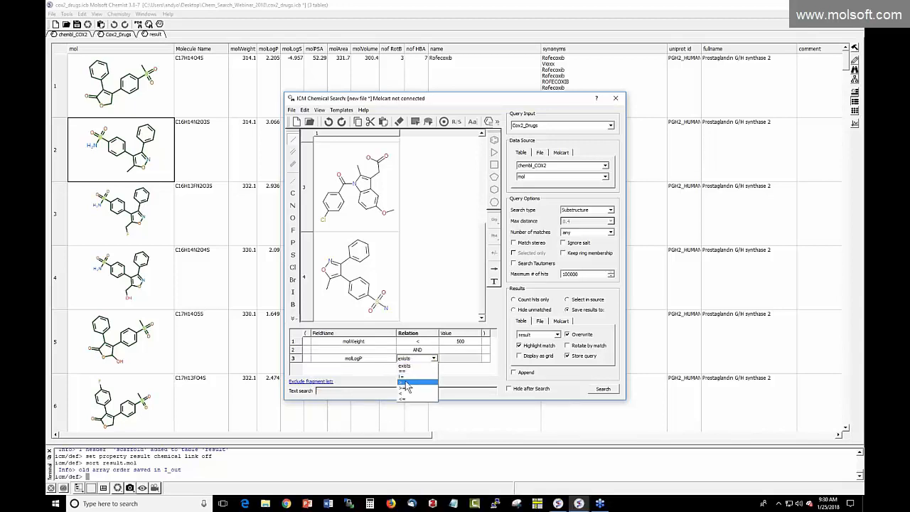
left_click(403, 365)
left_click(453, 363)
type("5")
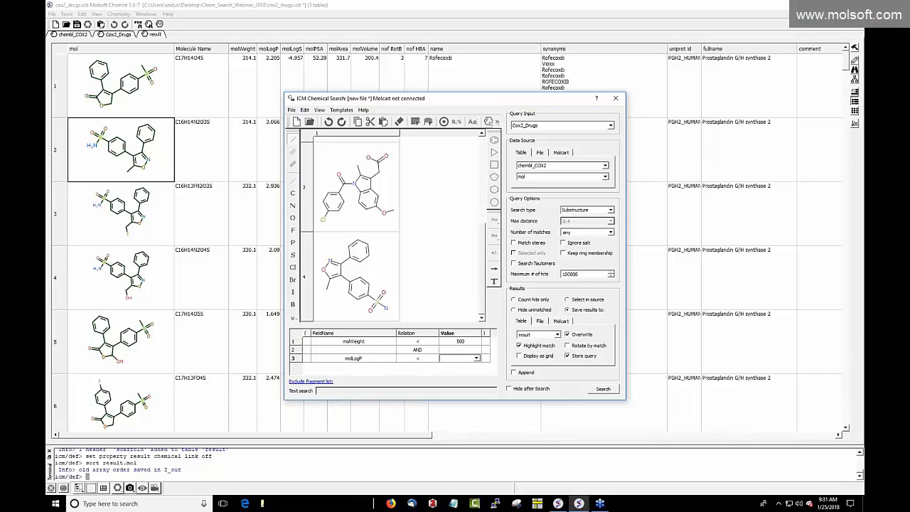
key("Return")
- Add a third search condition, joined with AND, requiring nof_HBA less than 10
left_click(405, 375)
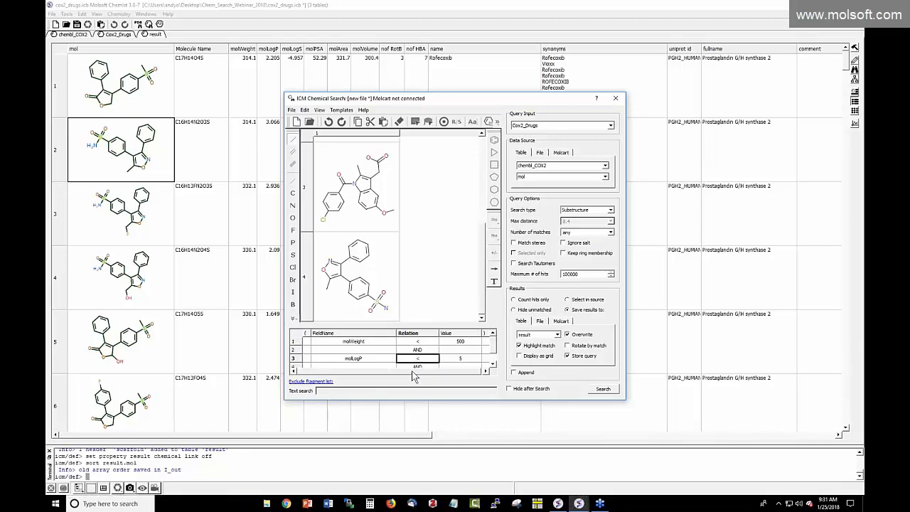
left_click(493, 362)
left_click(388, 365)
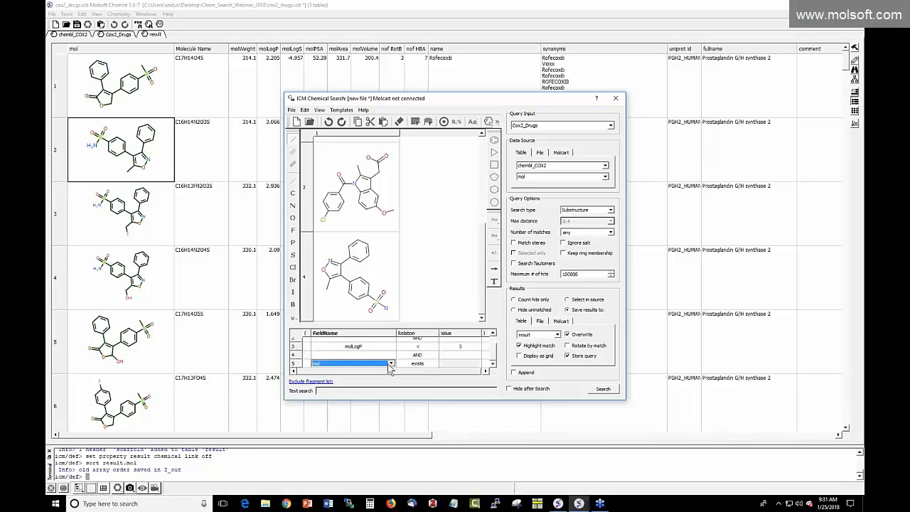
left_click(390, 365)
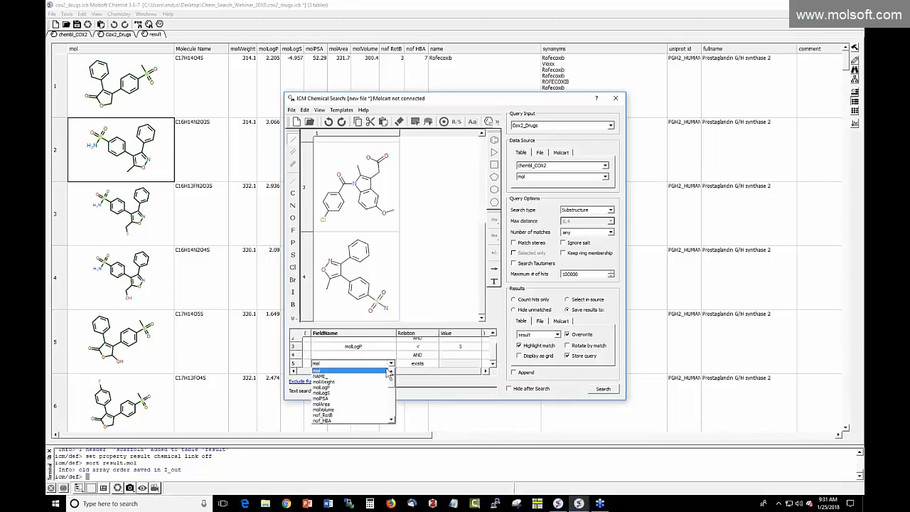
left_click(337, 420)
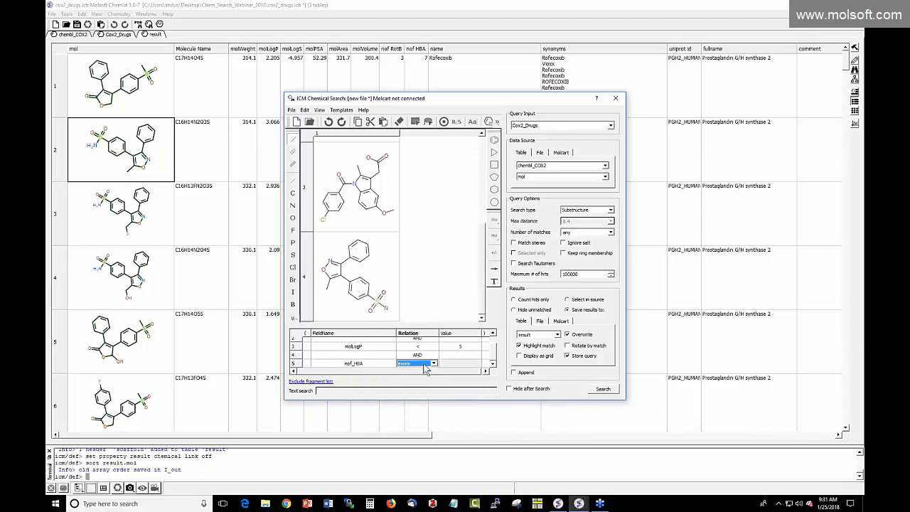
left_click(427, 366)
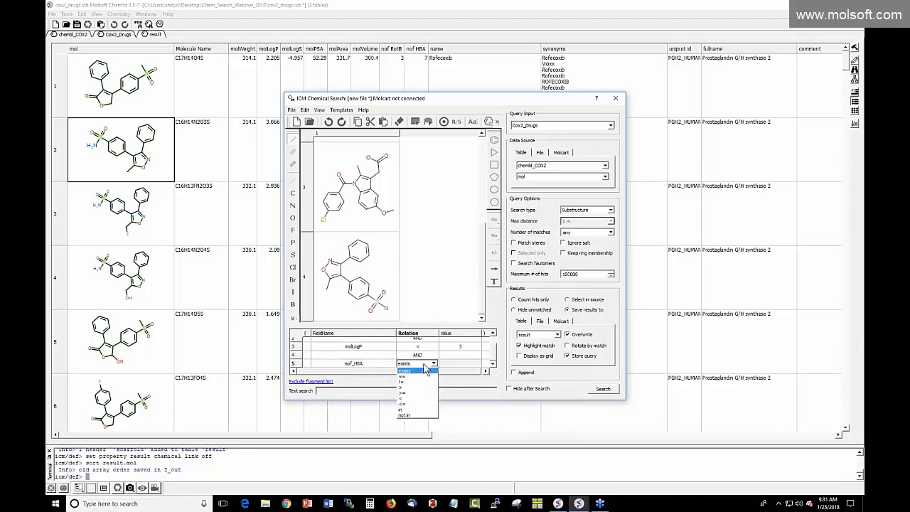
left_click(410, 400)
left_click(449, 363)
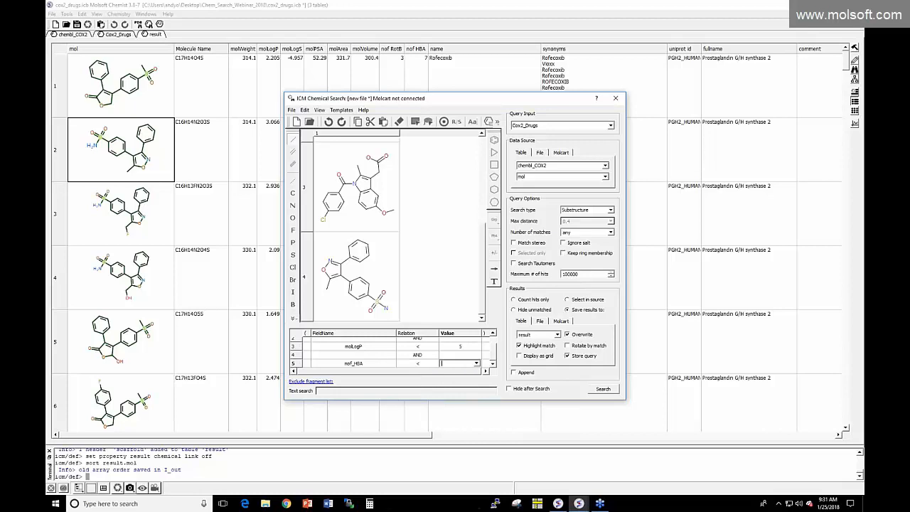
type("10")
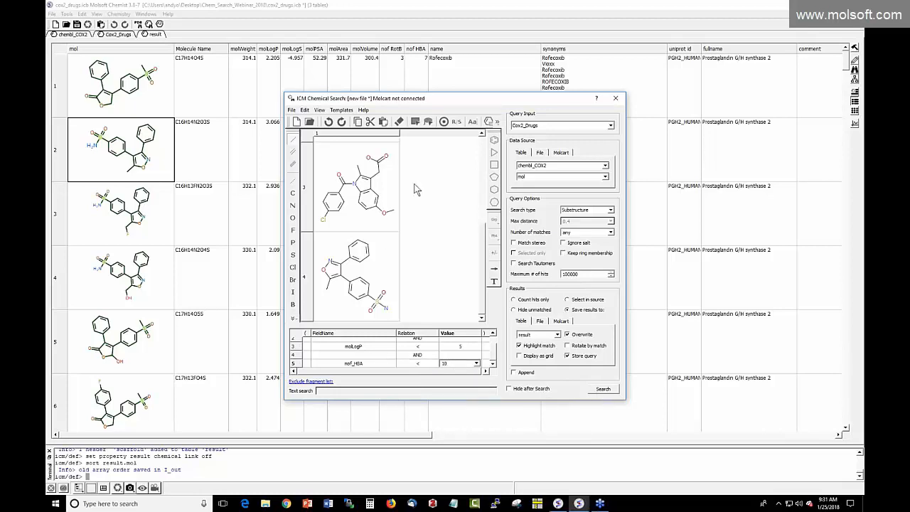
- Run the substructure search of Cox2_Drugs against chembl_COX2 to count hits only, and close the hit report
scroll(416, 190, "up", 5)
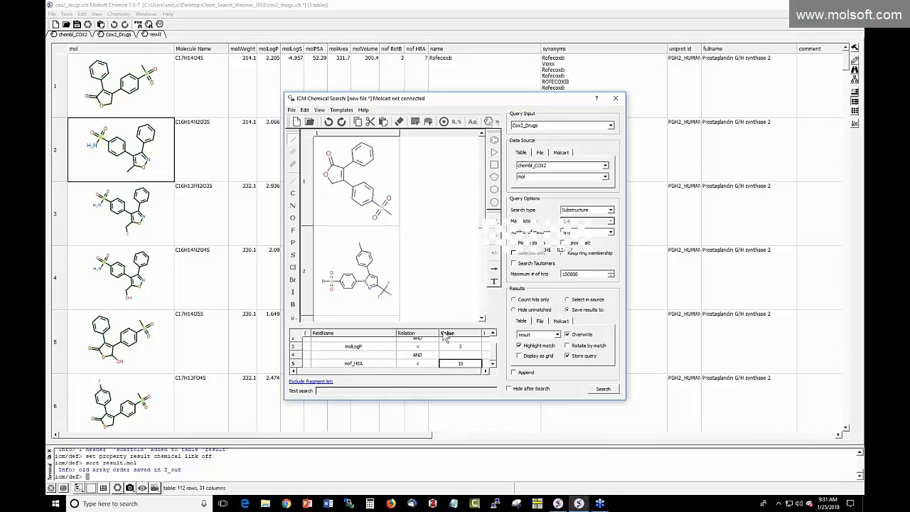
left_click(513, 299)
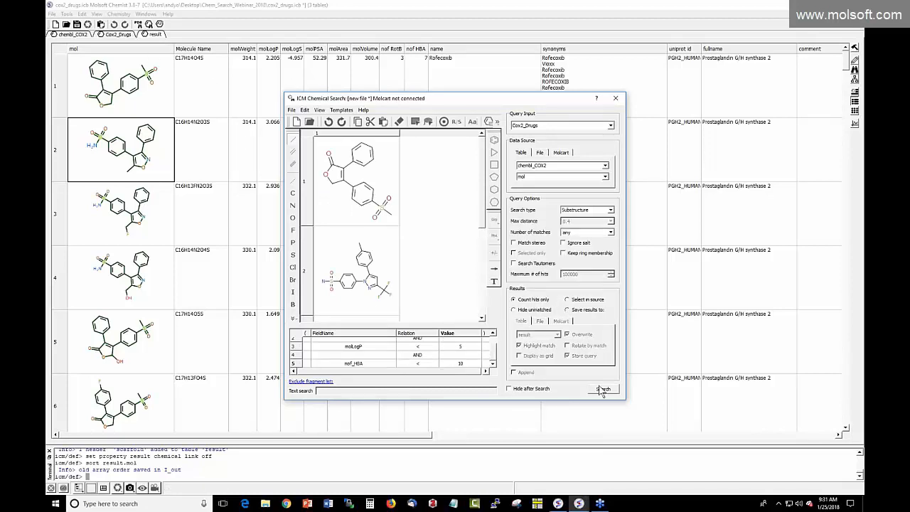
left_click(602, 388)
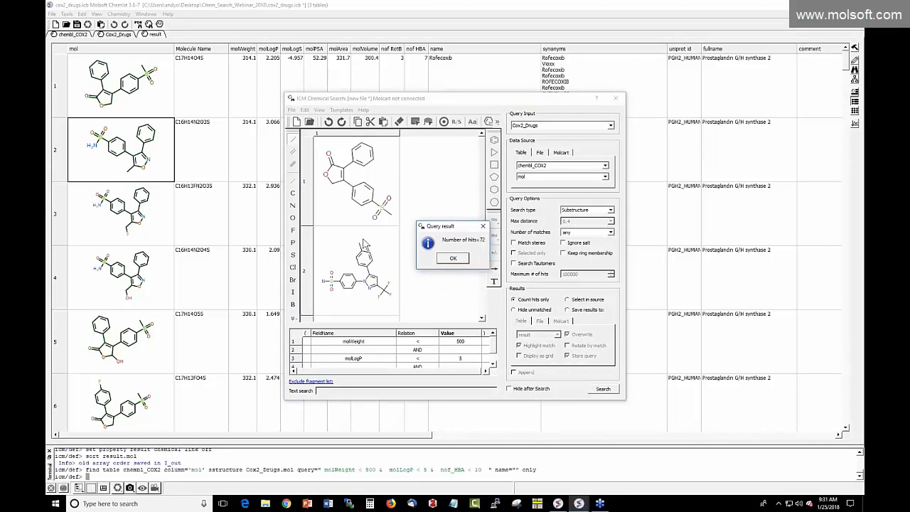
left_click(480, 228)
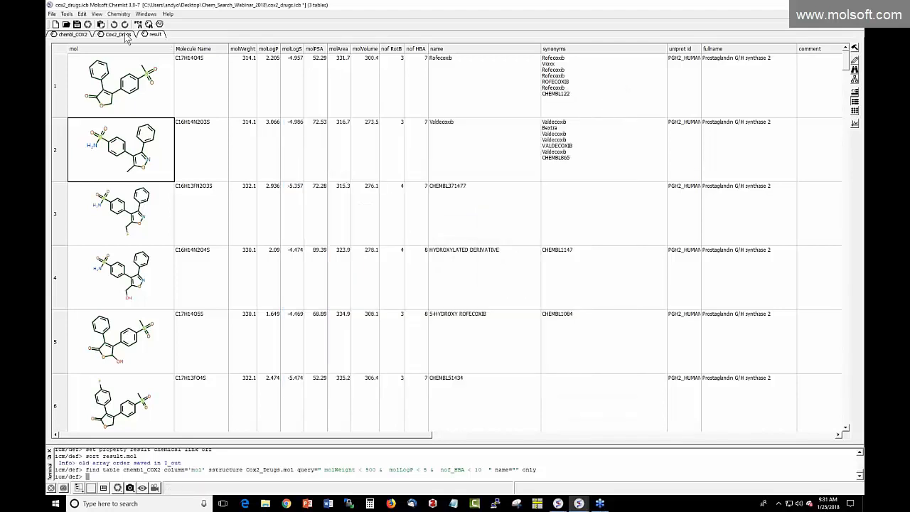
- Delete the result table from the project and confirm the deletion
left_click(111, 35)
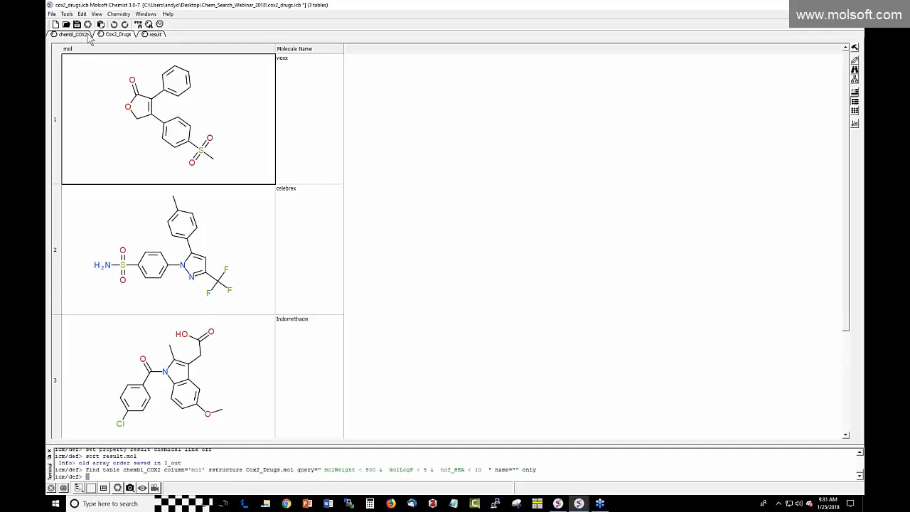
left_click(153, 34)
right_click(152, 37)
left_click(181, 116)
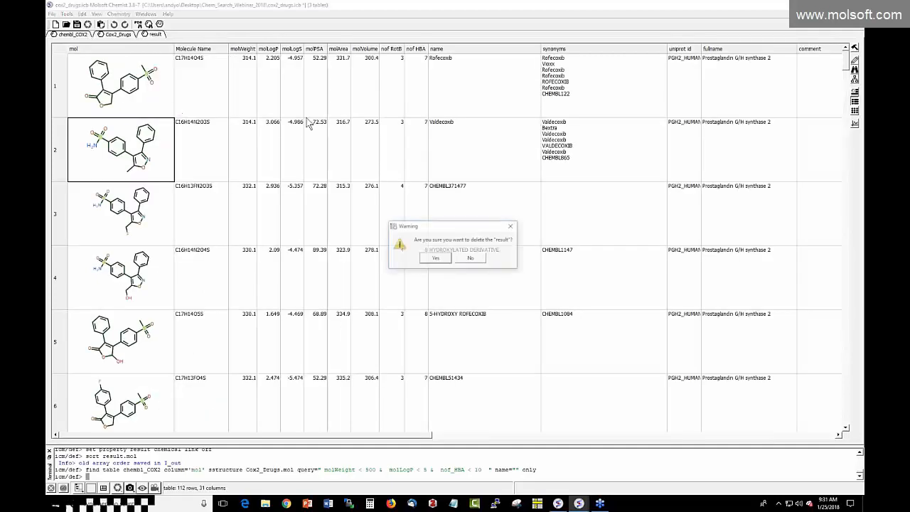
left_click(441, 257)
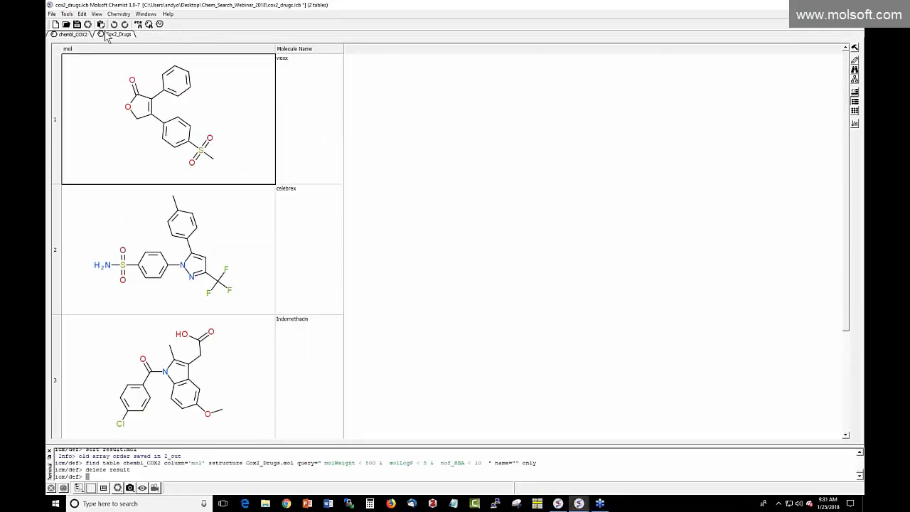
- Place Cox2_Drugs beside chembl_COX2 and compare the two sets, selecting the exactly matching records in both tables
left_click_drag(107, 35, 483, 111)
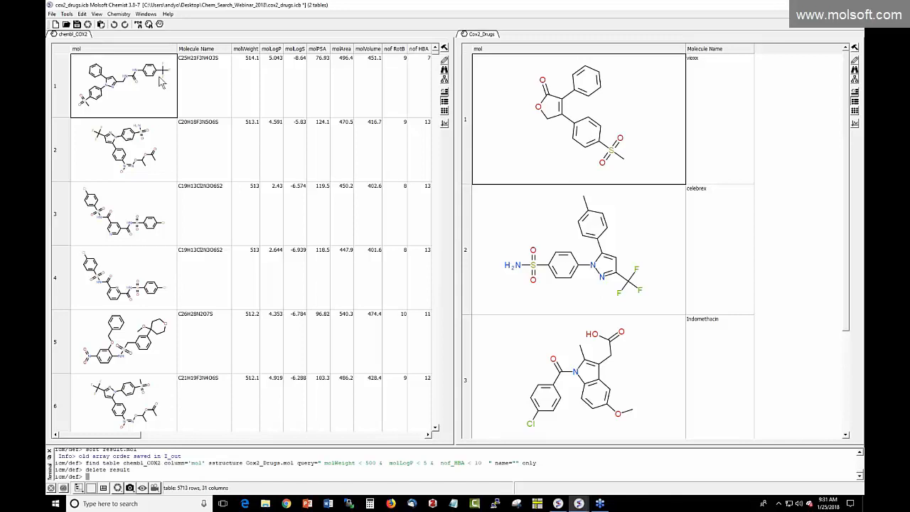
left_click(120, 14)
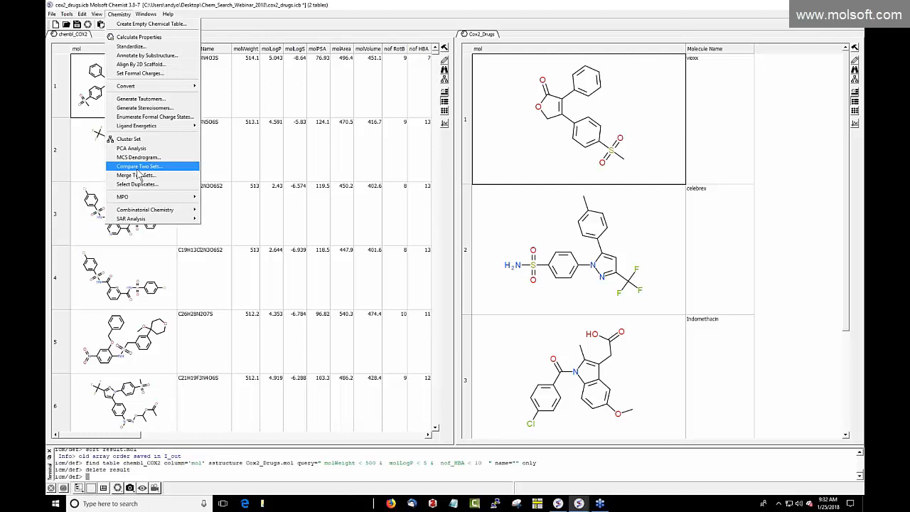
left_click(139, 167)
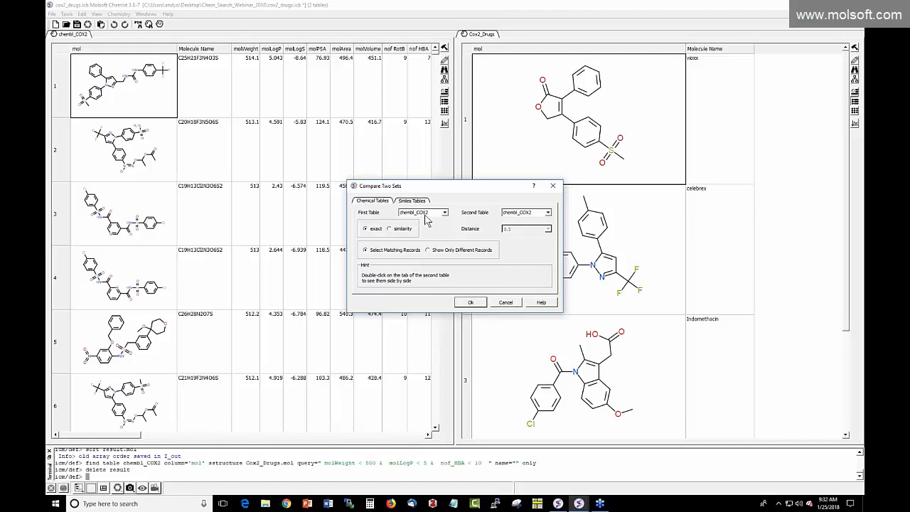
left_click(522, 213)
left_click(526, 229)
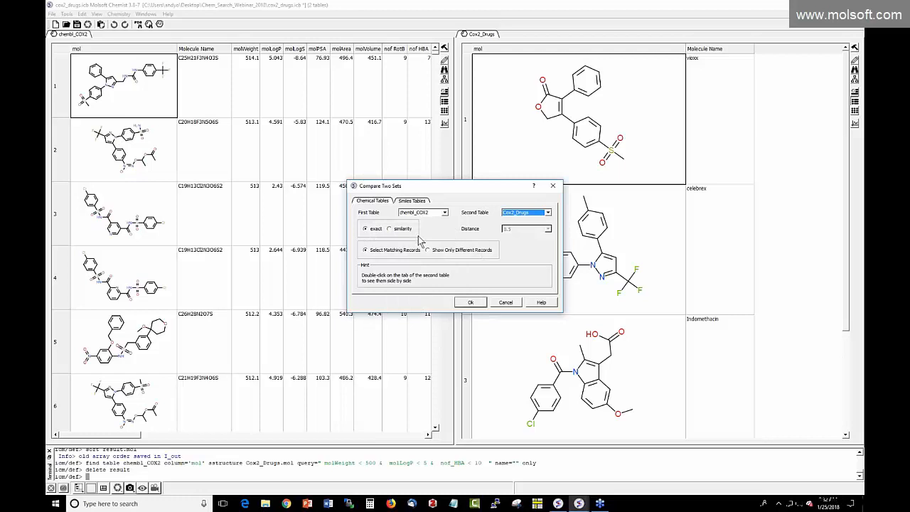
left_click(468, 303)
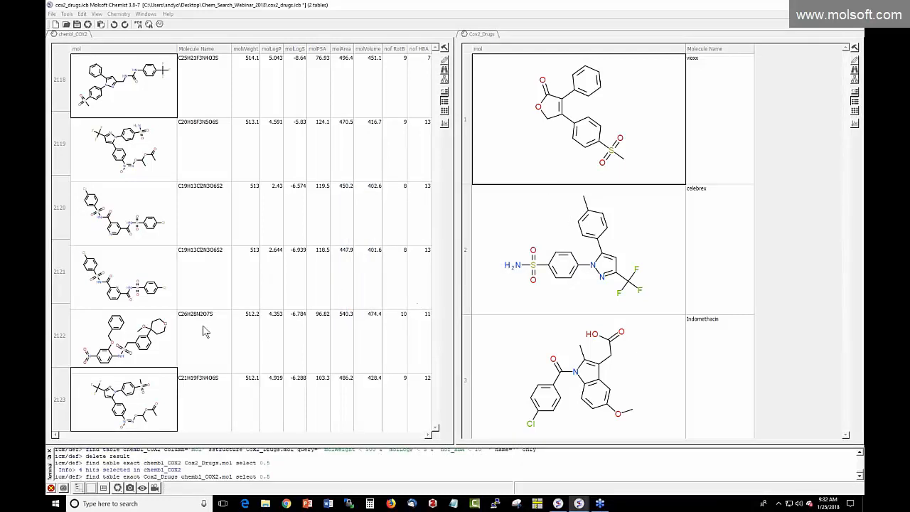
scroll(300, 270, "down", 4)
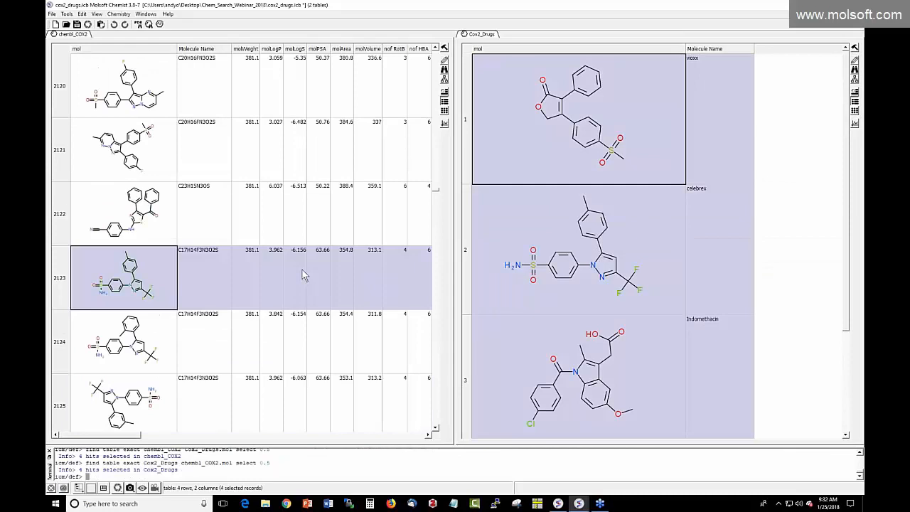
- Show only the selected exact-match rows in the chembl_COX2 table
scroll(400, 215, "up", 3)
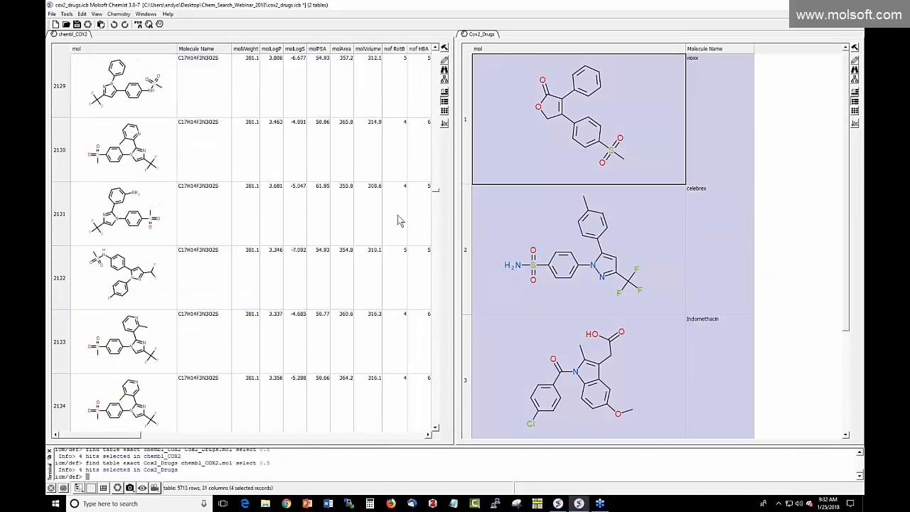
left_click(293, 179)
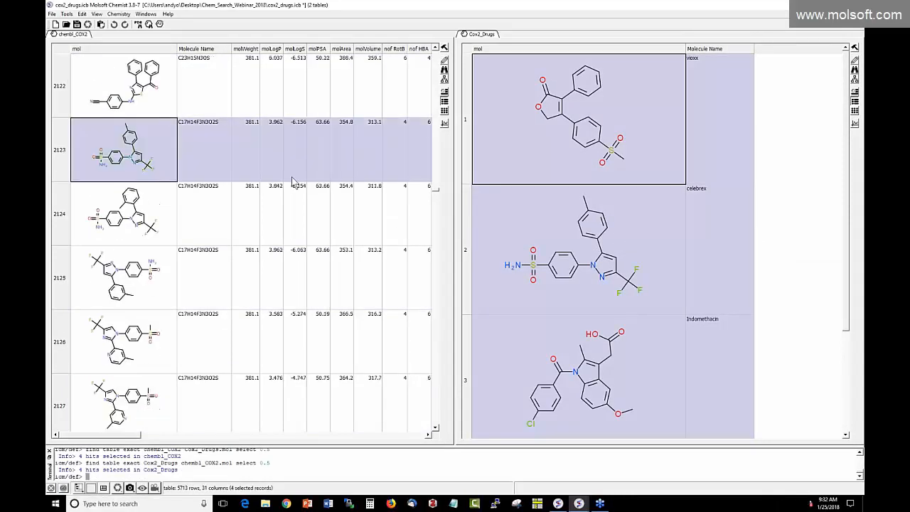
right_click(201, 147)
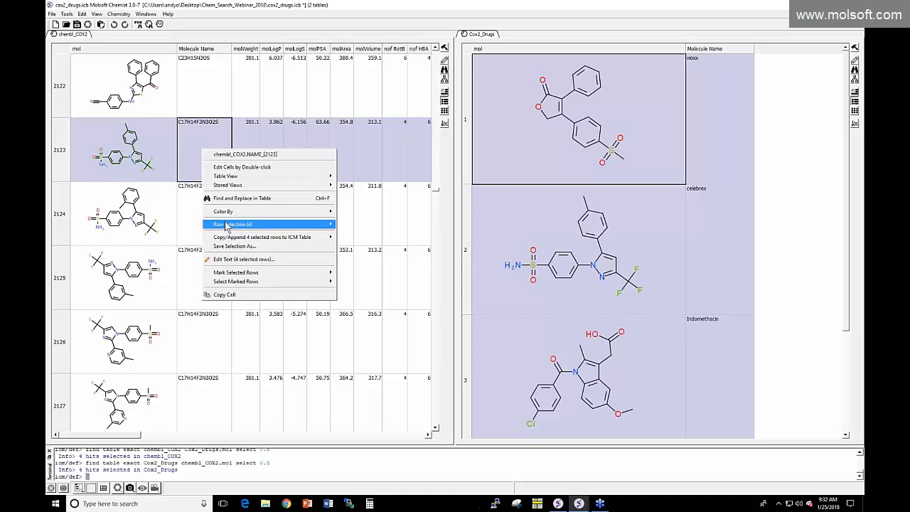
mouse_move(227, 226)
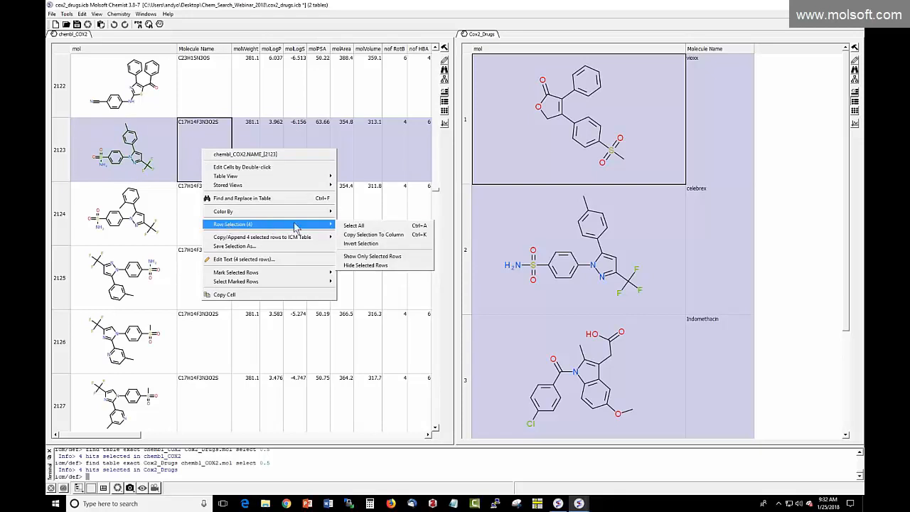
left_click(372, 257)
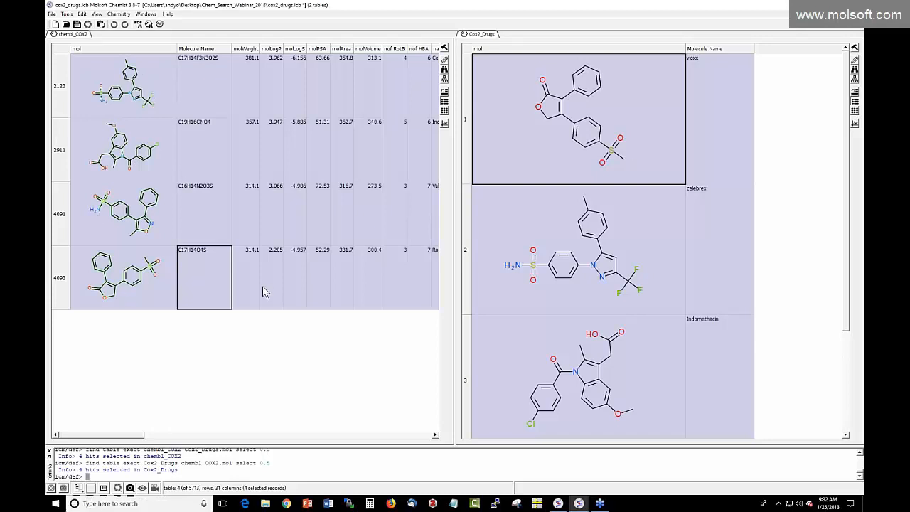
- Show all rows of the chembl_COX2 table again and look through the restored list
right_click(199, 227)
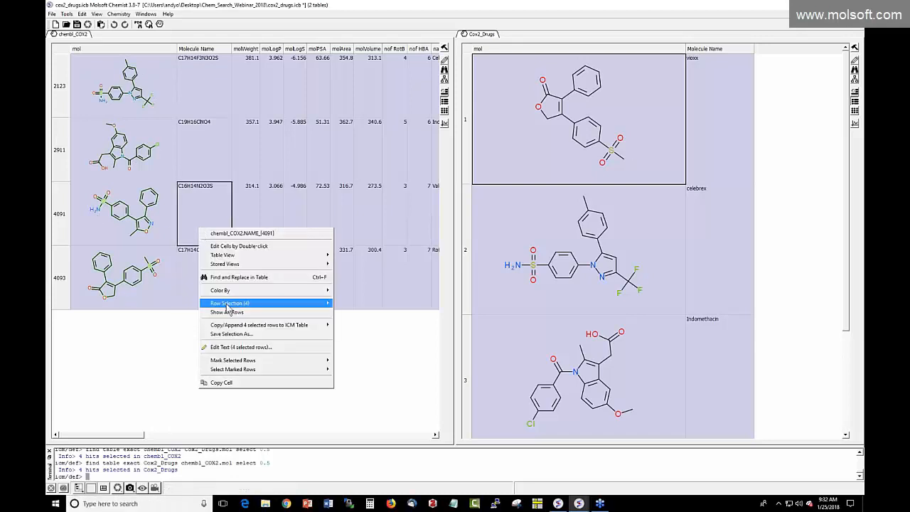
mouse_move(227, 306)
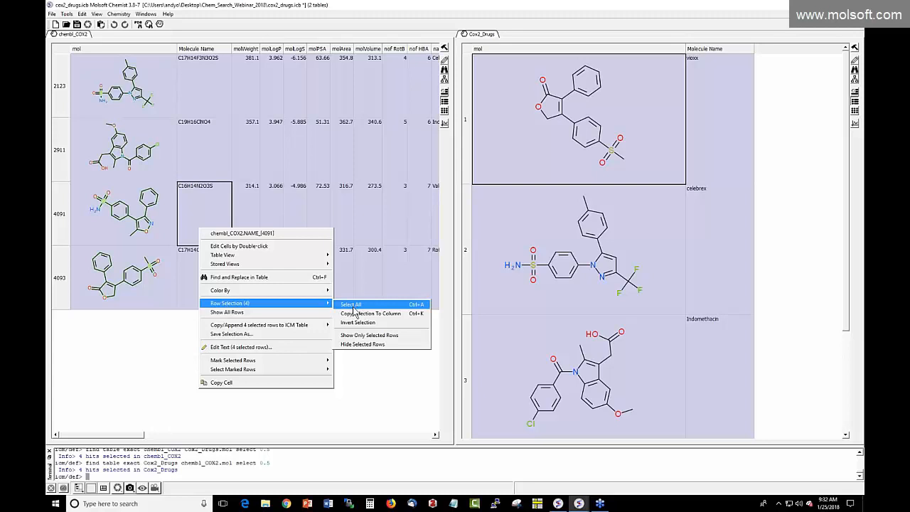
left_click(236, 313)
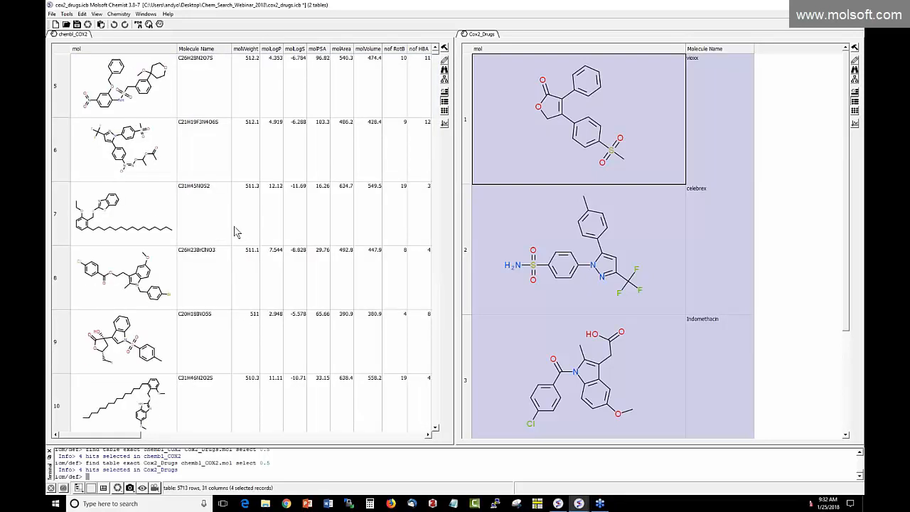
scroll(236, 231, "down", 5)
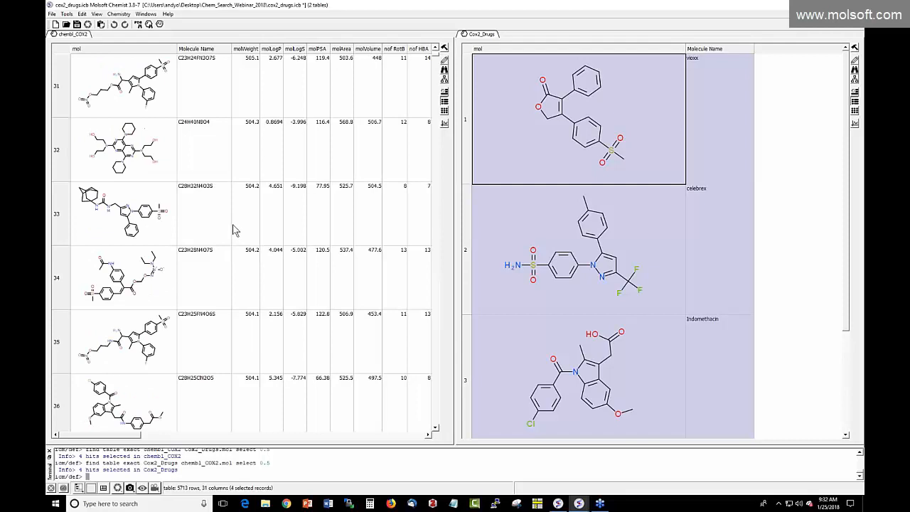
scroll(237, 229, "down", 1)
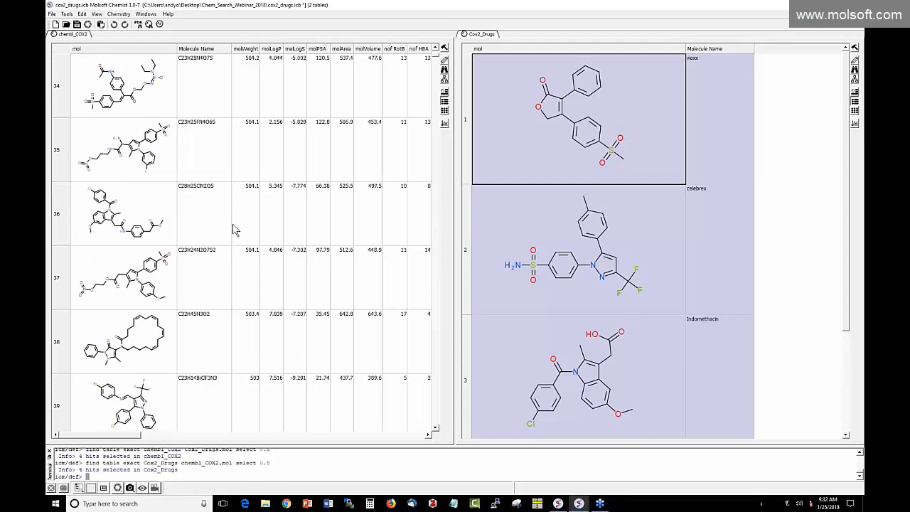
left_click(119, 14)
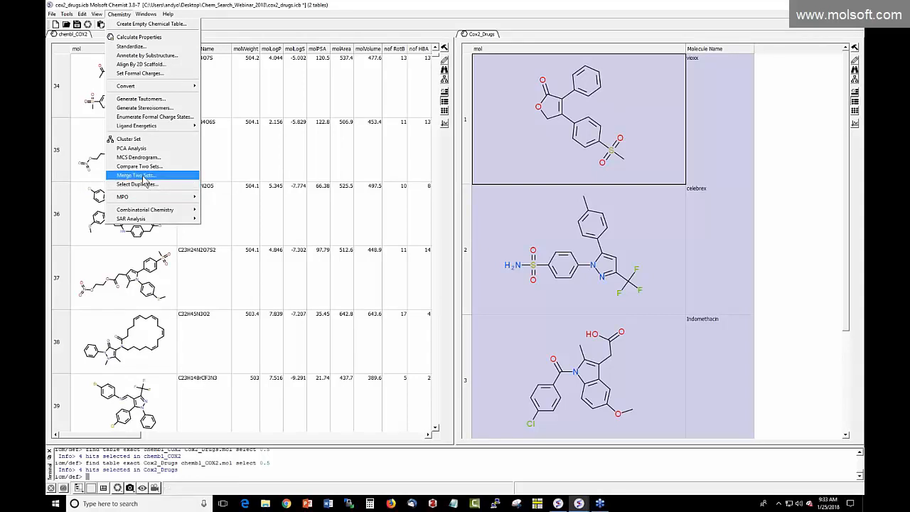
left_click(143, 178)
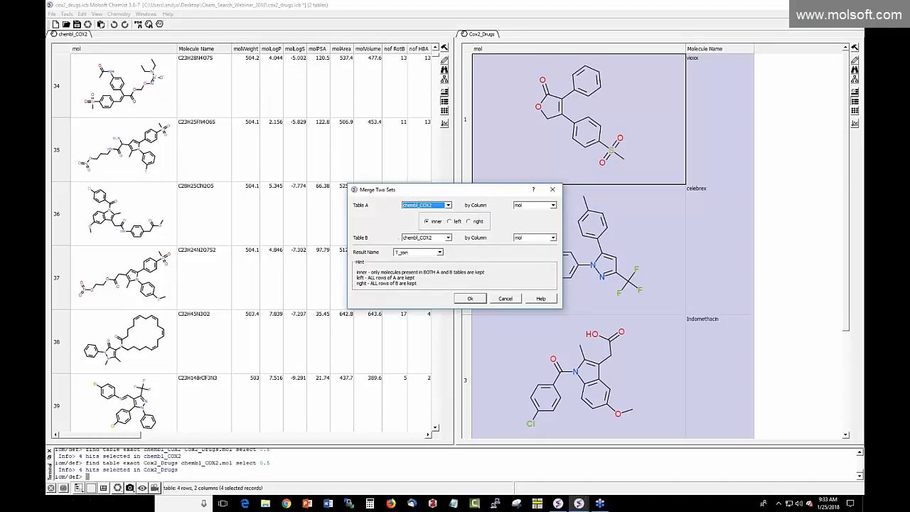
left_click(505, 298)
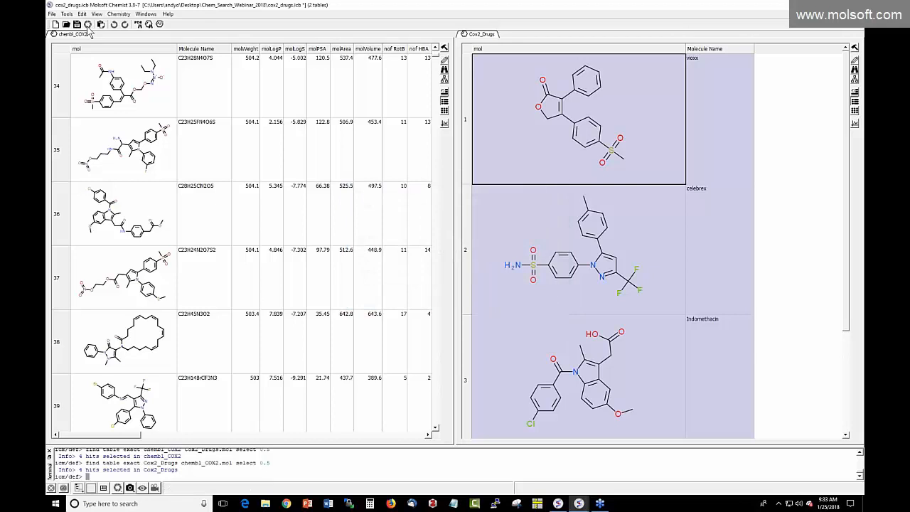
left_click(52, 14)
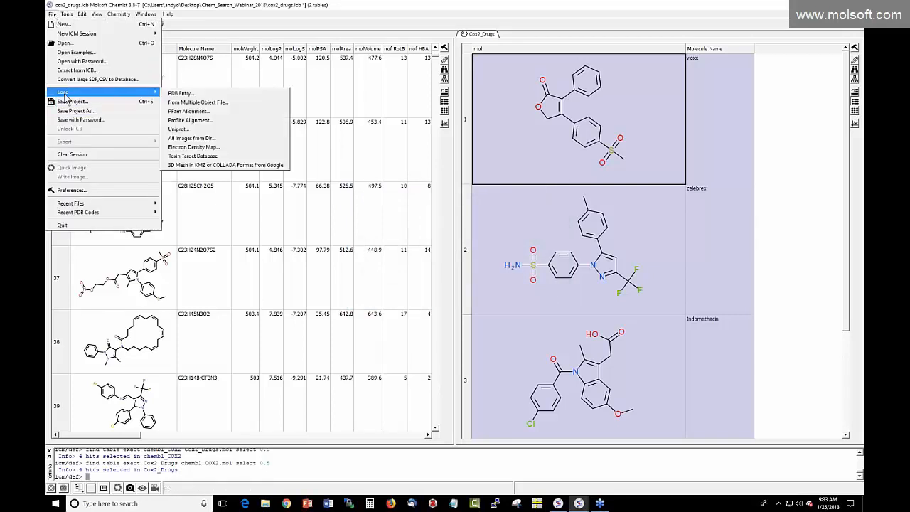
mouse_move(67, 16)
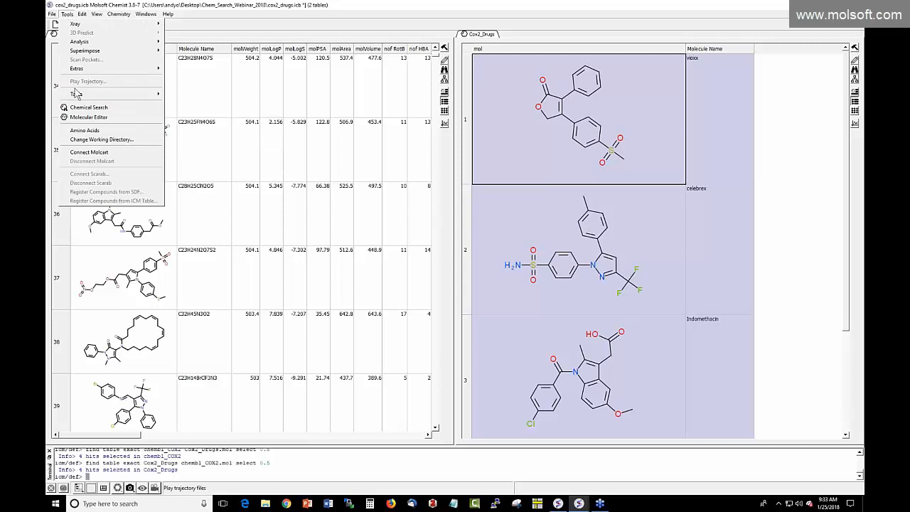
mouse_move(84, 94)
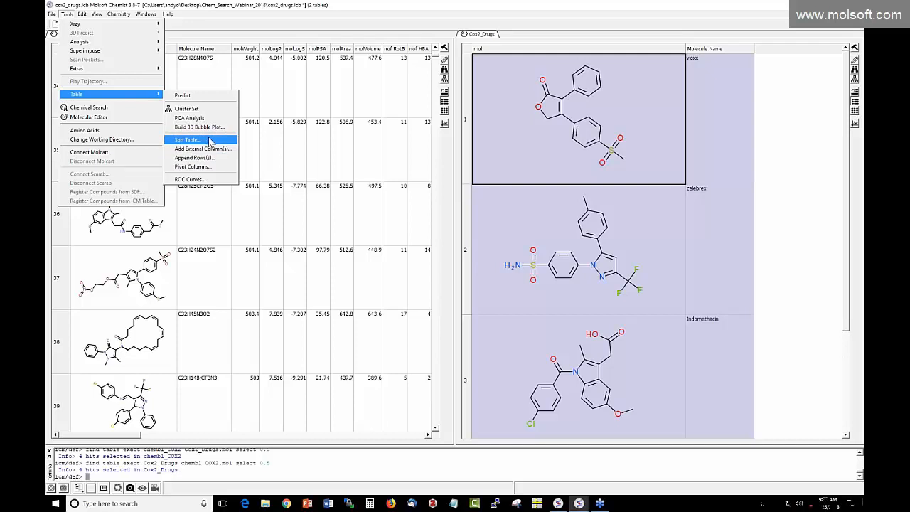
left_click(274, 176)
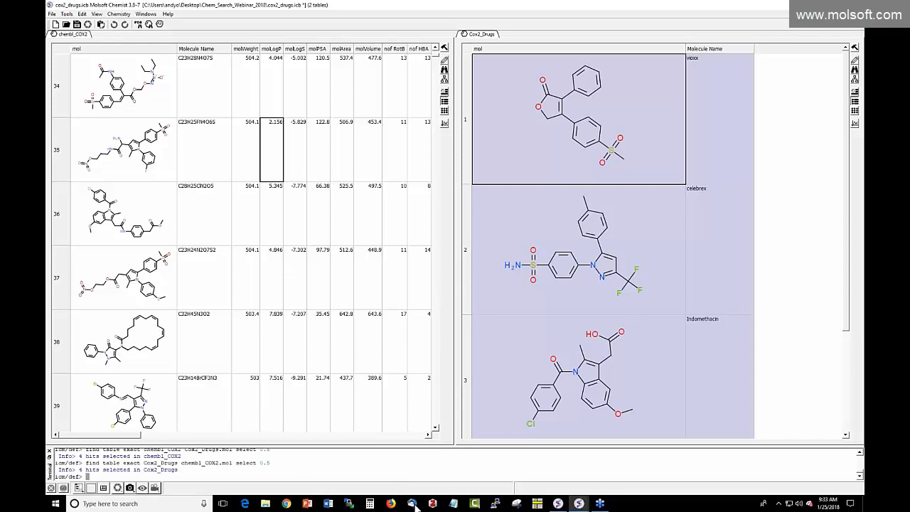
- Switch to PowerPoint, open the chem_search_cluster_webinar presentation, and start the slide show at the Maximum Common Substructure (MCS) slide
left_click(329, 503)
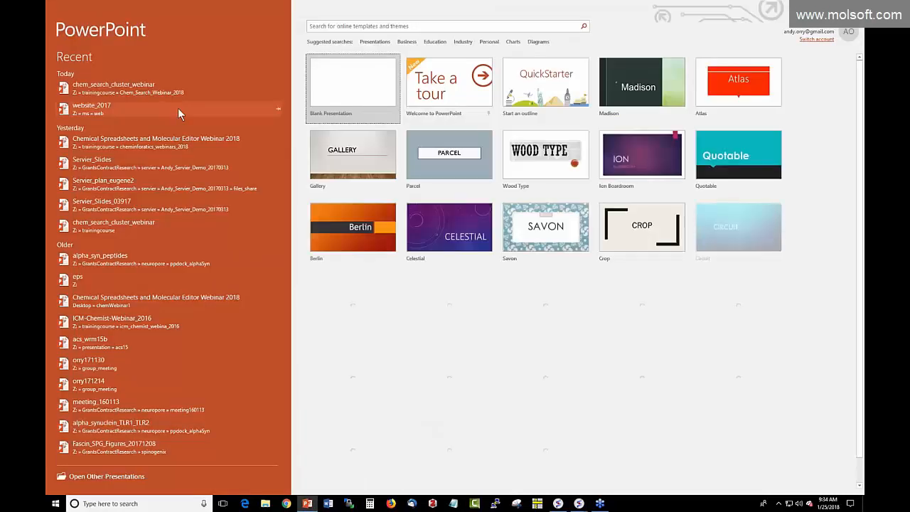
left_click(132, 91)
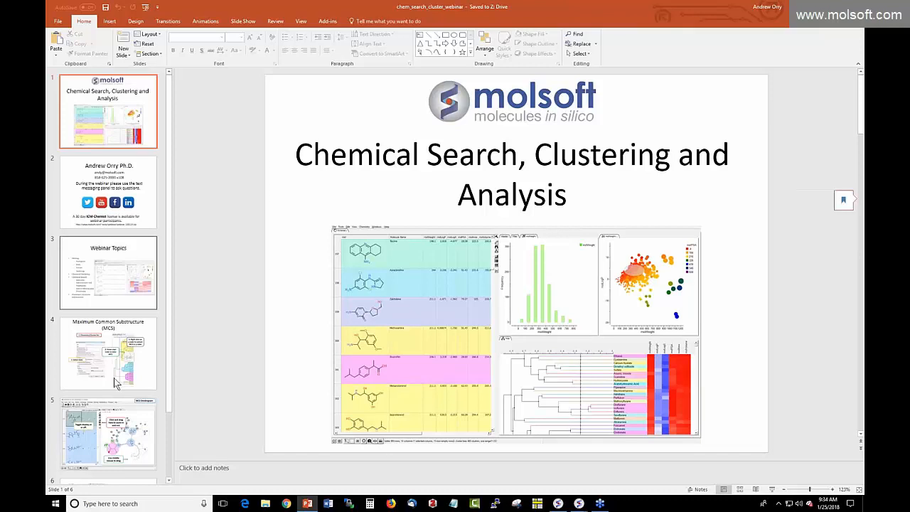
left_click(116, 383)
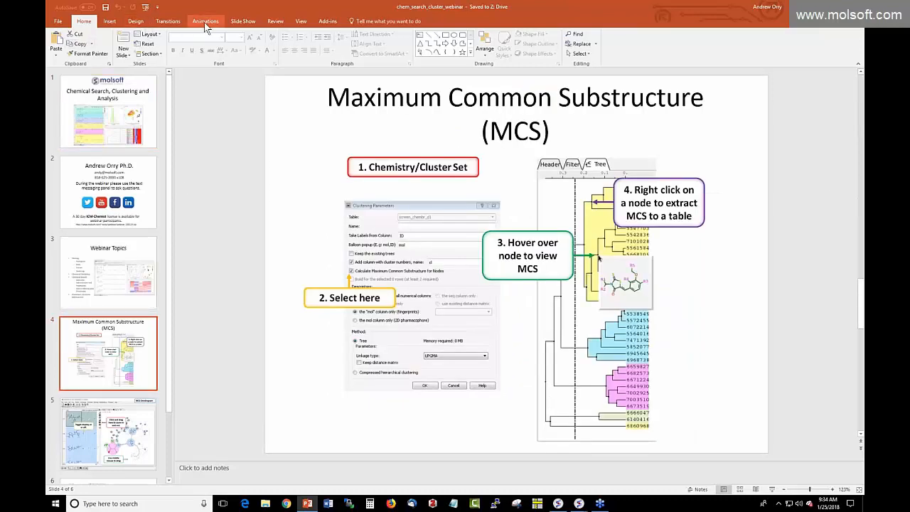
left_click(242, 21)
left_click(90, 44)
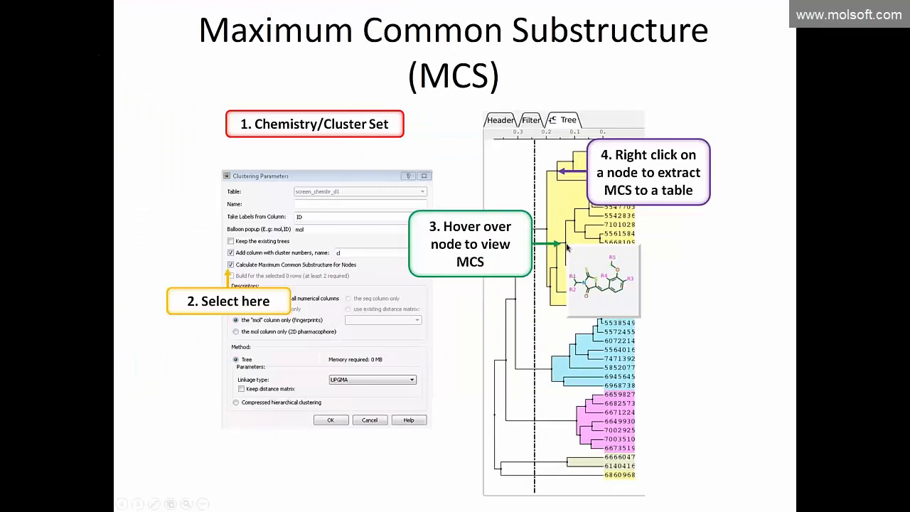
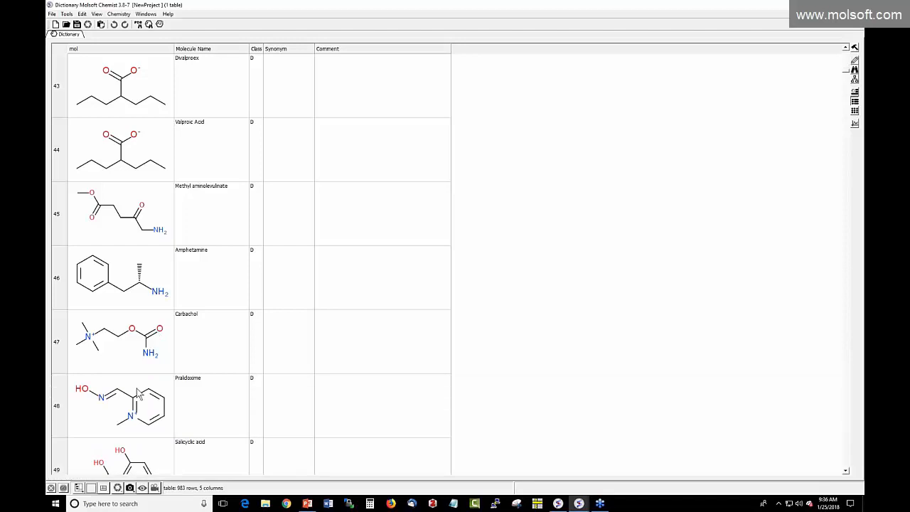
- Calculate the MolWeight, MolLogP, MolLogS, MolPSA and MolArea properties for the structures in the Dictionary table
scroll(176, 348, "down", 11)
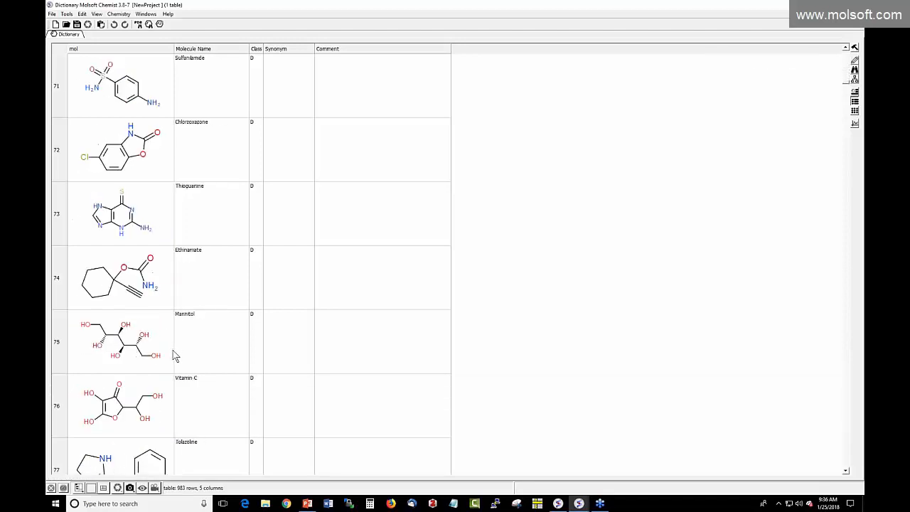
scroll(175, 356, "down", 7)
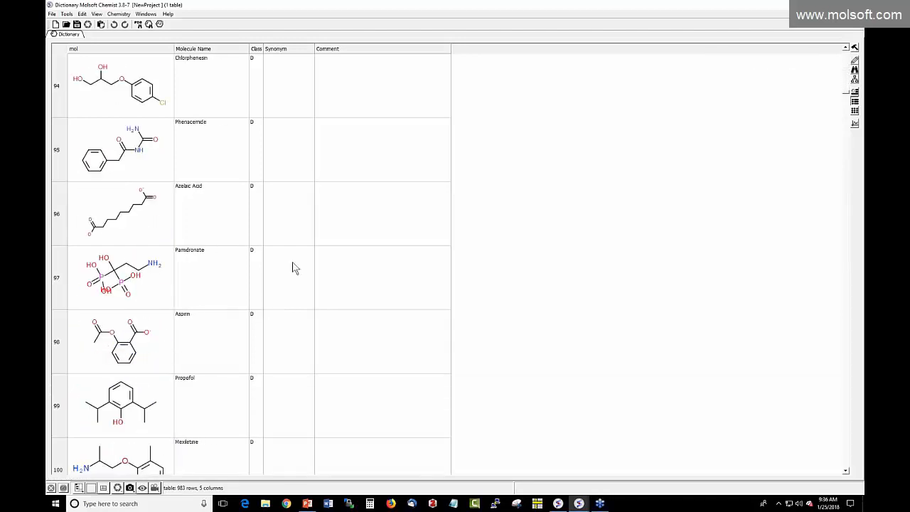
scroll(312, 238, "down", 9)
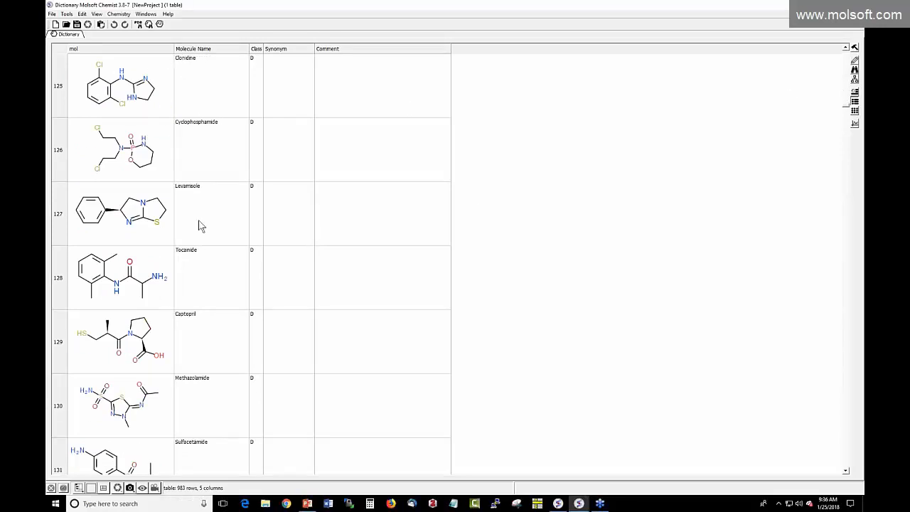
left_click(119, 14)
left_click(121, 37)
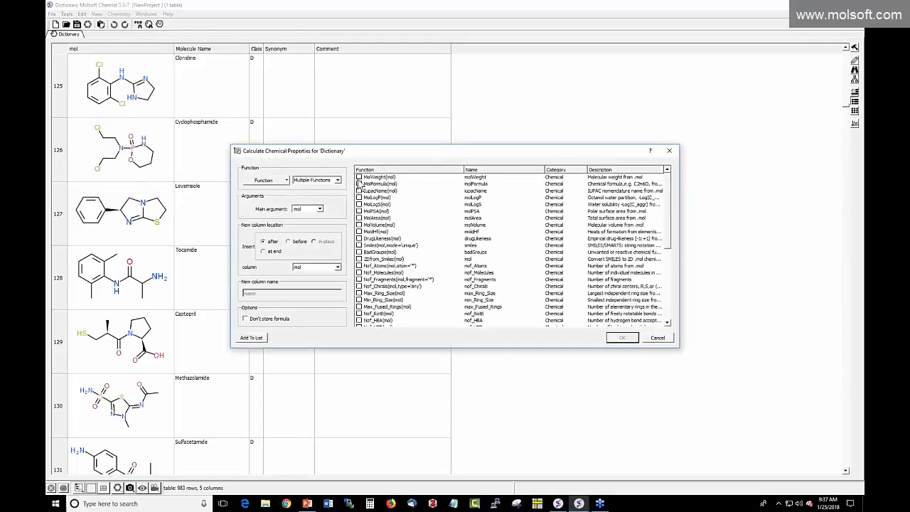
left_click(359, 177)
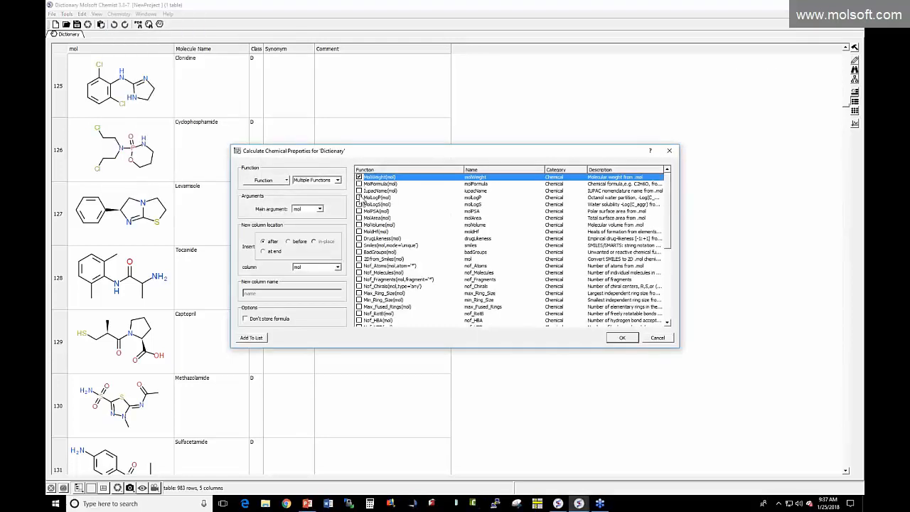
left_click(361, 198)
left_click(359, 204)
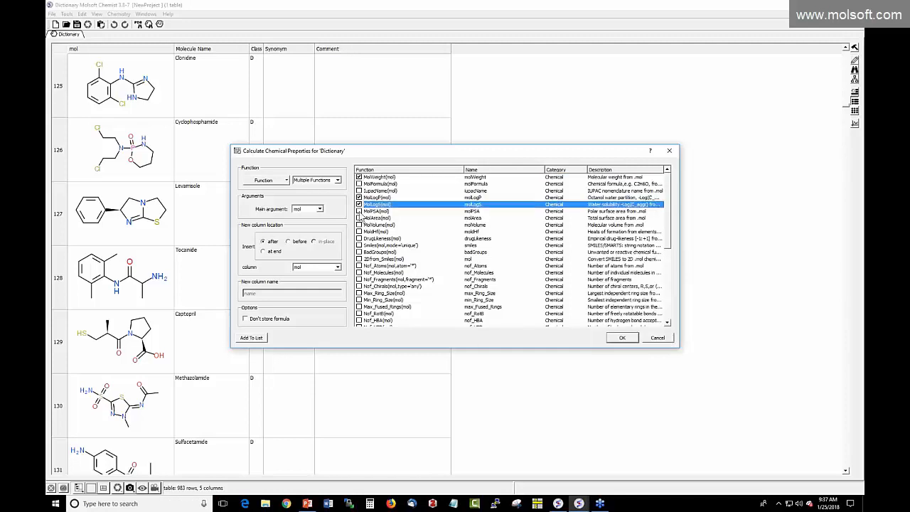
left_click(359, 211)
left_click(359, 217)
left_click(617, 338)
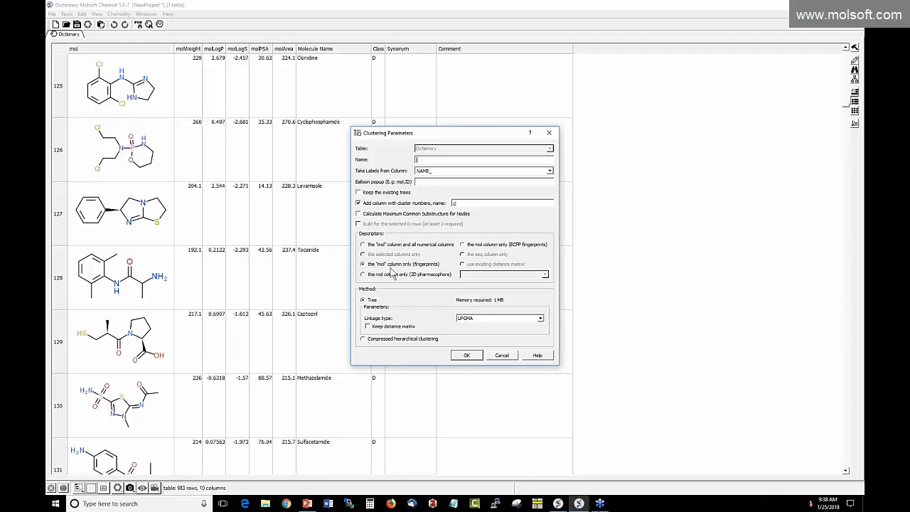
- Cluster the Dictionary table by mol column fingerprints, using the Tree method with UPGMA linkage and a cluster number column named cl
left_click(490, 319)
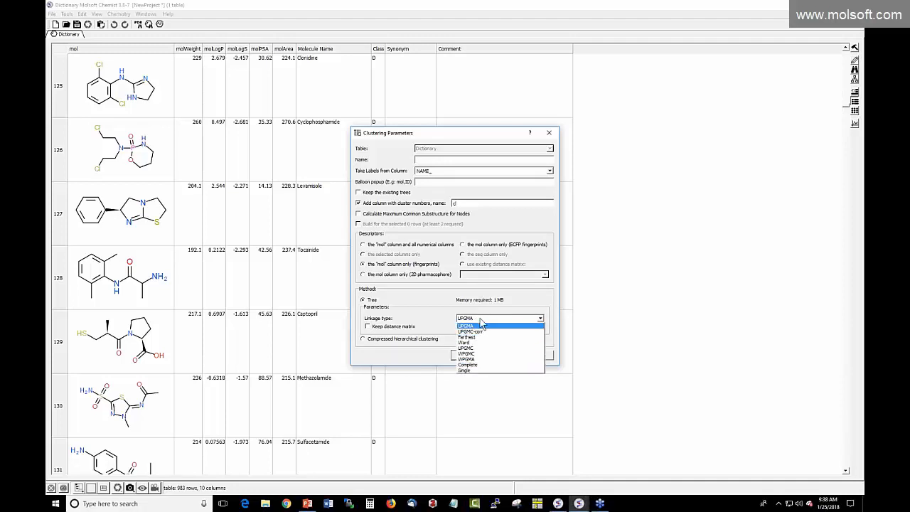
left_click(481, 325)
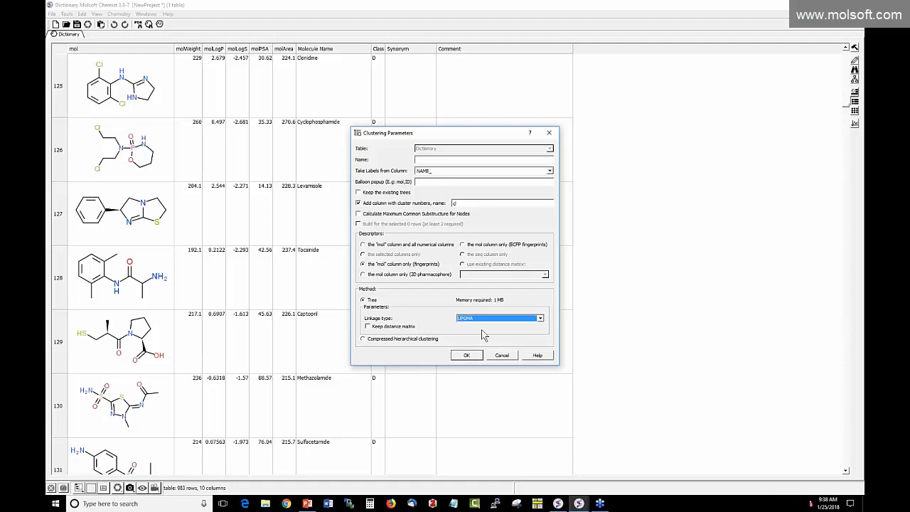
left_click(466, 355)
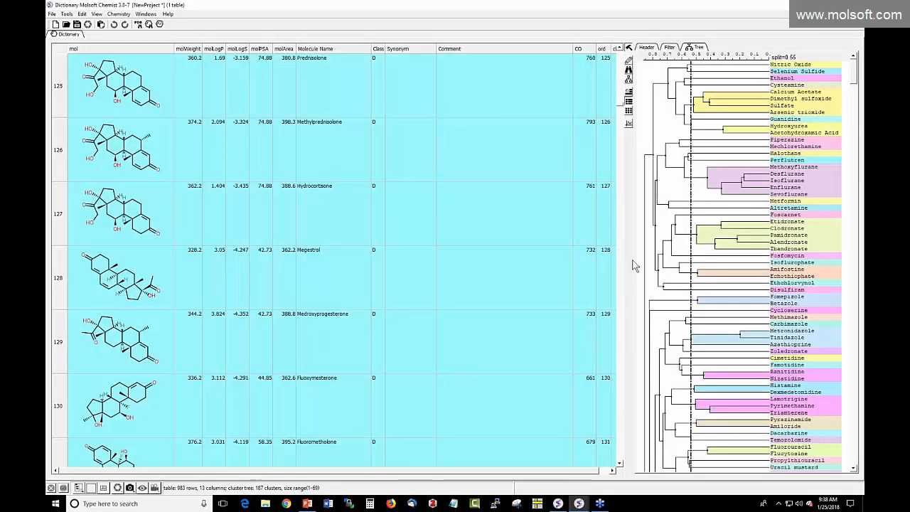
- Widen the cluster tree beside the Dictionary table and look through the clustered compounds in the table rows
left_click_drag(626, 256, 497, 254)
left_click(356, 211)
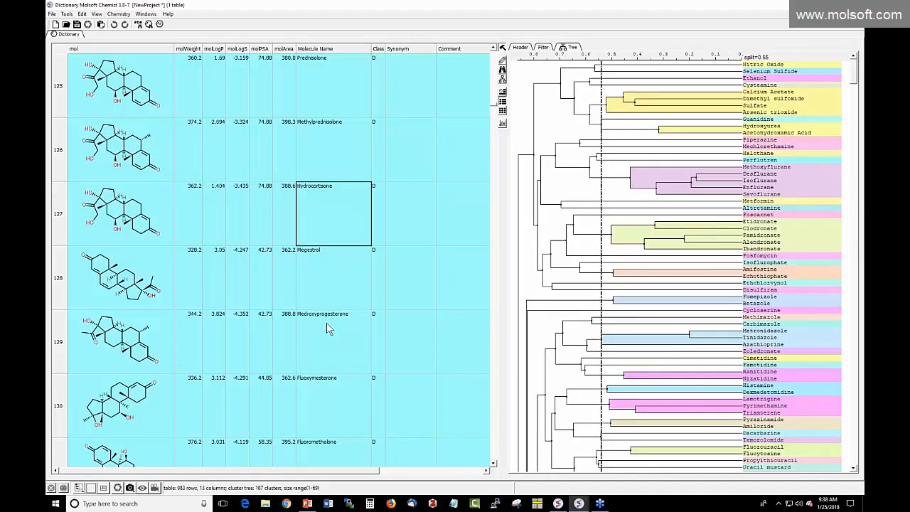
scroll(328, 328, "down", 11)
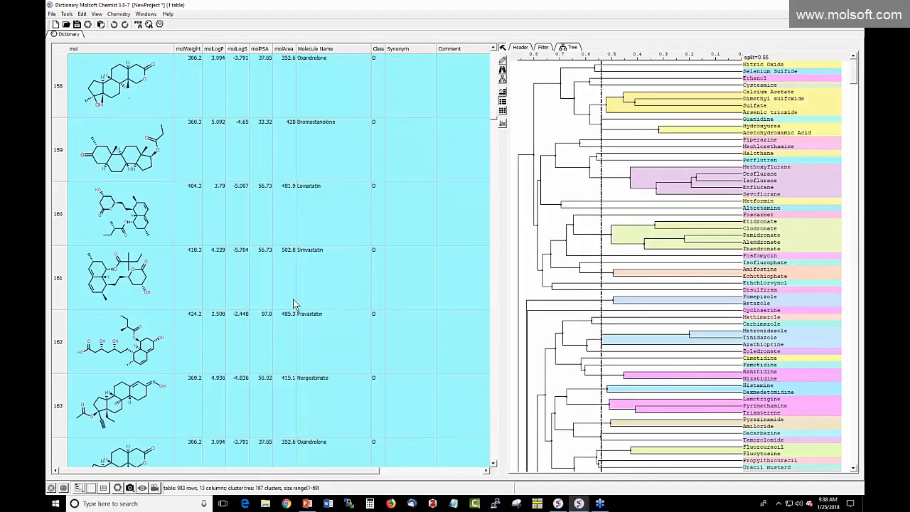
scroll(295, 304, "down", 6)
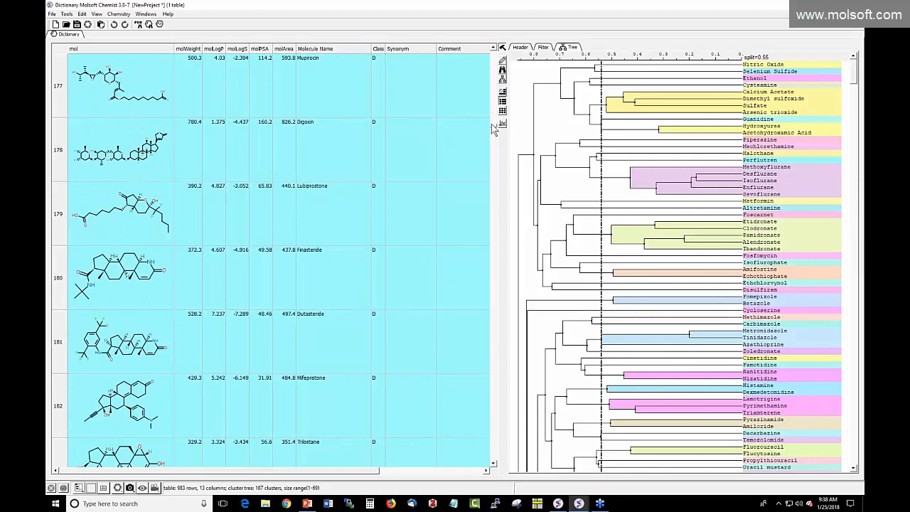
- Select the Methoxyflurane to Sevoflurane cluster in the tree and view its compounds in the table
left_click_drag(493, 126, 497, 87)
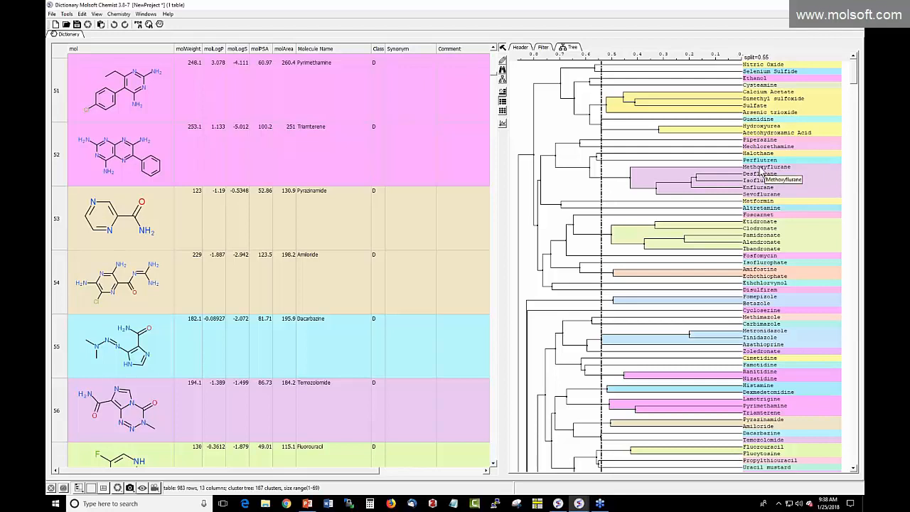
left_click_drag(759, 170, 761, 197)
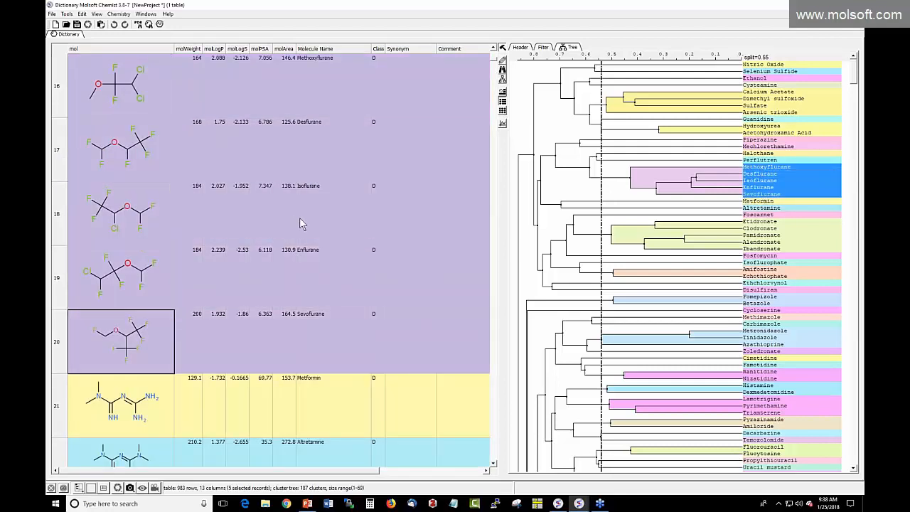
scroll(310, 221, "up", 1)
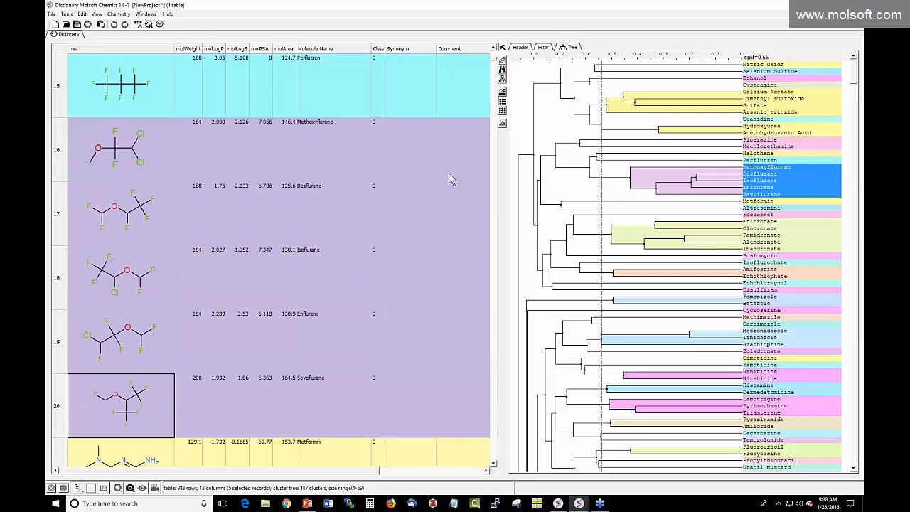
- Look at the options for copying the selected cluster's rows to a new ICM table, and clear the row selection
right_click(192, 230)
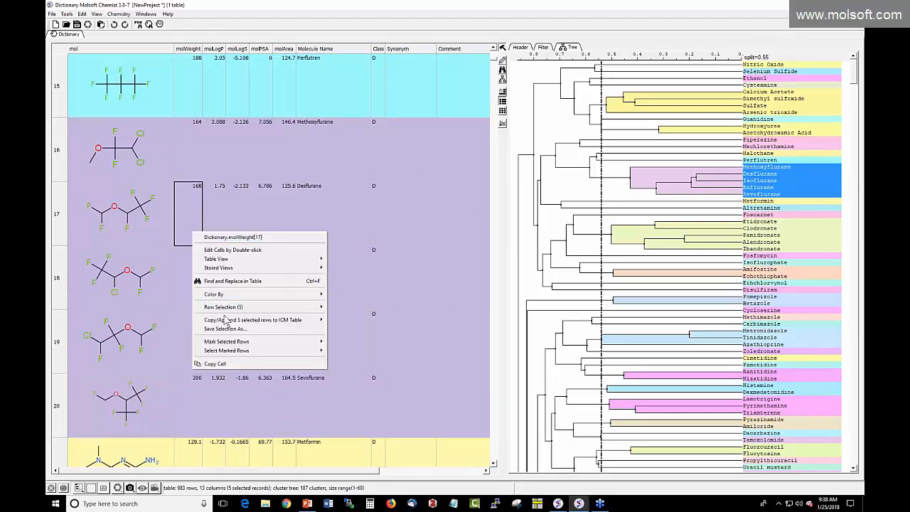
mouse_move(294, 320)
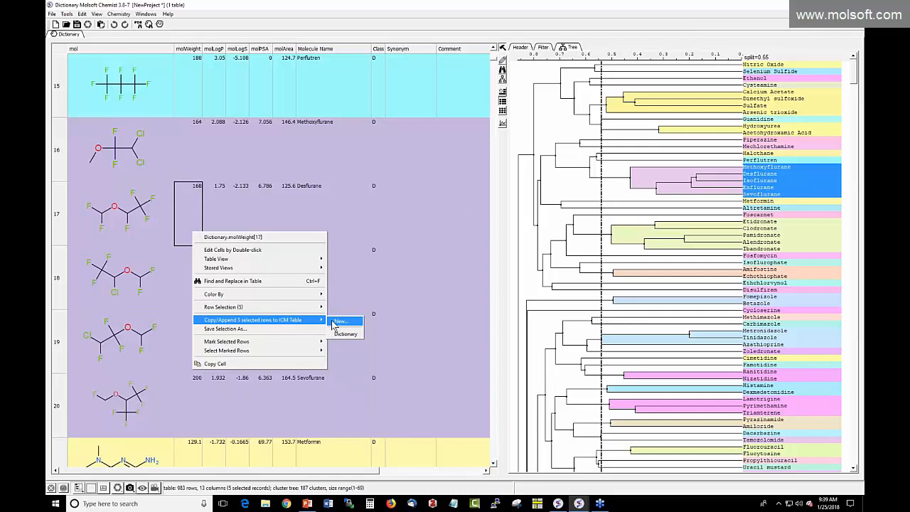
left_click(408, 29)
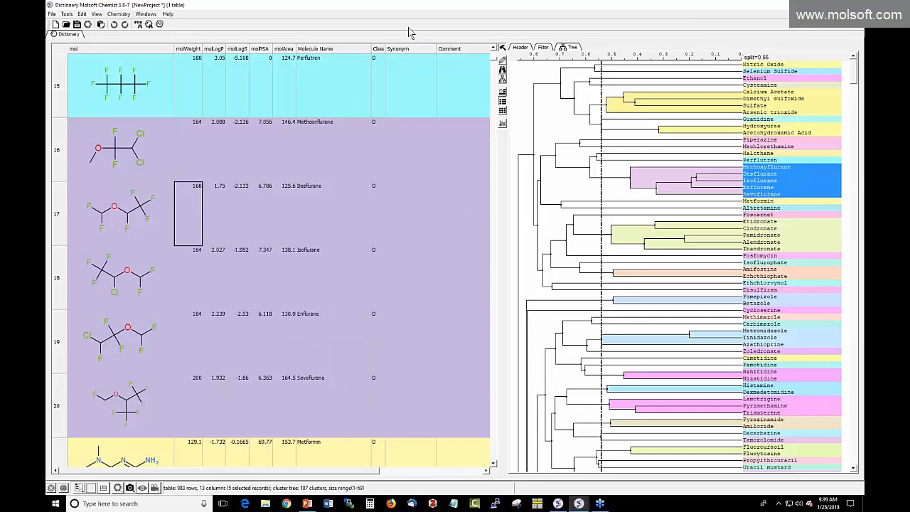
left_click(264, 154)
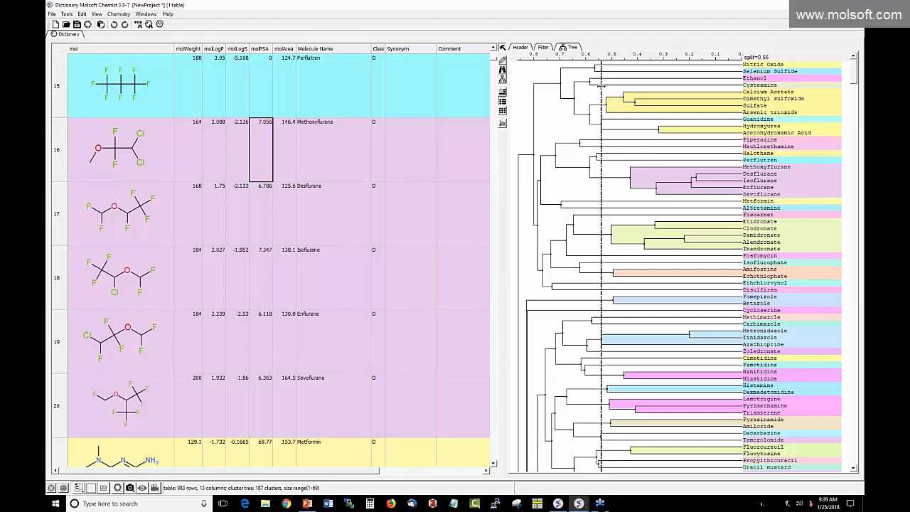
- Regroup the tree's clusters with the split distance at 0.40 and return it to 0.55
left_click_drag(600, 85, 637, 89)
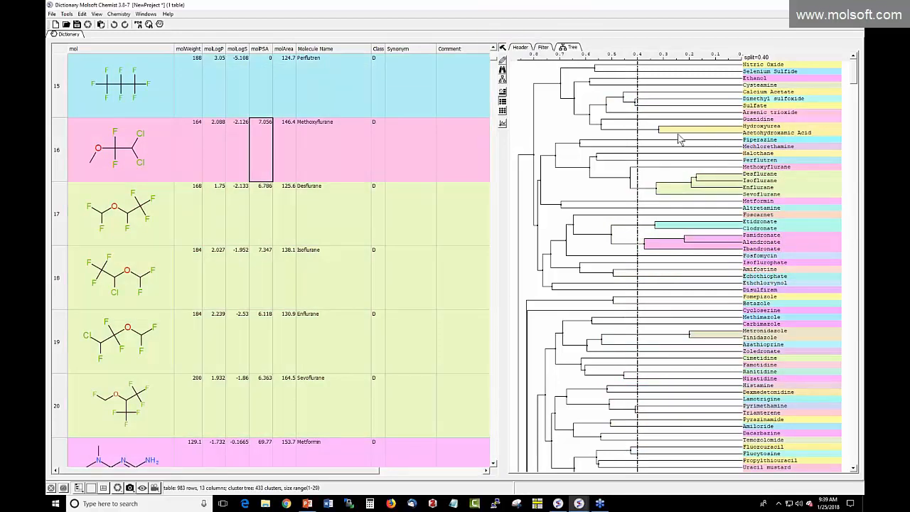
left_click_drag(630, 124, 599, 126)
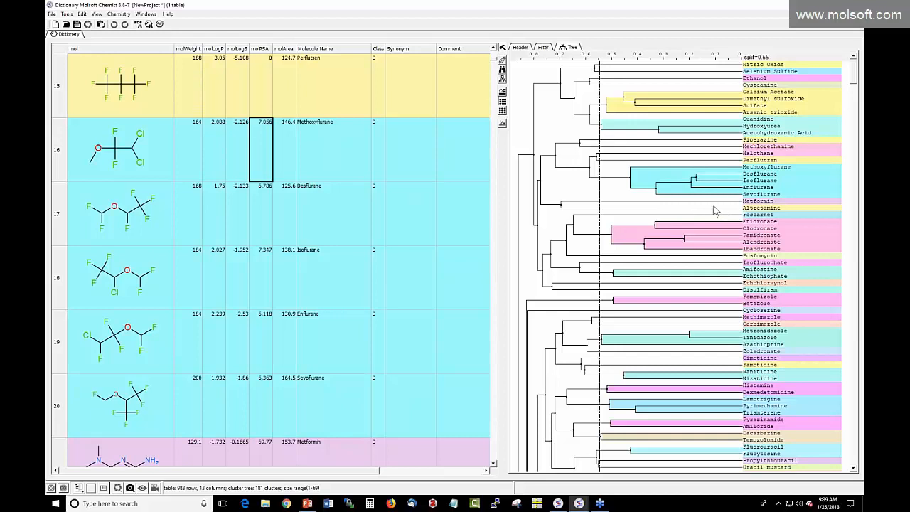
- Select the cluster centers from the tree and look through the selected compound labels
right_click(630, 200)
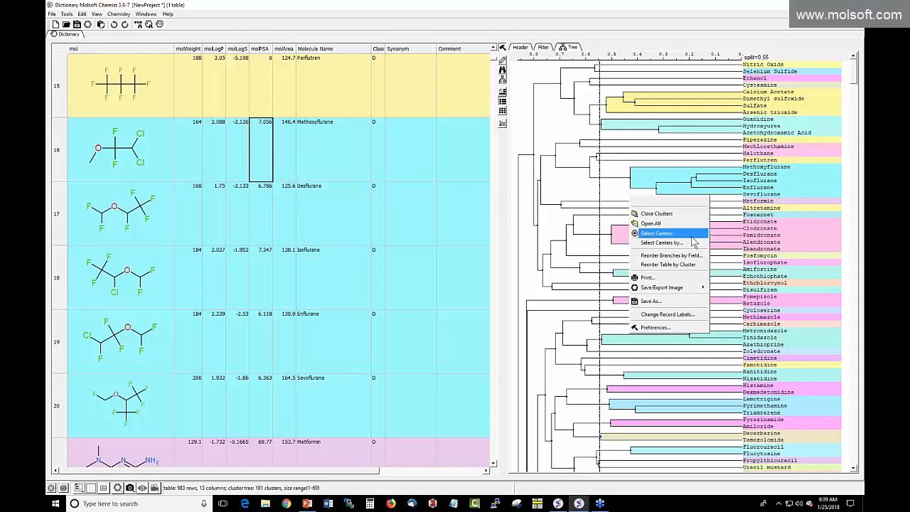
left_click(678, 237)
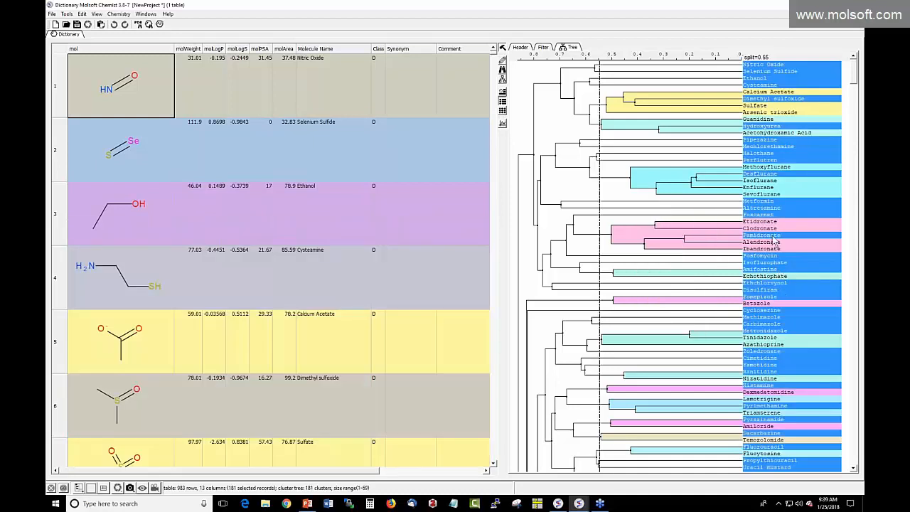
scroll(780, 222, "down", 5)
scroll(779, 222, "up", 3)
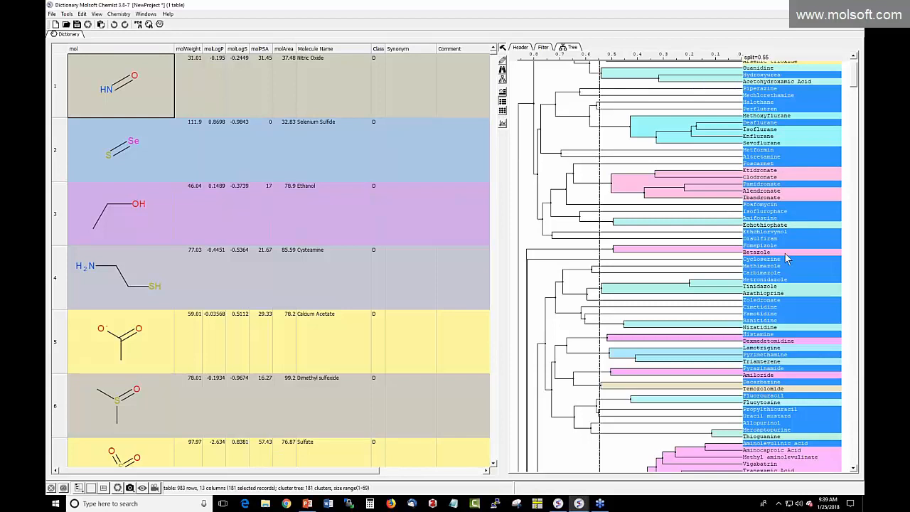
scroll(786, 259, "down", 9)
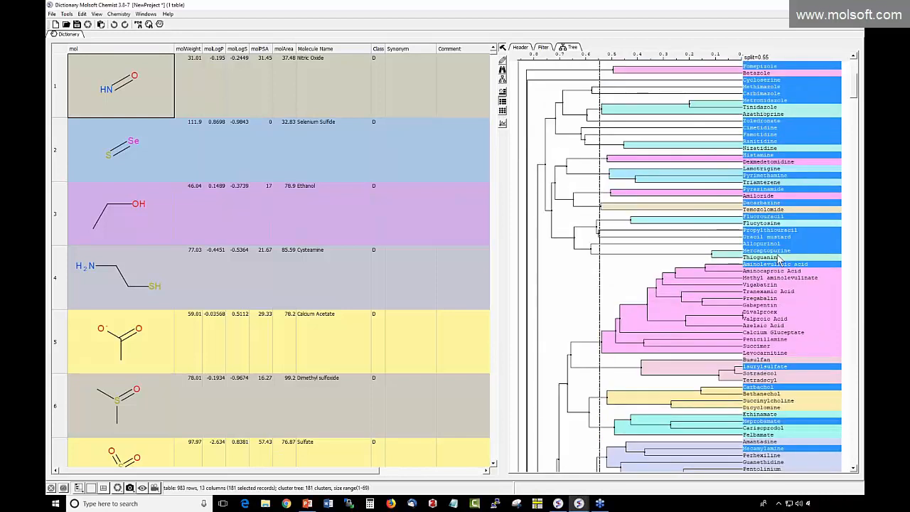
scroll(779, 257, "down", 4)
scroll(709, 250, "up", 4)
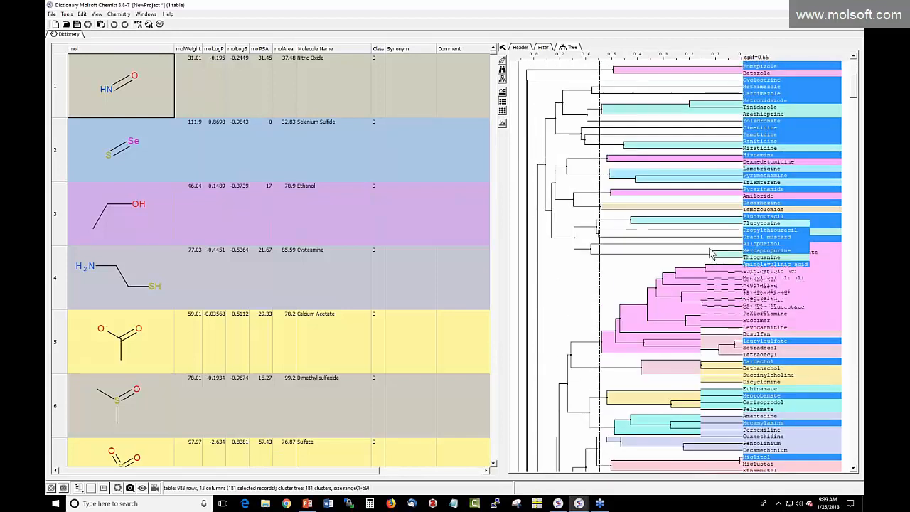
scroll(718, 250, "up", 3)
- Select one compound from each cluster by the minimum value in the molWeight column
right_click(641, 154)
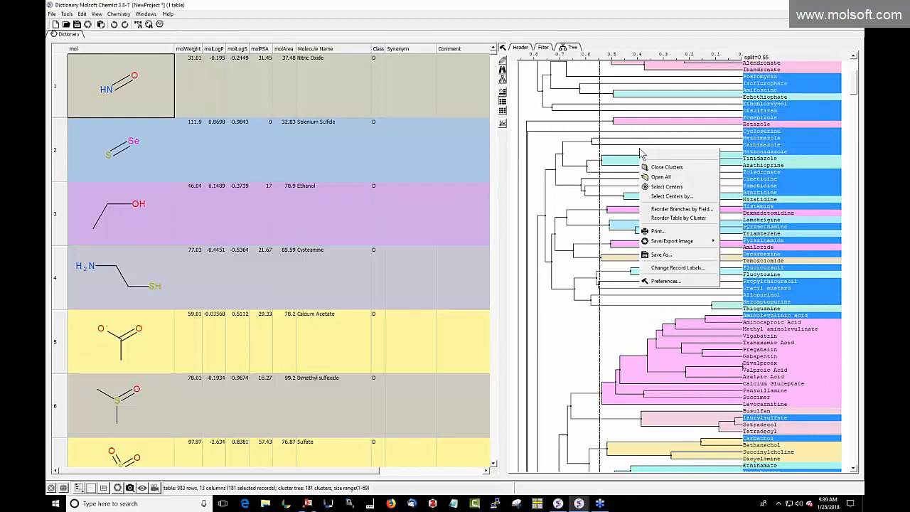
left_click(658, 196)
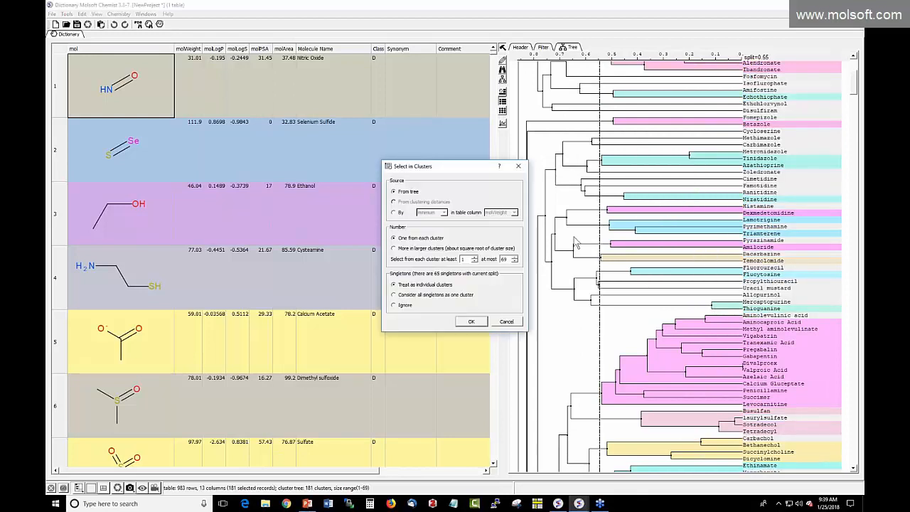
left_click(398, 213)
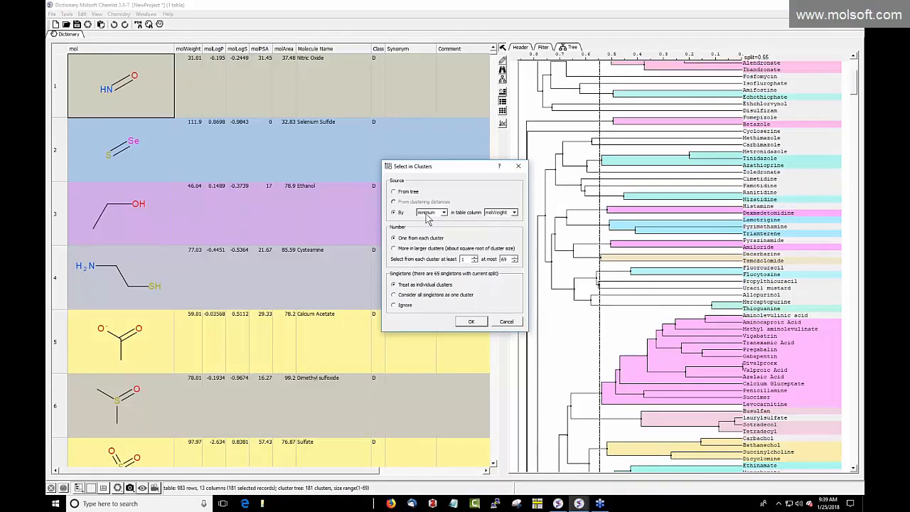
left_click(509, 215)
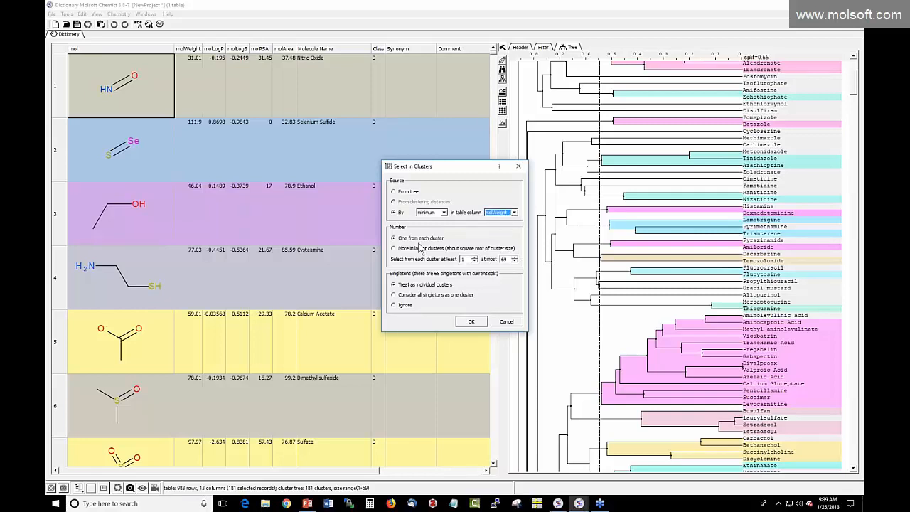
left_click(470, 321)
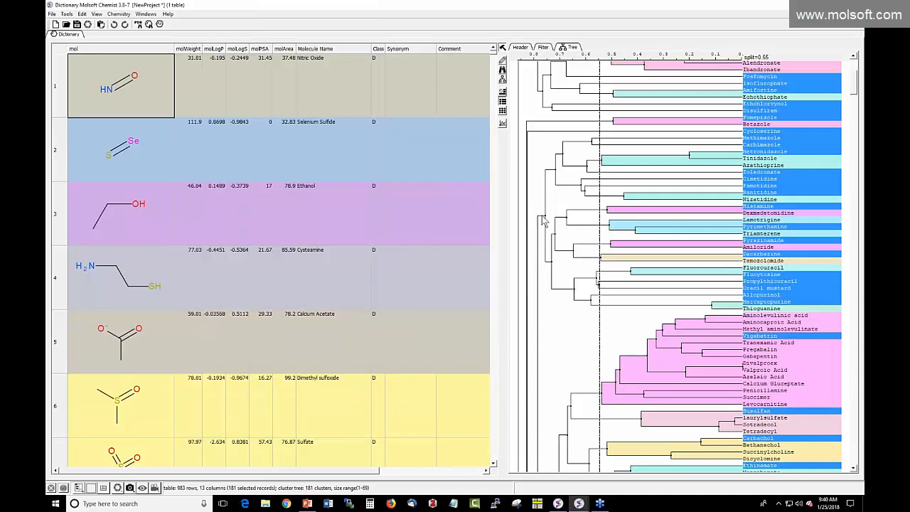
- Review the Select in Clusters options for more picks in larger clusters and minimum or maximum column values, without applying them
right_click(554, 199)
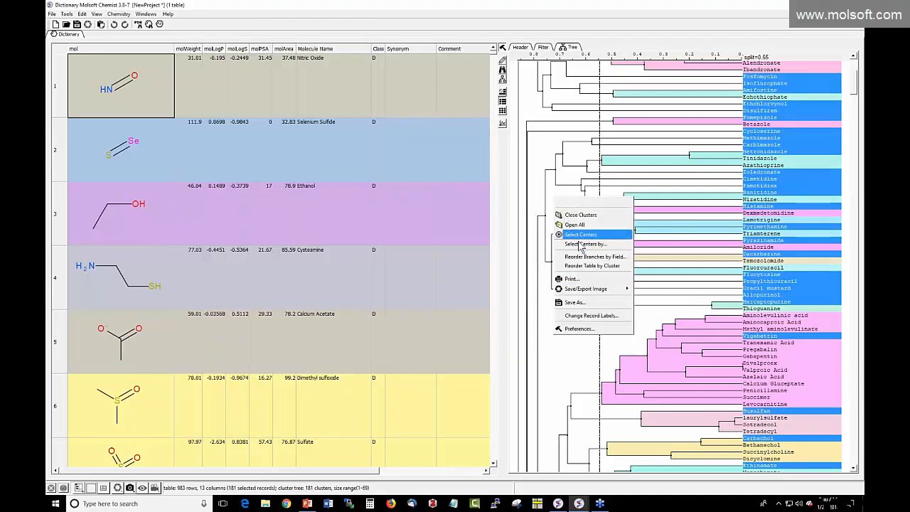
left_click(584, 244)
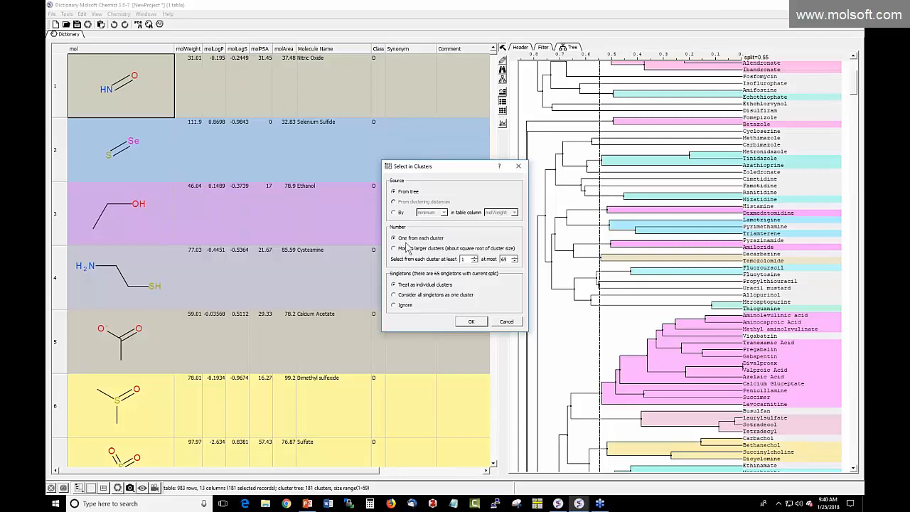
left_click(394, 212)
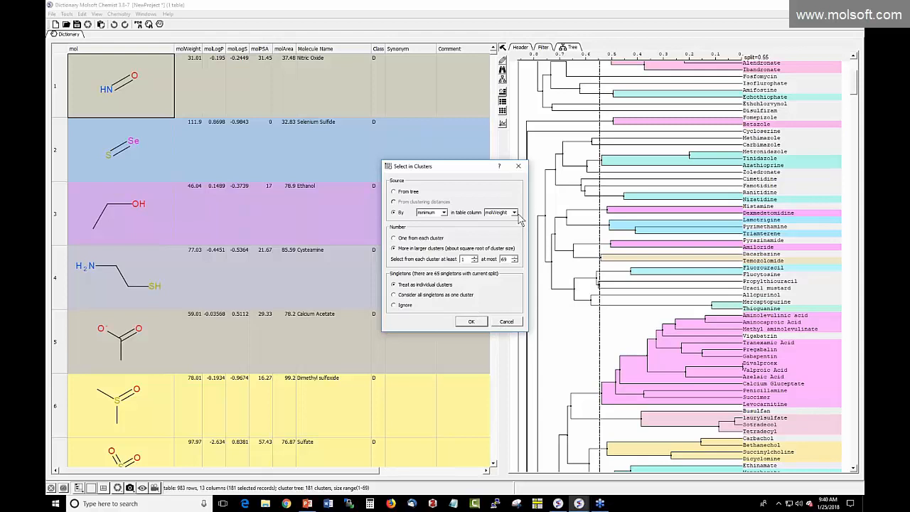
left_click(428, 213)
left_click(429, 217)
left_click(430, 214)
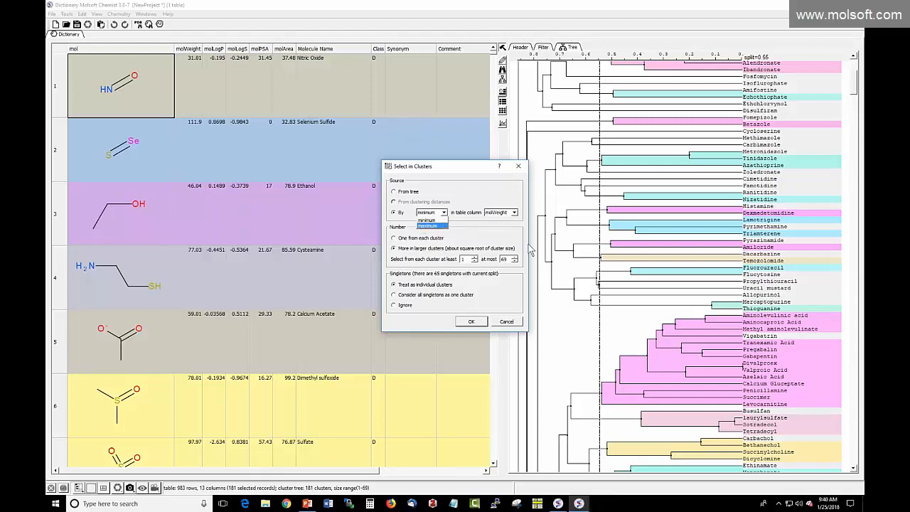
left_click(498, 212)
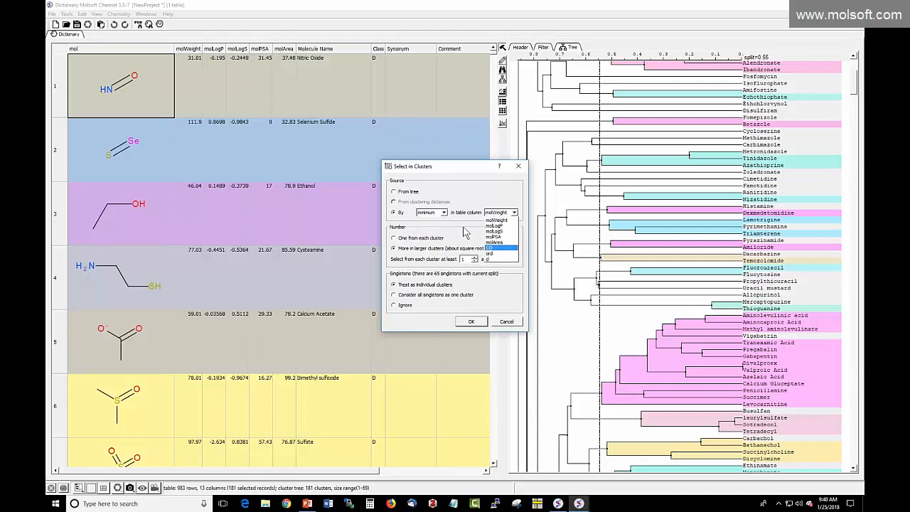
left_click(554, 241)
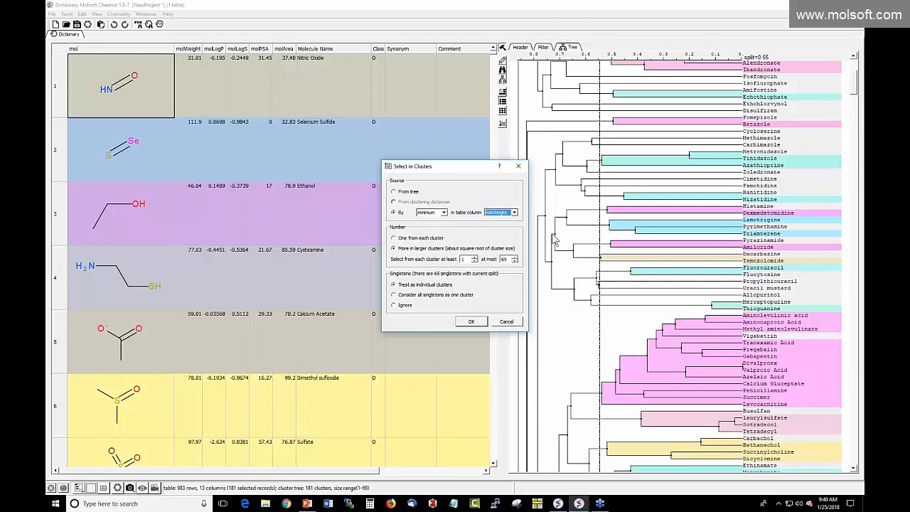
left_click(506, 322)
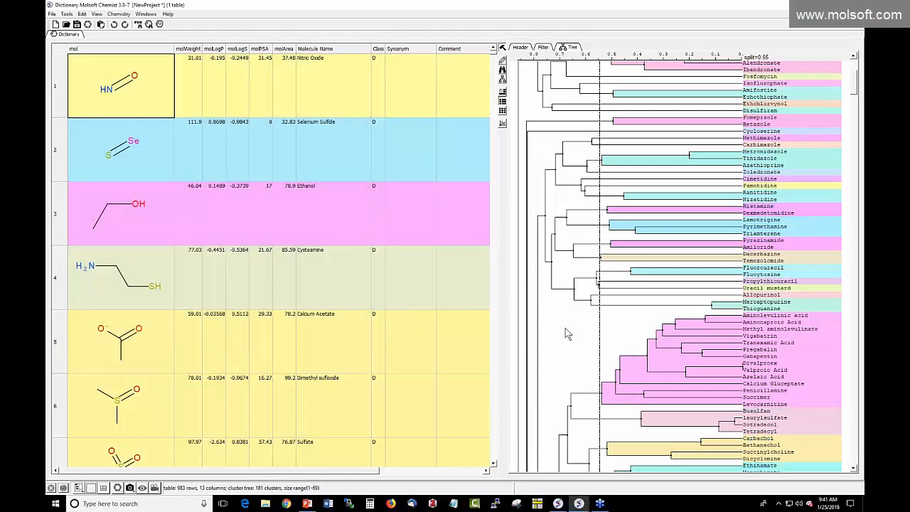
- Enable Reverse Growth in the cluster tree preferences
right_click(564, 324)
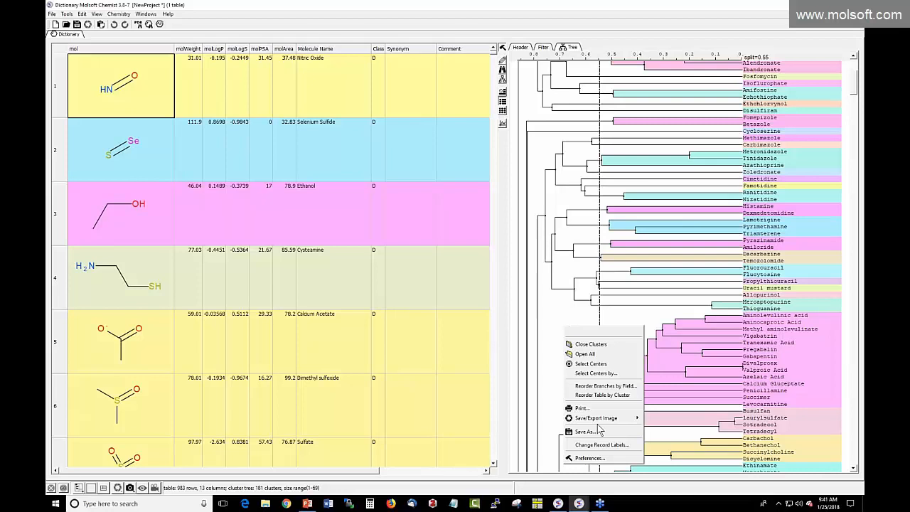
mouse_move(602, 425)
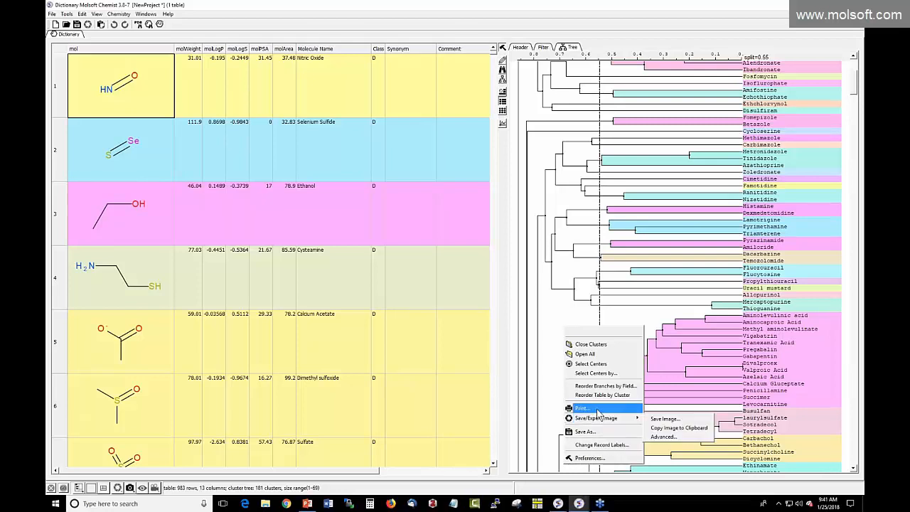
left_click(582, 458)
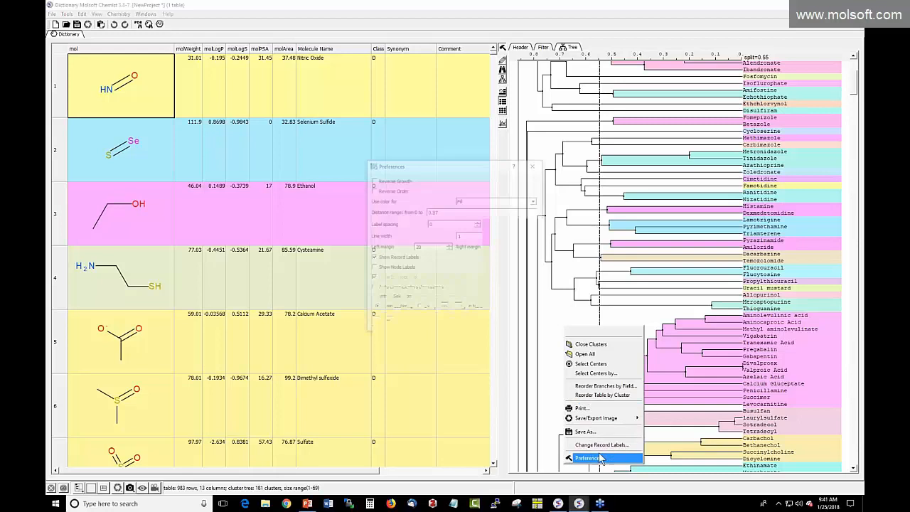
left_click(390, 180)
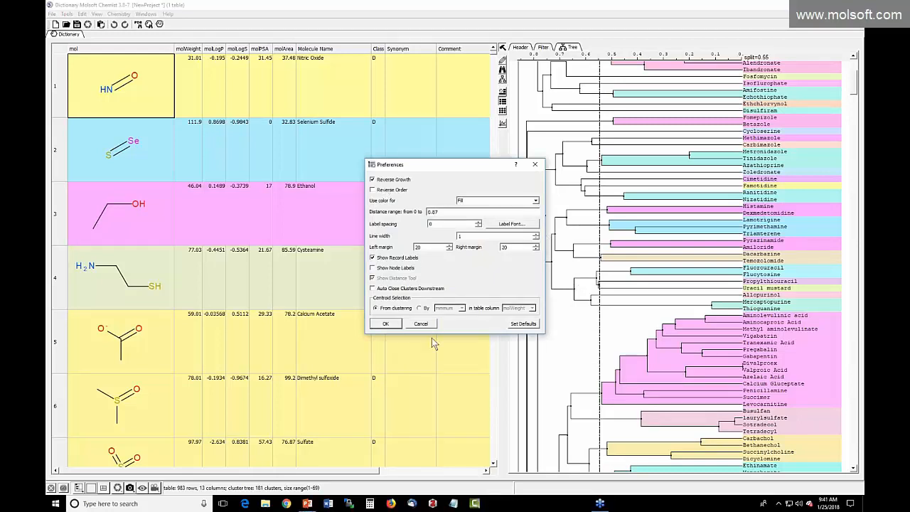
left_click(386, 324)
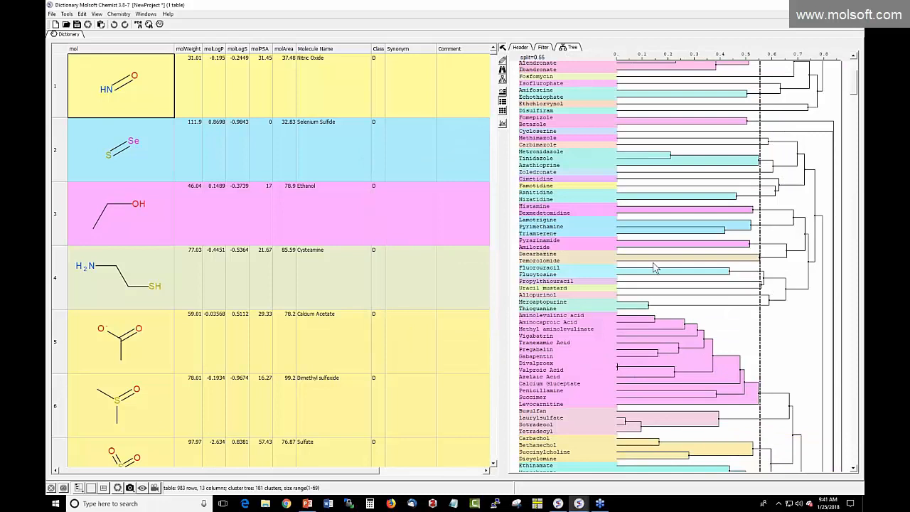
- Turn off Reverse Growth in the cluster tree preferences and set the color use to Color lines
right_click(722, 319)
left_click(754, 452)
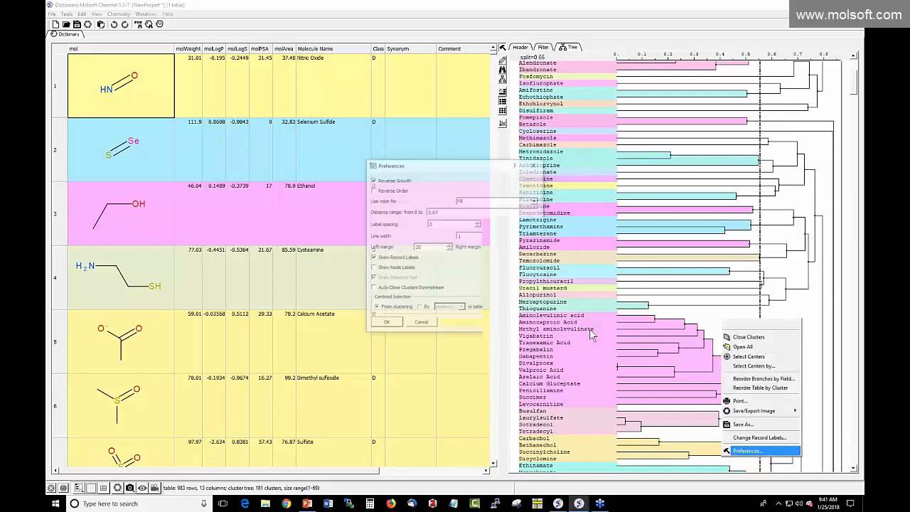
left_click(391, 181)
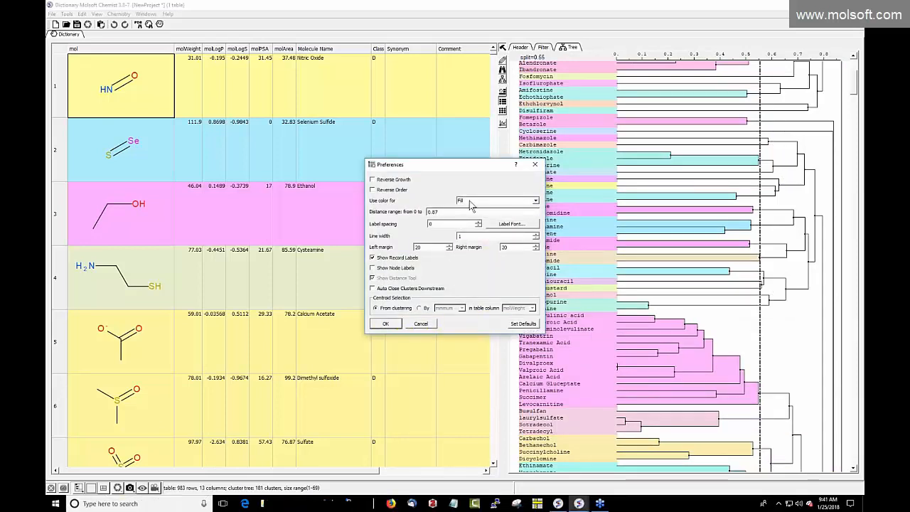
left_click(469, 201)
left_click(483, 211)
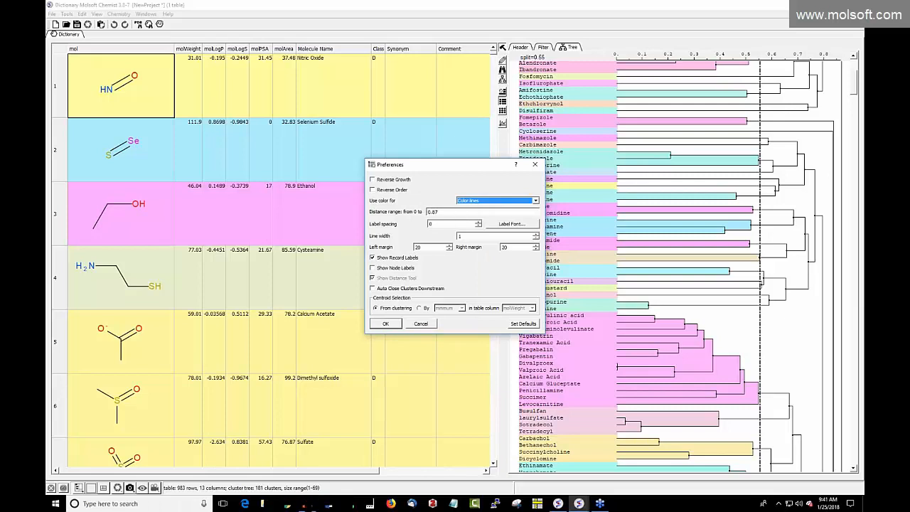
left_click(385, 324)
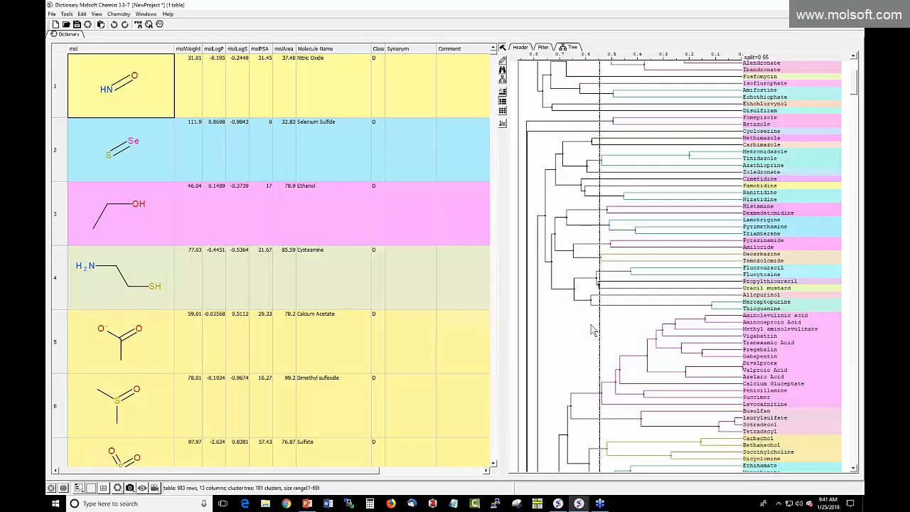
- Review the cluster tree preferences, such as label spacing, line width and centroid selection, without applying any change
right_click(568, 331)
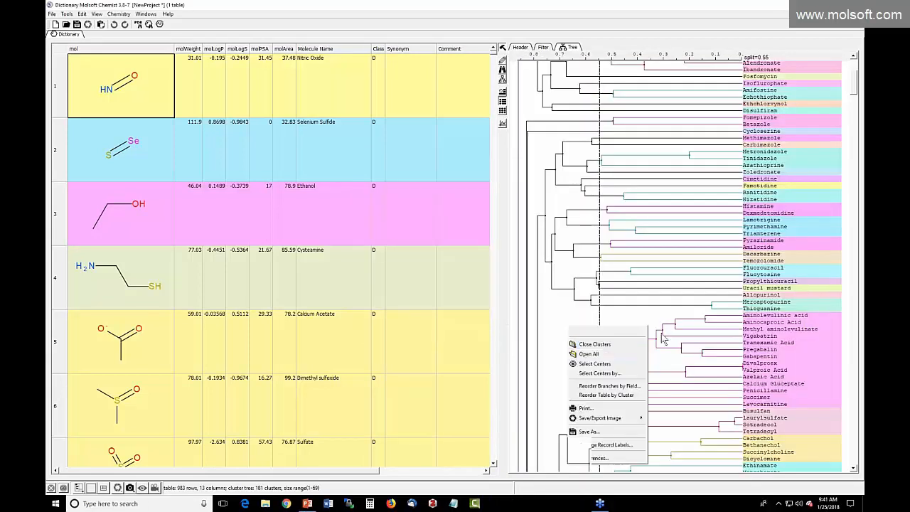
left_click(593, 458)
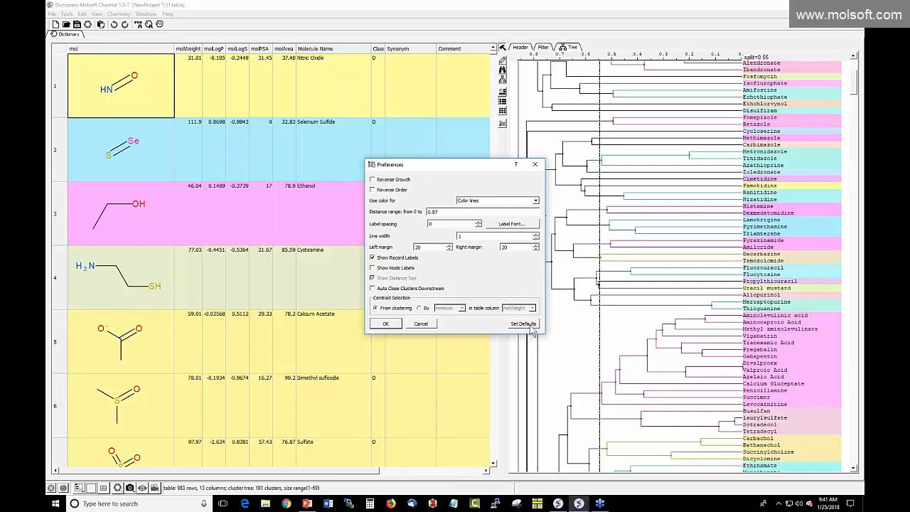
left_click(419, 324)
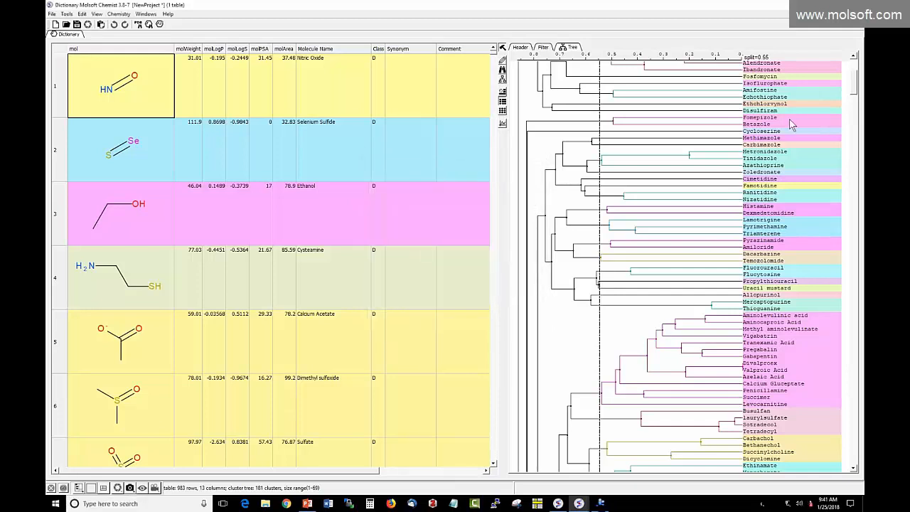
- Append the molWeight column to the text format of the cluster tree's record labels
scroll(784, 146, "up", 5)
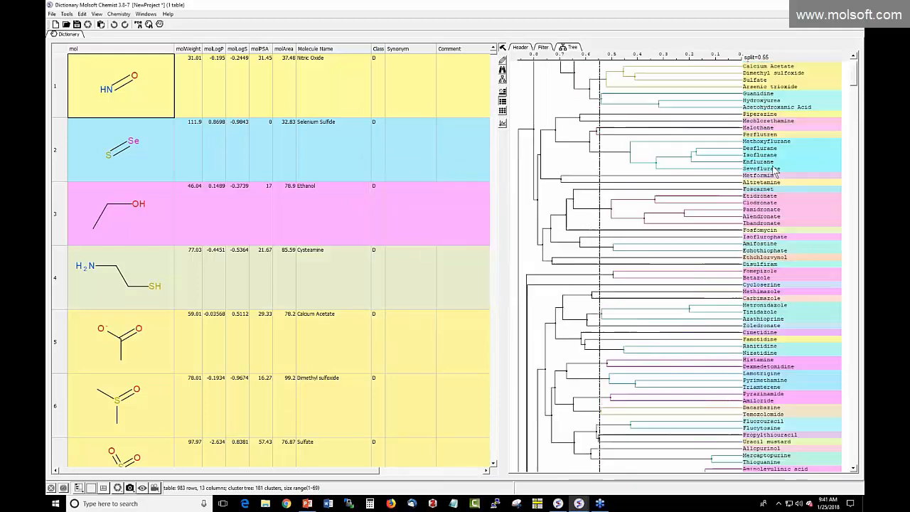
right_click(734, 165)
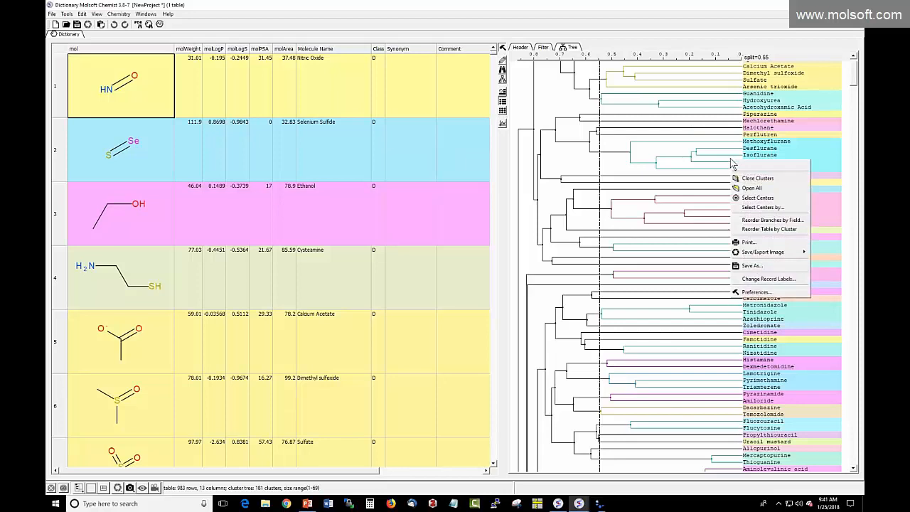
left_click(766, 279)
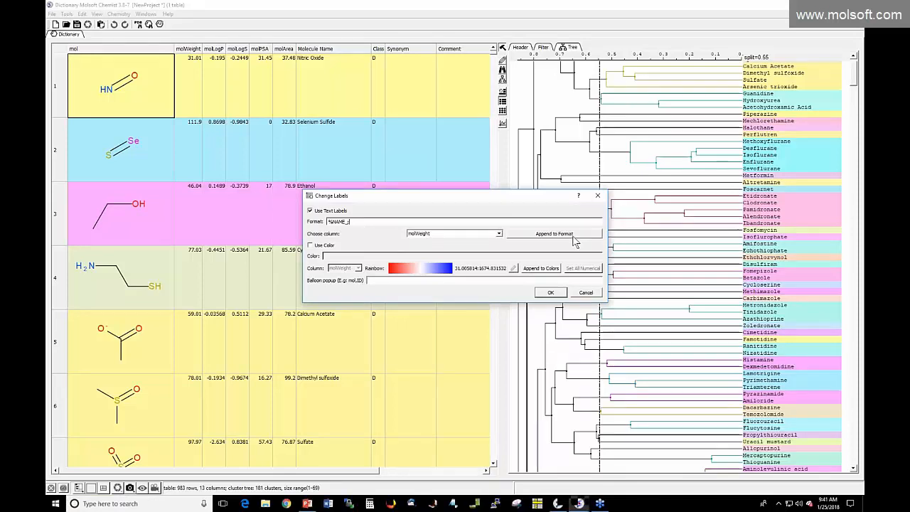
left_click(552, 292)
right_click(579, 262)
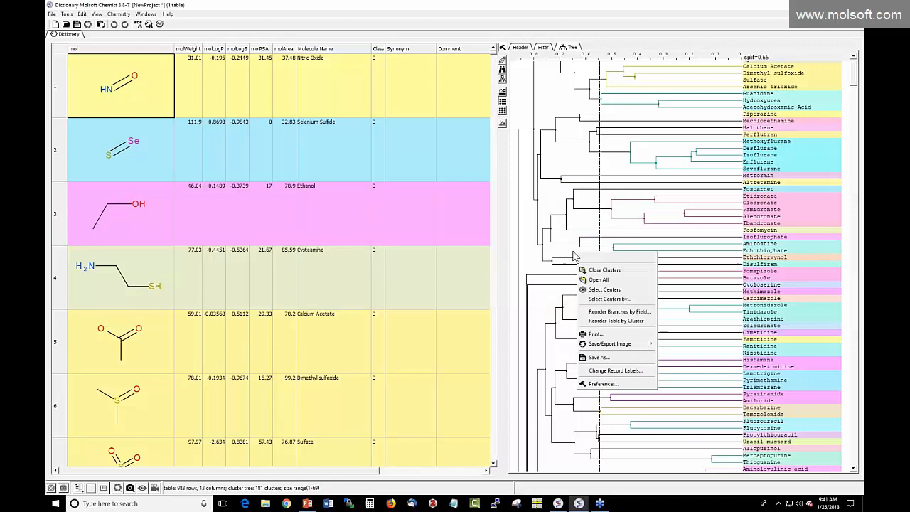
left_click(605, 370)
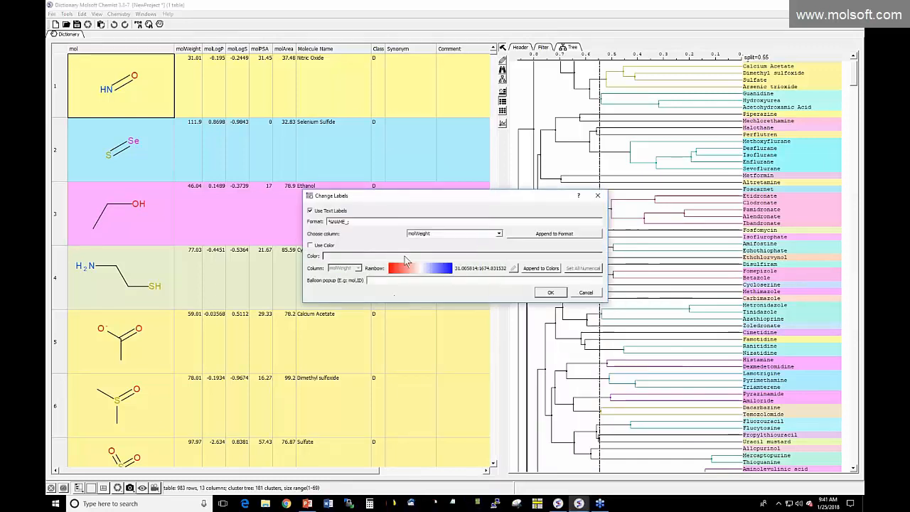
left_click(476, 236)
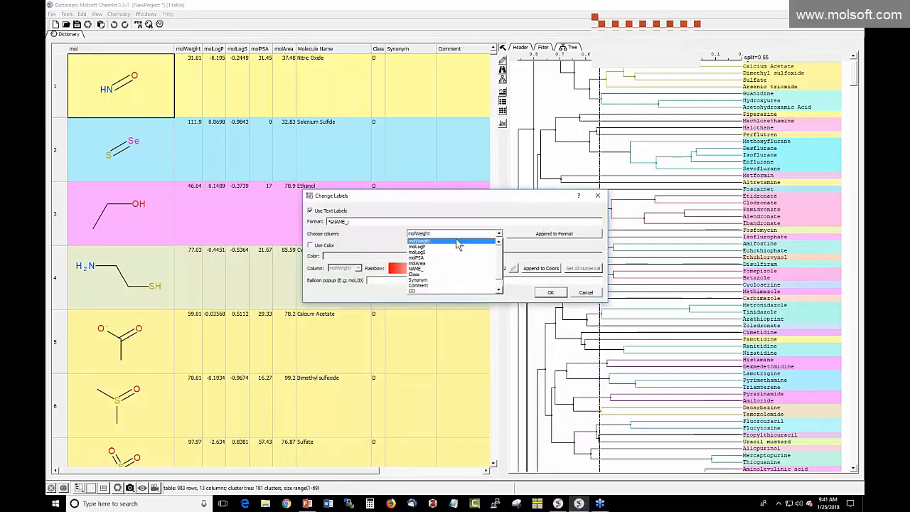
left_click(461, 239)
left_click(532, 236)
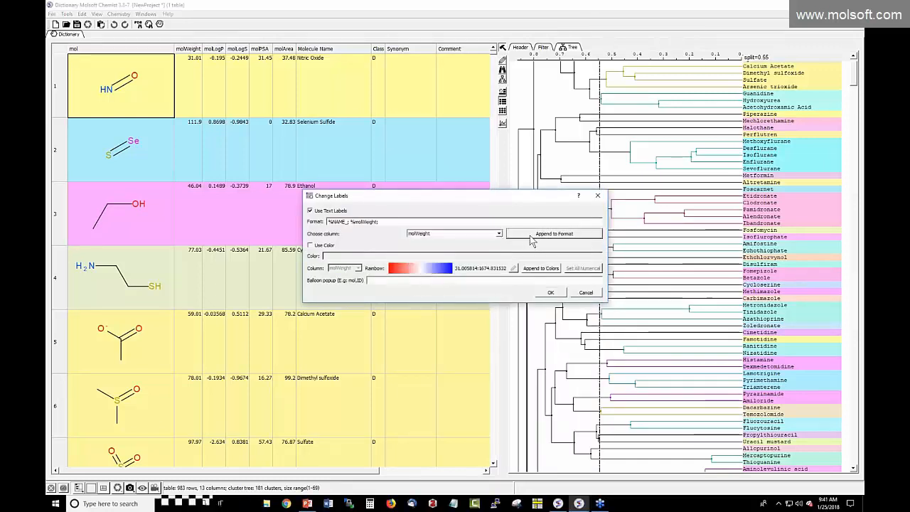
left_click(550, 292)
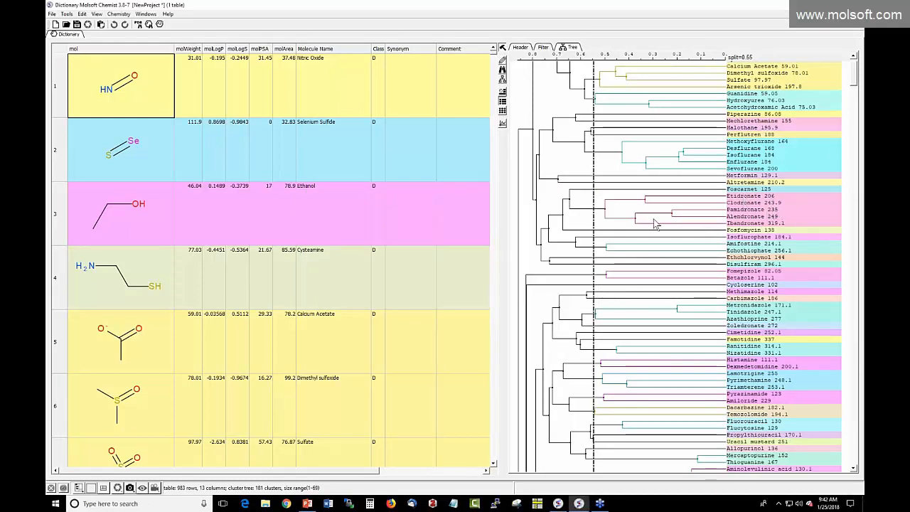
- Color the tree's record labels by molWeight, molLogP, molLogS, molPSA and molArea, leaving the other numerical columns out
right_click(569, 169)
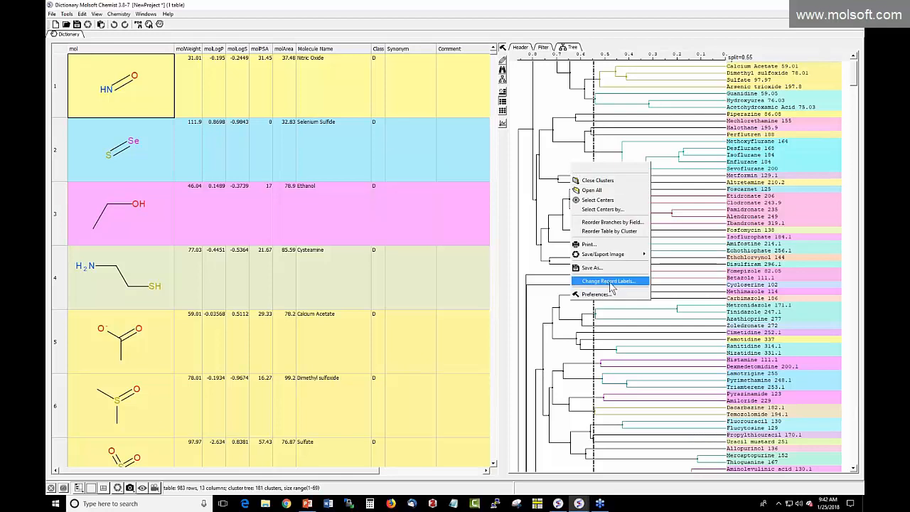
left_click(610, 281)
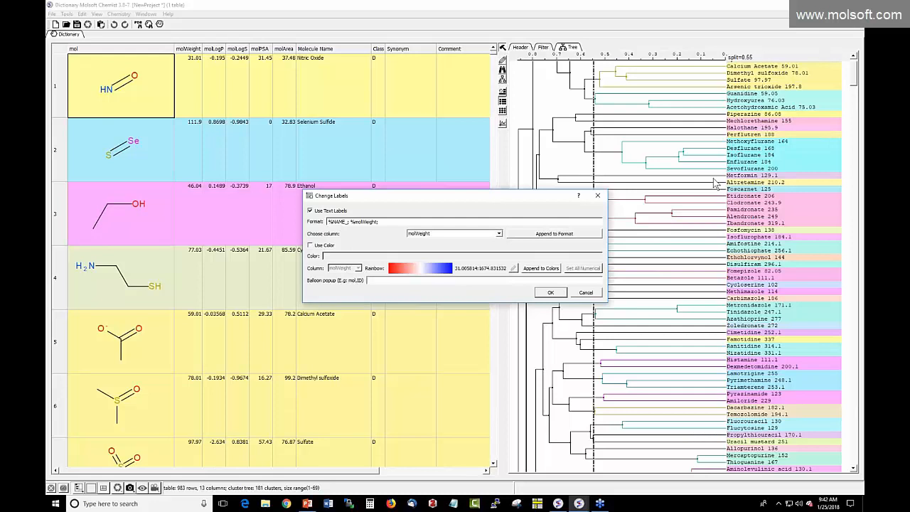
left_click(310, 245)
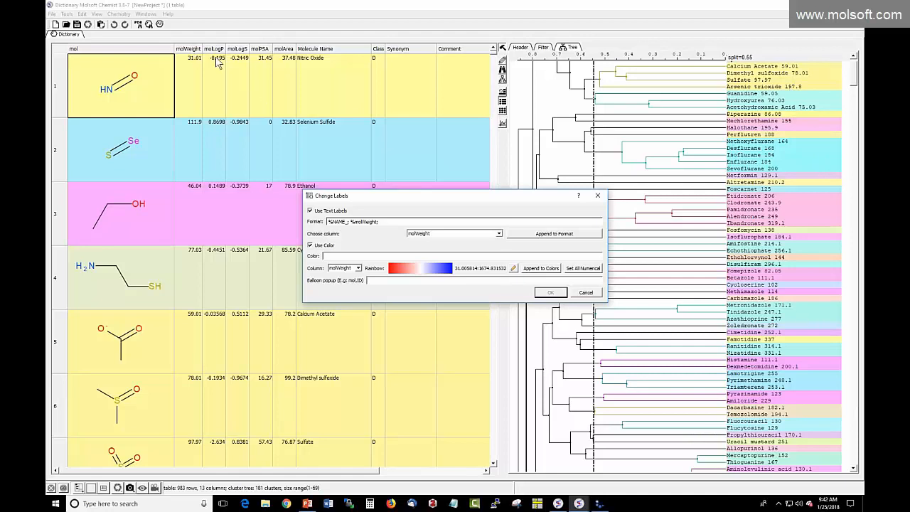
left_click(583, 272)
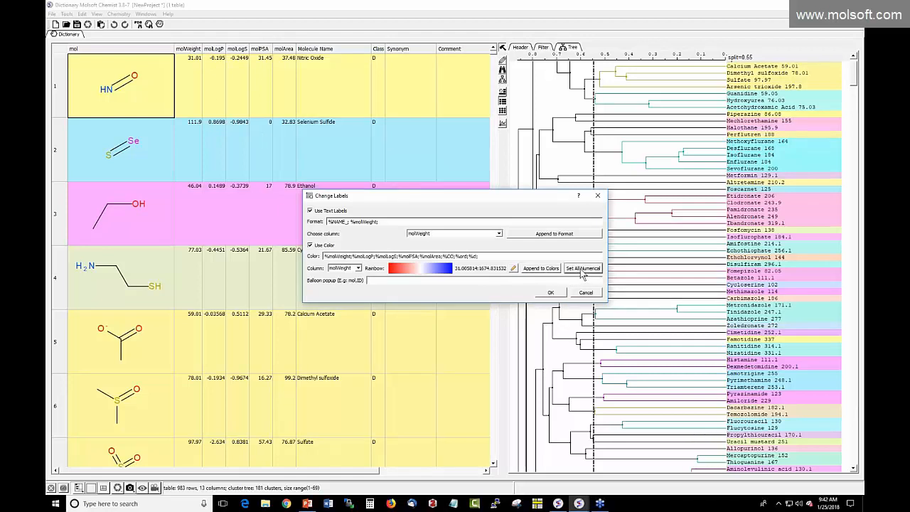
left_click(331, 256)
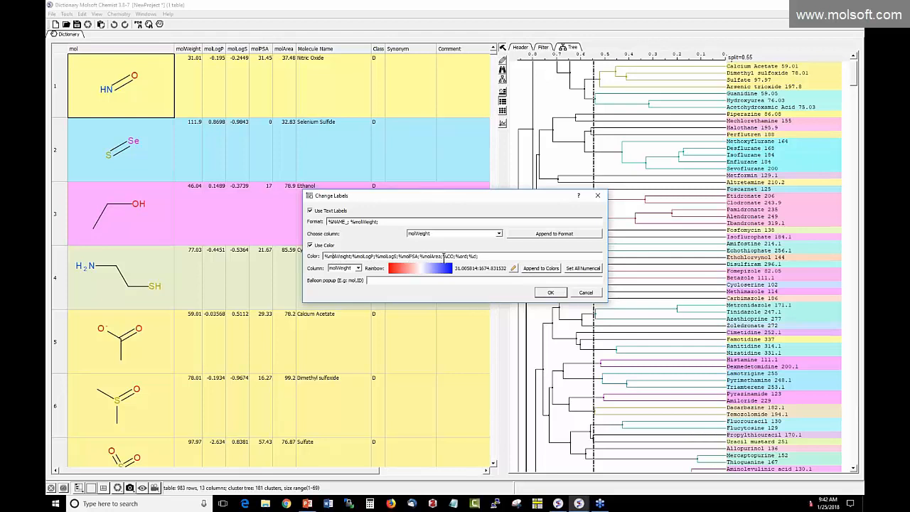
left_click_drag(444, 258, 487, 258)
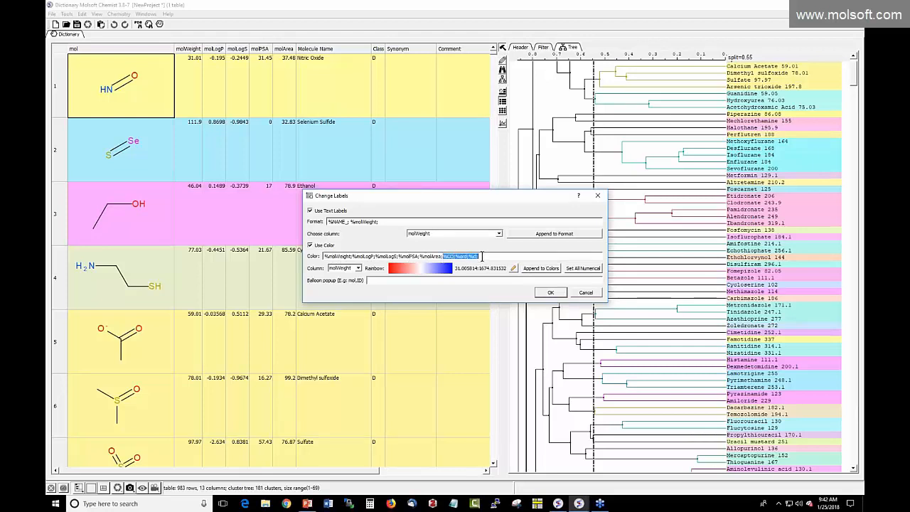
key("BackSpace")
left_click(548, 293)
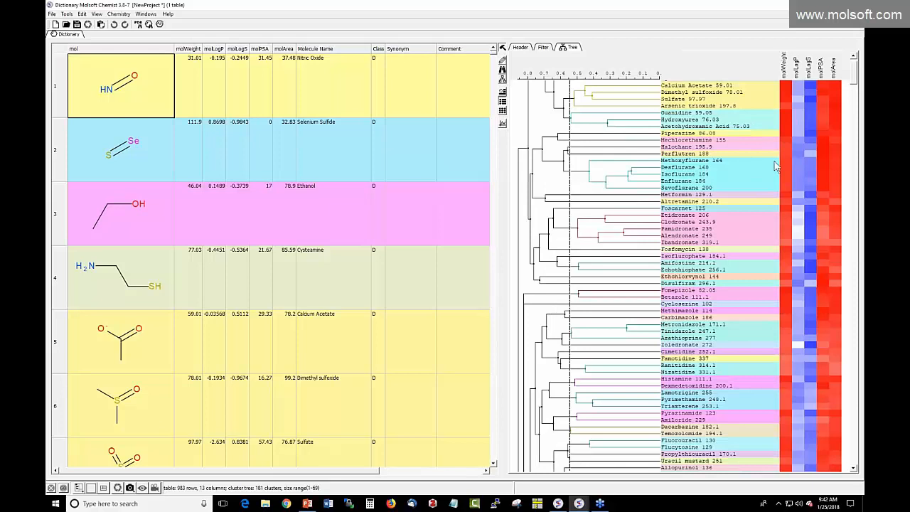
- Examine the property color columns along the cluster tree, selecting the Lactulose and Amikacin records to compare their values
scroll(776, 165, "up", 2)
scroll(808, 151, "down", 10)
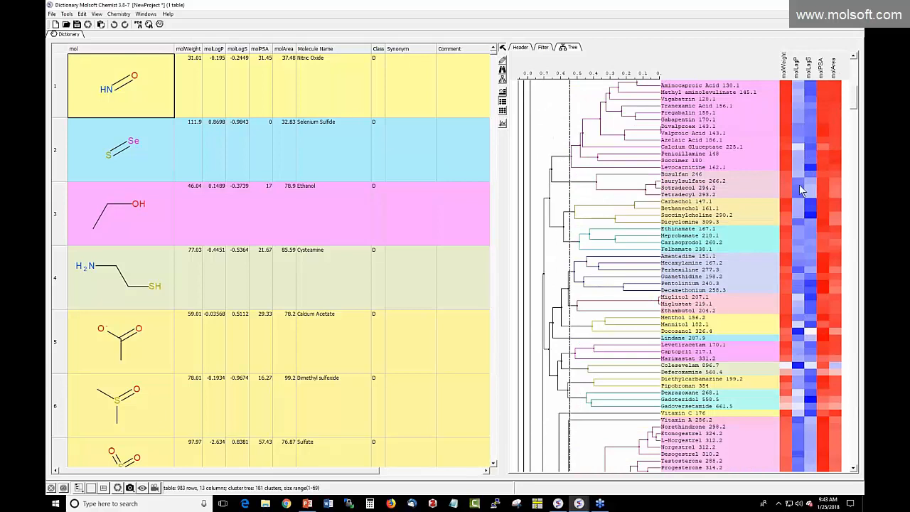
scroll(799, 192, "down", 10)
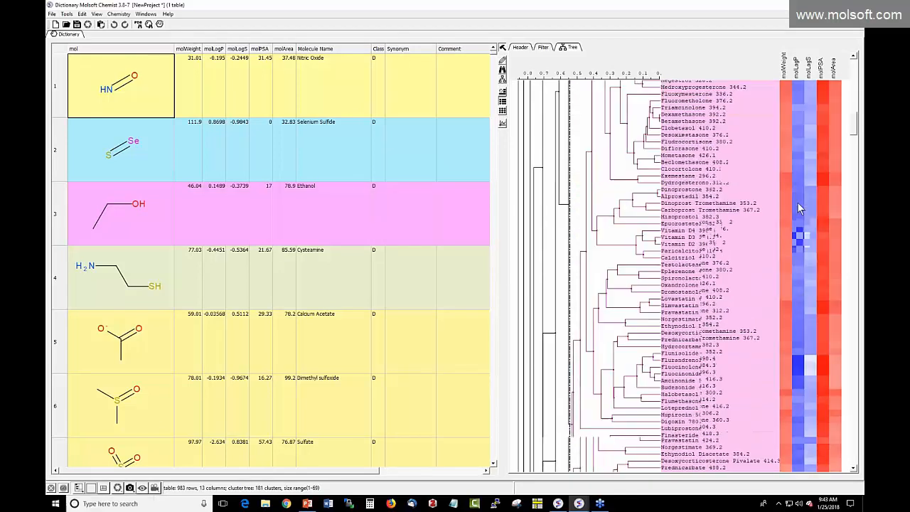
scroll(802, 210, "down", 10)
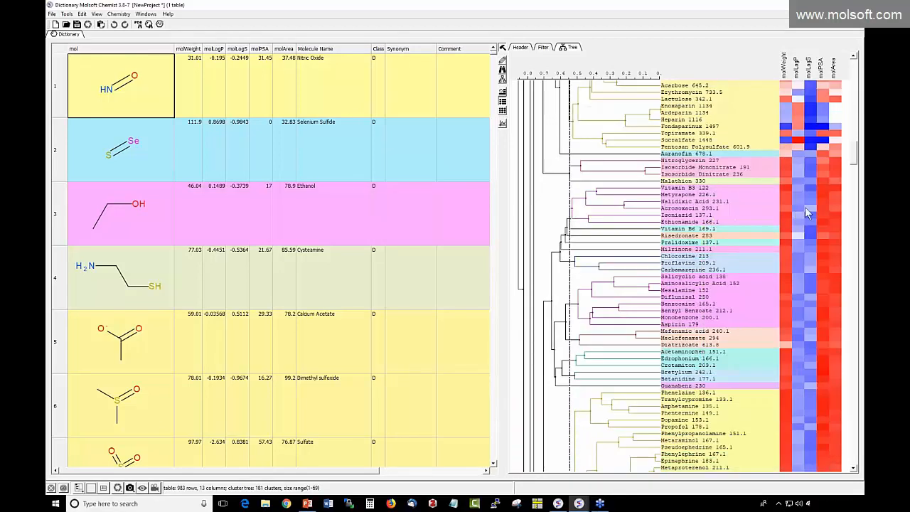
left_click(808, 214)
scroll(808, 213, "up", 3)
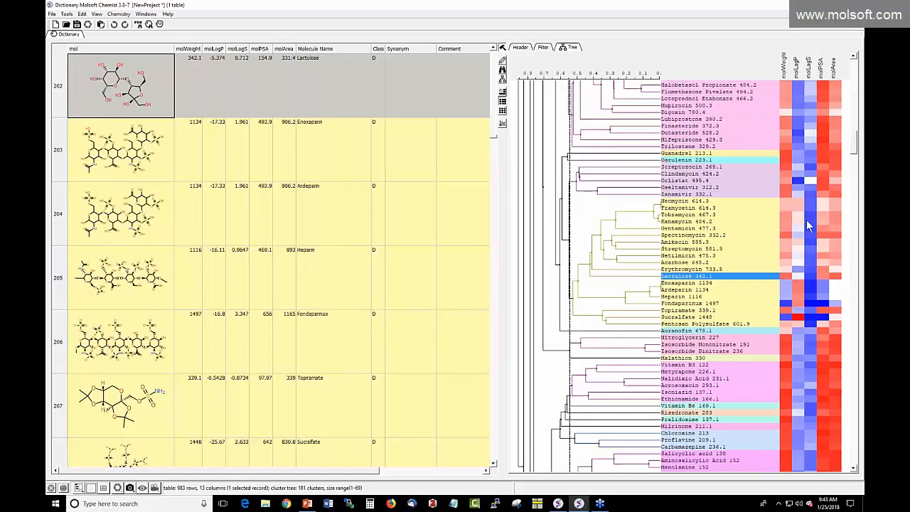
left_click(783, 240)
scroll(784, 249, "up", 4)
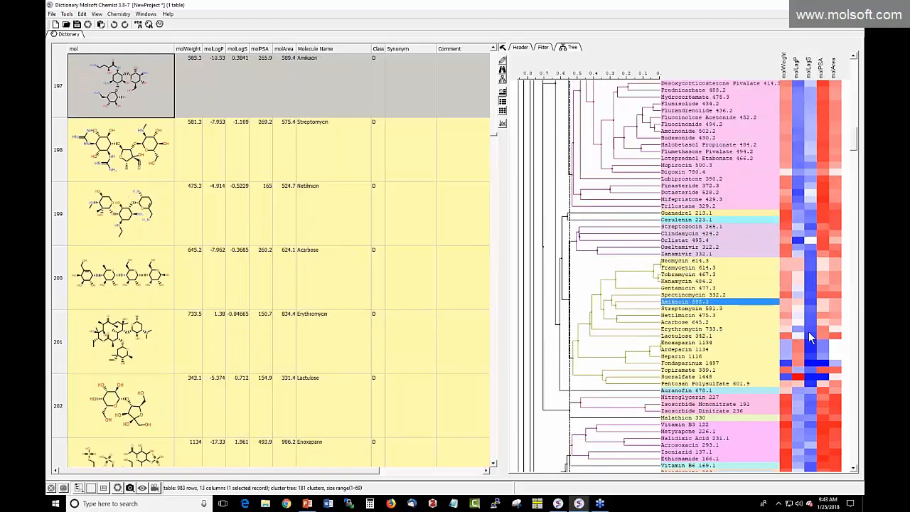
- Move the cluster split distance to about 0.3 and select the branch running from Testosterone to Medroxyprogesterone
scroll(783, 253, "up", 14)
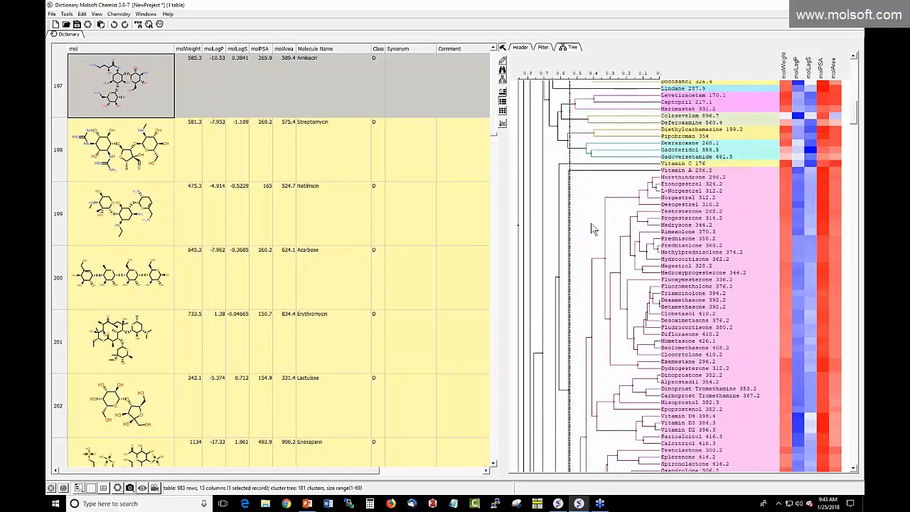
left_click_drag(574, 190, 612, 189)
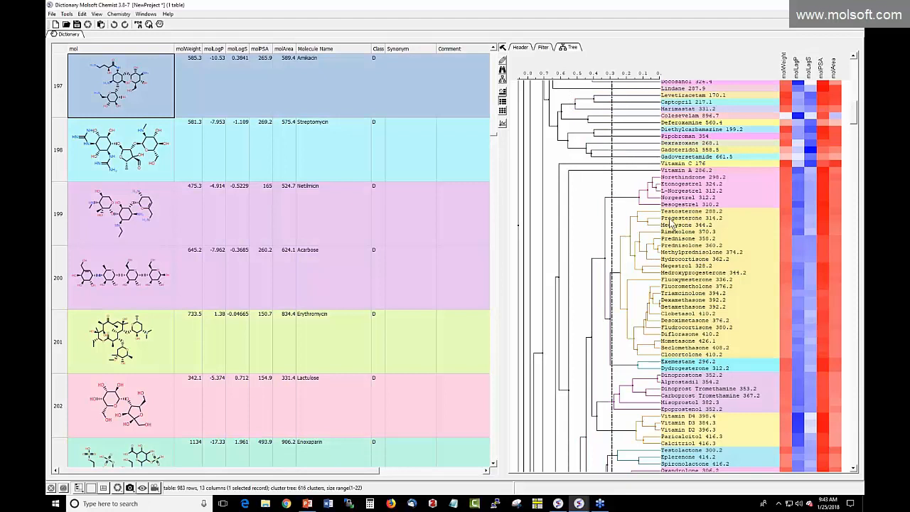
left_click(653, 186)
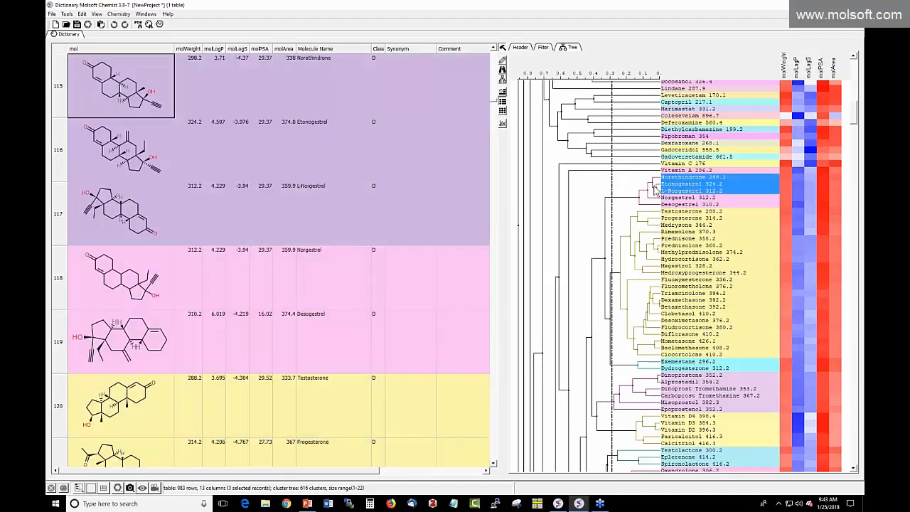
left_click(641, 203)
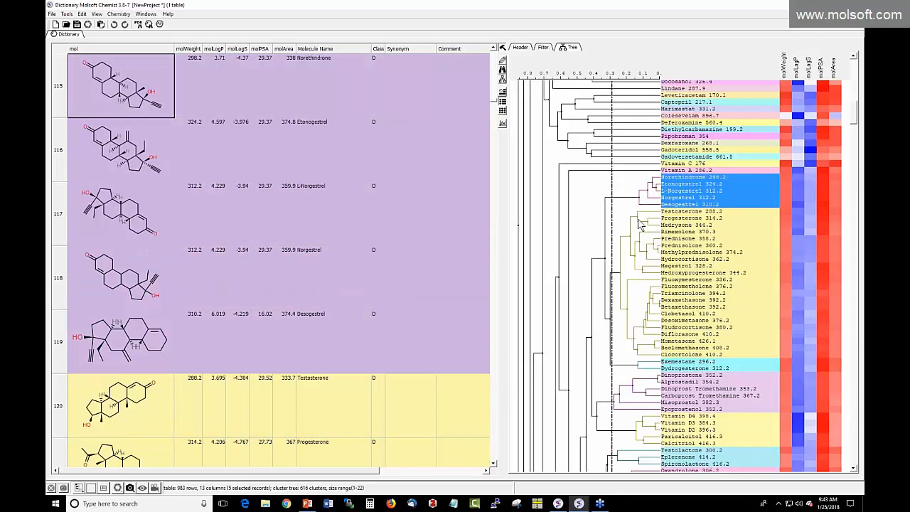
left_click(639, 219)
left_click(632, 242)
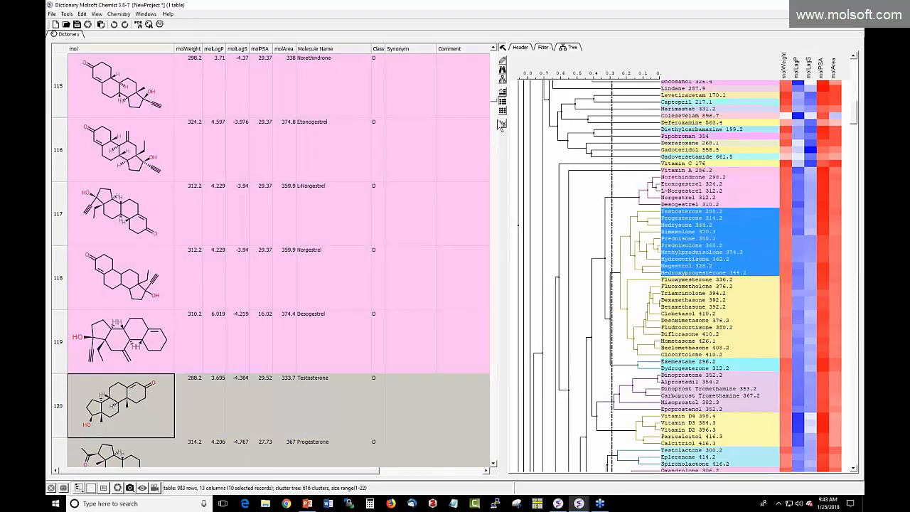
- Review the clustering parameters, including Maximum Common Substructure for nodes, without applying them, and clear the branch selection
left_click(502, 82)
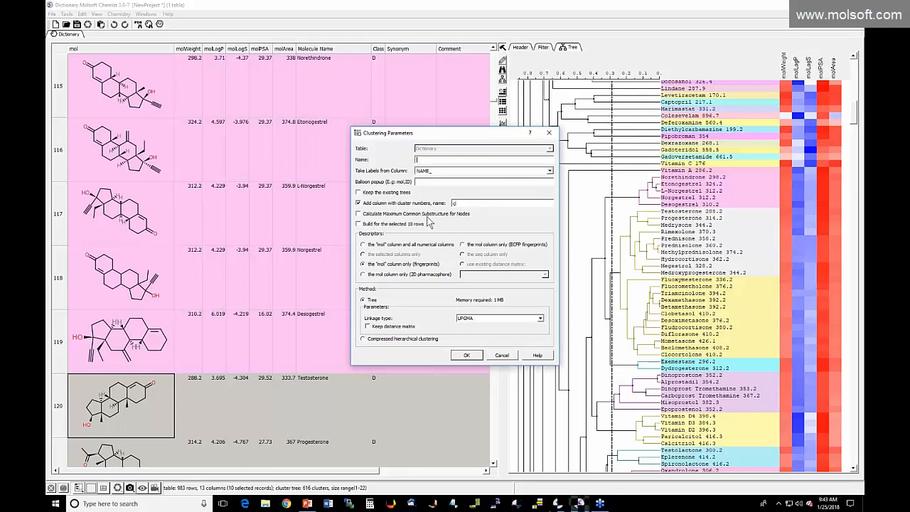
left_click(501, 355)
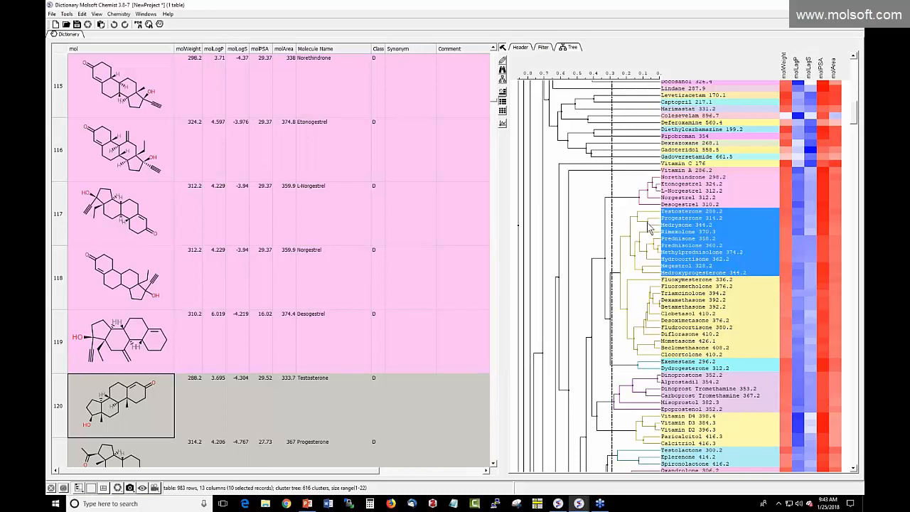
left_click(635, 231)
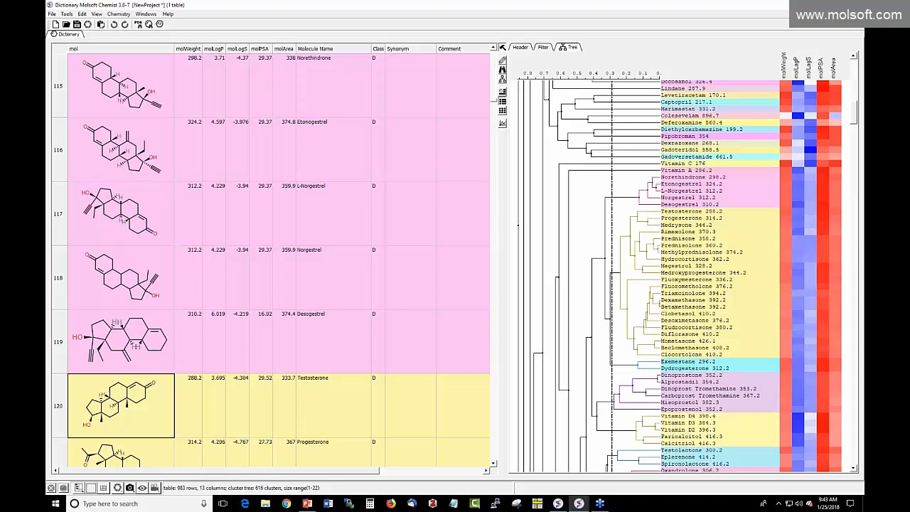
- Switch to the drugmcc project window and delete the chembl_COX2_1 table
key("alt+Tab")
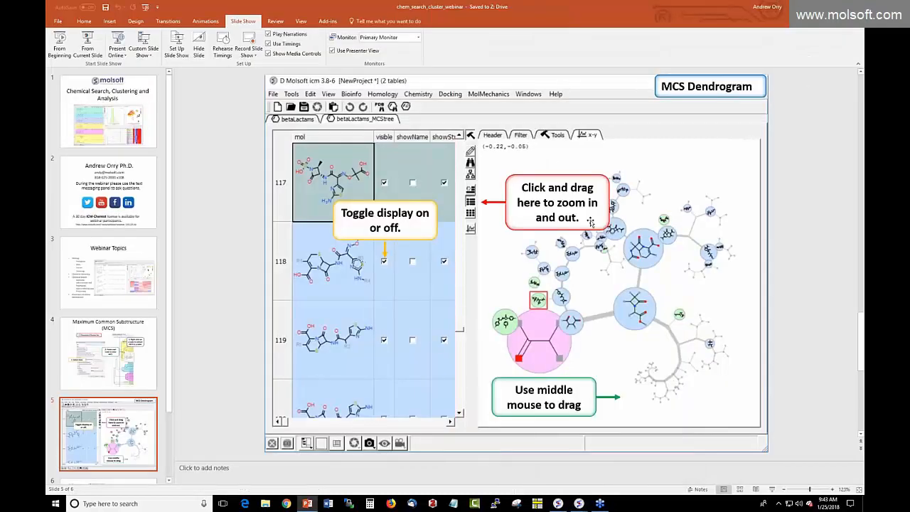
mouse_move(578, 503)
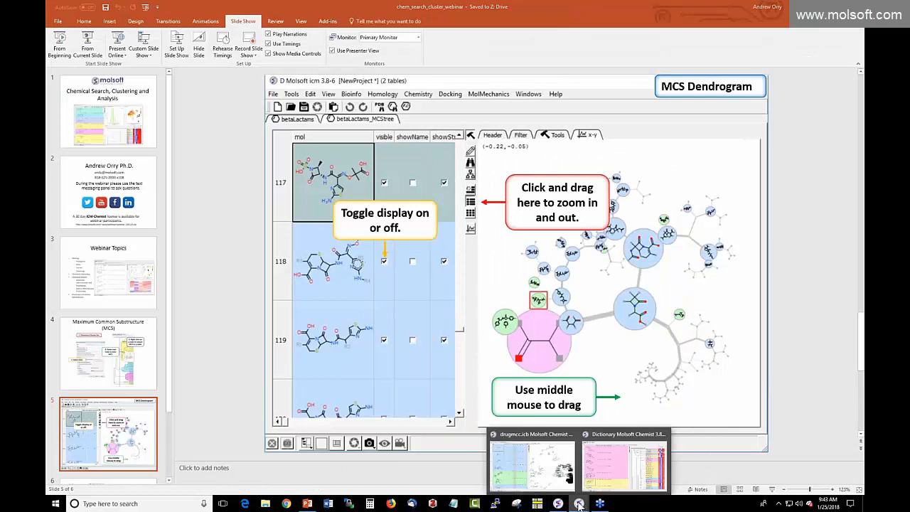
left_click(533, 482)
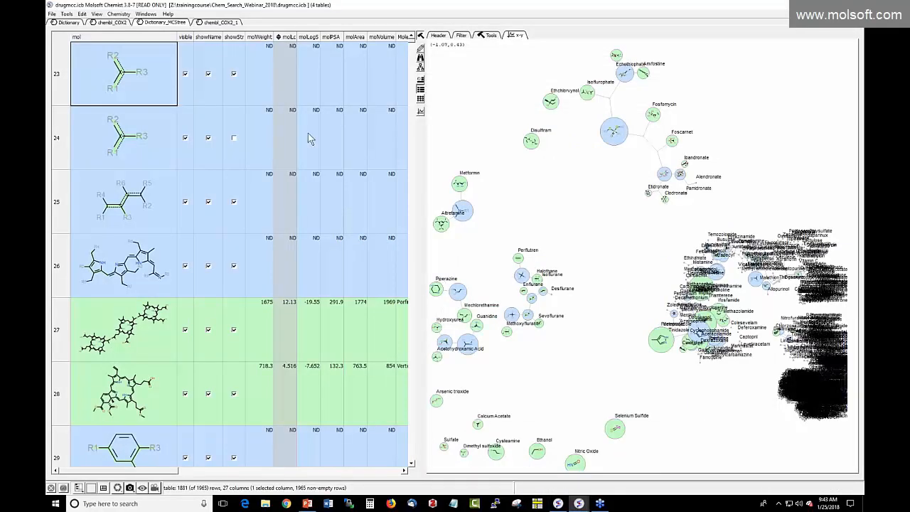
left_click(218, 22)
right_click(207, 25)
left_click(235, 108)
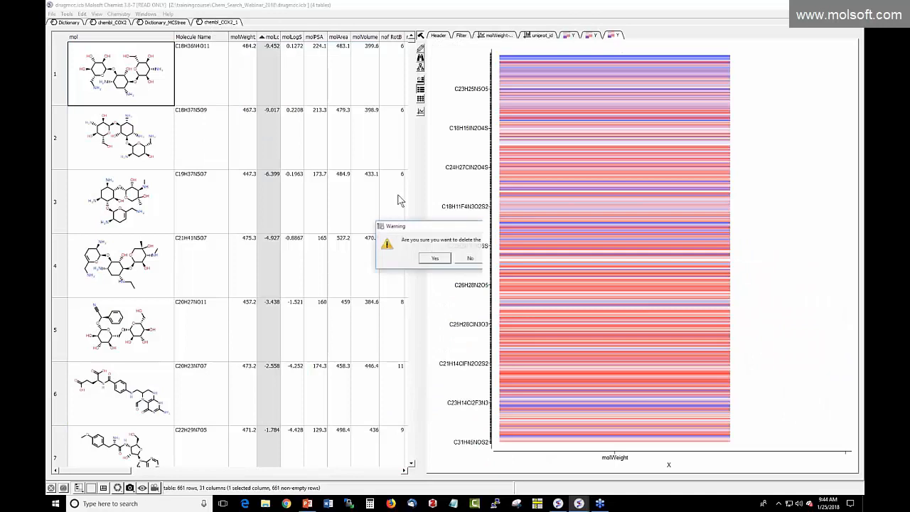
left_click(431, 259)
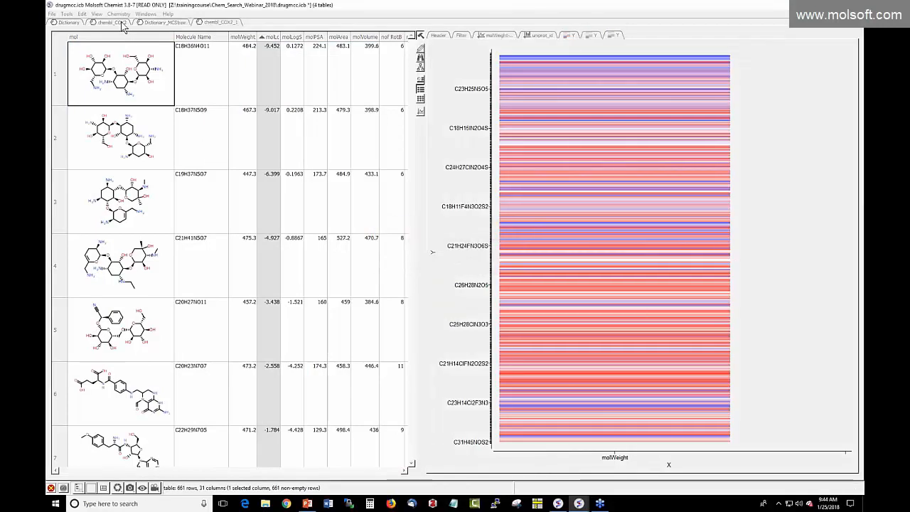
- Delete the chembl_COX2 table from the drugmcc project
left_click(122, 24)
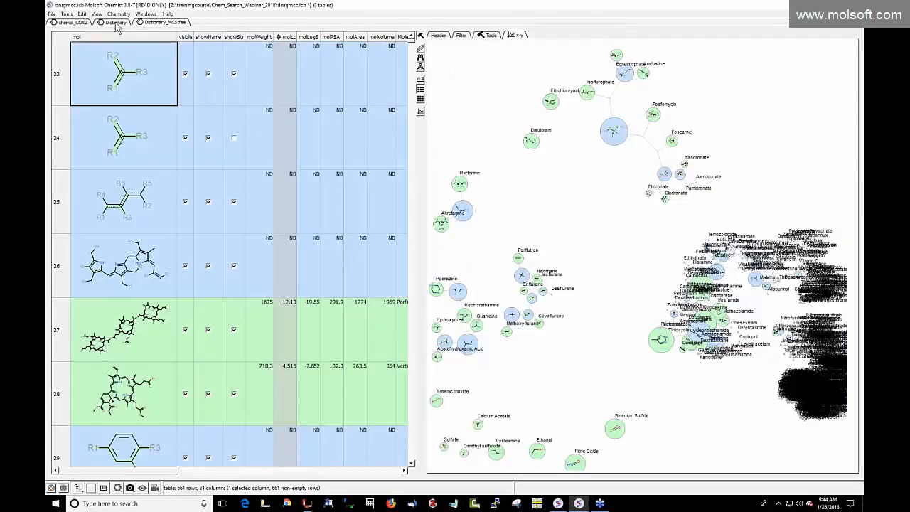
right_click(78, 23)
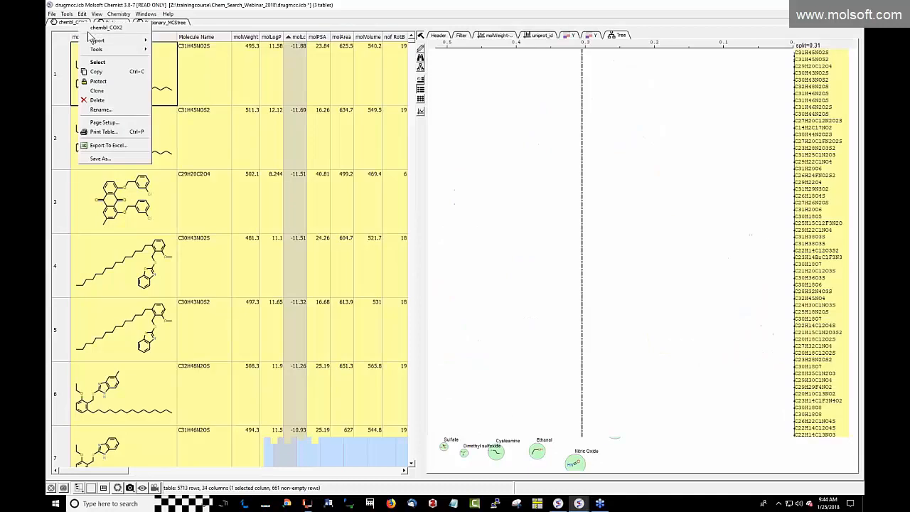
left_click(119, 102)
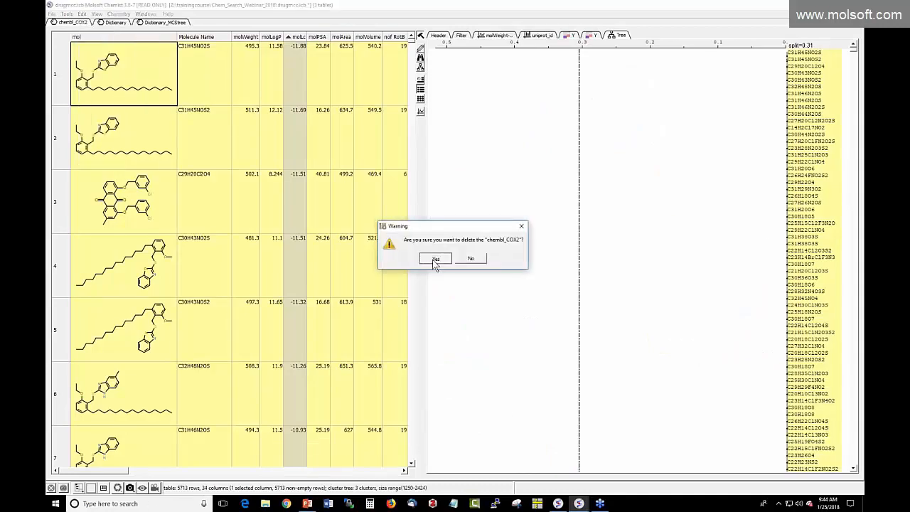
left_click(435, 258)
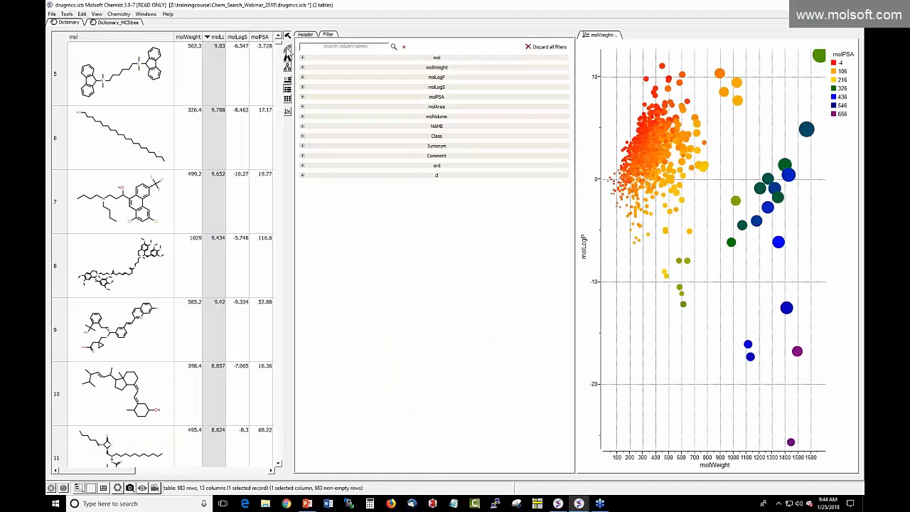
- Hide the side panels of the Dictionary table and review the MCS Dendrogram settings without applying them
left_click(288, 36)
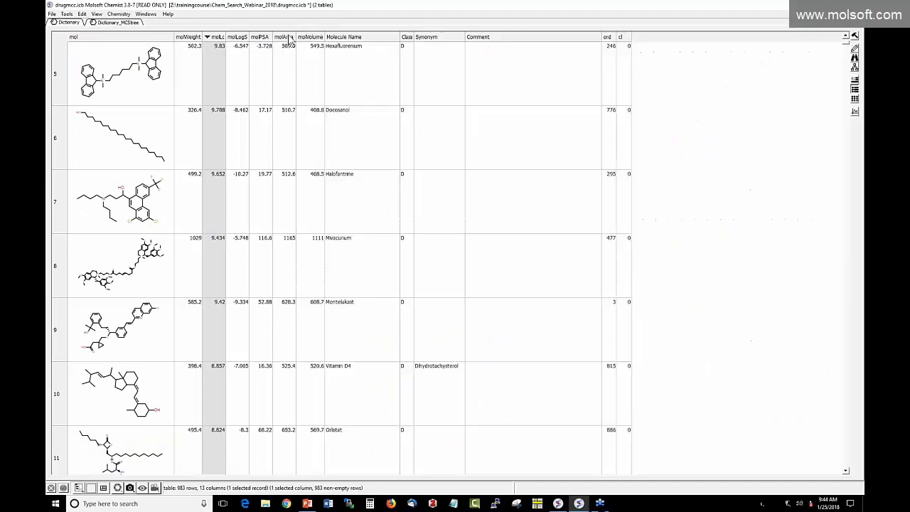
left_click(118, 14)
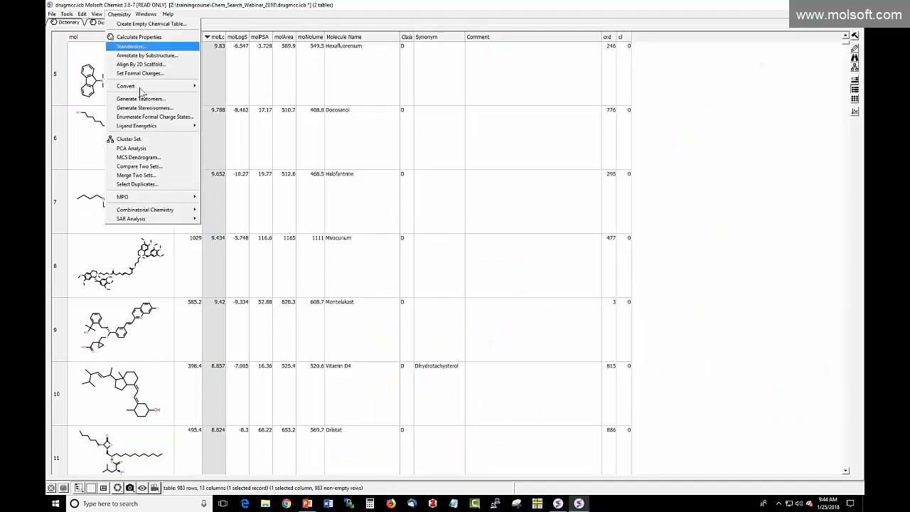
left_click(130, 157)
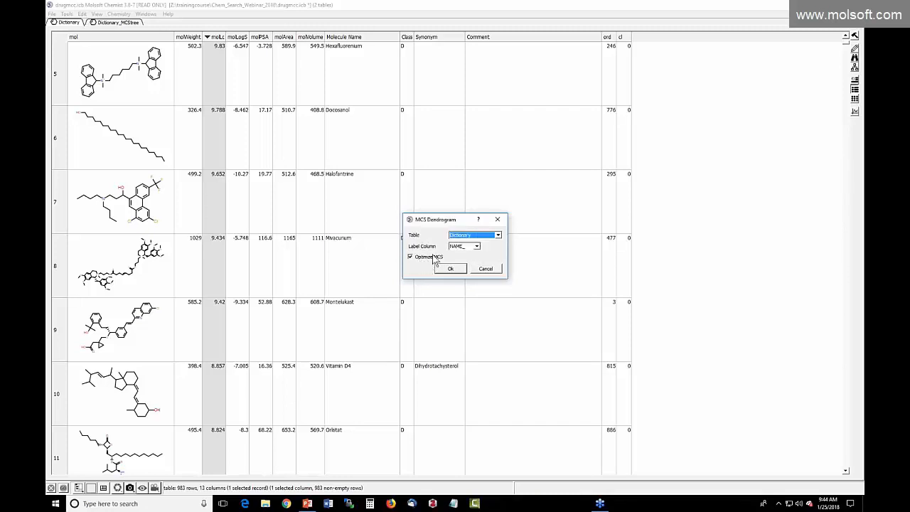
left_click(481, 273)
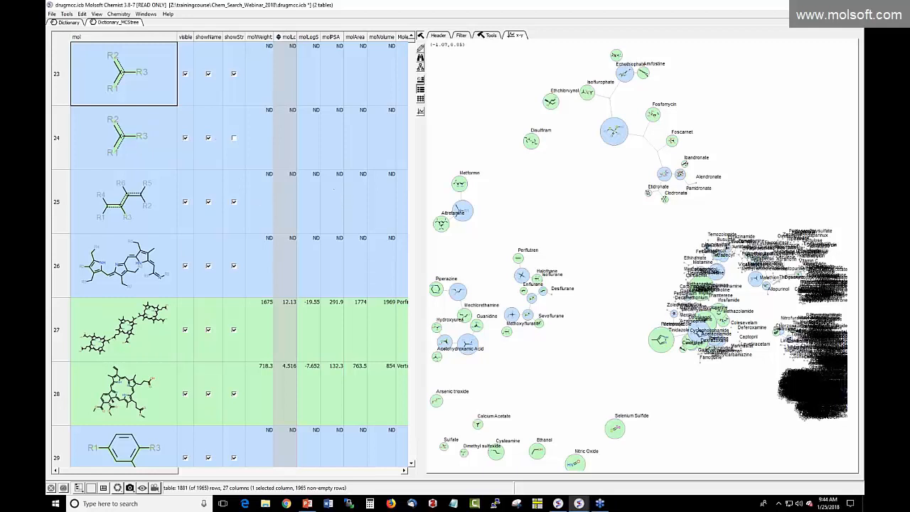
- Examine the Dictionary_MCStree dendrogram close up around the Captopril, Levetiracetam and Marimastat cluster
scroll(489, 234, "down", 3)
scroll(575, 251, "up", 5)
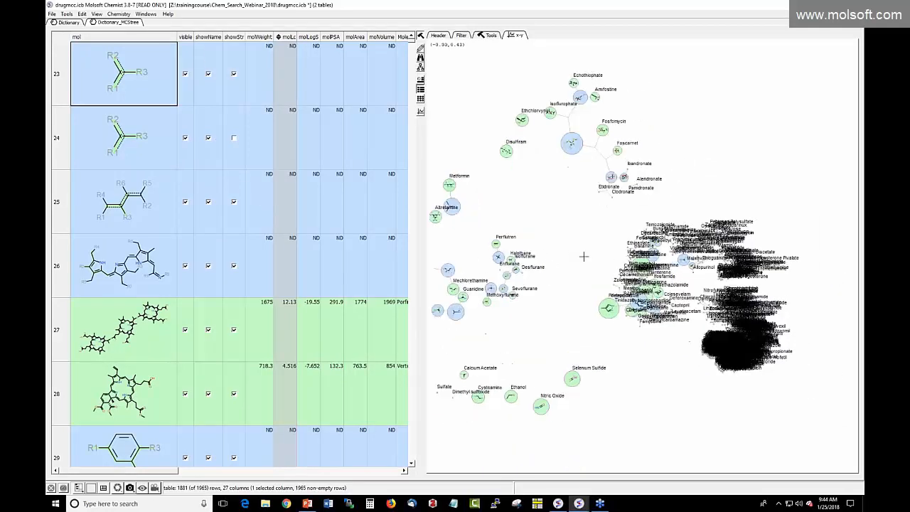
scroll(634, 285, "up", 2)
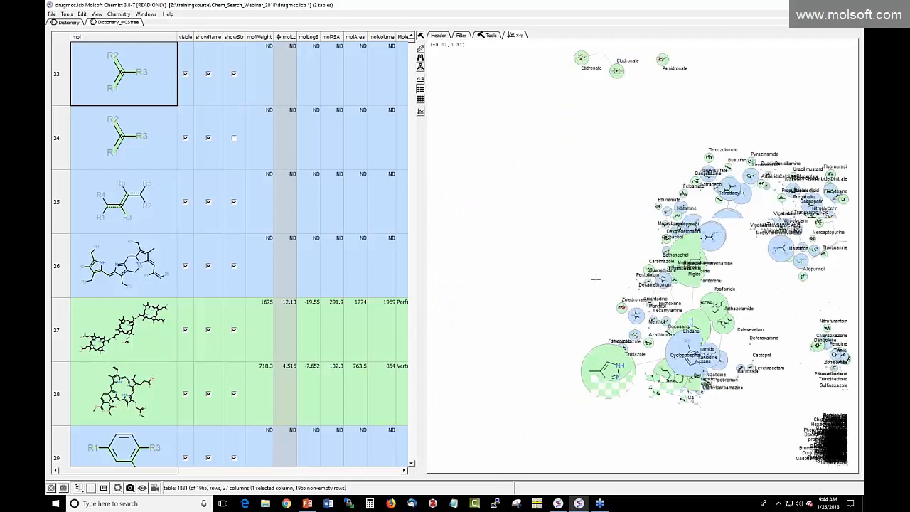
left_click_drag(516, 244, 432, 238)
scroll(660, 287, "up", 5)
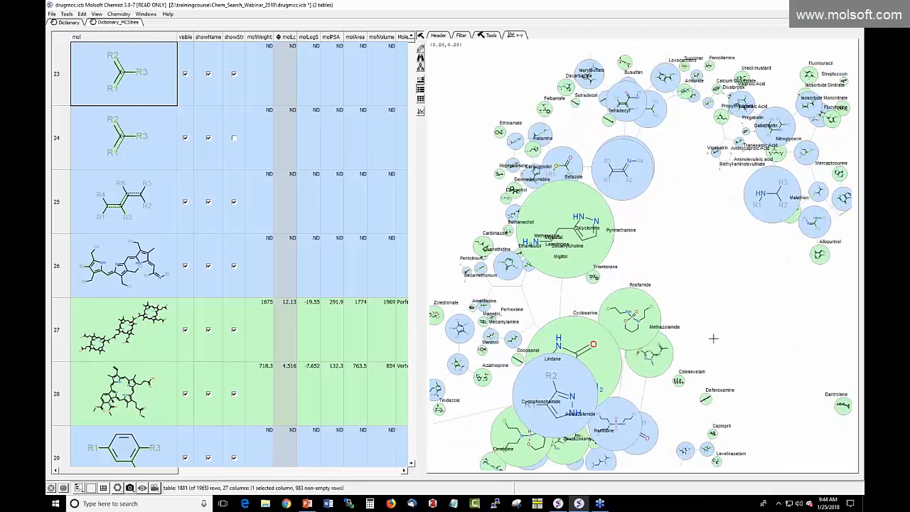
left_click_drag(712, 338, 653, 213)
scroll(687, 343, "up", 1)
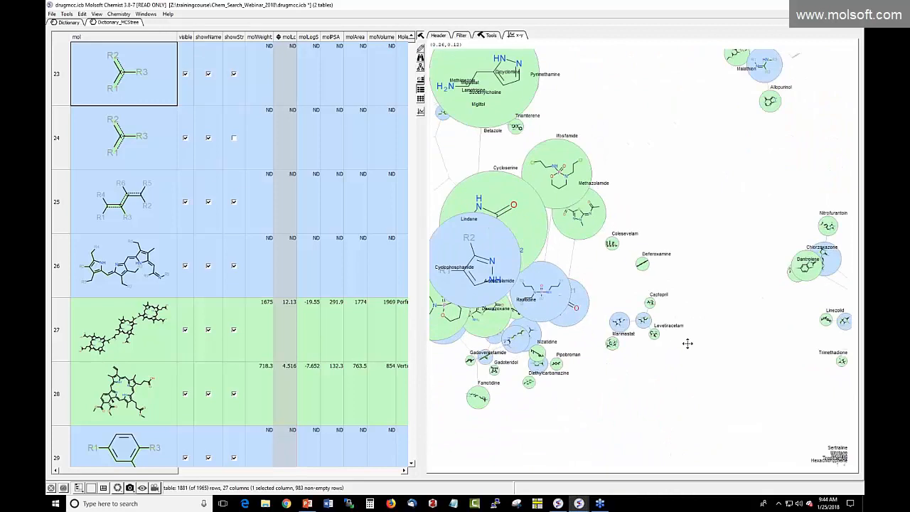
scroll(687, 343, "up", 5)
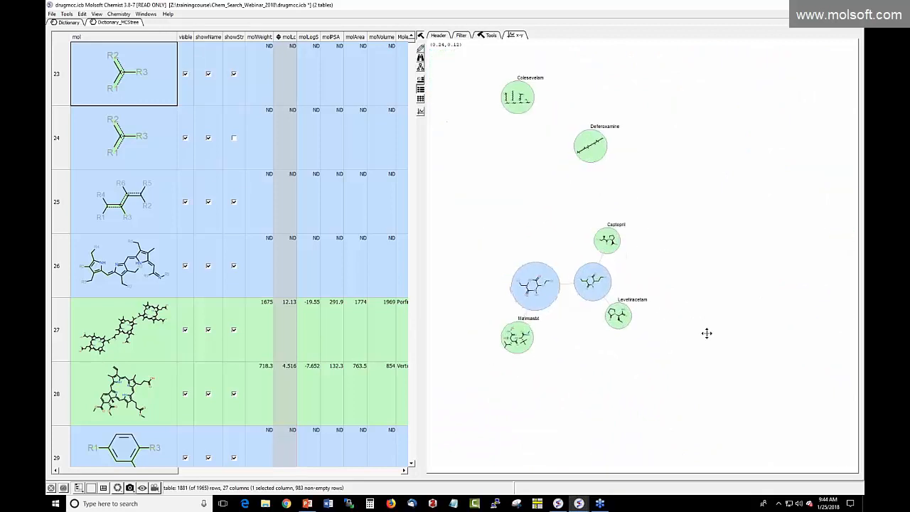
left_click_drag(707, 333, 767, 326)
scroll(725, 334, "up", 1)
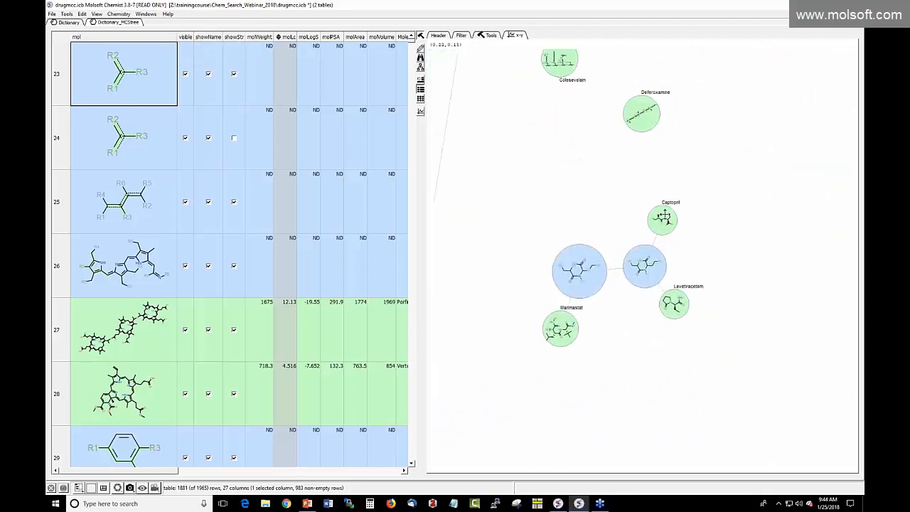
scroll(702, 266, "up", 3)
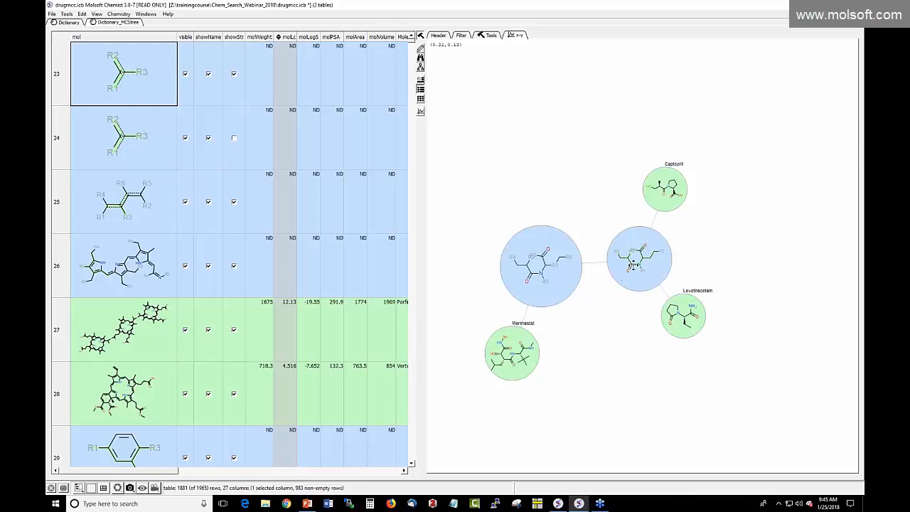
- Select the substructure node joining Captopril and Levetiracetam and the Levetiracetam node to locate their table rows, and examine the neighbouring clusters
left_click(631, 265)
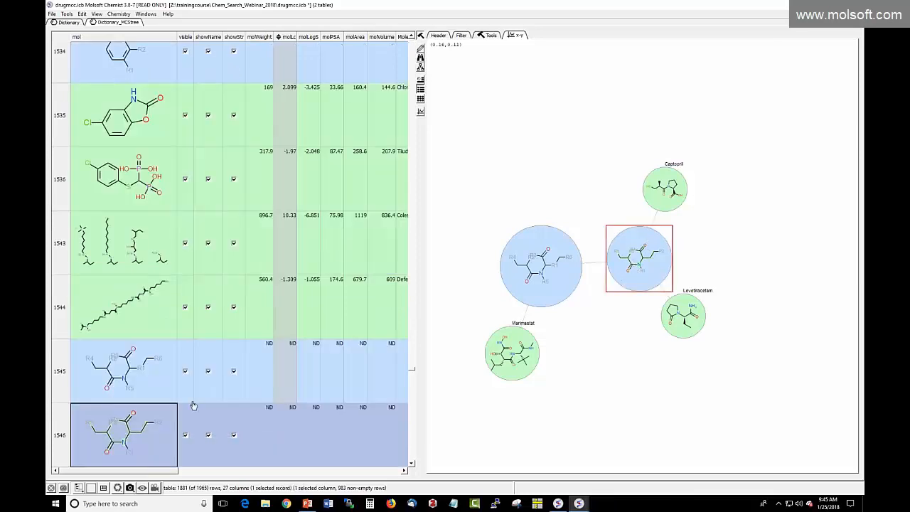
left_click(671, 313)
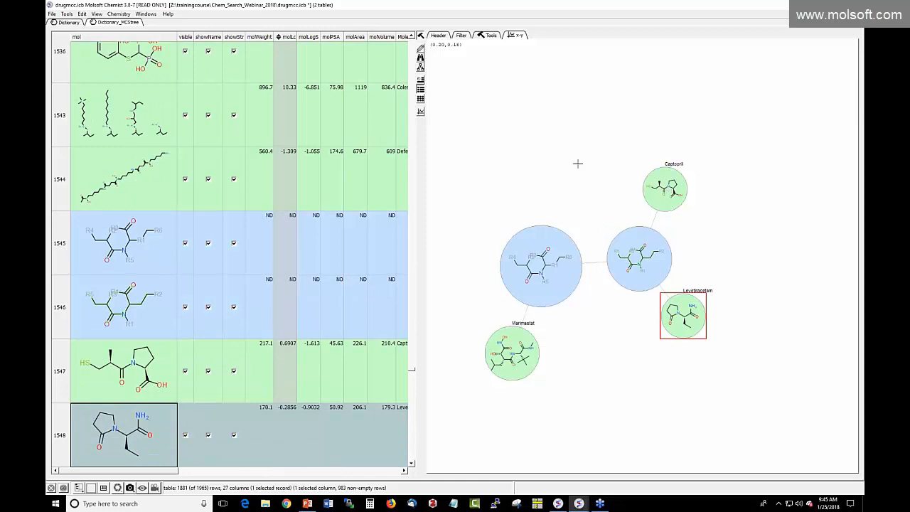
scroll(582, 171, "down", 5)
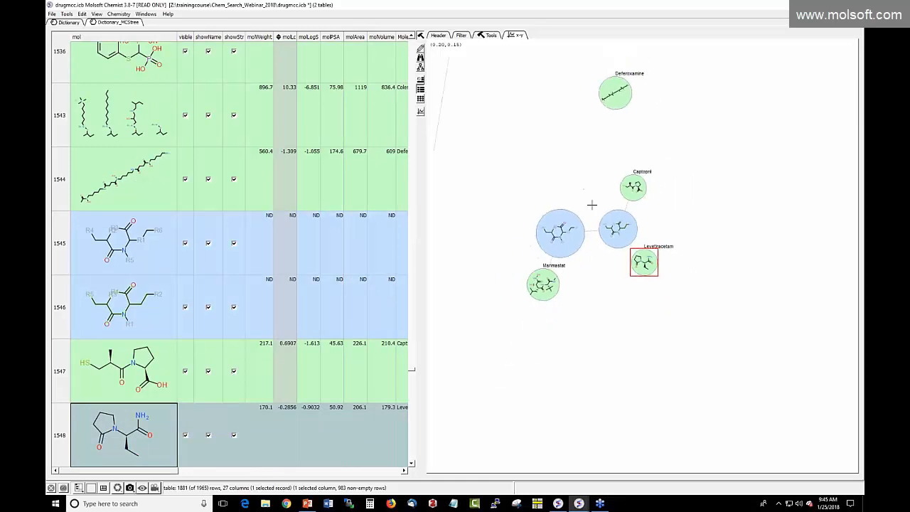
left_click_drag(571, 185, 621, 208)
scroll(552, 218, "down", 6)
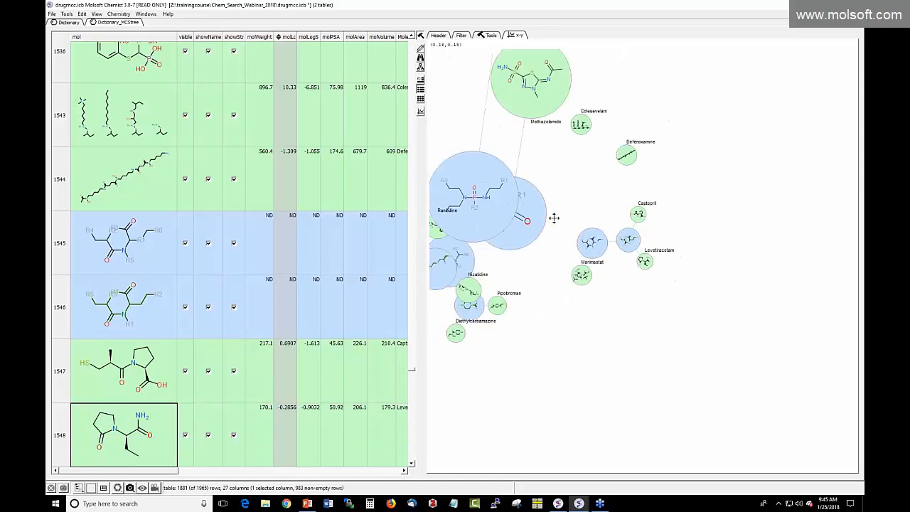
left_click_drag(557, 234, 643, 305)
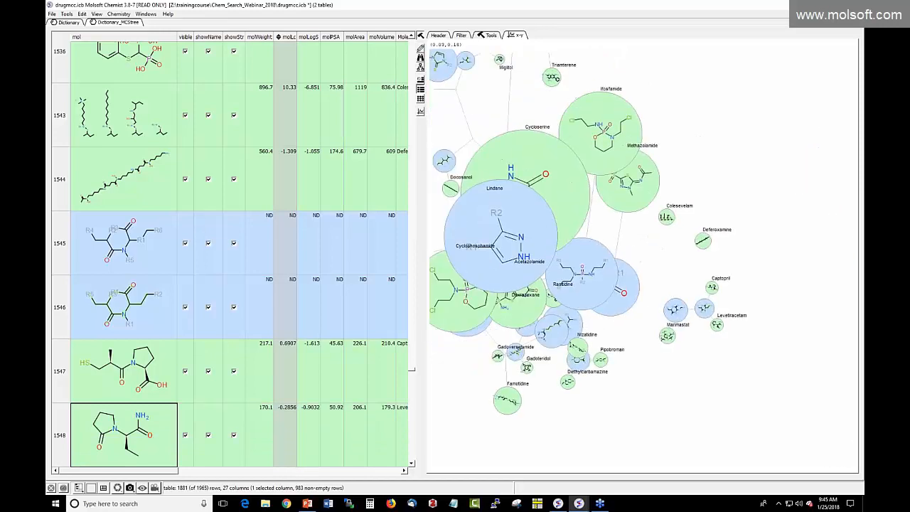
- Display the search and file toolbars in the project window, and close the terminal and the workspace panel
left_click(146, 14)
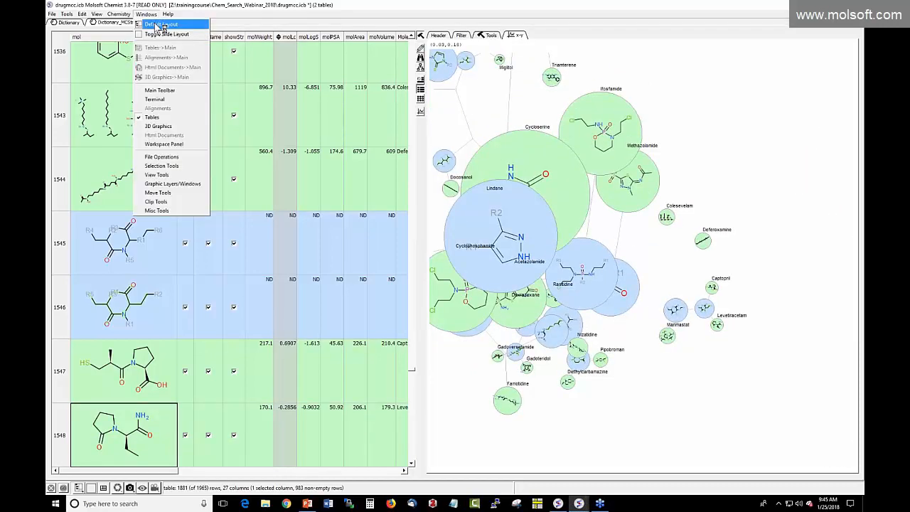
left_click(159, 91)
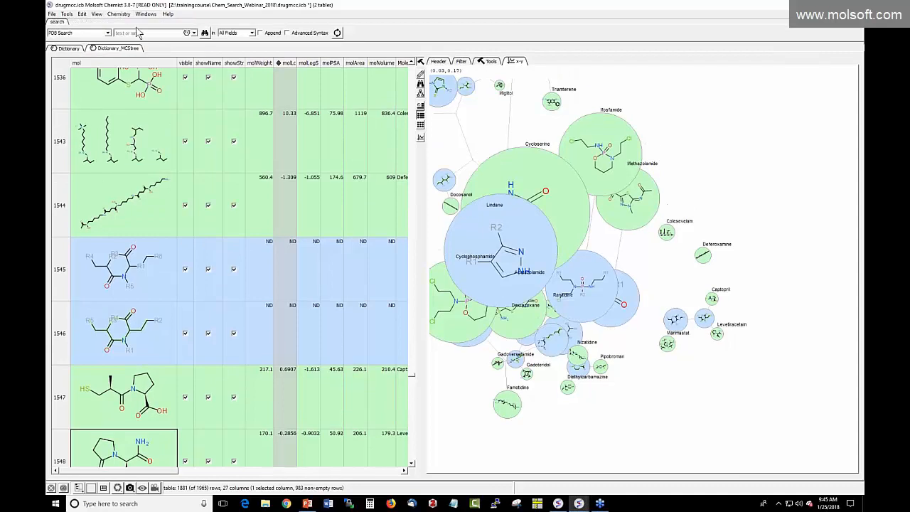
left_click(146, 14)
left_click(153, 33)
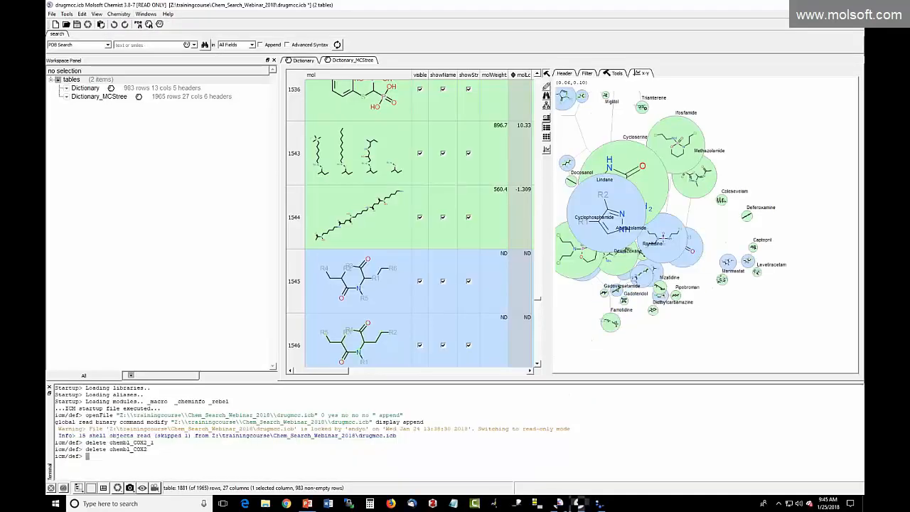
left_click(49, 388)
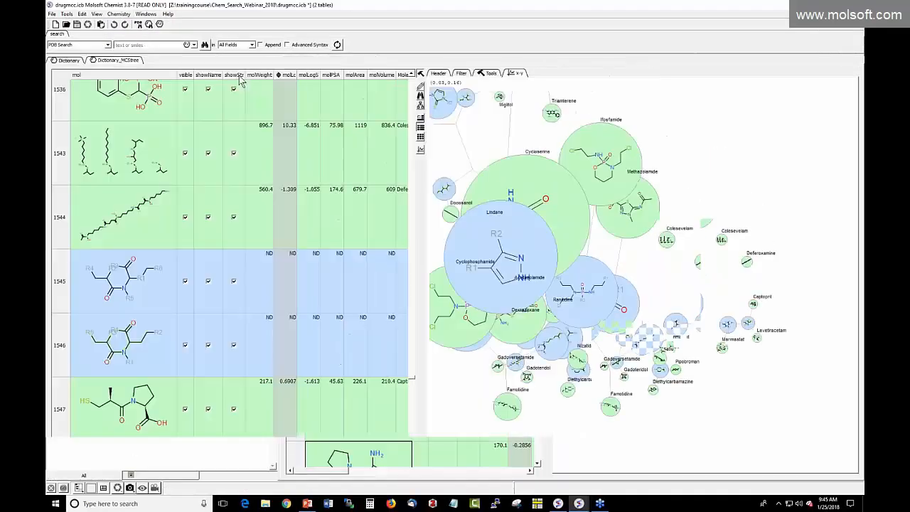
left_click(273, 60)
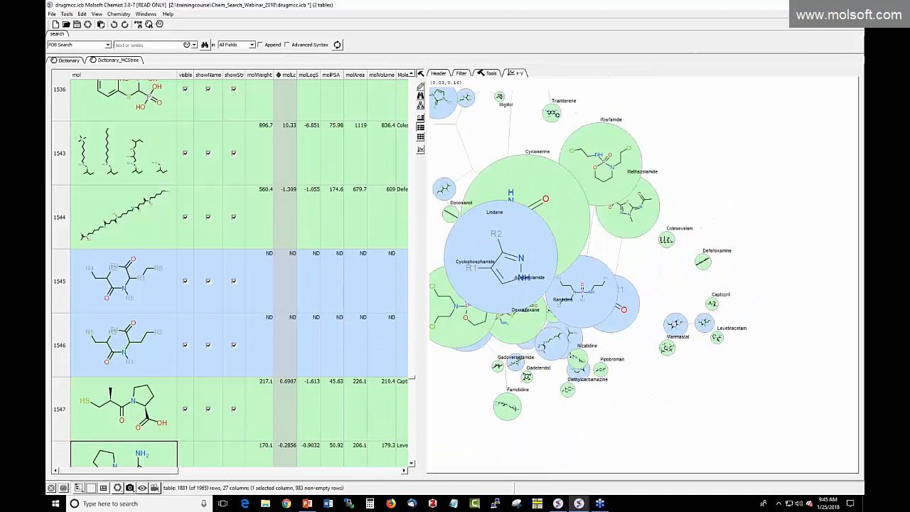
- Start a chemical search and draw a dimethyl sulfone query, with two double-bonded oxygens and two methyl groups on the sulfur
left_click(148, 24)
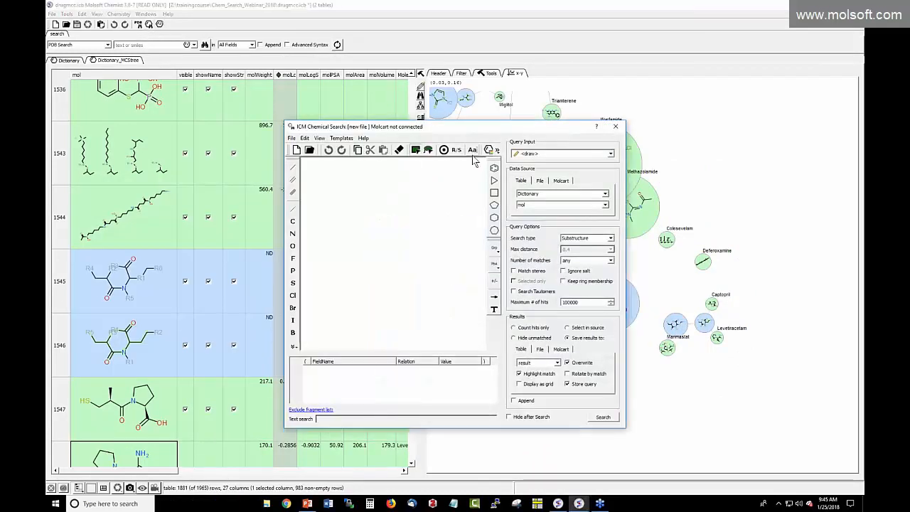
mouse_move(359, 220)
left_mouse_down()
mouse_move(375, 226)
mouse_move(375, 242)
left_mouse_up()
key("s")
left_click(375, 238)
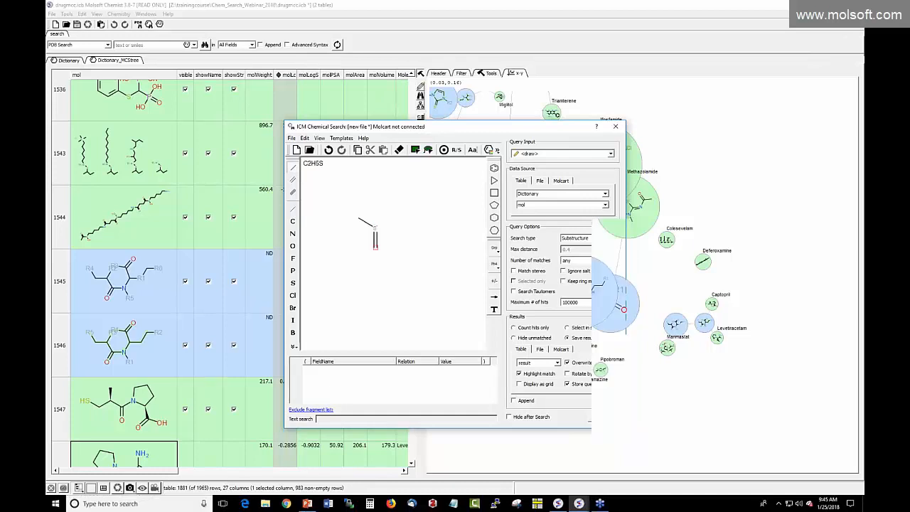
key("o")
left_click_drag(375, 227, 392, 218)
left_click(384, 223)
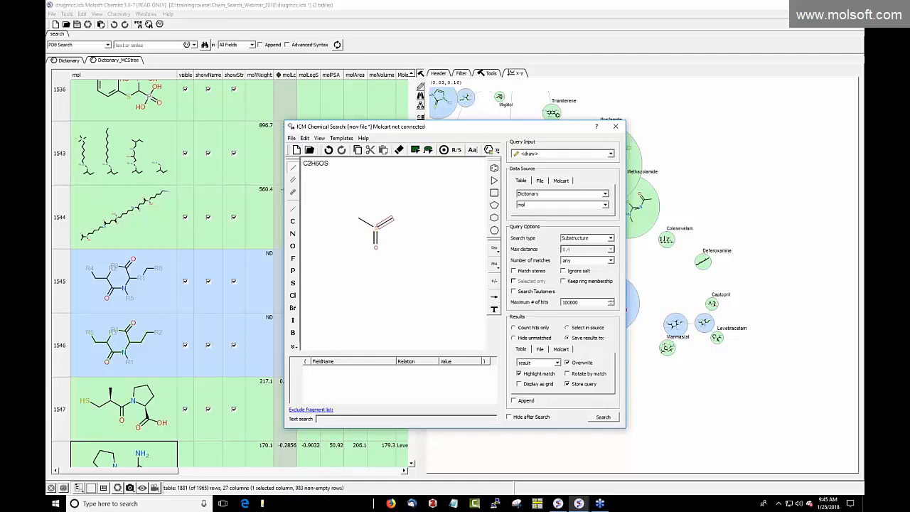
key("o")
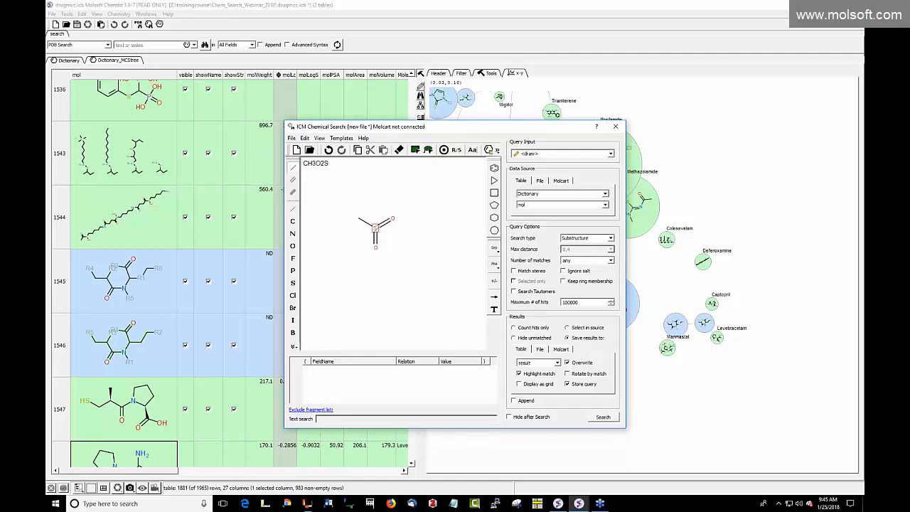
left_click_drag(376, 228, 392, 243)
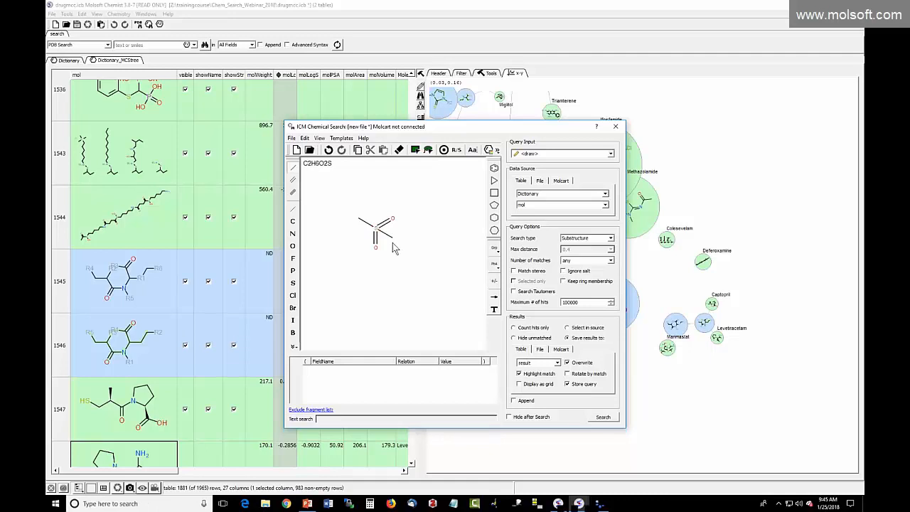
- Replace one methyl of the query with nitrogen and run the substructure search on Dictionary_MCStree, selecting the matches in the source table
key("n")
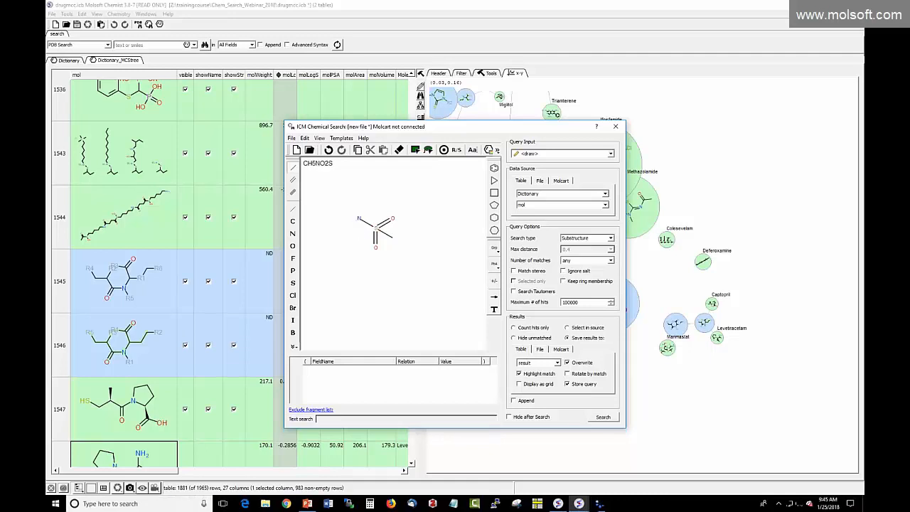
left_click(579, 330)
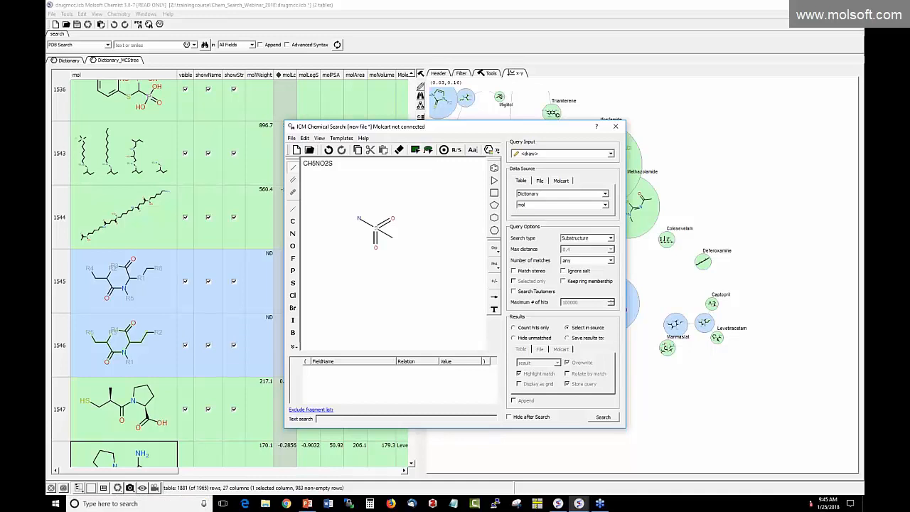
left_click(566, 197)
left_click(555, 205)
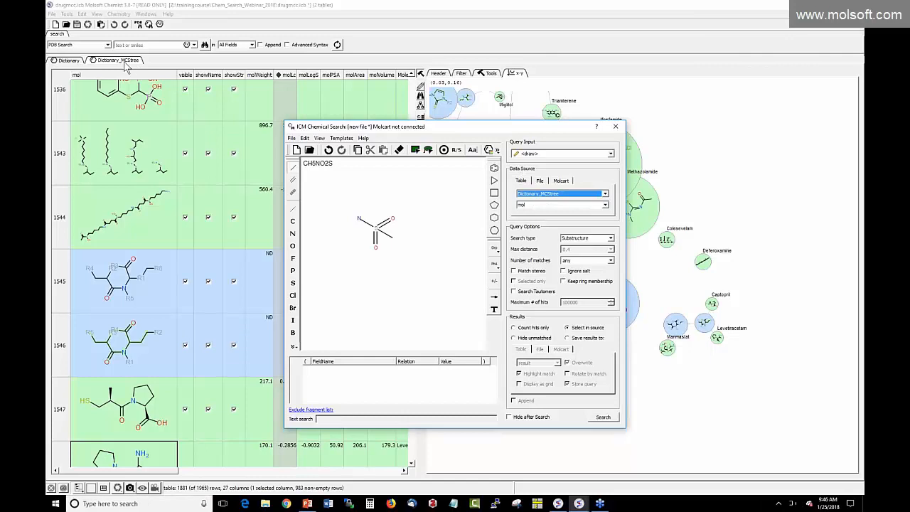
left_click(601, 417)
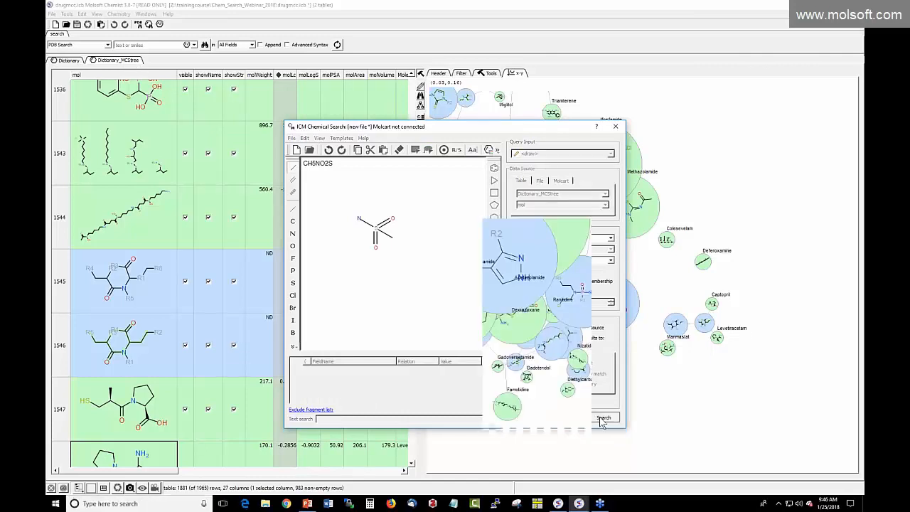
left_click(616, 129)
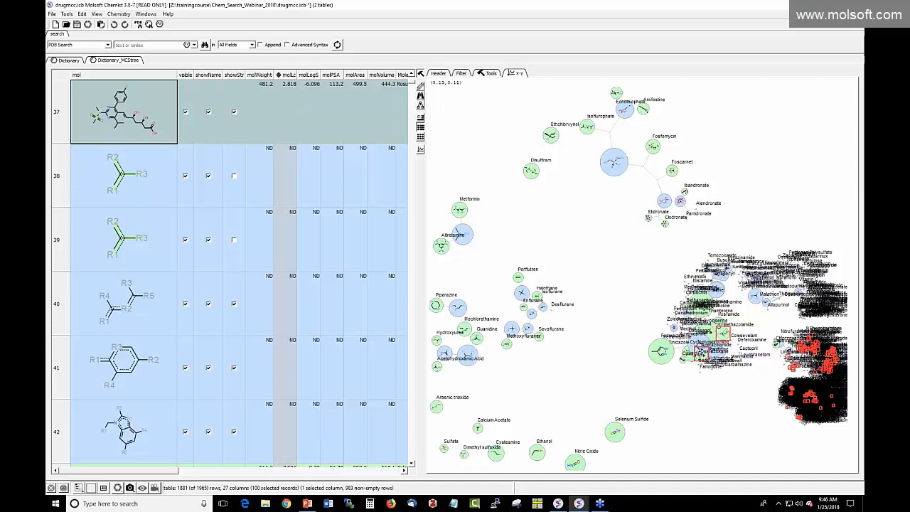
- Look through the matching table rows, center the dendrogram on the selection, and examine the nodes around Clemastine and Oxybutynin close up
scroll(199, 184, "down", 5)
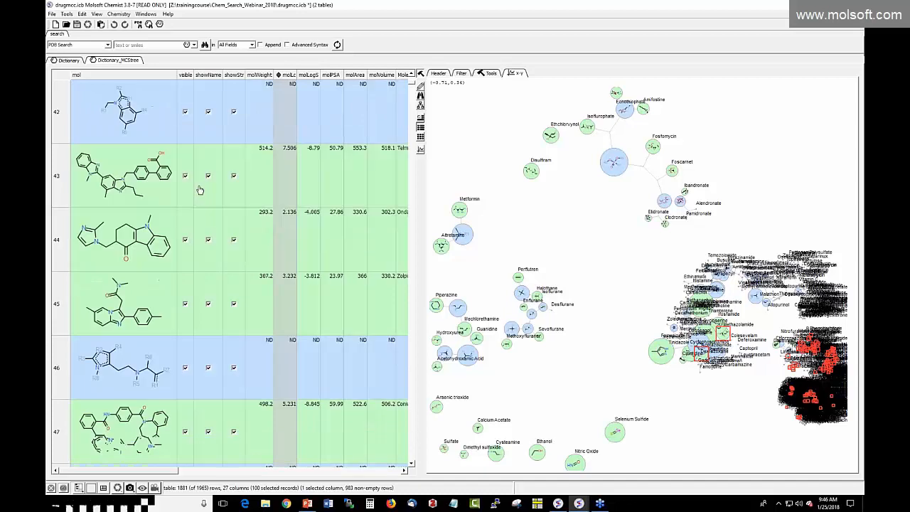
right_click(738, 392)
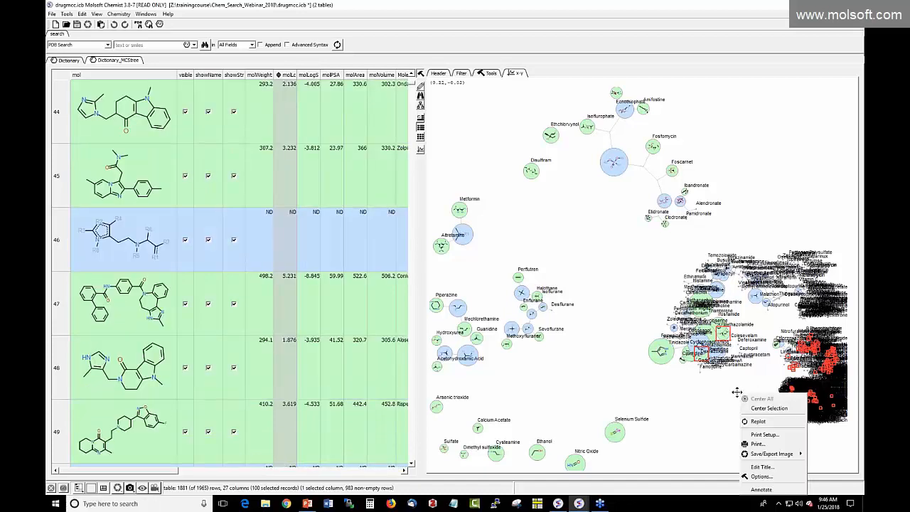
left_click(745, 409)
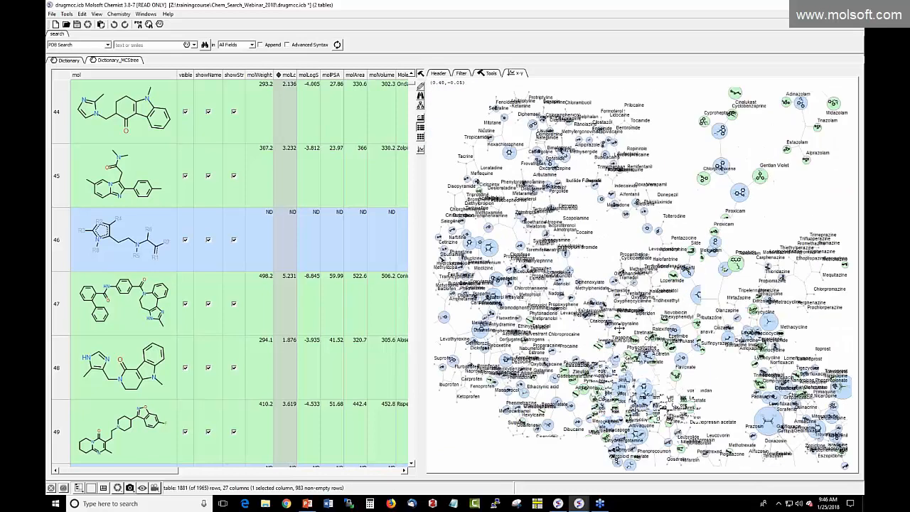
scroll(597, 329, "up", 5)
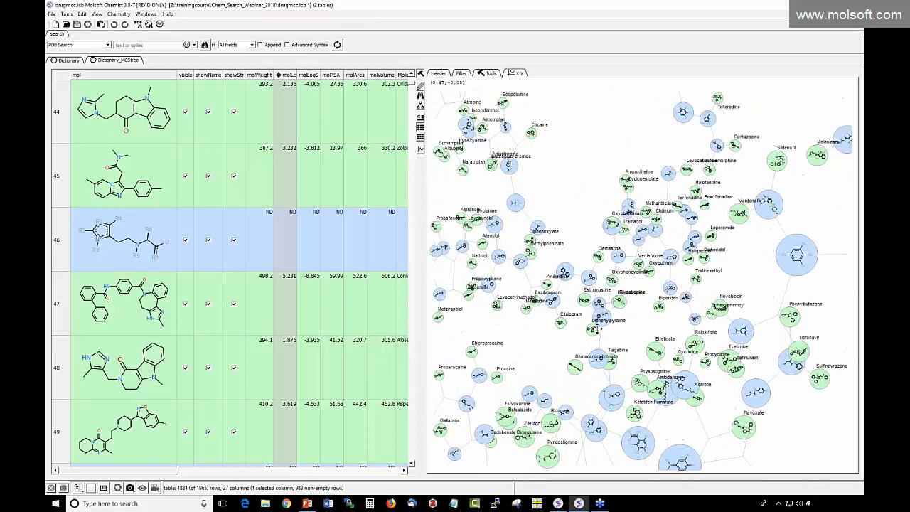
scroll(649, 314, "up", 4)
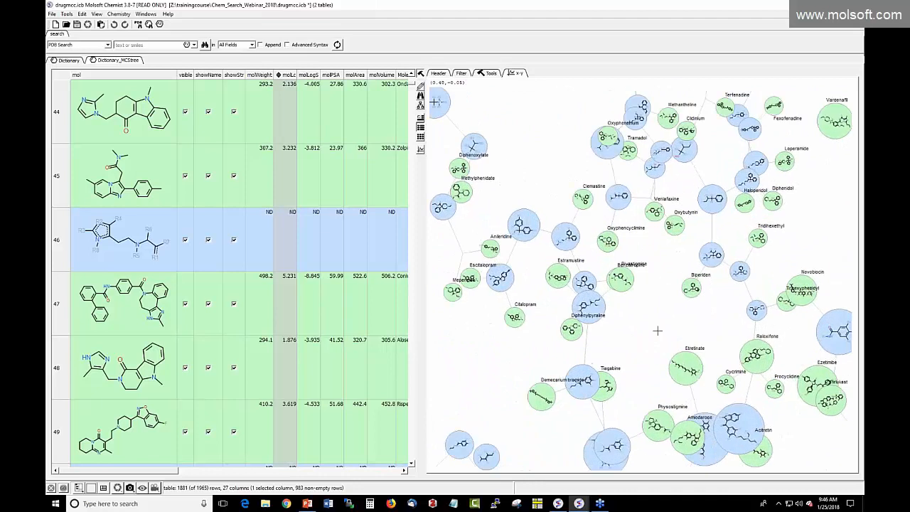
left_click_drag(703, 320, 655, 349)
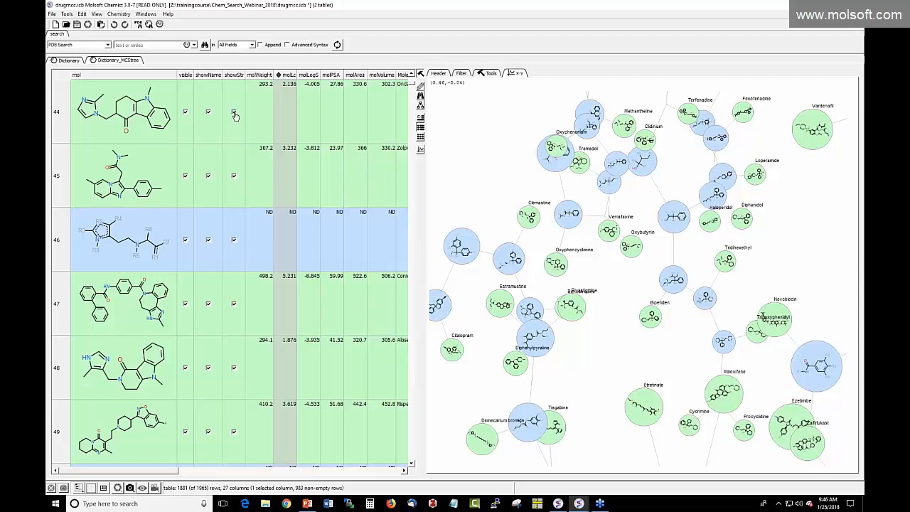
- Uncheck showName for all rows of Dictionary_MCStree and select a group of neighbouring nodes in the dendrogram to locate their rows
right_click(206, 76)
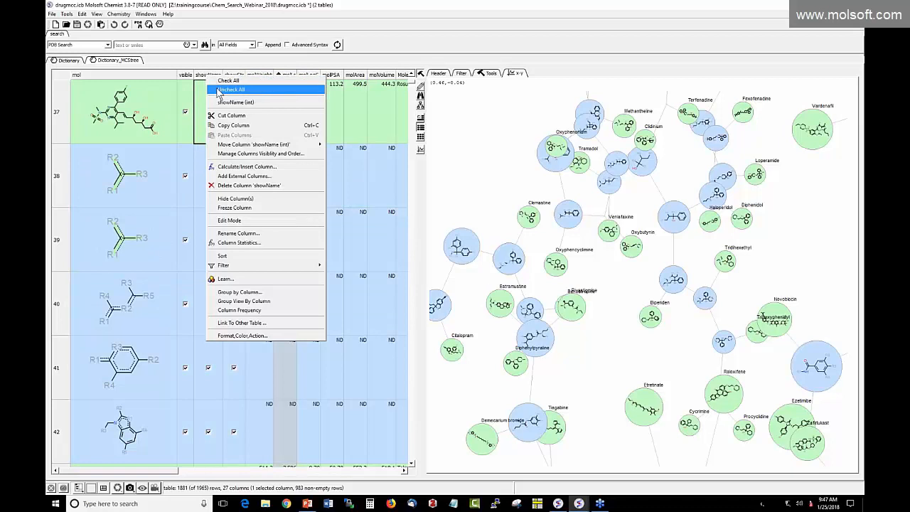
left_click(218, 91)
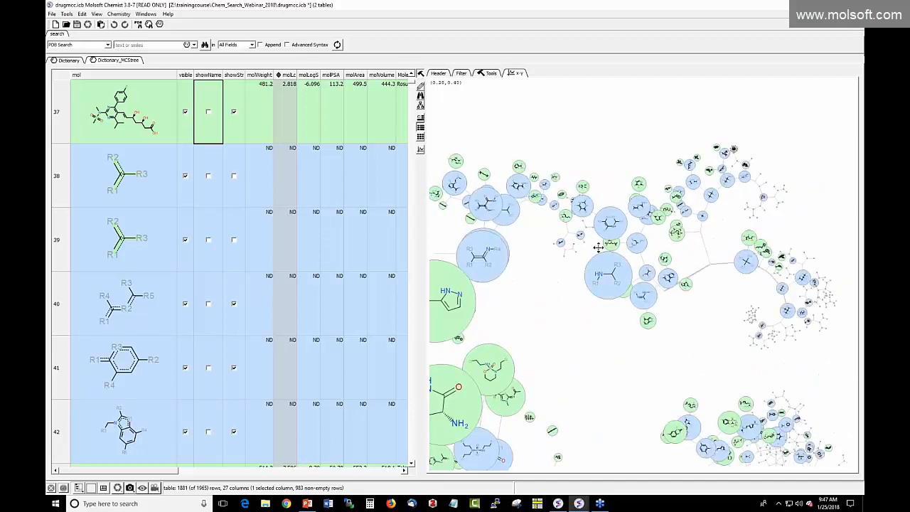
left_click_drag(686, 329, 567, 228)
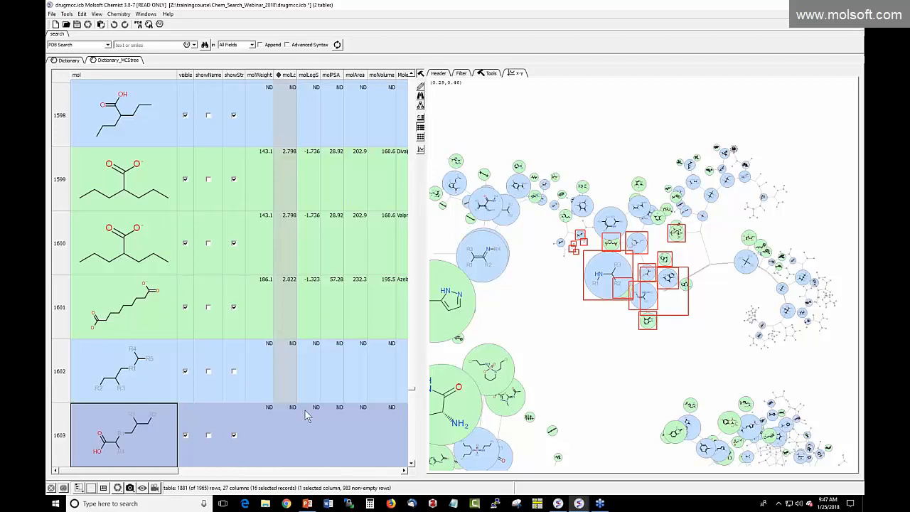
- Switch to PowerPoint and present the Upcoming Webinars slide as a slide show from the current slide
left_click(307, 503)
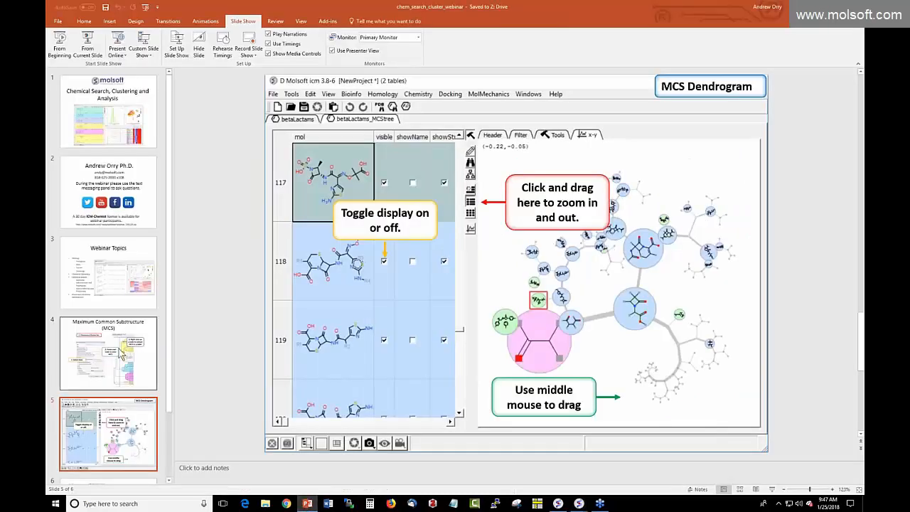
scroll(118, 412, "down", 3)
left_click(116, 427)
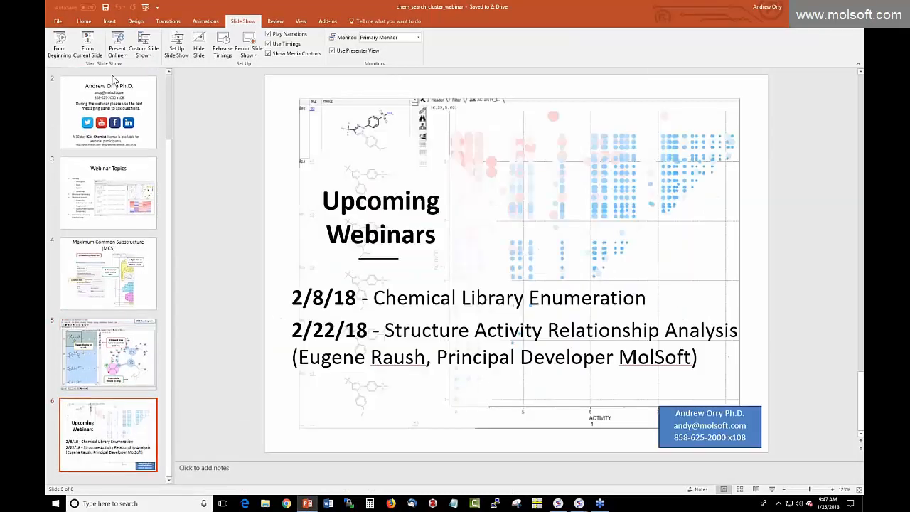
left_click(87, 44)
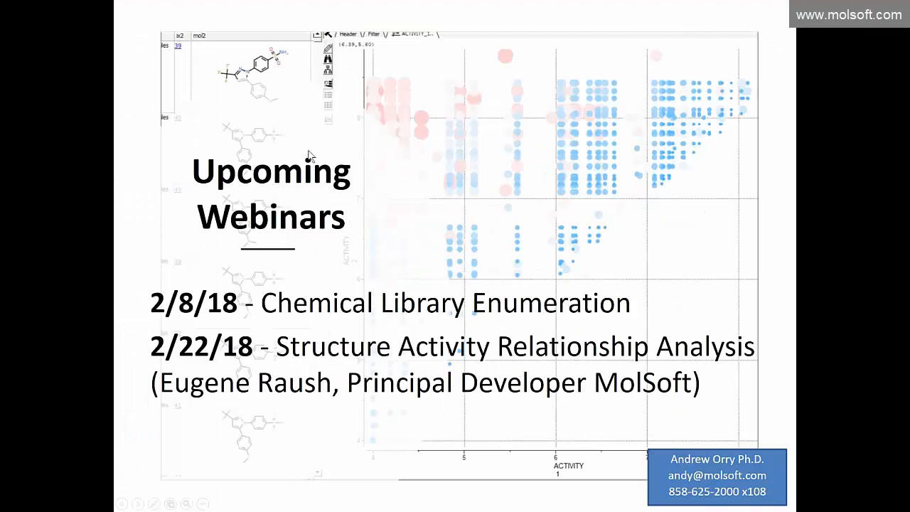
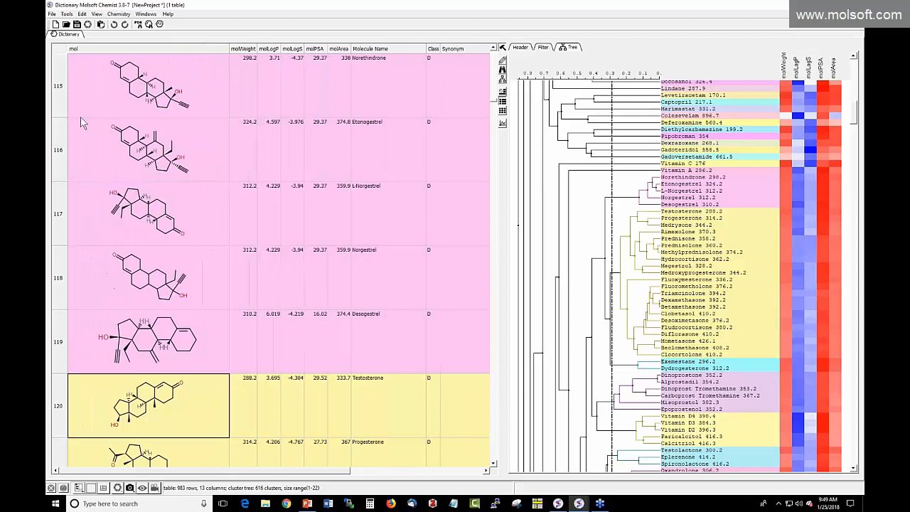
- Enlarge the Dictionary table's rows to view the structures at a larger size, and shrink them to a compact height
left_click_drag(78, 243, 78, 246)
scroll(199, 273, "down", 3)
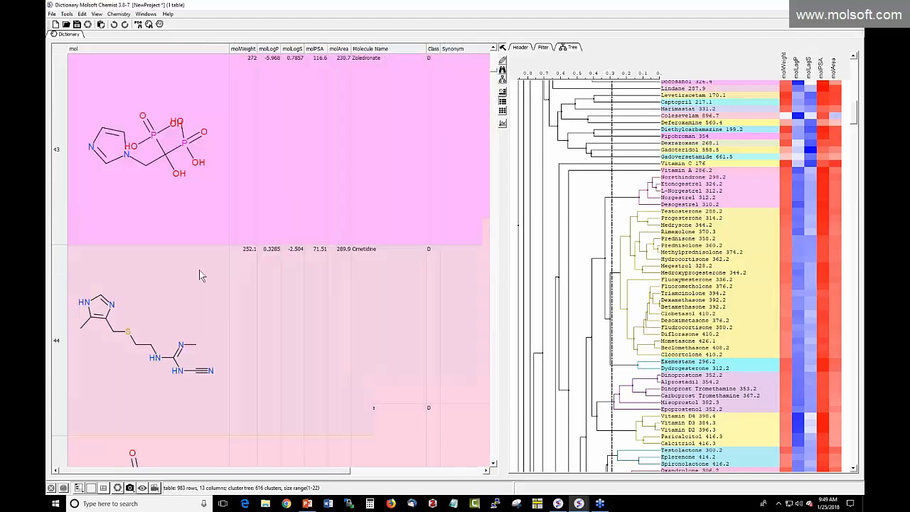
scroll(200, 274, "down", 3)
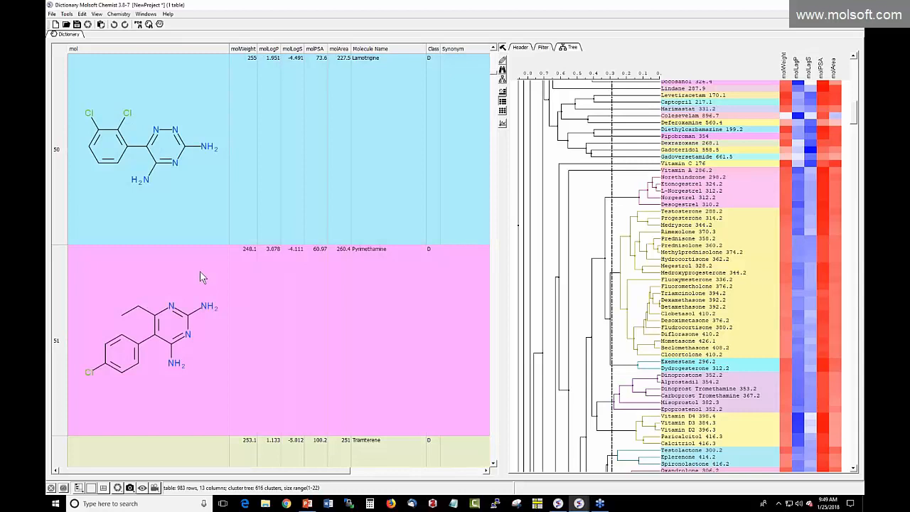
scroll(200, 272, "up", 1)
scroll(201, 278, "up", 4)
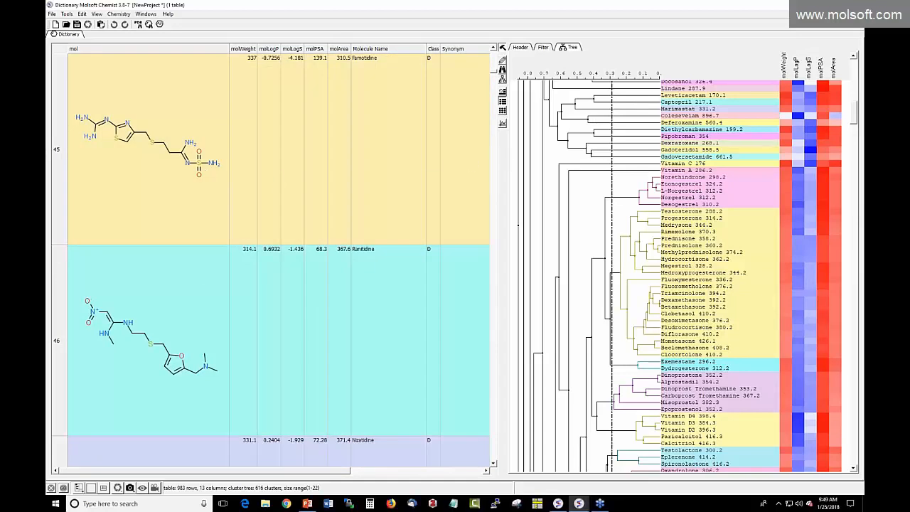
mouse_move(62, 163)
left_mouse_down()
mouse_move(62, 153)
mouse_move(60, 176)
left_mouse_up()
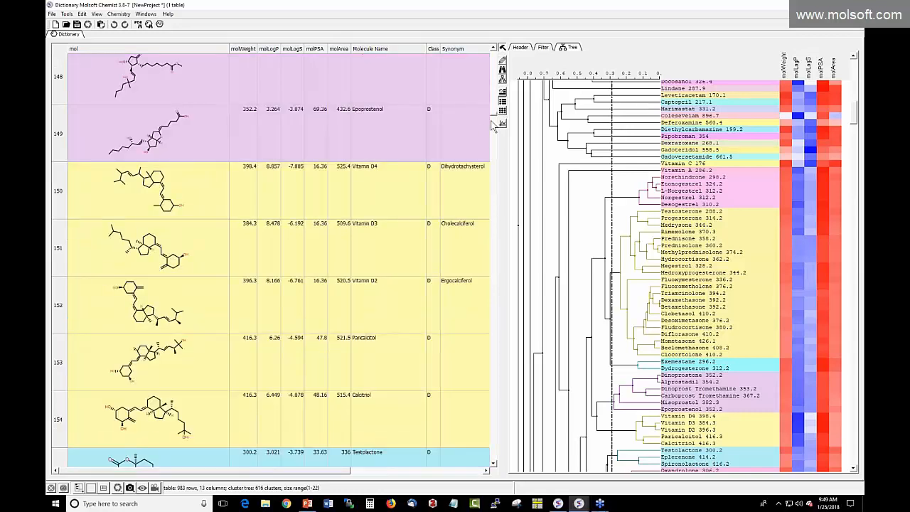
left_click_drag(495, 114, 494, 101)
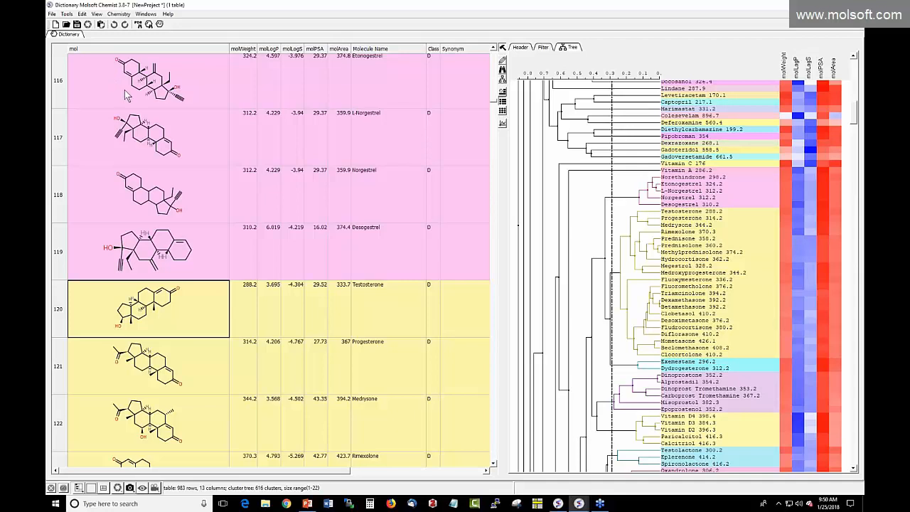
- Bring up the dialog for opening a file and list its available file formats
left_click(52, 14)
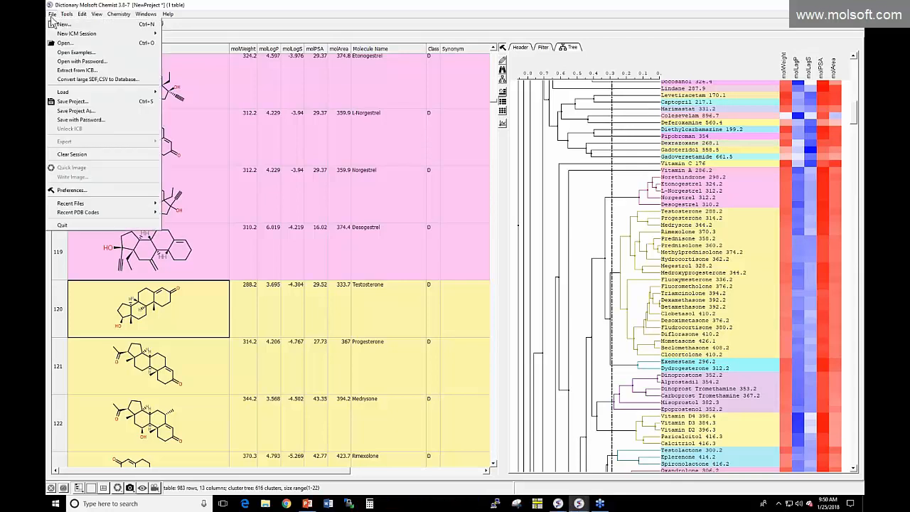
left_click(63, 43)
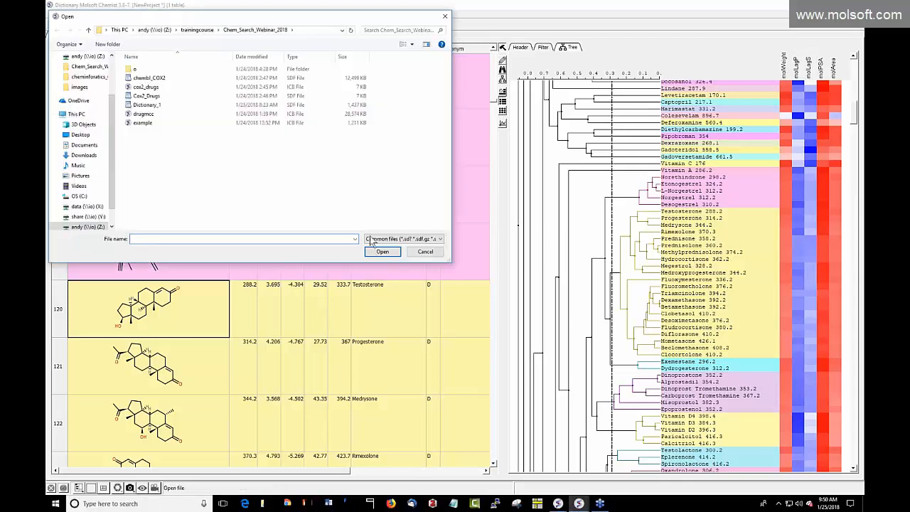
left_click(372, 239)
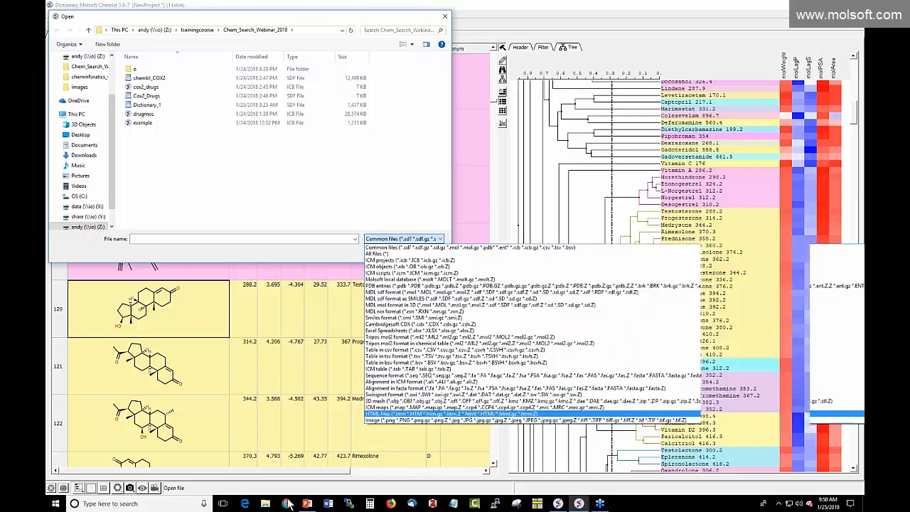
- Switch to Chrome and open the Large Chemical Space section of the Cheminformatics Tutorials in the ICM User's Guide
left_click(287, 503)
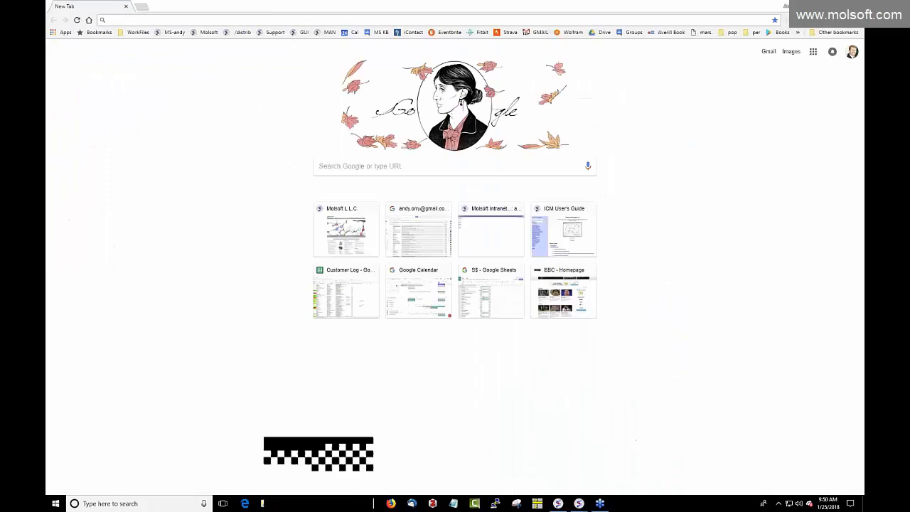
left_click(302, 32)
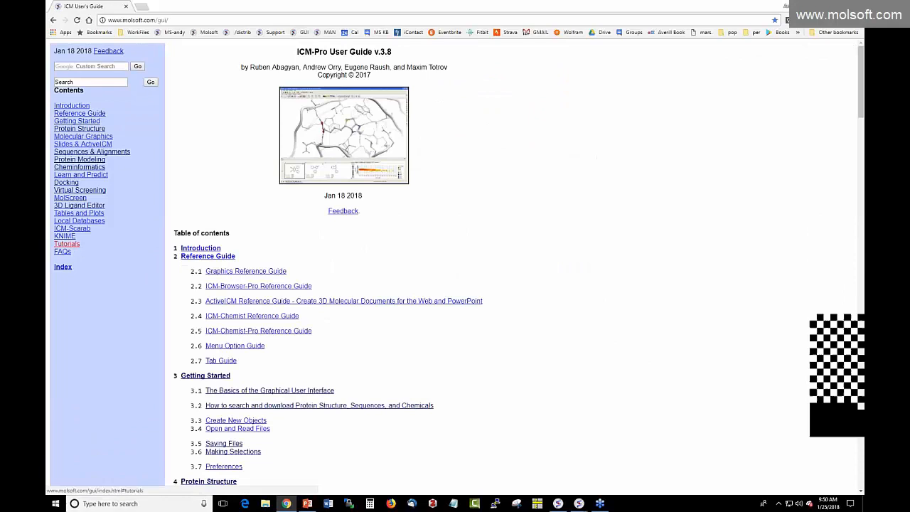
left_click(69, 244)
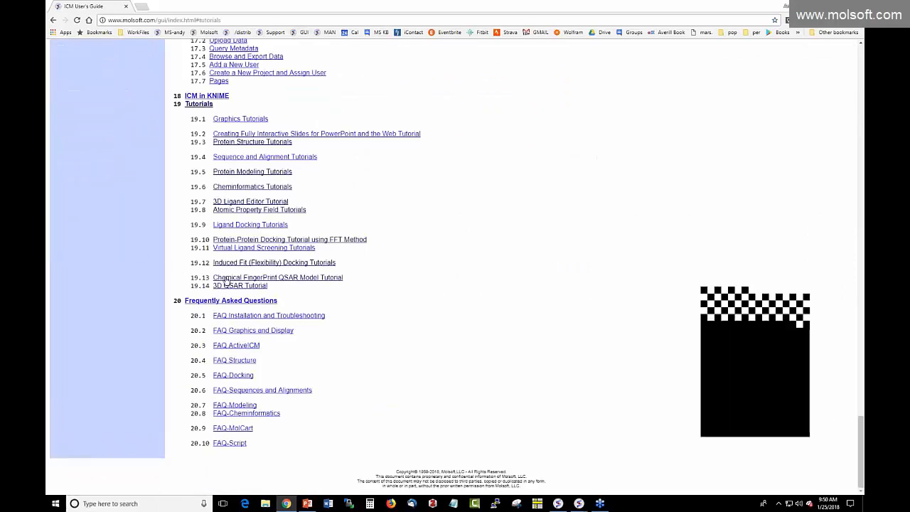
left_click(229, 188)
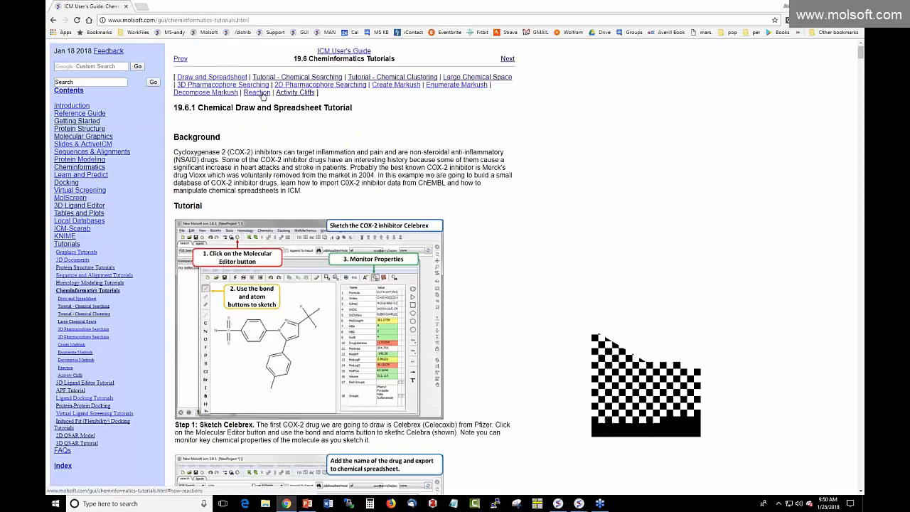
left_click(463, 77)
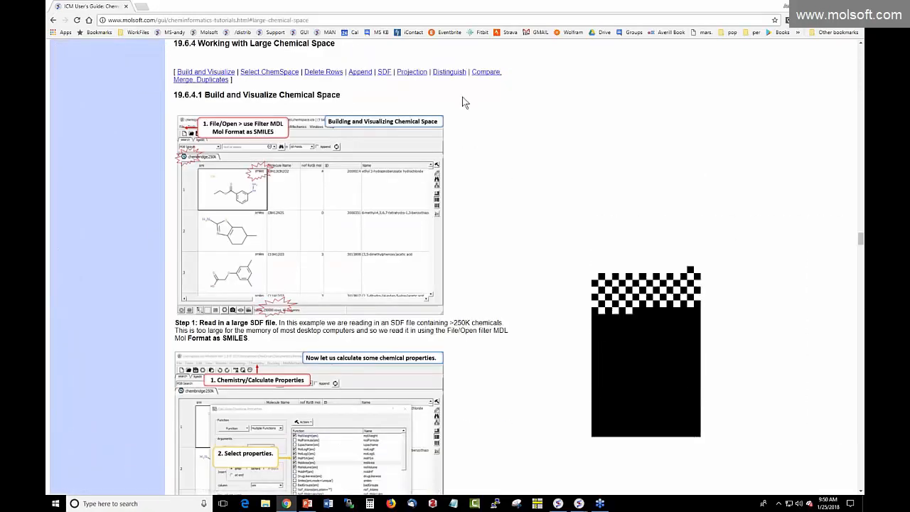
- Examine the tutorial's PCA analysis and plot steps for large chemical space, and select the page's web address
scroll(462, 106, "down", 2)
scroll(462, 106, "down", 9)
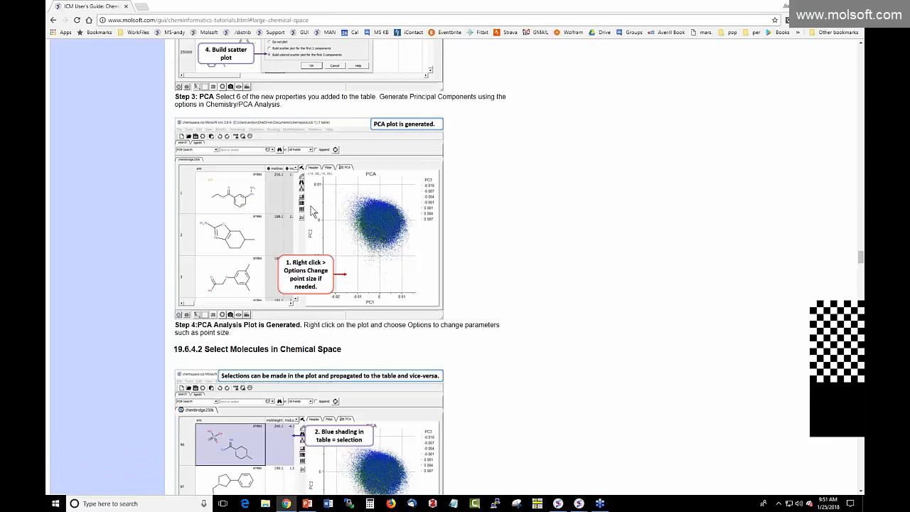
scroll(284, 198, "up", 1)
left_click(242, 19)
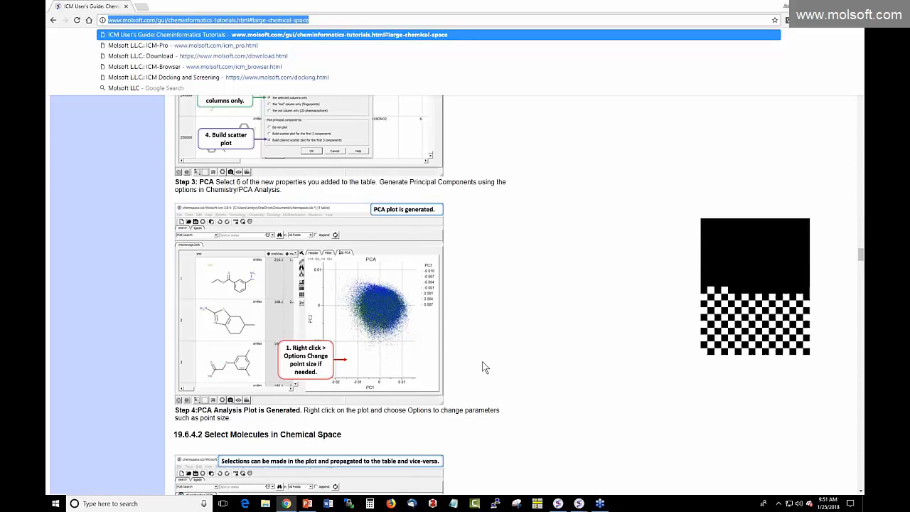
- Switch back to the Molsoft Chemist window with the Dictionary table and its file-opening dialog
left_click(559, 503)
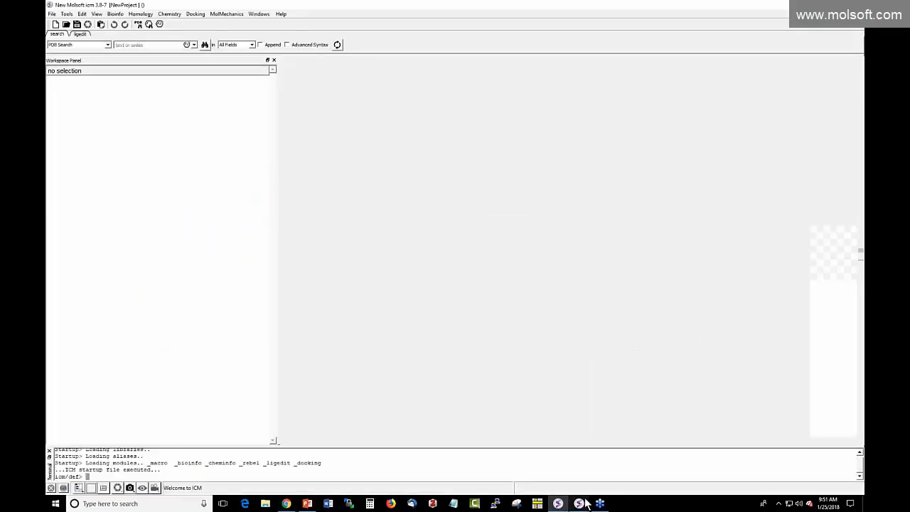
mouse_move(588, 482)
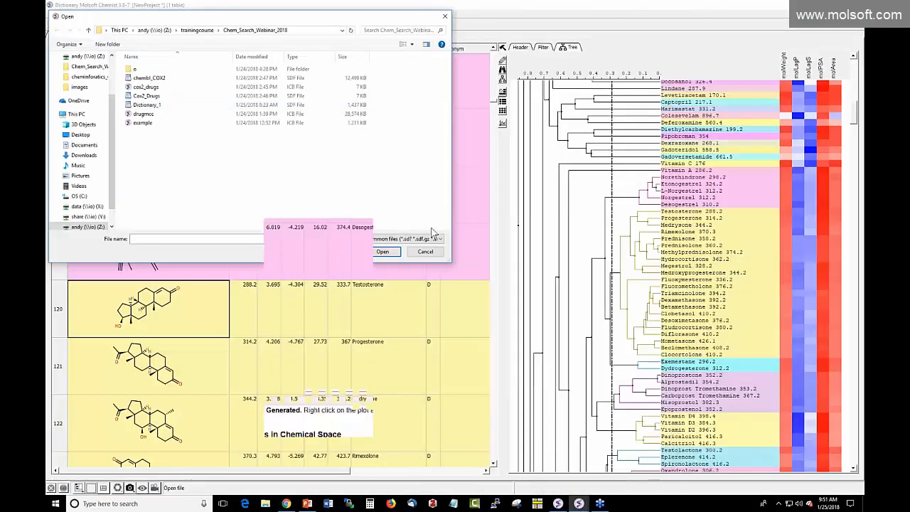
- Dismiss the file-opening dialog and display the terminal to examine the commands logged for the Dictionary table, closing the terminal when done
left_click(588, 482)
left_click(146, 13)
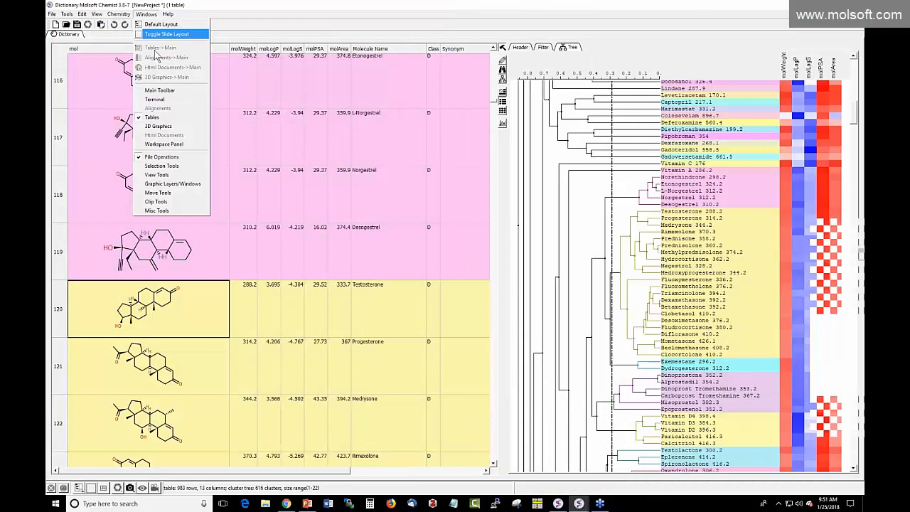
left_click(158, 100)
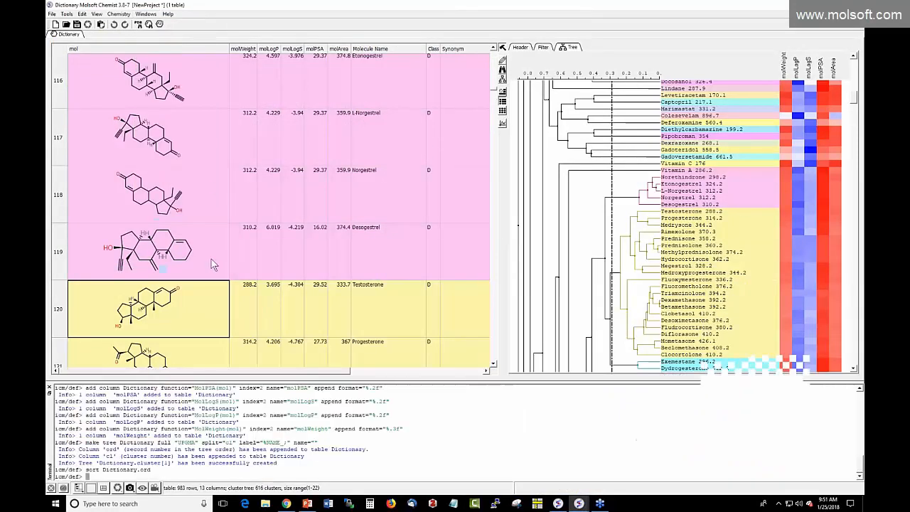
left_click_drag(86, 422, 201, 414)
left_click(272, 429)
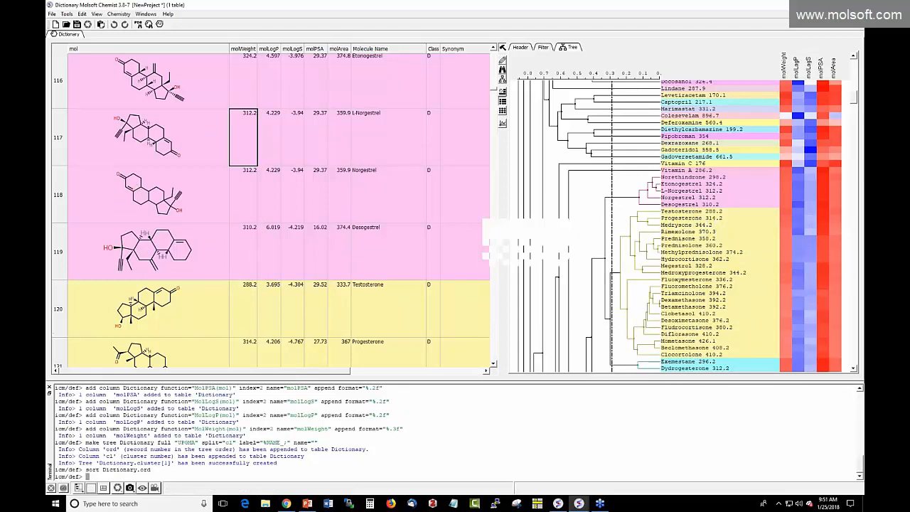
left_click(48, 389)
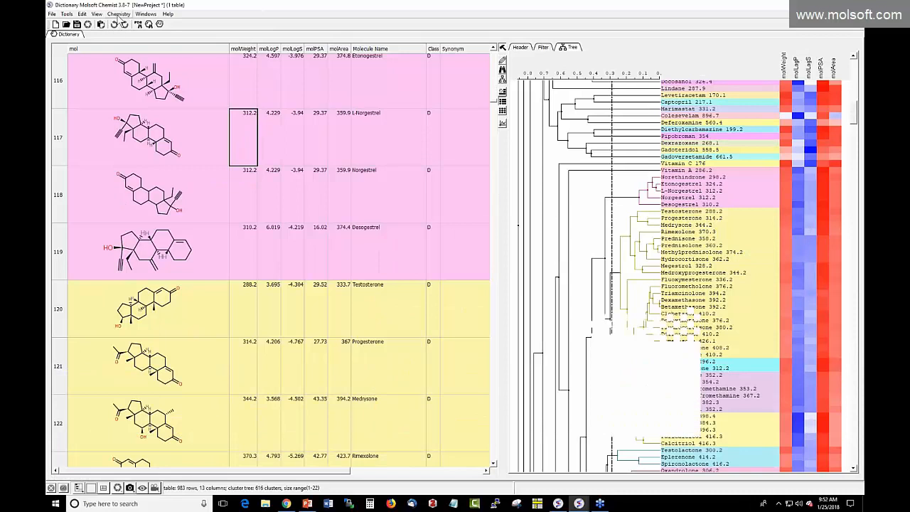
- Examine the Standardize options for local tables and for files, and leave the dialog without applying them
left_click(119, 15)
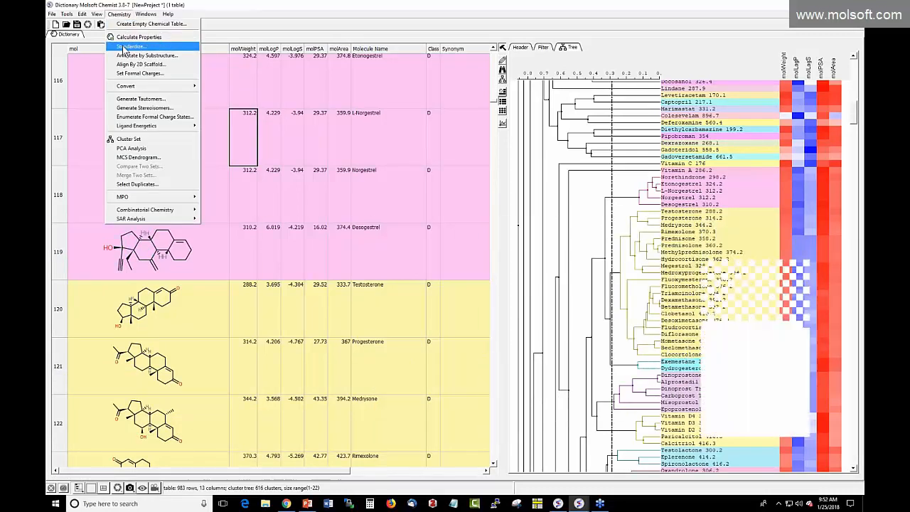
left_click(125, 47)
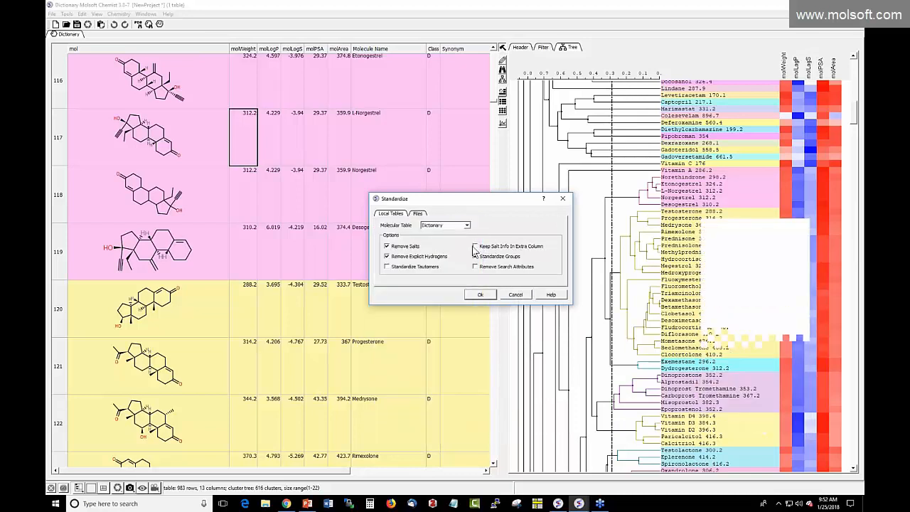
left_click(419, 214)
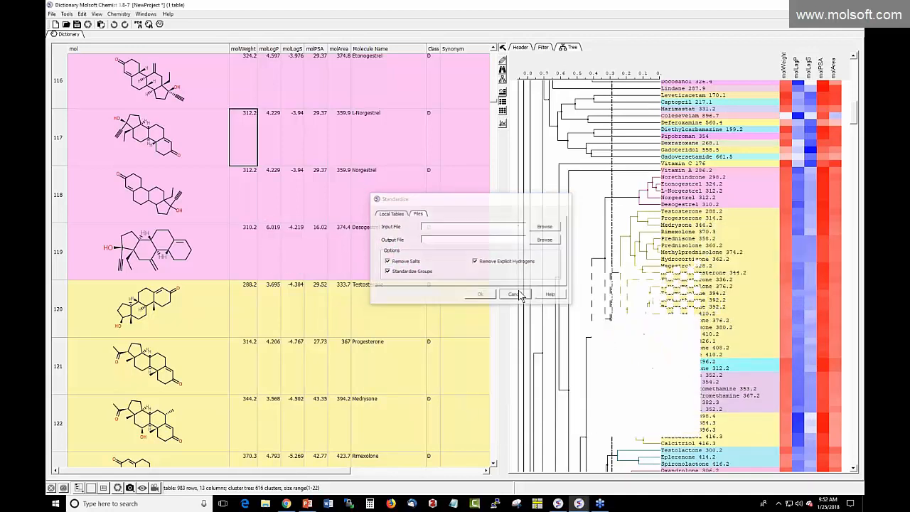
left_click(516, 294)
- Start a chemical search on the Dictionary table and add two "mol exists" conditions joined with OR
left_click(148, 25)
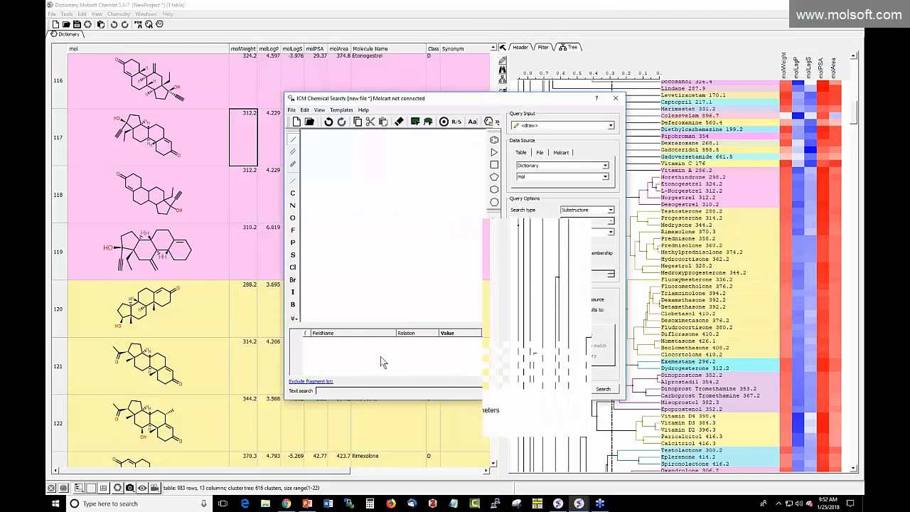
left_click(402, 362)
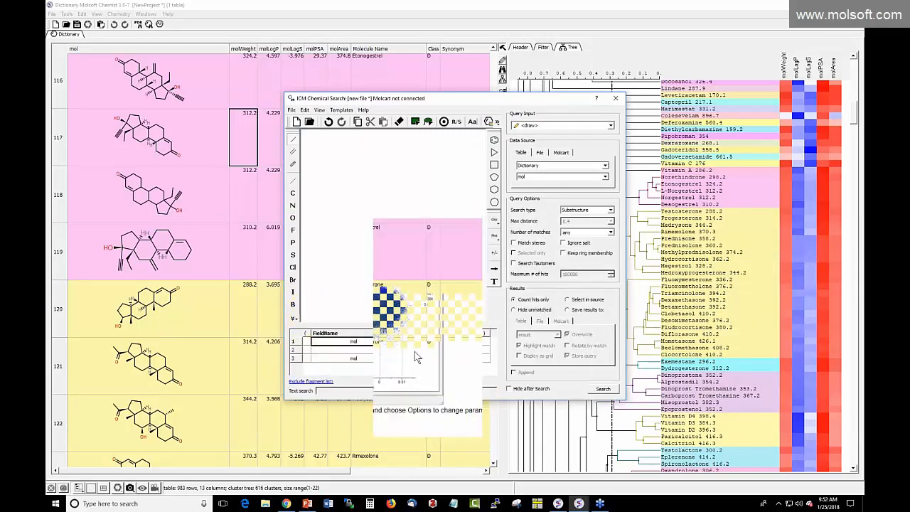
left_click(429, 353)
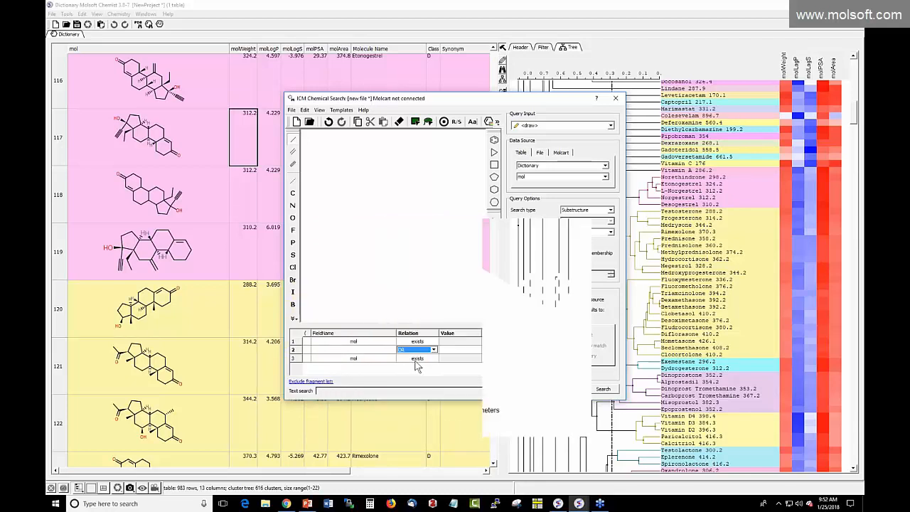
left_click(415, 356)
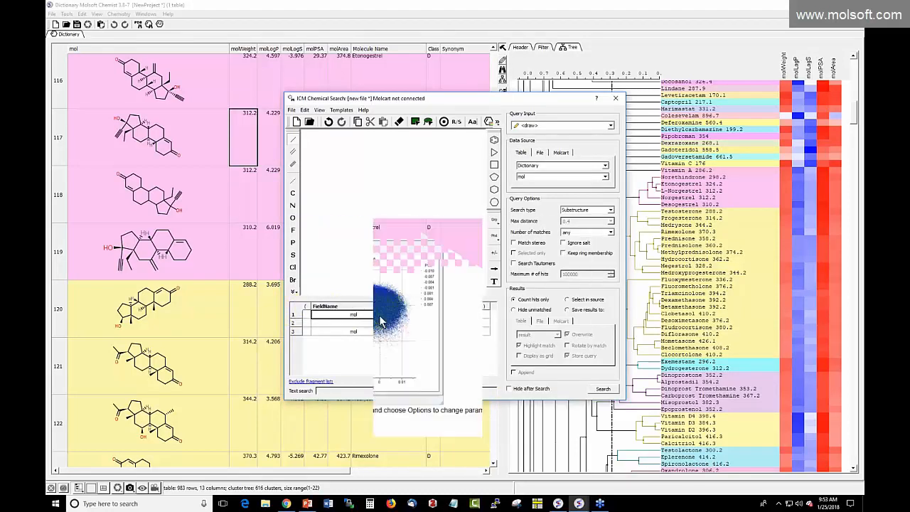
- Change the first search condition to molWeight with the == relation, review the AND/OR choices keeping OR, and close the search window
double_click(381, 317)
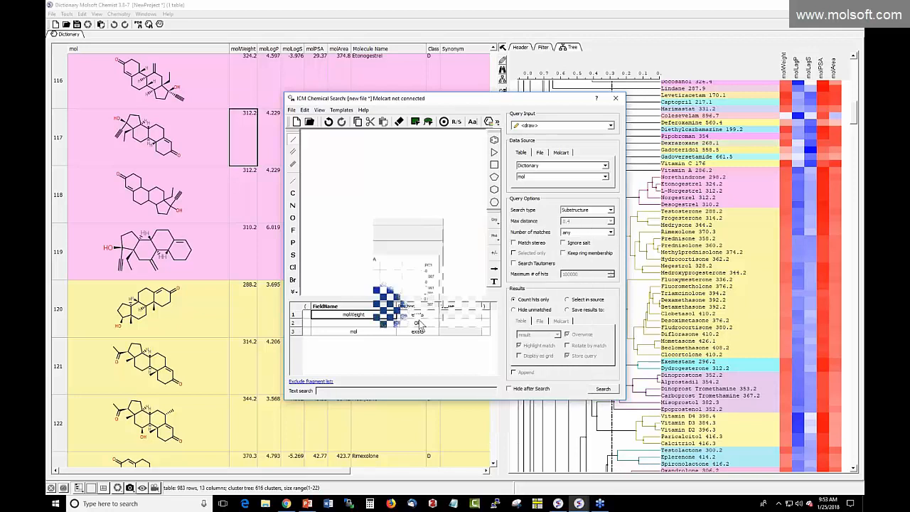
left_click(431, 315)
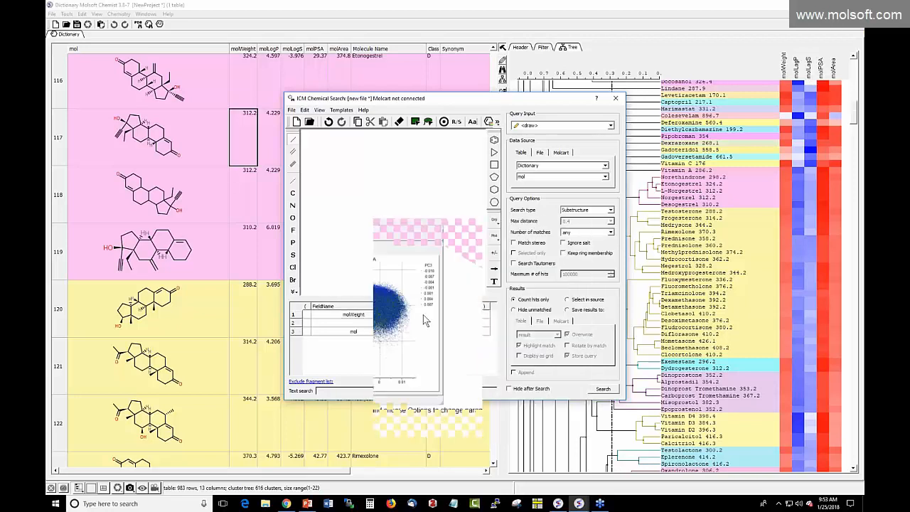
left_click(415, 331)
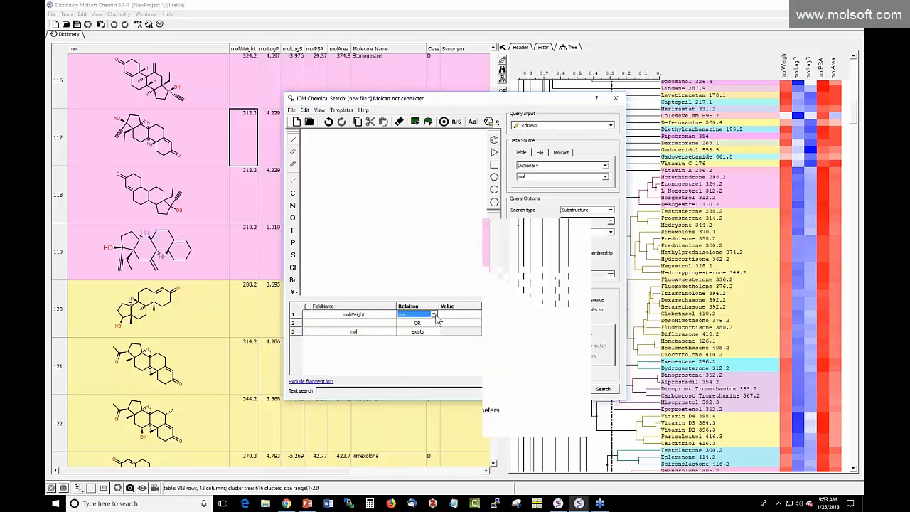
left_click(433, 314)
left_click(377, 332)
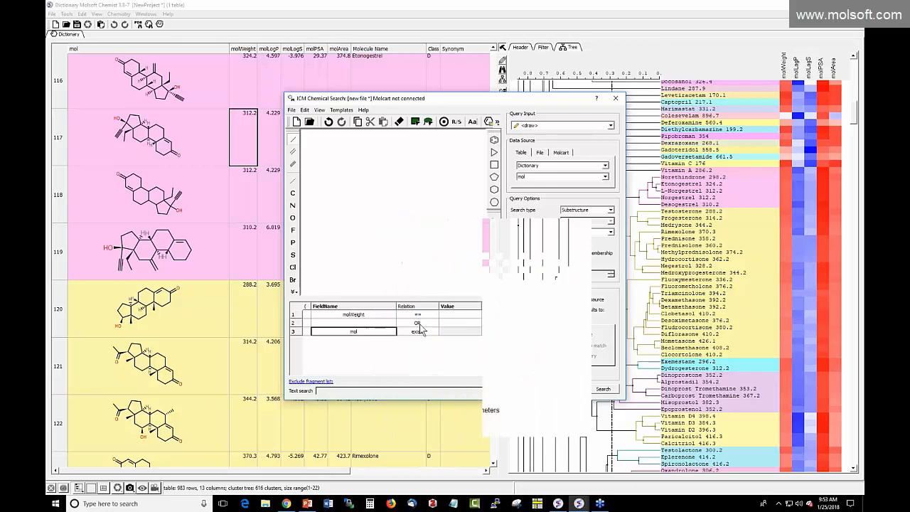
double_click(417, 324)
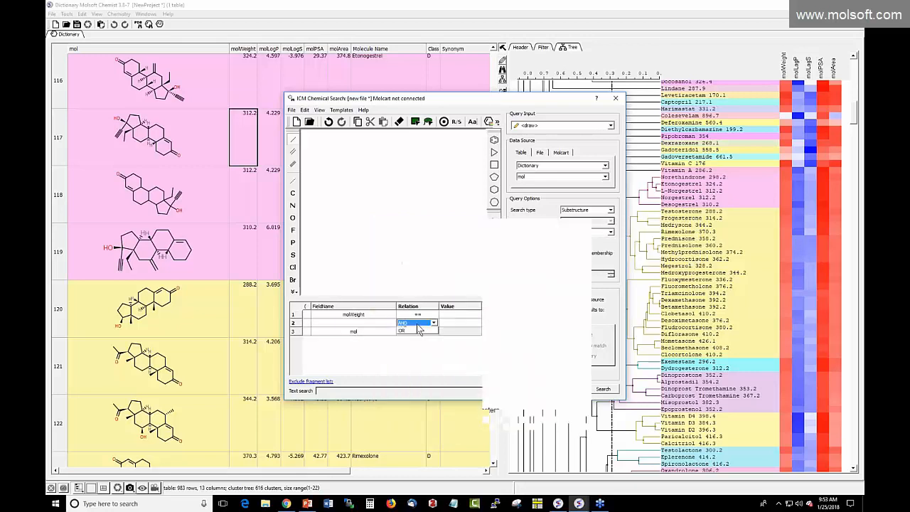
left_click(419, 335)
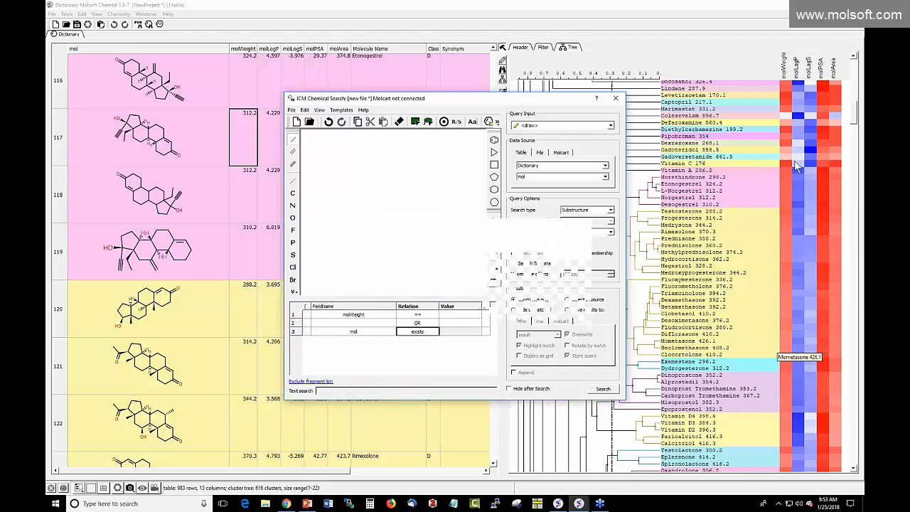
left_click(615, 99)
- Clone the Dictionary table and hide the tree panels beside both the original and the copy
scroll(389, 139, "up", 7)
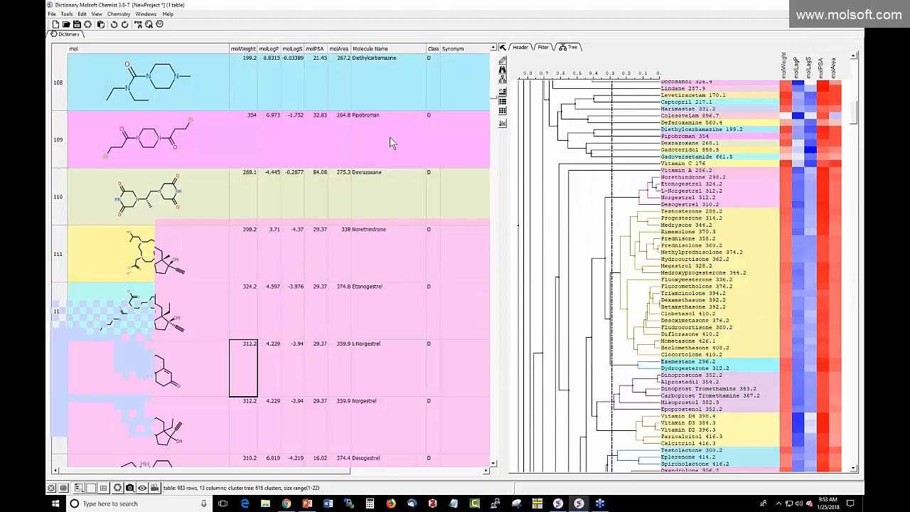
scroll(386, 146, "up", 8)
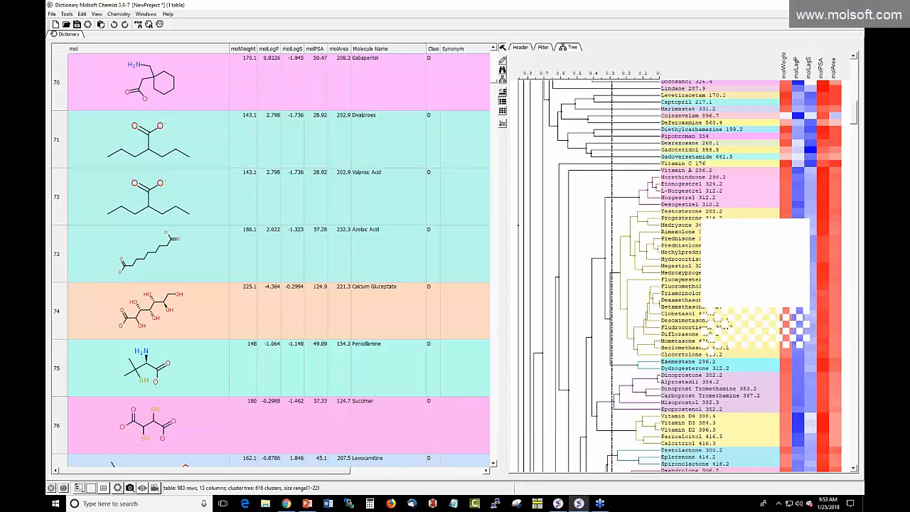
scroll(199, 150, "up", 6)
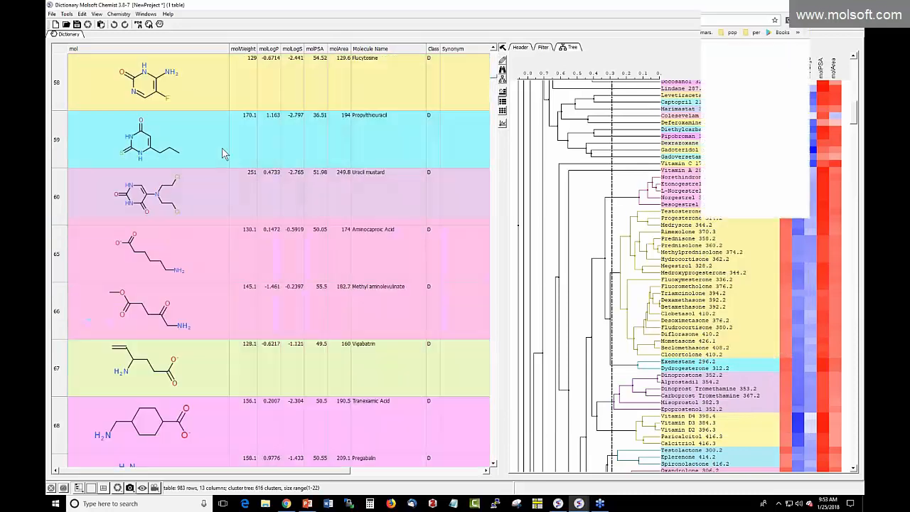
scroll(199, 150, "up", 10)
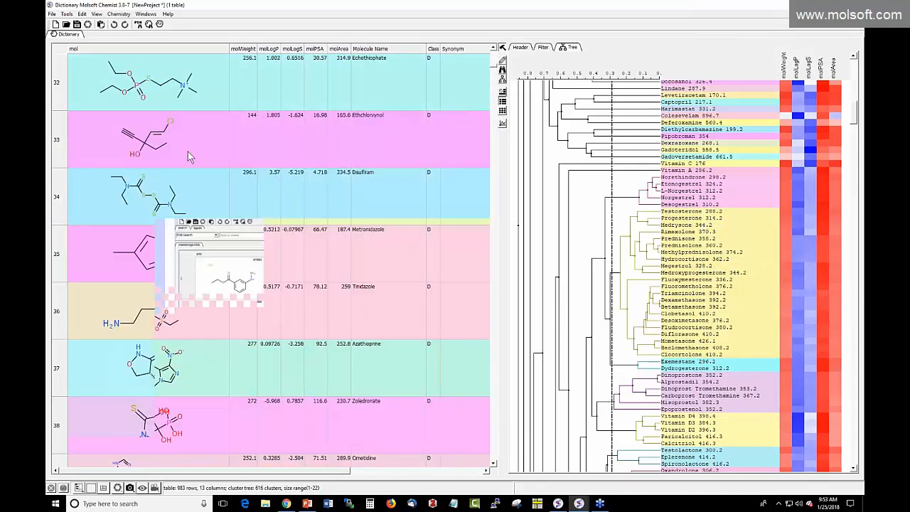
scroll(199, 156, "up", 7)
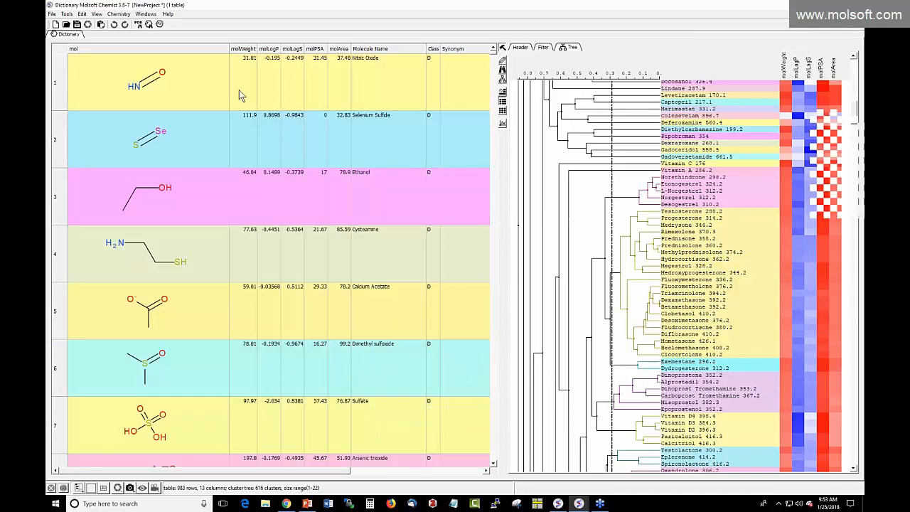
left_click(177, 78)
right_click(76, 35)
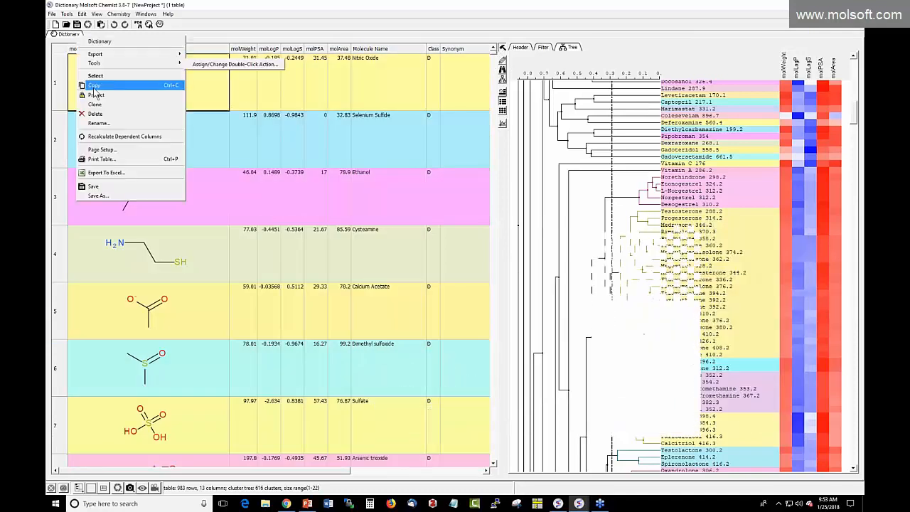
left_click(96, 105)
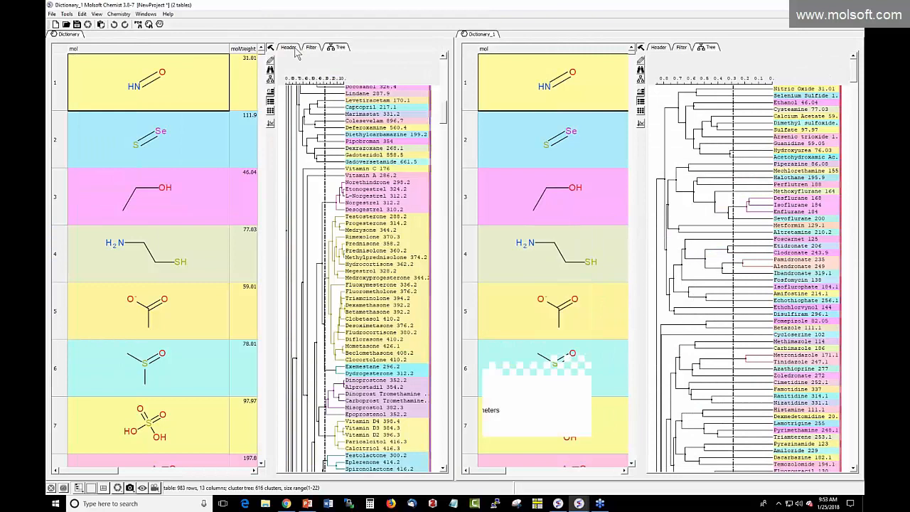
left_click(271, 49)
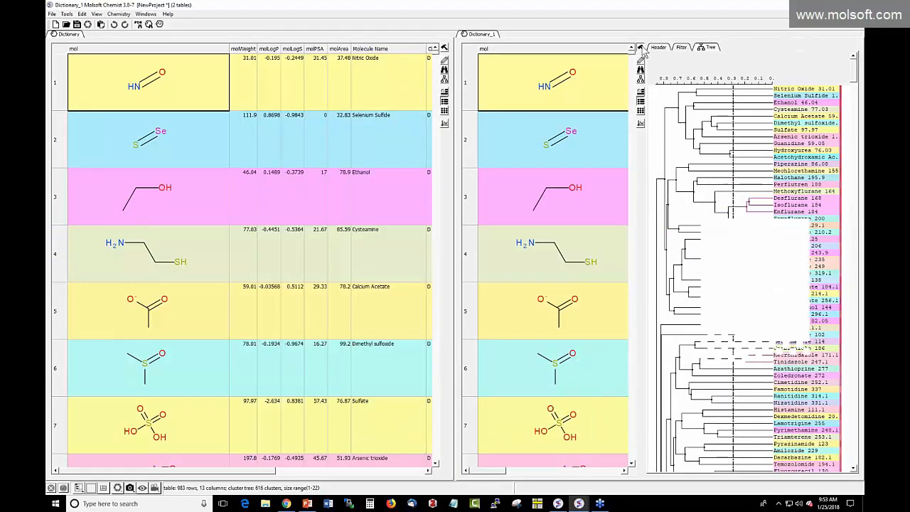
left_click(640, 48)
- Copy the Dimethyl sulfoxide and Sulfate rows from Dictionary_1 and paste them after the Nitric Oxide row of Dictionary
scroll(576, 165, "down", 9)
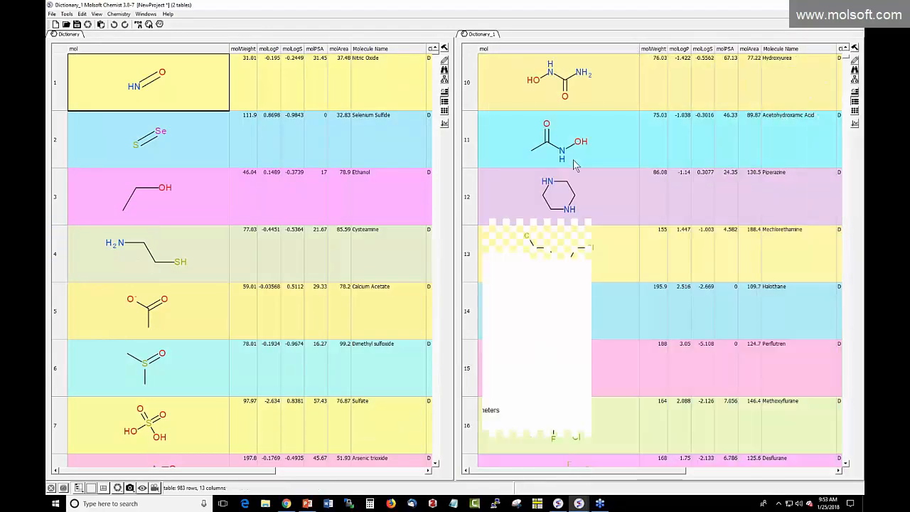
scroll(575, 165, "up", 4)
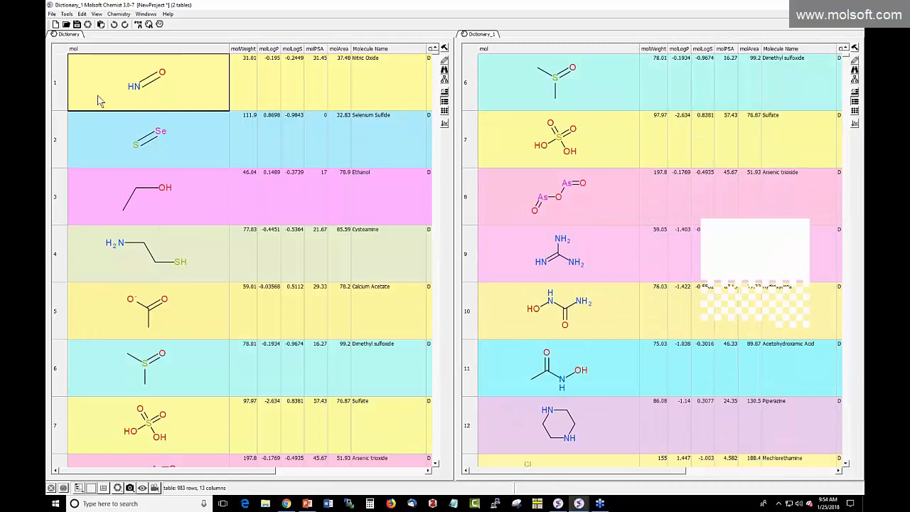
right_click(468, 93)
left_click_drag(469, 85, 475, 140)
right_click(470, 137)
left_click(485, 155)
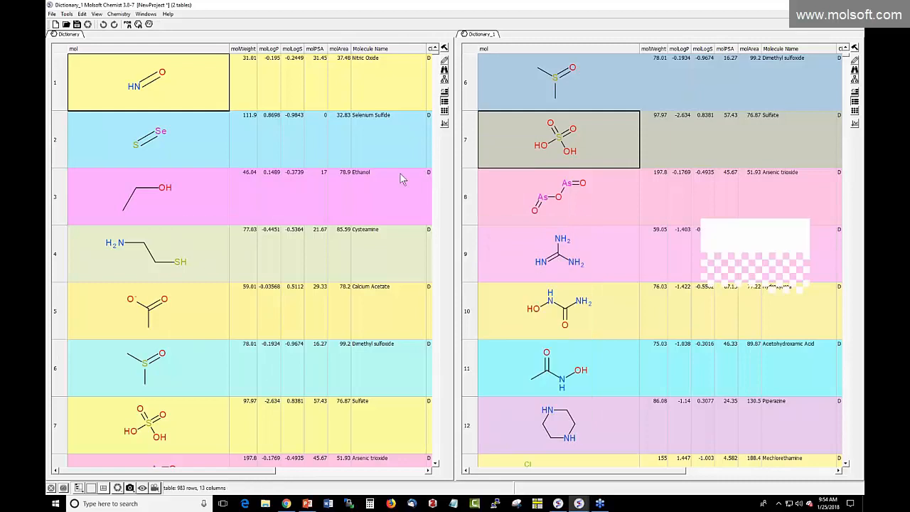
right_click(60, 90)
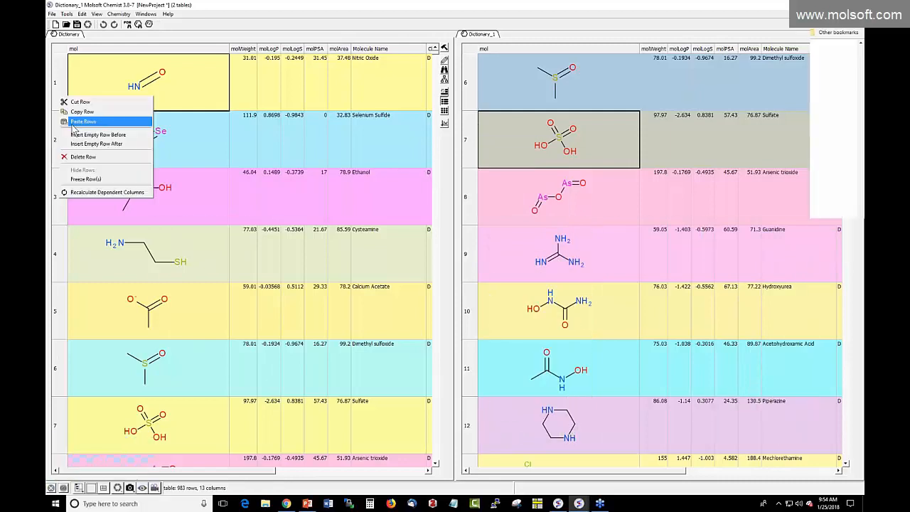
left_click(78, 118)
- Insert an empty row before the pasted Sulfate row in the Dictionary table
left_click(59, 188)
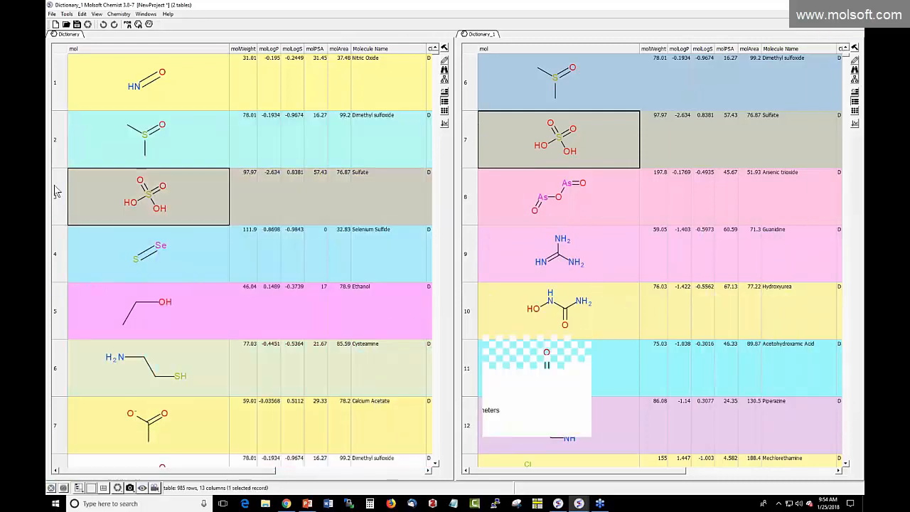
right_click(56, 187)
left_click(76, 224)
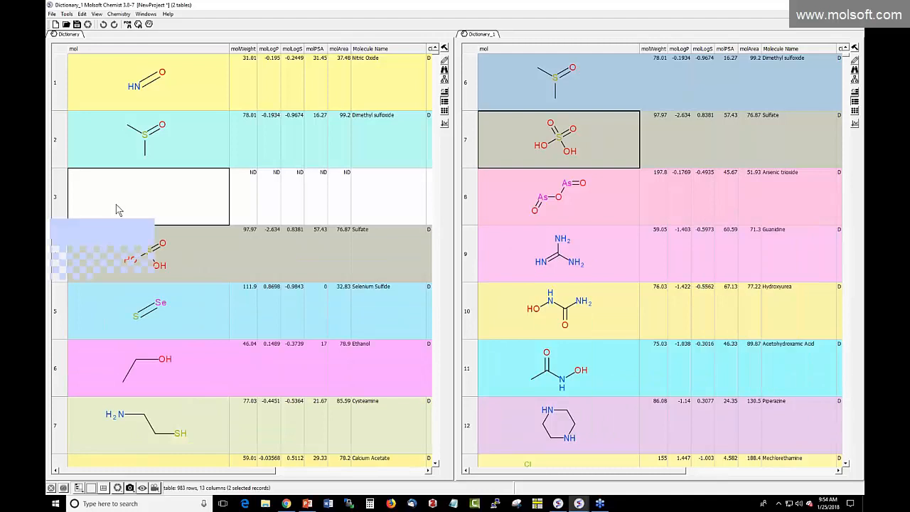
- Copy the 2D molecule of Arsenic trioxide from the Dictionary_1 table
left_click(569, 210)
right_click(568, 210)
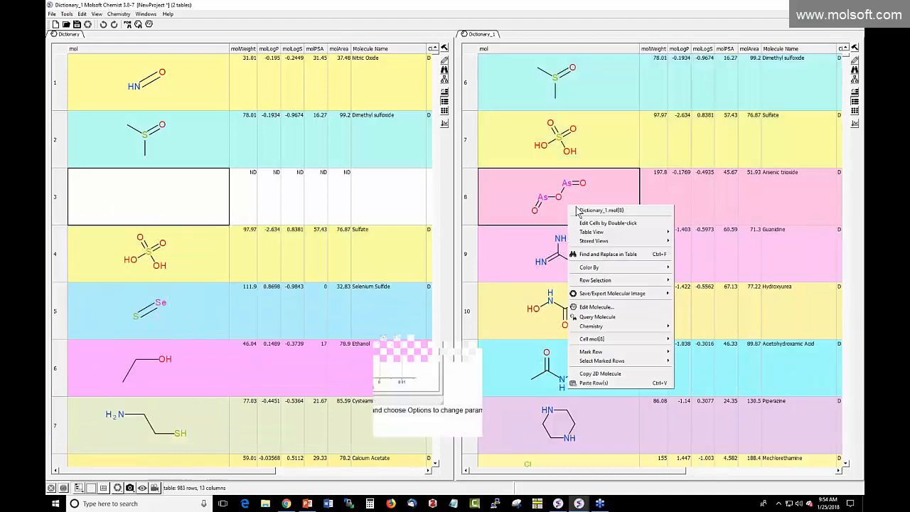
mouse_move(599, 269)
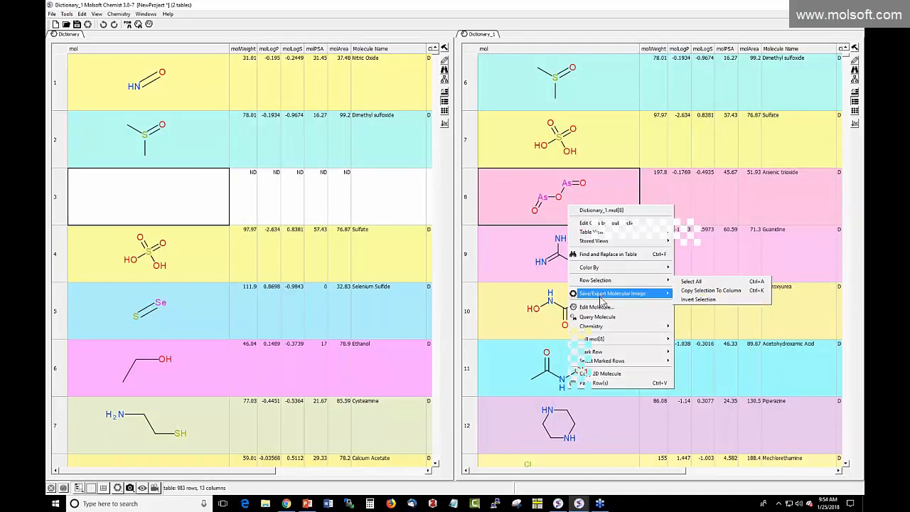
mouse_move(602, 298)
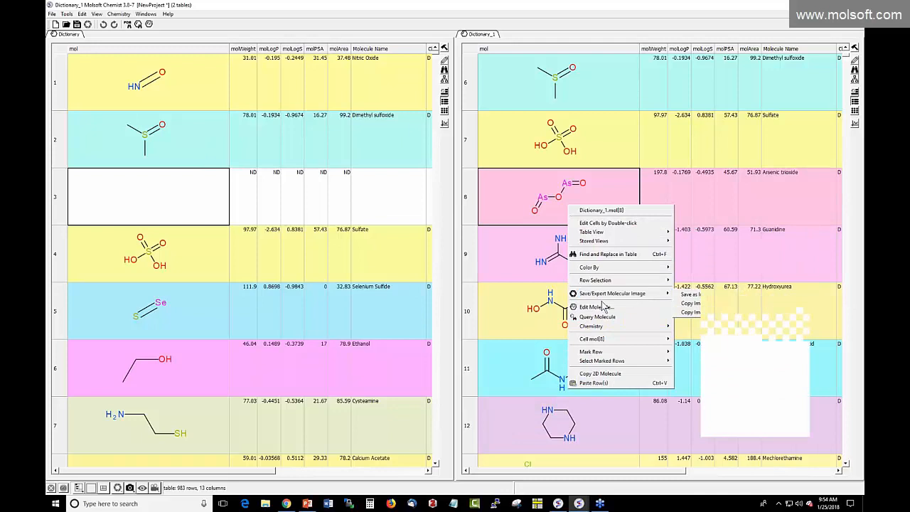
left_click(602, 307)
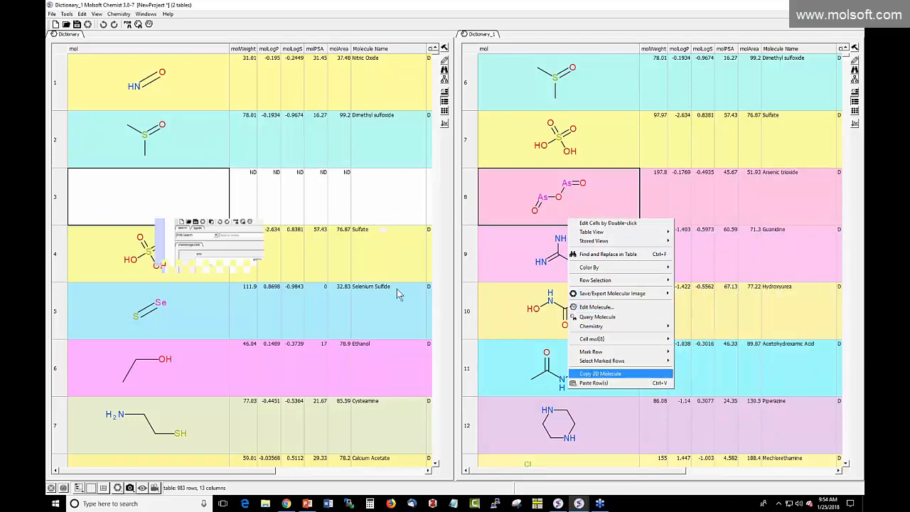
- Paste the Arsenic trioxide molecule into the empty third row of the Dictionary table and insert two empty rows after it
left_click(600, 373)
key("ctrl+v")
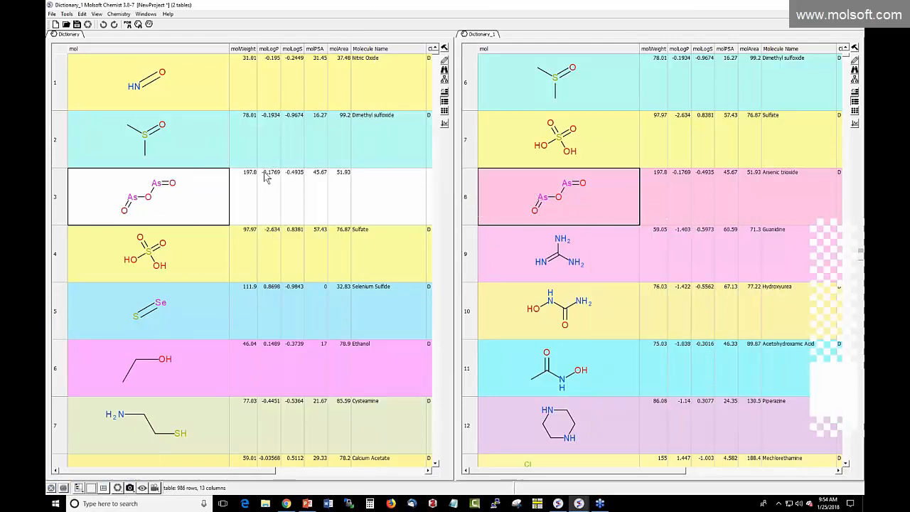
left_click(63, 217)
right_click(63, 217)
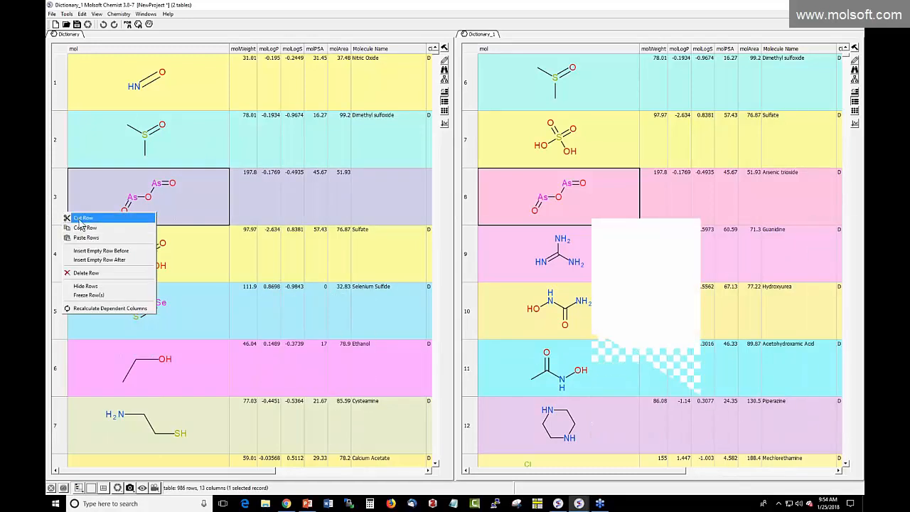
left_click(83, 259)
left_click(63, 250)
right_click(63, 248)
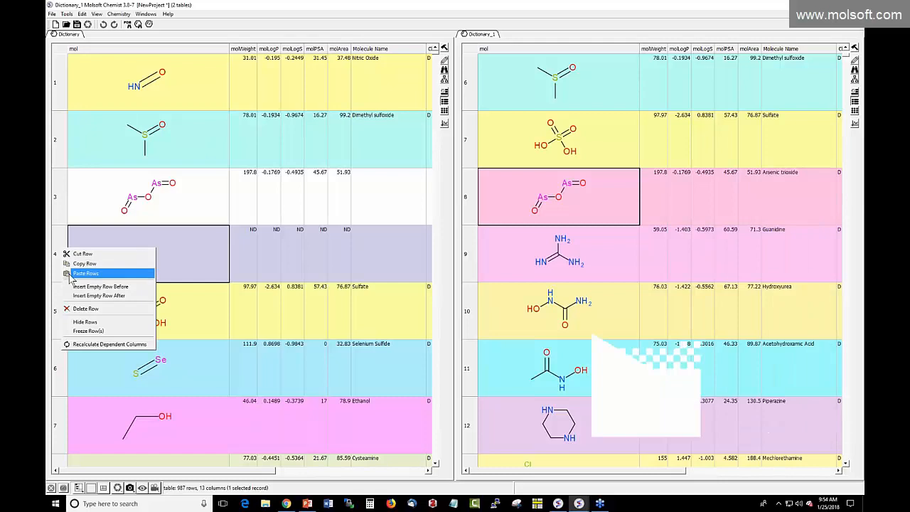
left_click(79, 294)
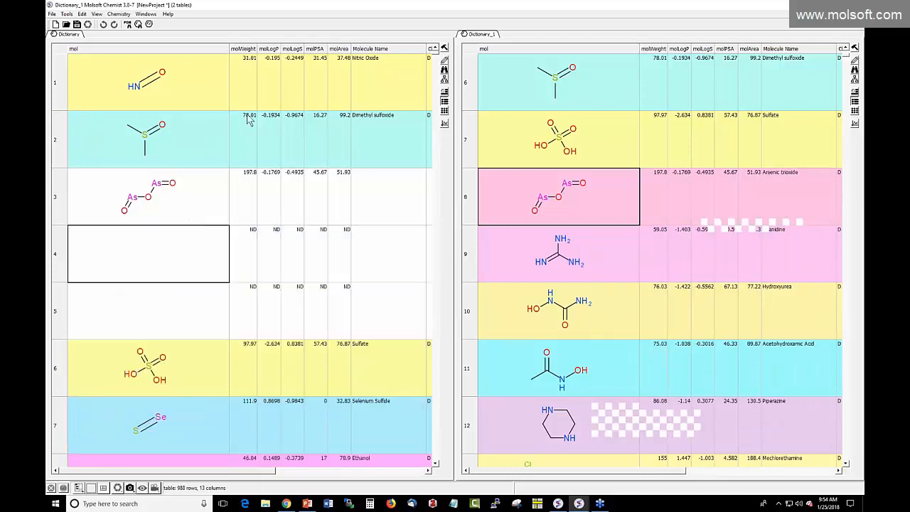
- Insert a new String column beside the mol column of the Dictionary table
right_click(212, 50)
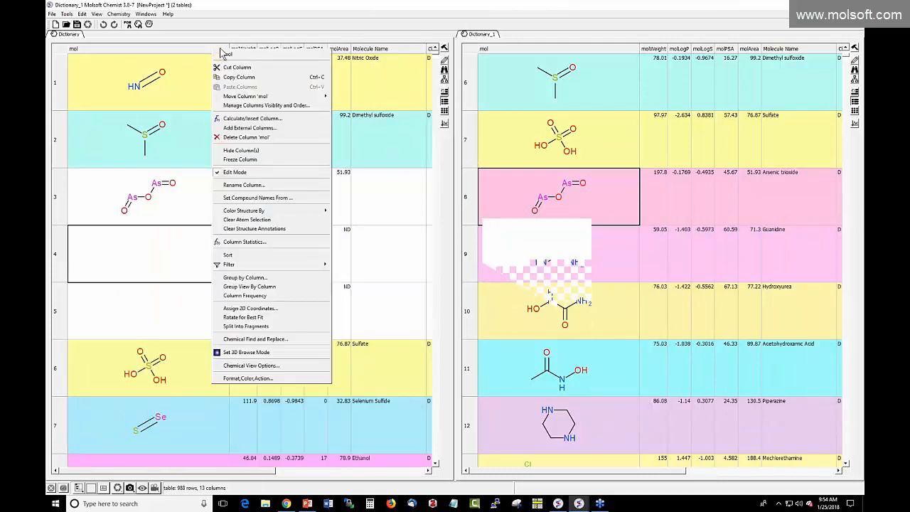
left_click(245, 118)
left_click(297, 180)
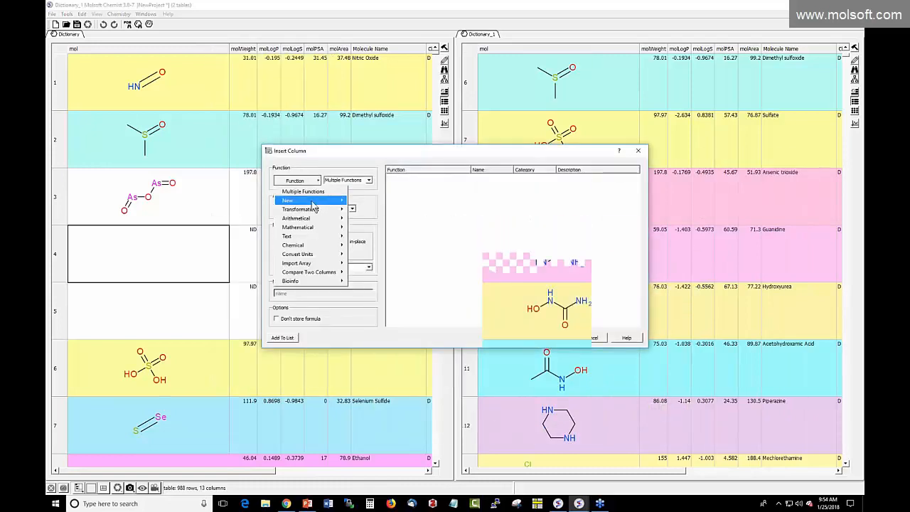
mouse_move(314, 201)
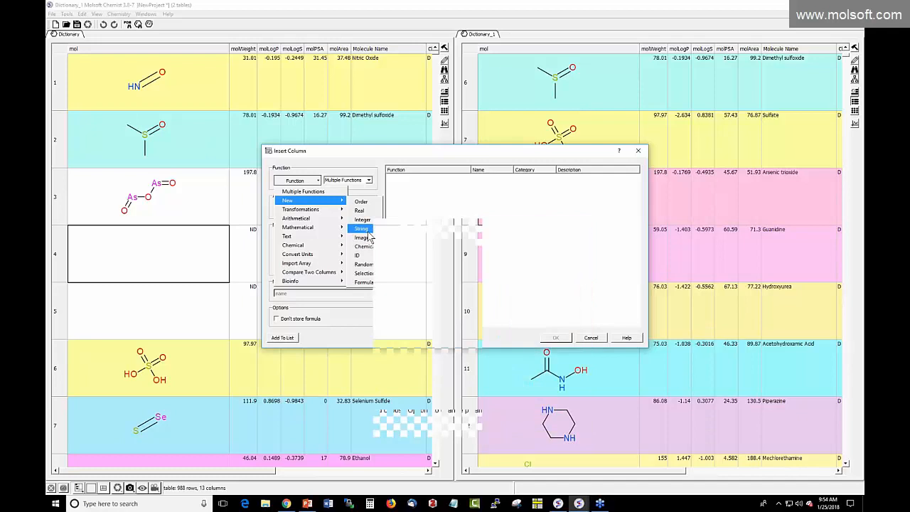
left_click(361, 228)
left_click(557, 338)
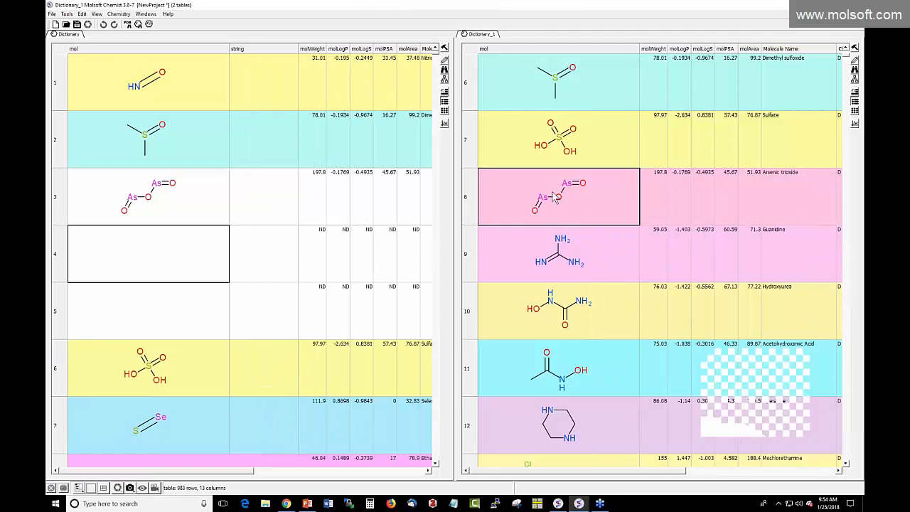
left_click(655, 196)
right_click(520, 277)
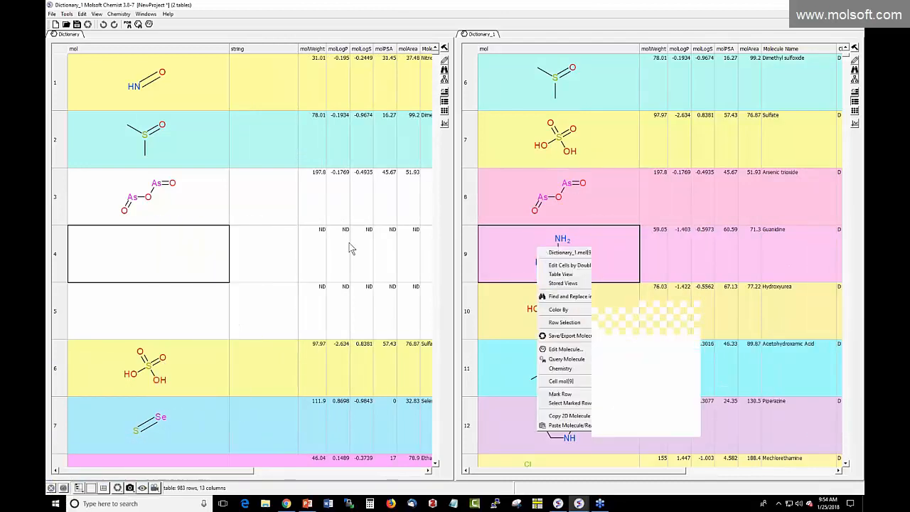
left_click(100, 244)
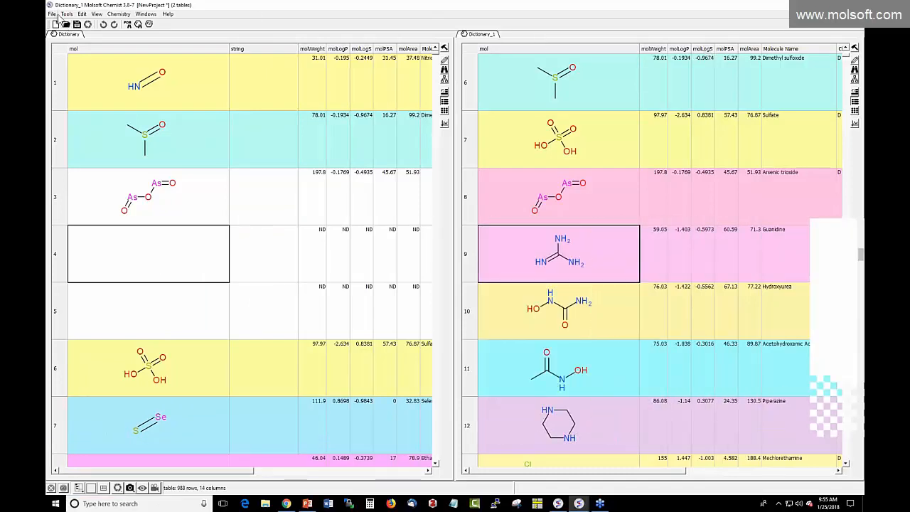
left_click(66, 14)
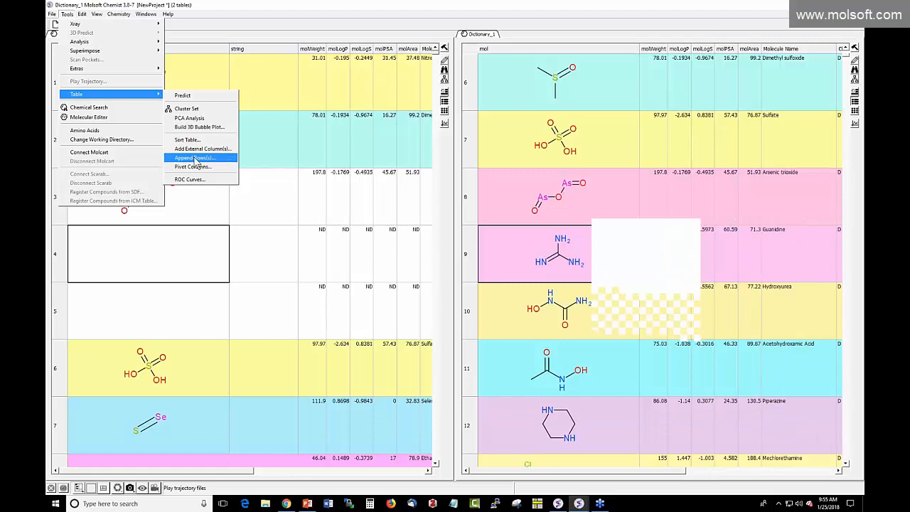
right_click(681, 51)
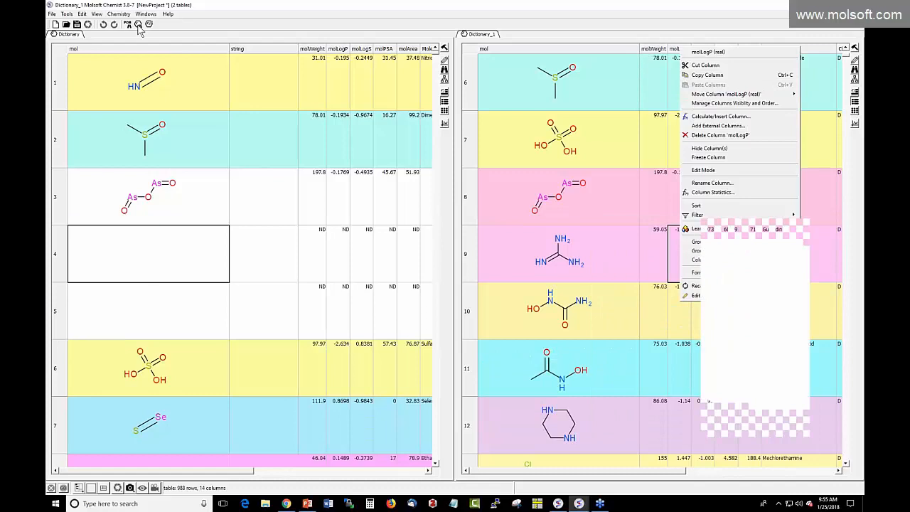
left_click(67, 14)
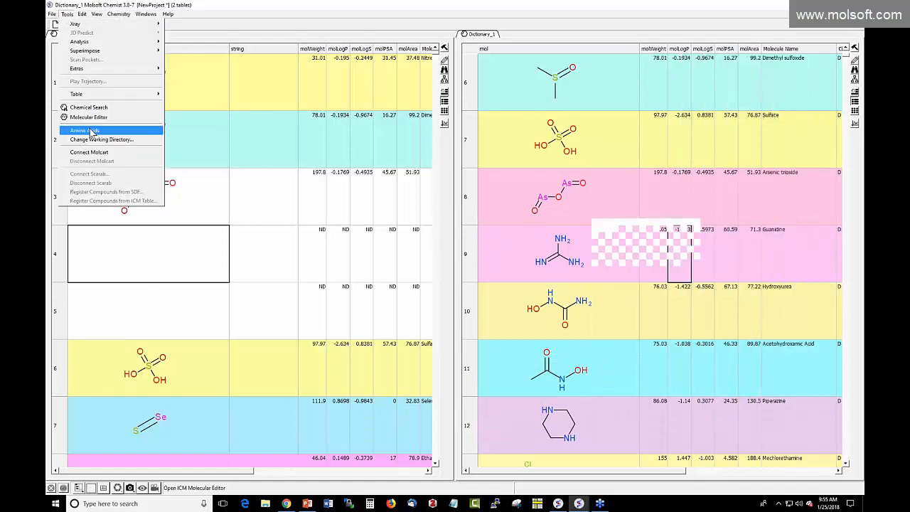
mouse_move(78, 94)
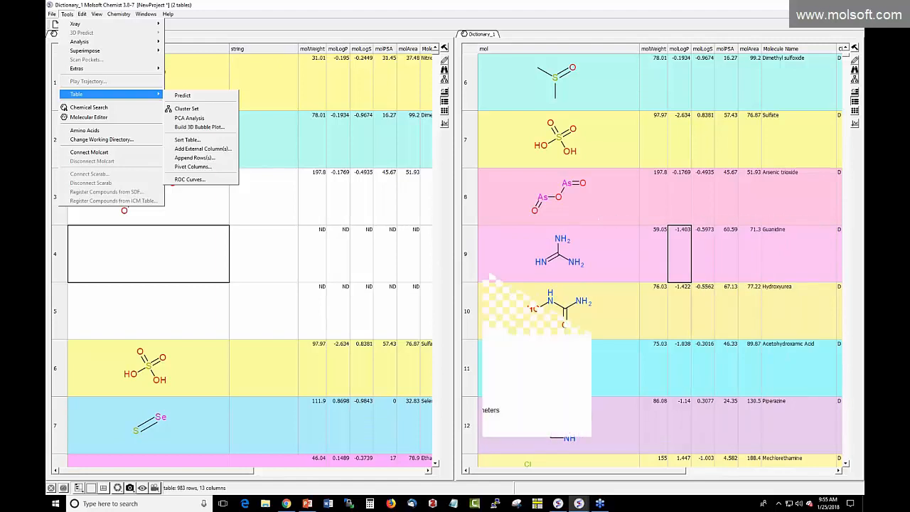
- Switch to the drugmcc.icb project window and examine the Dictionary_MCStree rows around 1590 to 1626
key("alt+Tab")
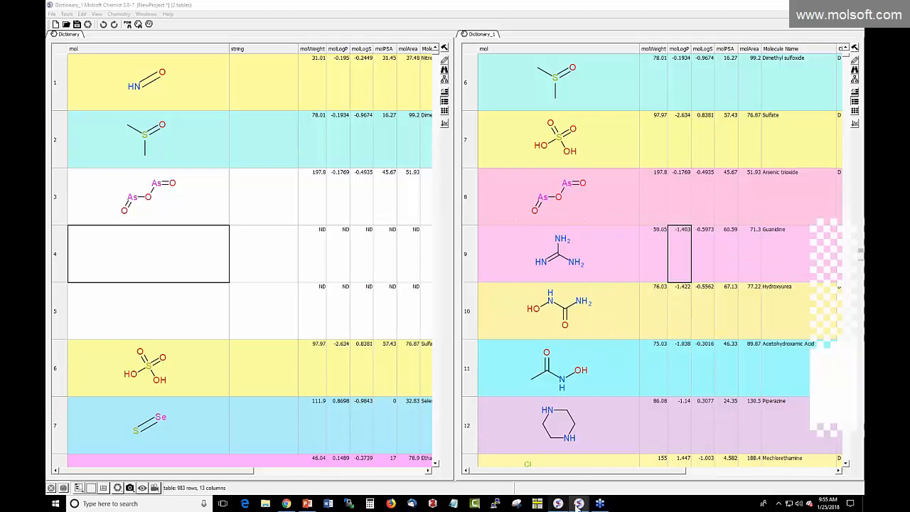
mouse_move(580, 504)
left_click(538, 462)
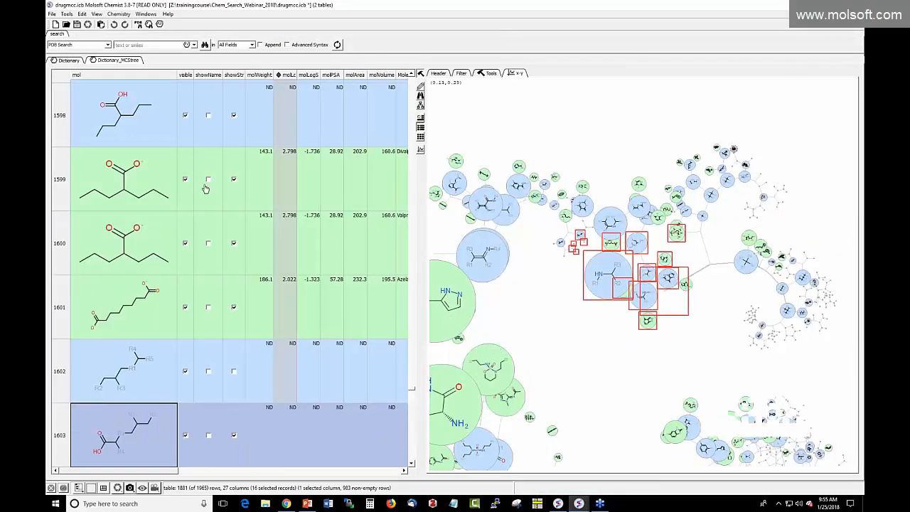
scroll(185, 163, "up", 3)
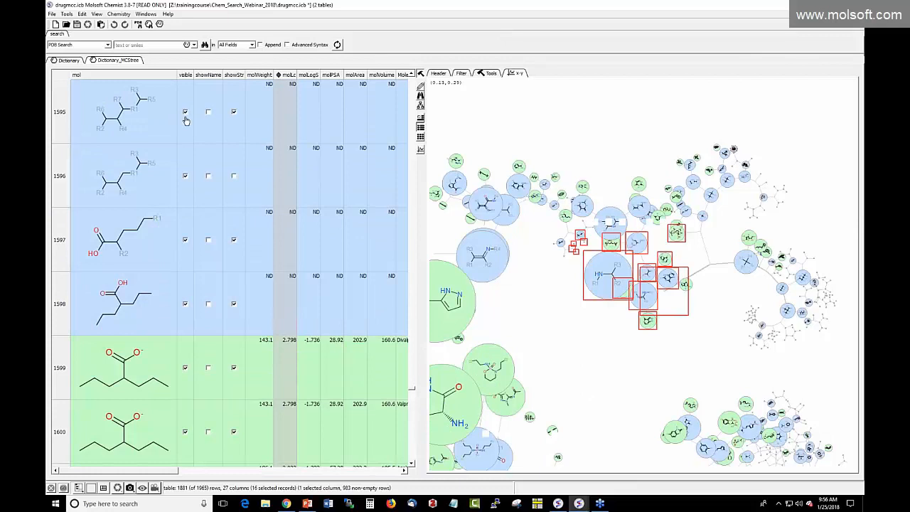
scroll(185, 119, "up", 5)
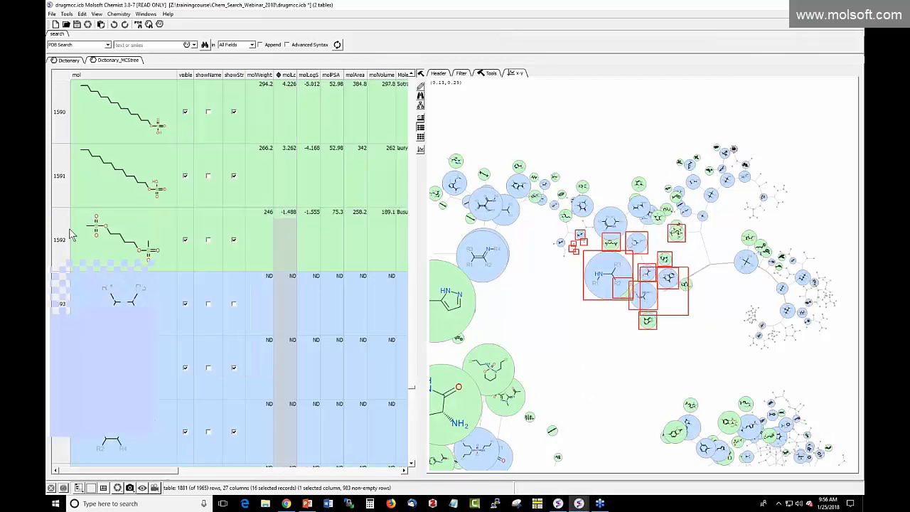
left_click(71, 230)
scroll(68, 235, "down", 1)
scroll(75, 261, "down", 20)
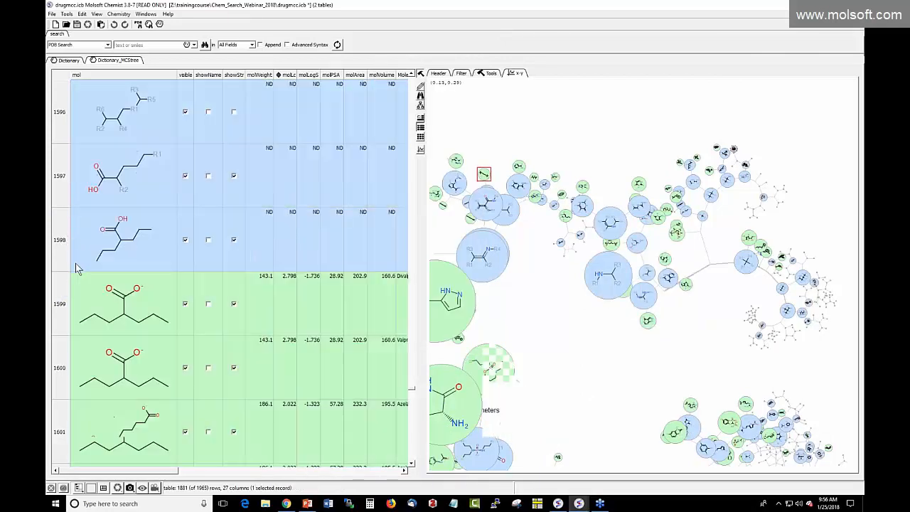
scroll(89, 296, "down", 1)
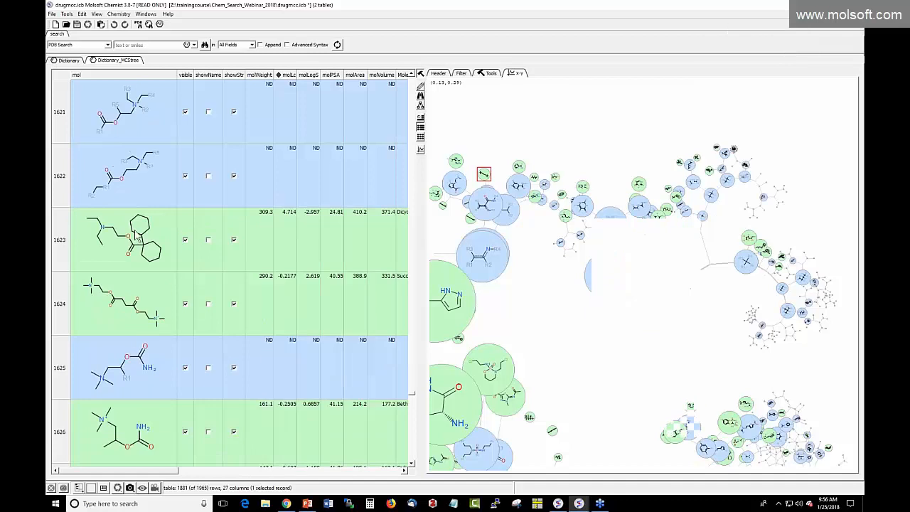
scroll(145, 226, "up", 3)
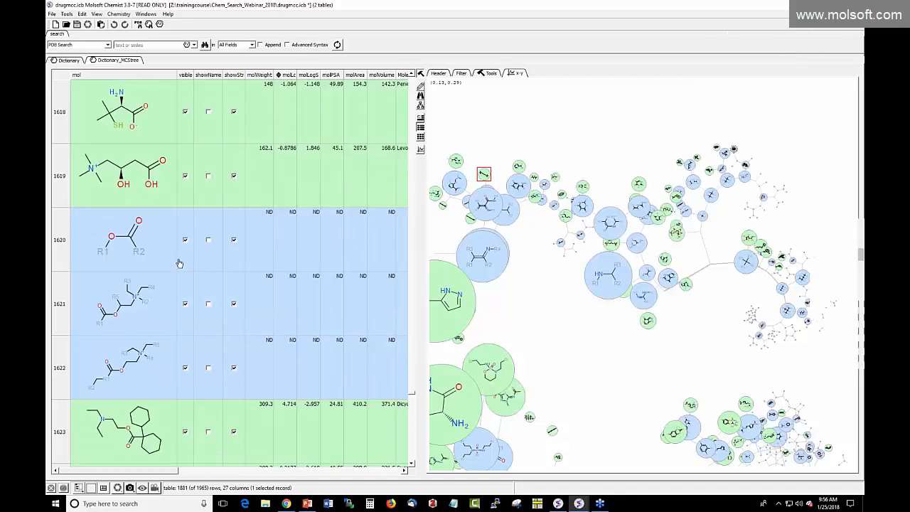
right_click(250, 253)
mouse_move(321, 373)
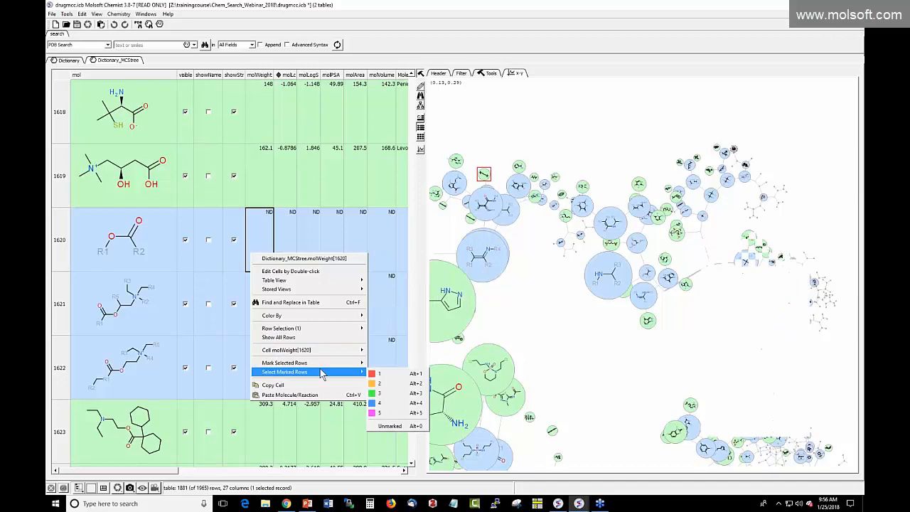
left_click(378, 394)
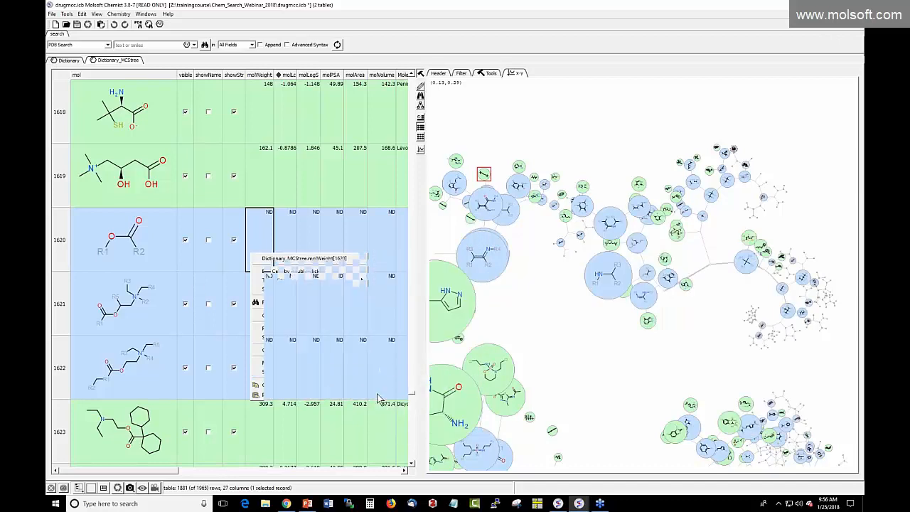
mouse_move(357, 368)
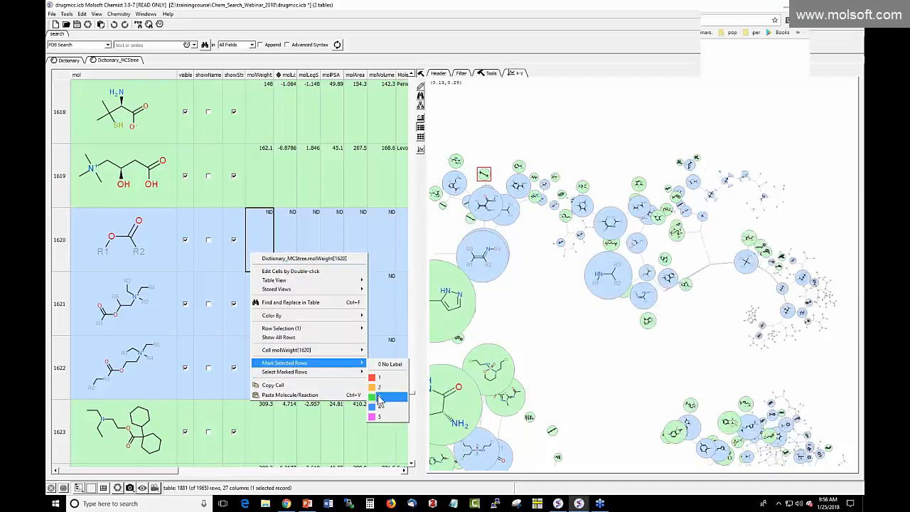
left_click(378, 385)
right_click(268, 195)
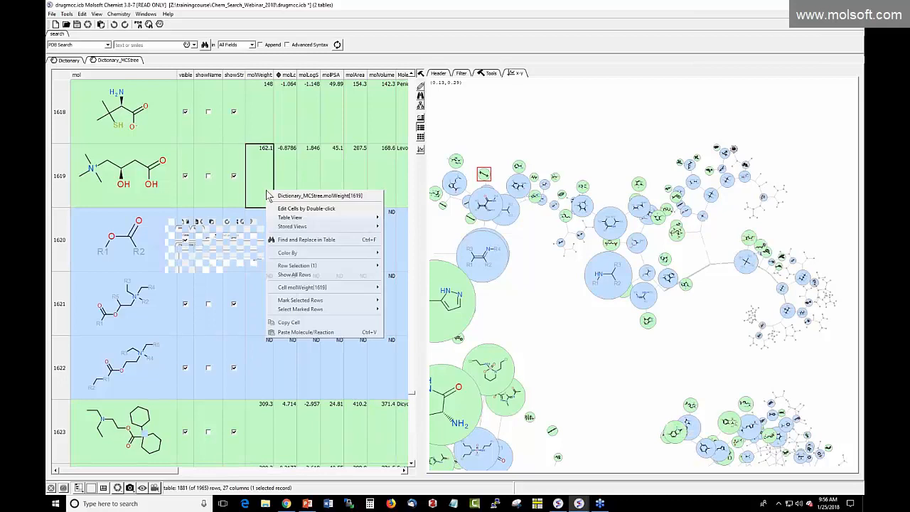
- Select rows 1613 through 1619 of Dictionary_MCStree and turn off their showStr and visible settings
left_click(62, 188)
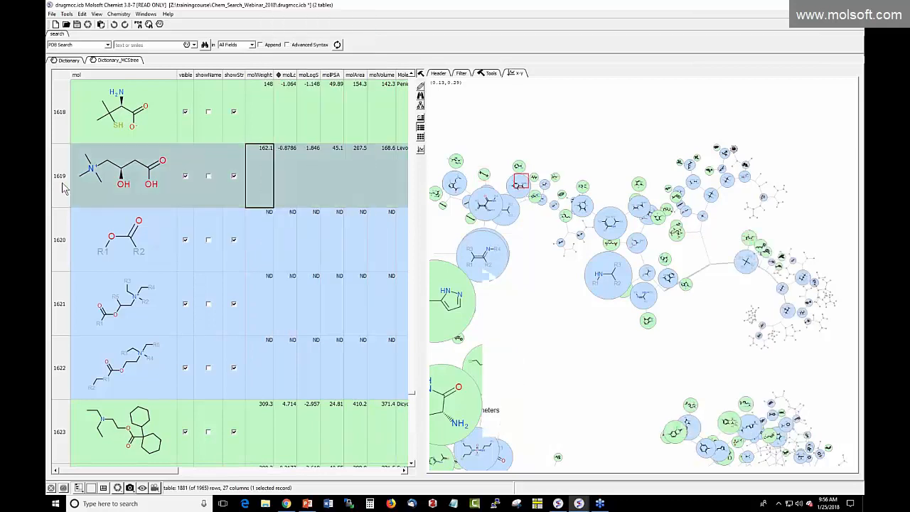
scroll(63, 181, "up", 2)
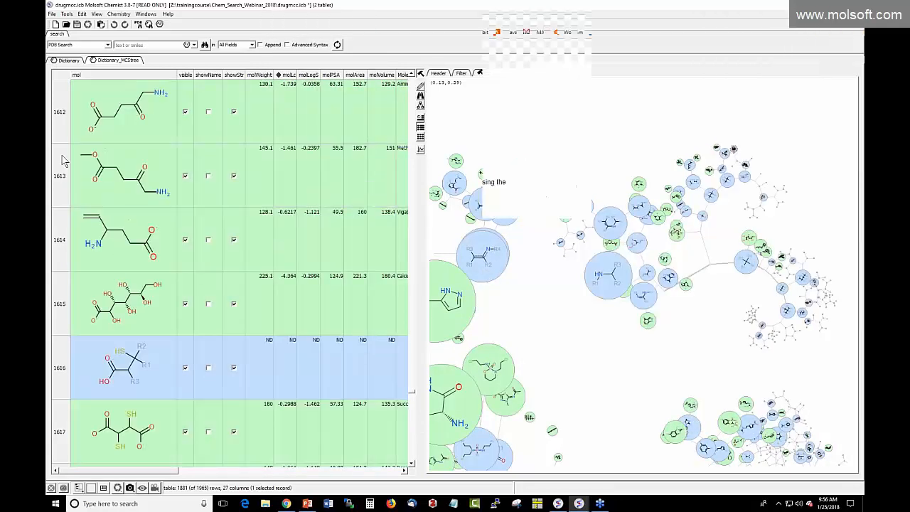
left_click(63, 171, "shift")
left_click(235, 177)
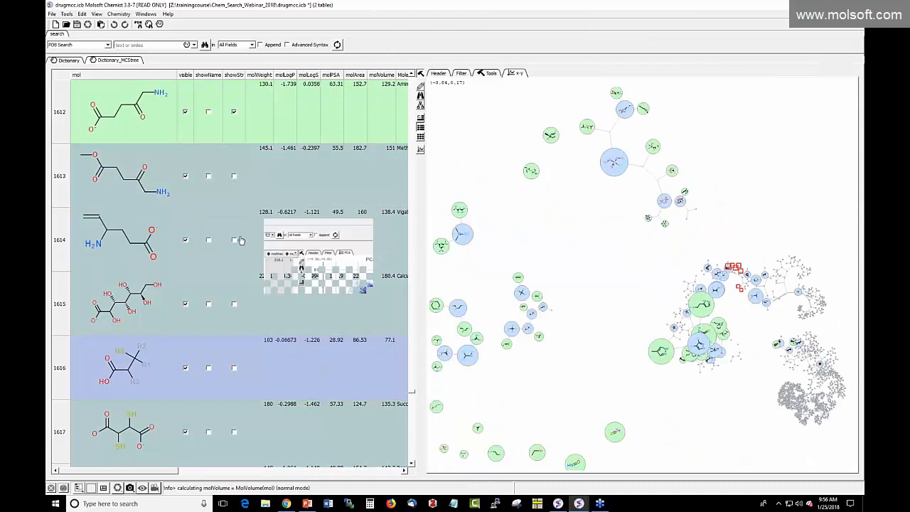
left_click(184, 178)
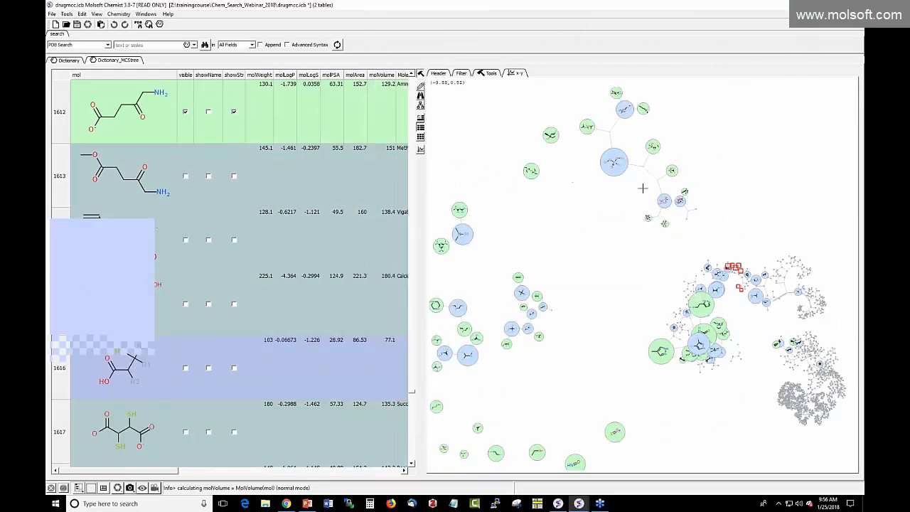
- Select individual compound nodes in the phosphorus cluster of the tree plot to locate their matching rows in Dictionary_MCStree
left_click_drag(700, 124, 734, 191)
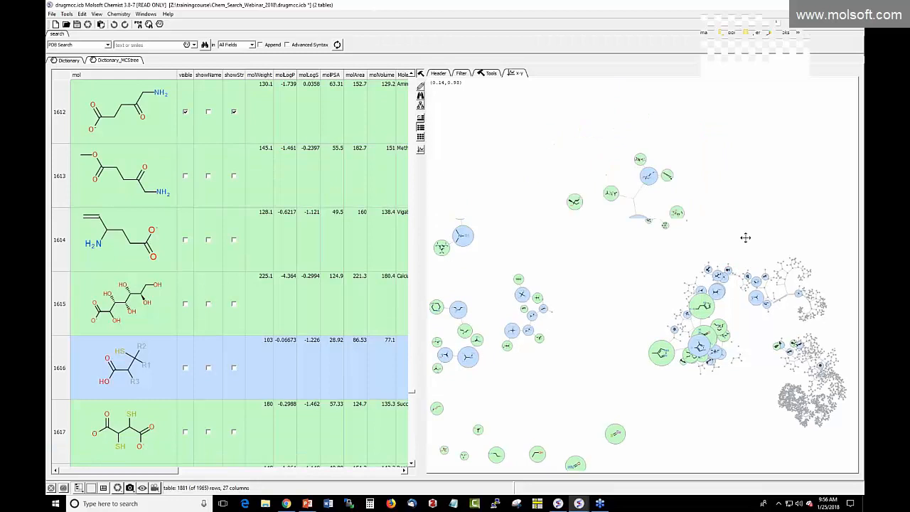
scroll(593, 250, "up", 5)
left_click_drag(677, 215, 600, 316)
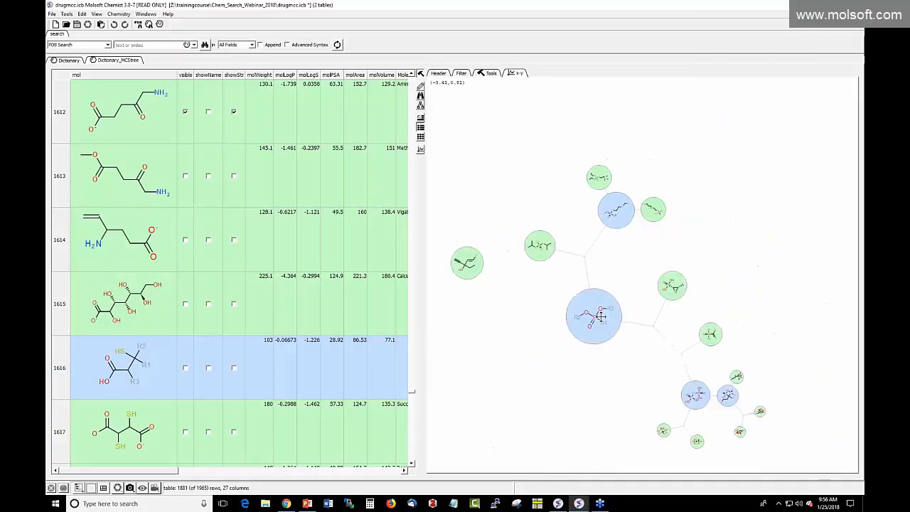
scroll(672, 284, "up", 1)
left_click(672, 284)
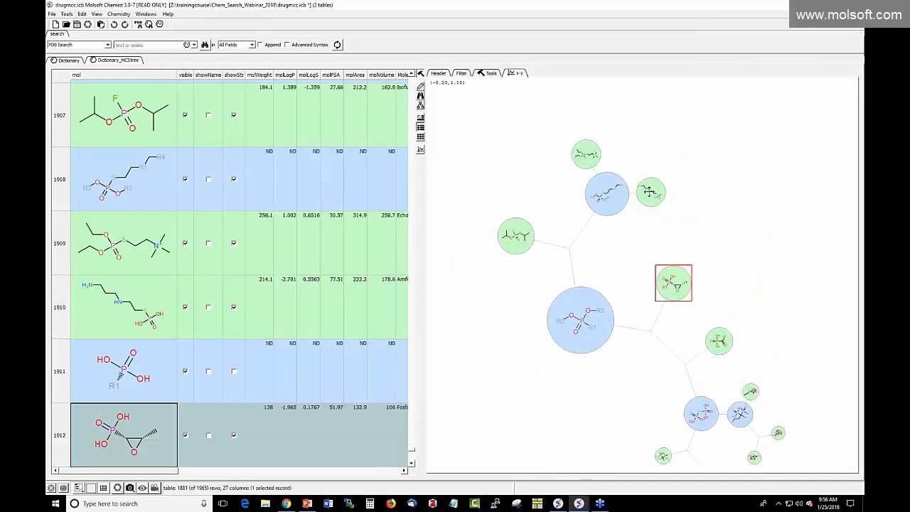
left_click(649, 192)
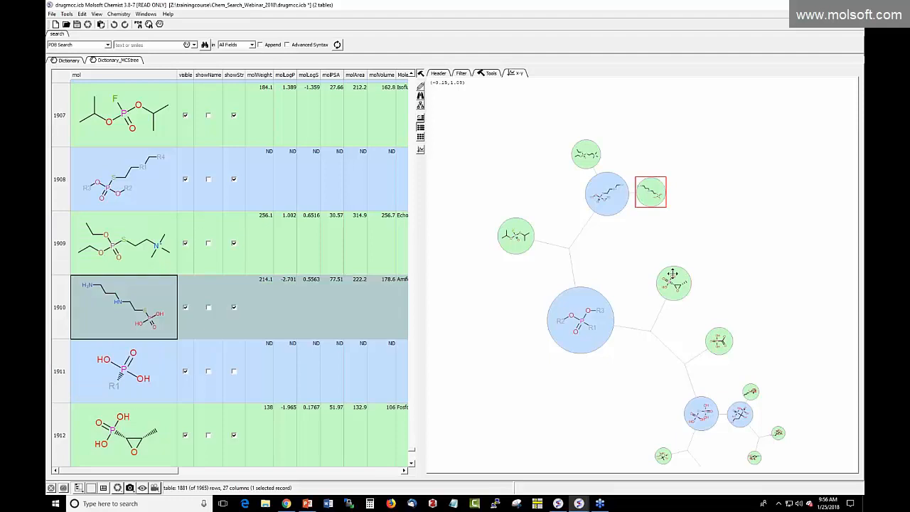
left_click(671, 276)
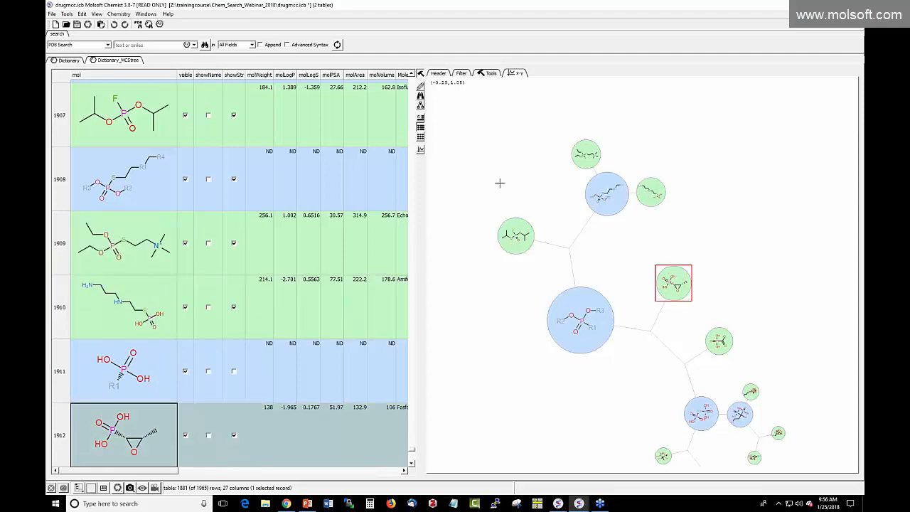
- Select rows 1909 and 1910 of Dictionary_MCStree and turn off their visible setting
left_click(63, 241)
left_click(65, 316, "shift")
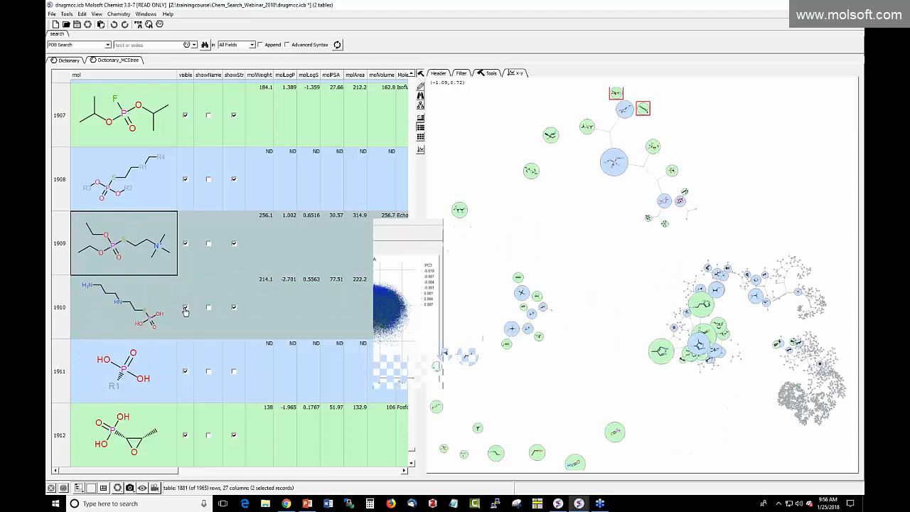
left_click(185, 309)
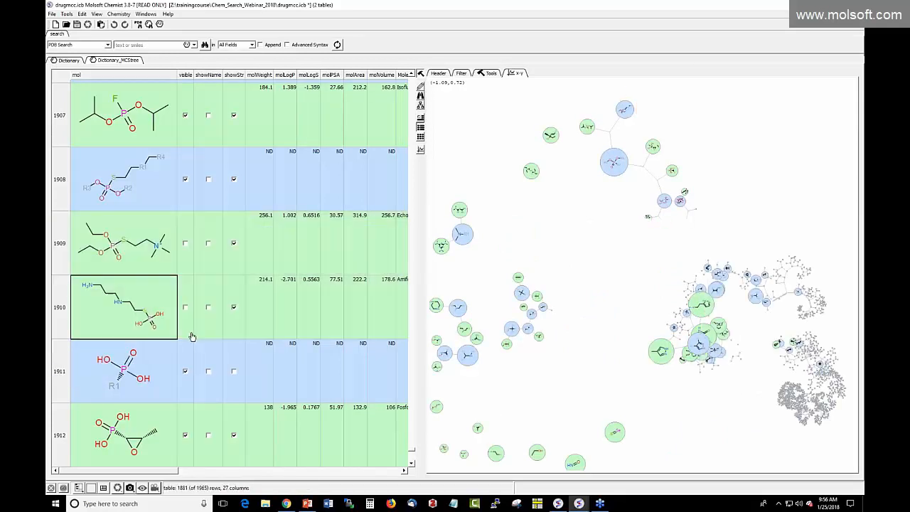
scroll(191, 337, "down", 1)
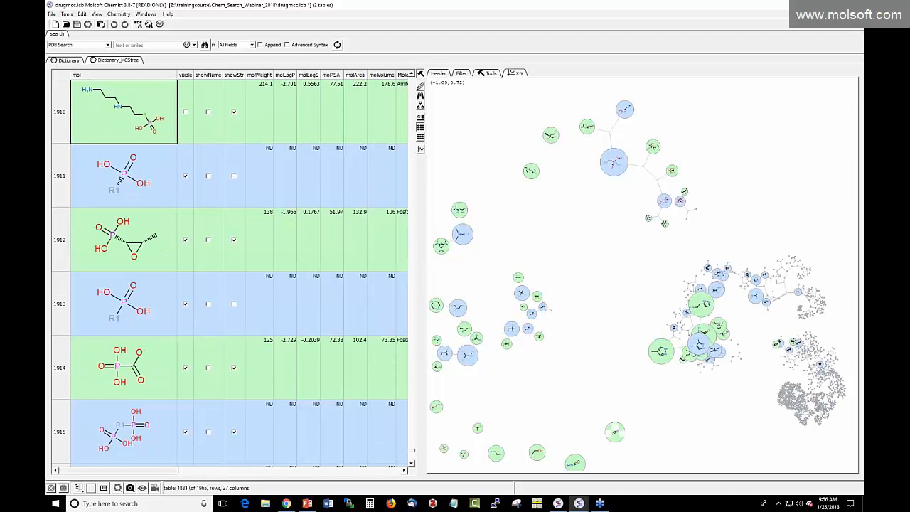
scroll(162, 305, "down", 3)
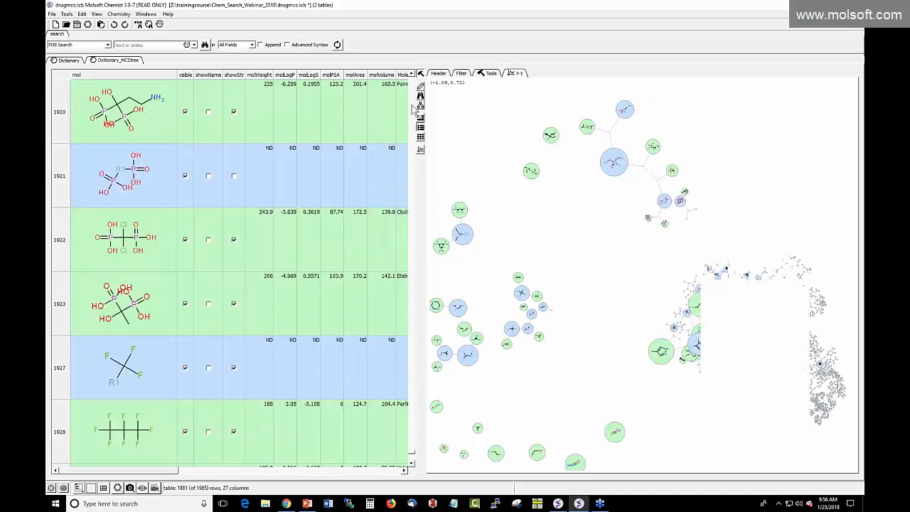
left_click_drag(412, 451, 411, 319)
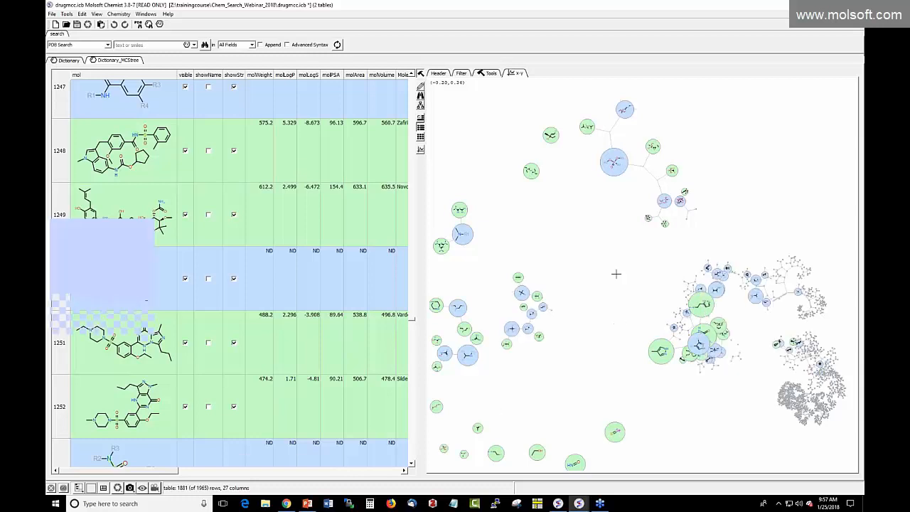
left_click(115, 14)
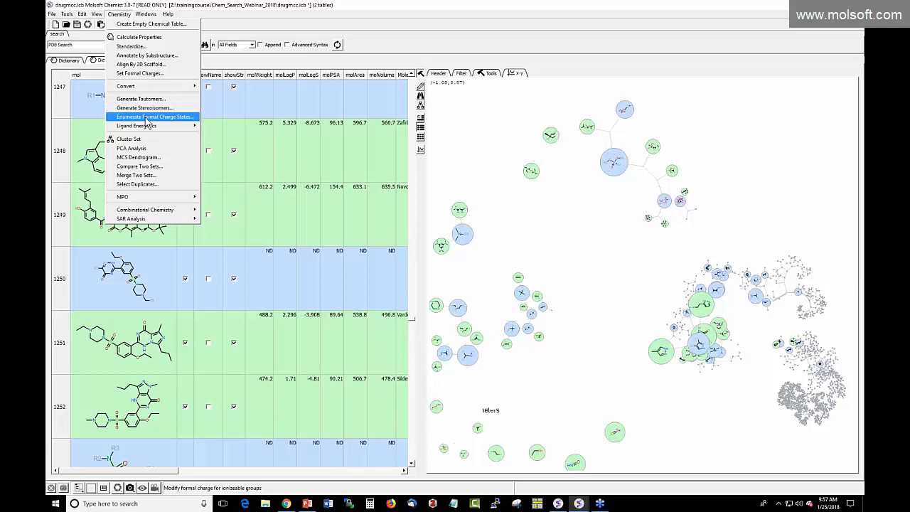
left_click(146, 119)
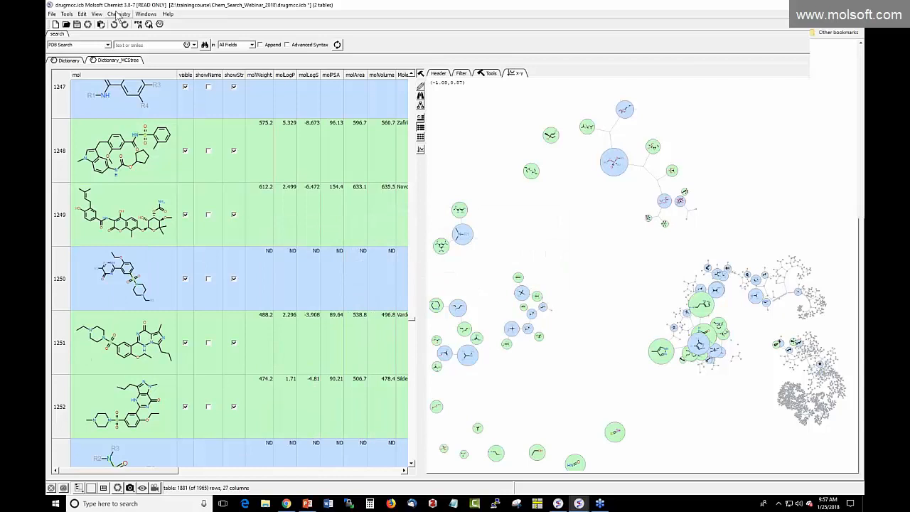
left_click(118, 15)
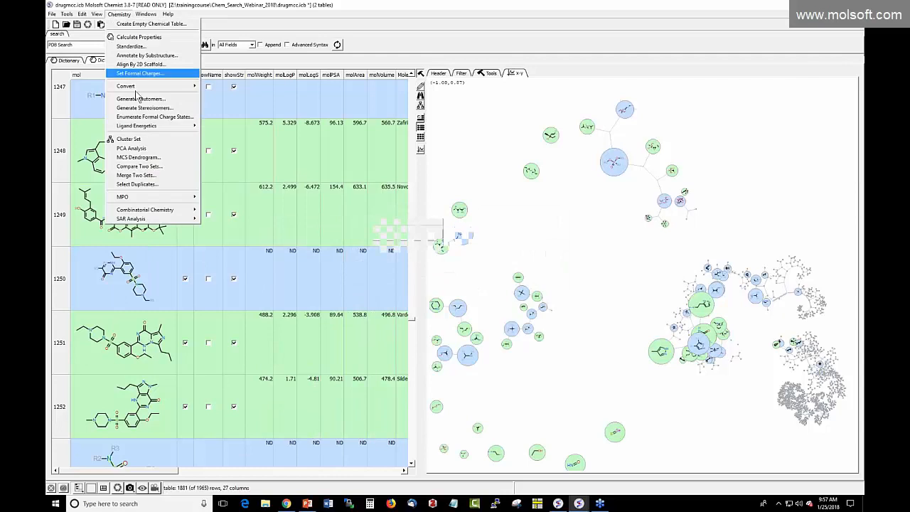
mouse_move(139, 126)
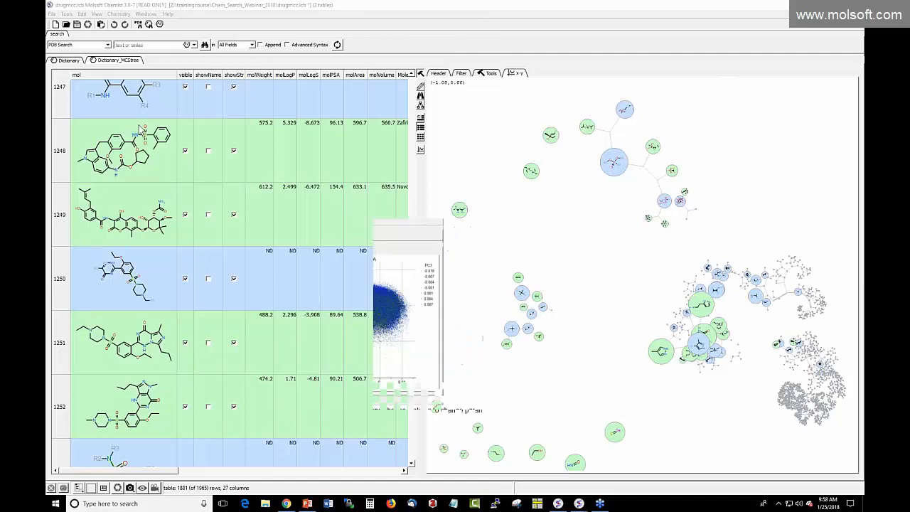
left_click(119, 14)
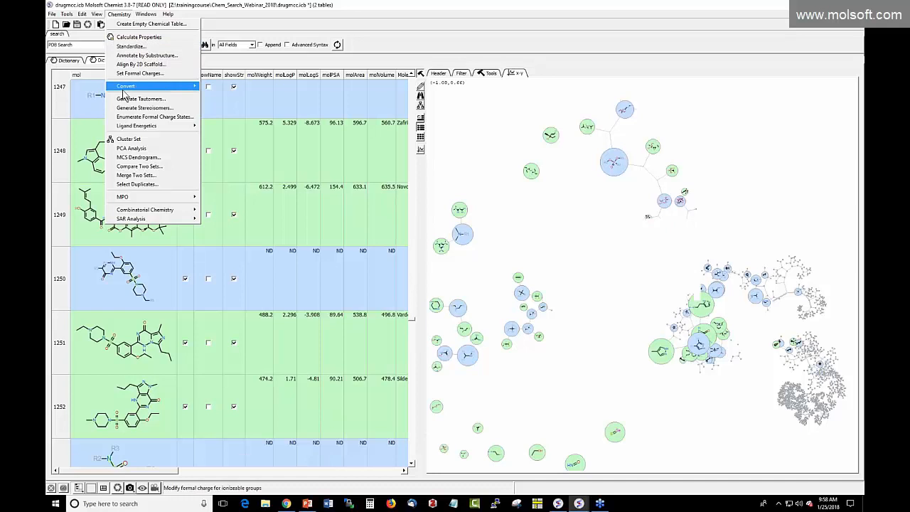
mouse_move(125, 85)
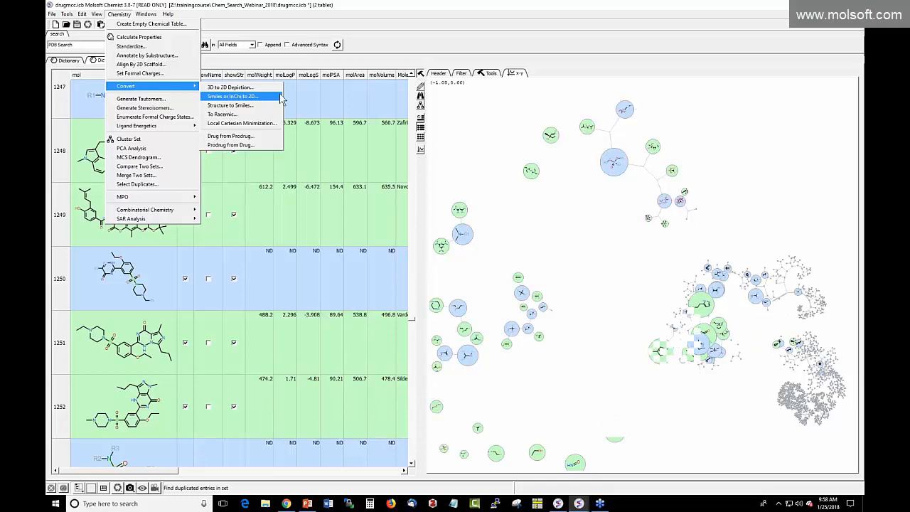
left_click(446, 118)
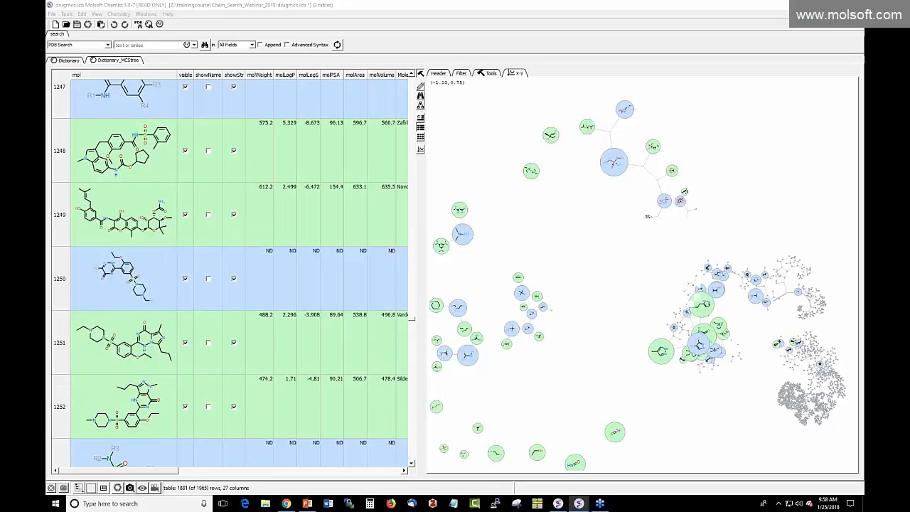
left_click(126, 15)
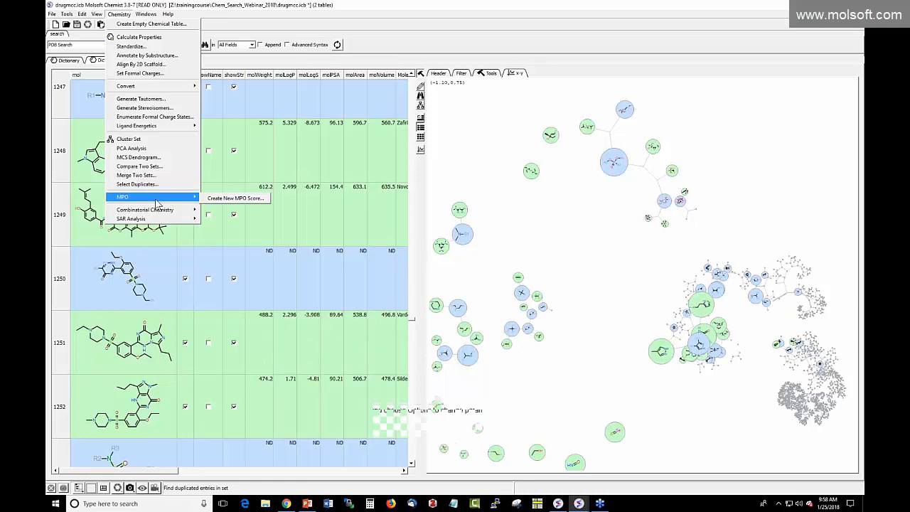
left_click(235, 199)
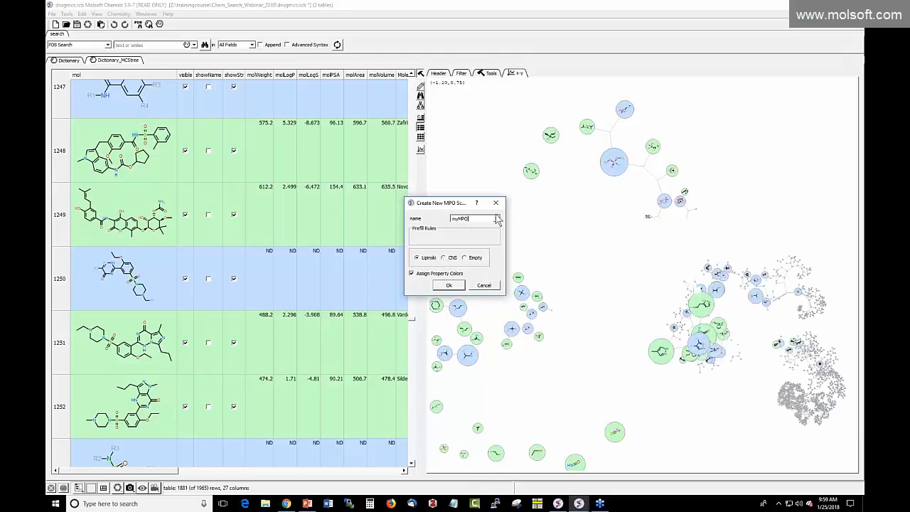
key("Return")
- Create a new MPO score named myMPO with Lipinski prefill rules and assigned property colors
left_click(119, 14)
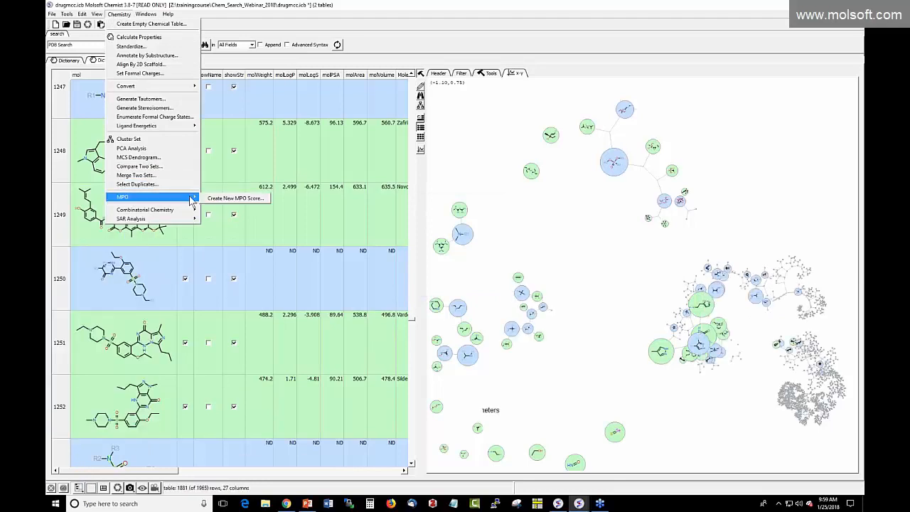
left_click(234, 198)
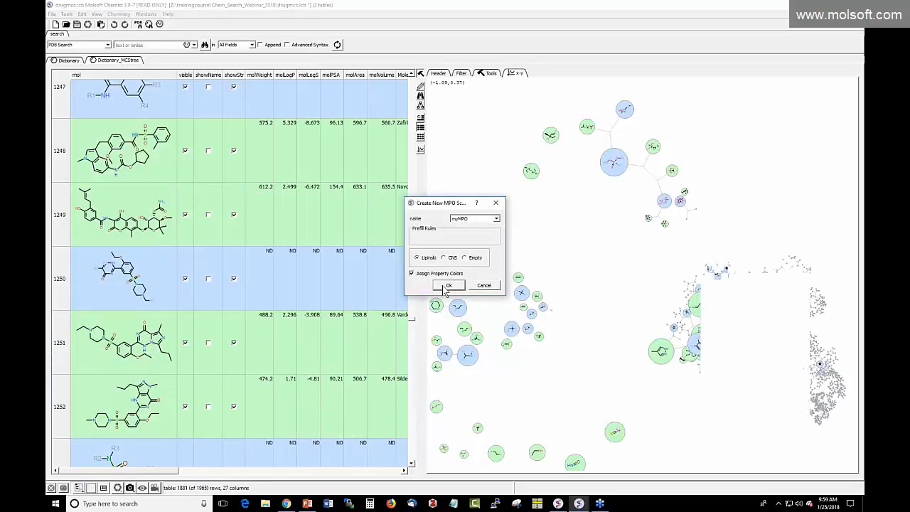
left_click(454, 286)
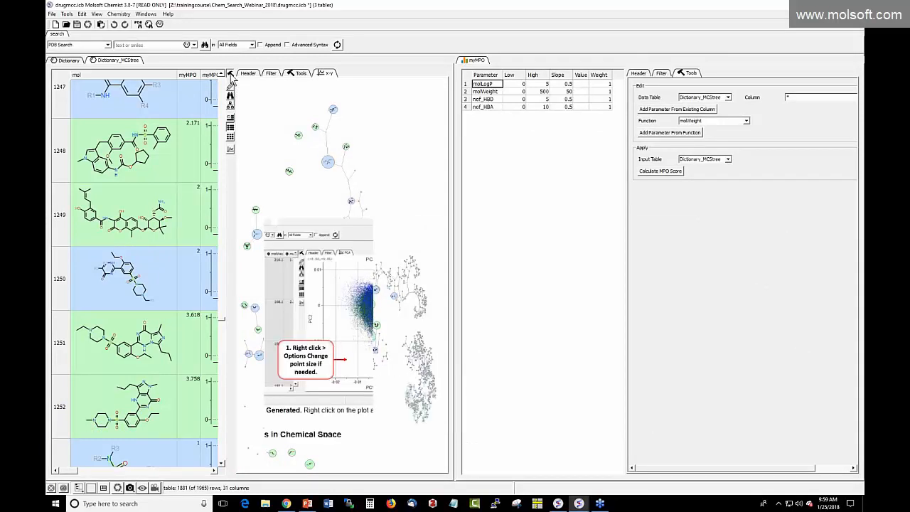
- Examine the myMPO scores and bar charts across Dictionary_MCStree rows, and the molWeight and nof_HBD entries in the myMPO parameter table
scroll(306, 218, "up", 5)
scroll(305, 219, "up", 8)
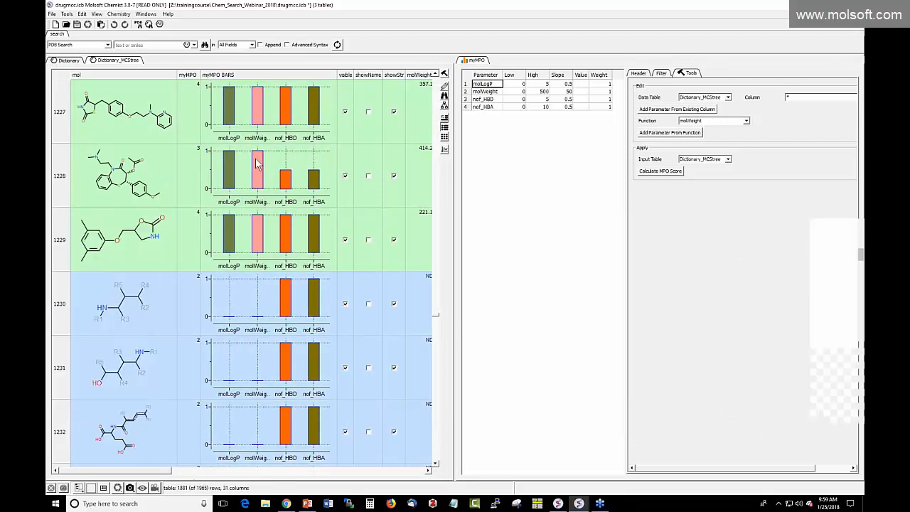
scroll(242, 234, "up", 4)
scroll(241, 244, "up", 4)
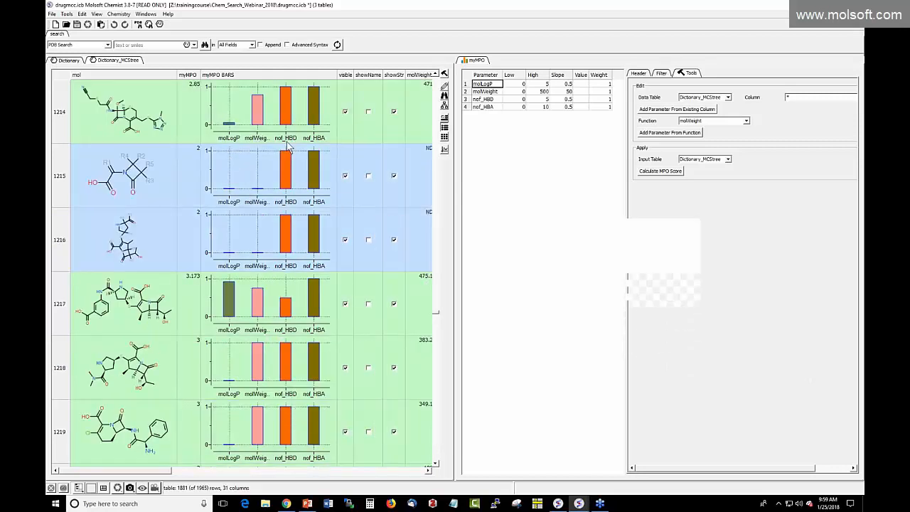
scroll(286, 142, "up", 3)
scroll(317, 153, "up", 7)
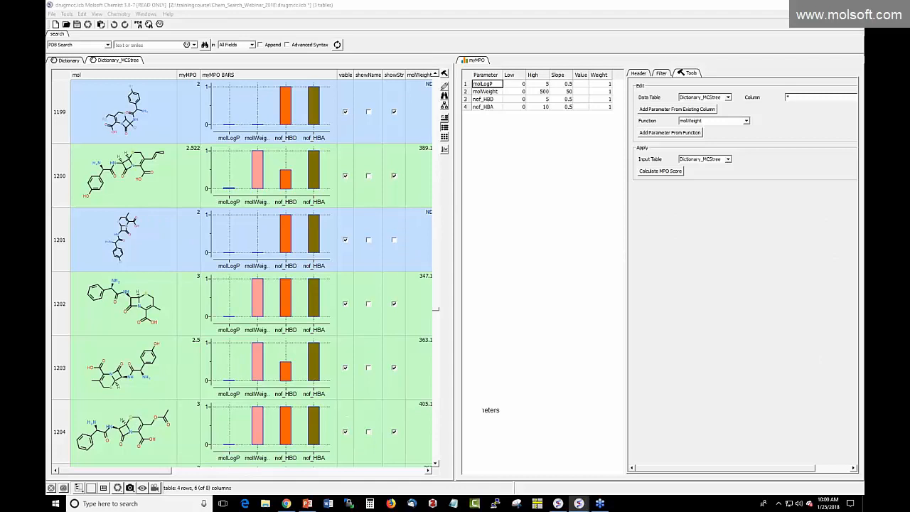
left_click(485, 91)
left_click(483, 99)
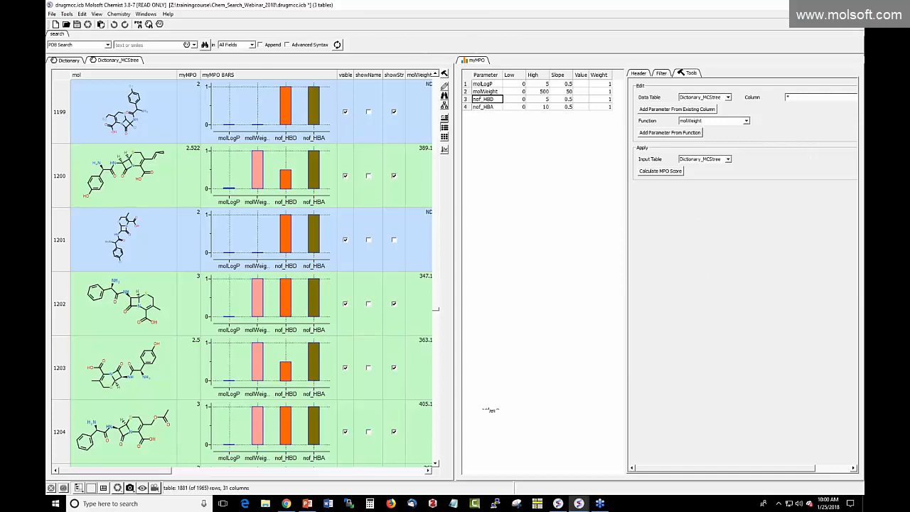
- Show the Dictionary table and set the search database to ChEMBL
left_click(69, 61)
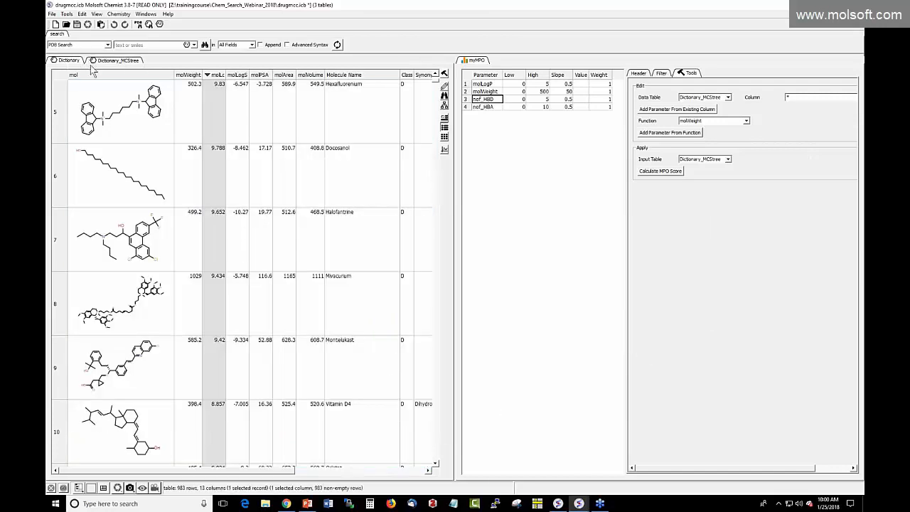
left_click(118, 60)
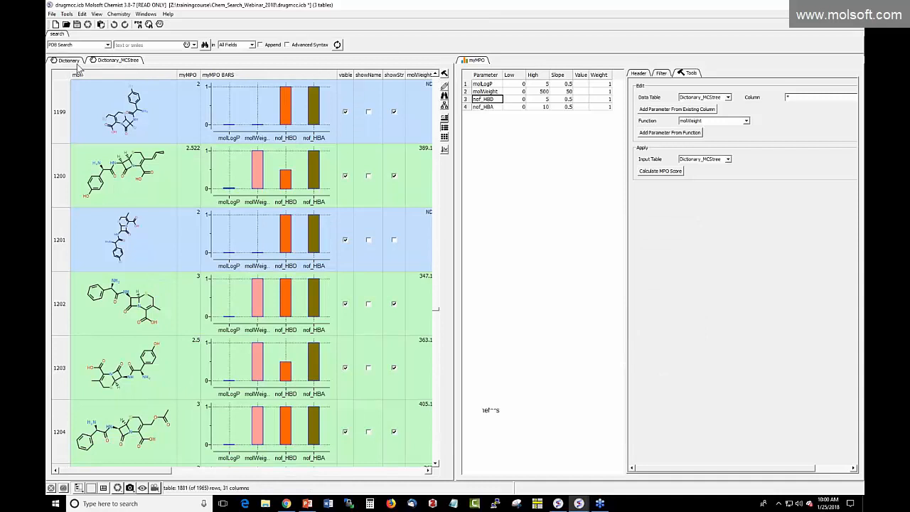
left_click(77, 62)
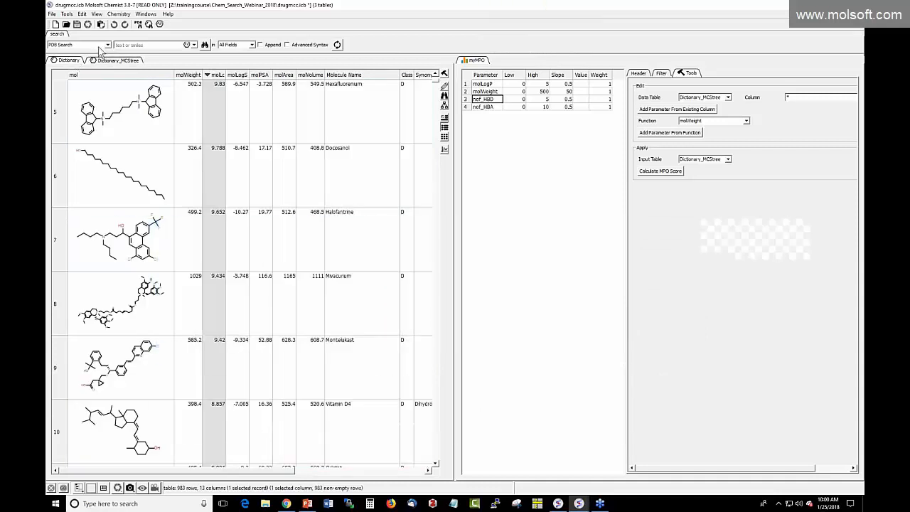
left_click(106, 44)
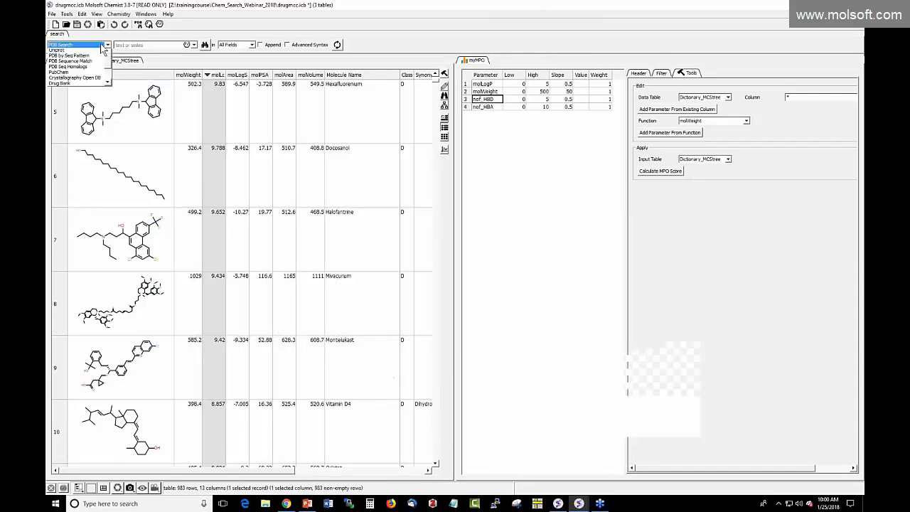
left_click_drag(109, 79, 109, 90)
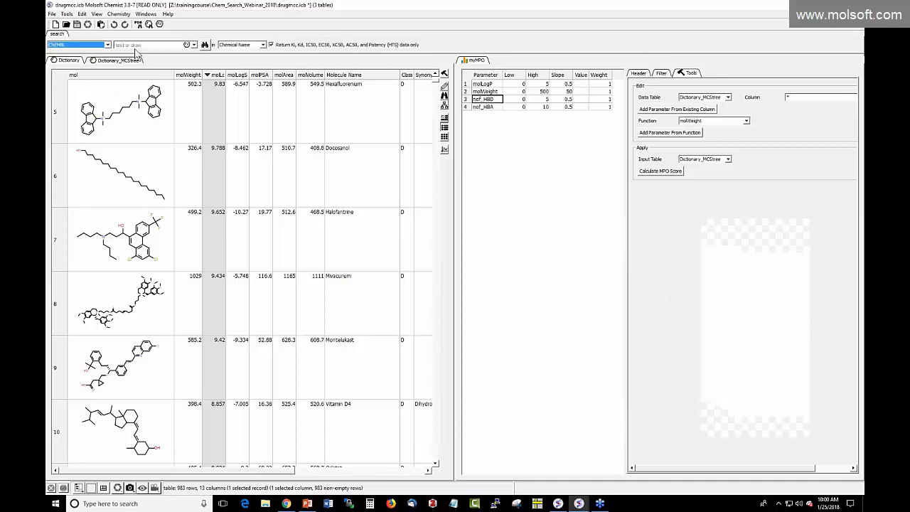
- Draw a benzene ring in the molecule editor and discard it, leaving the ChEMBL search field on Chemical Name
left_click(187, 45)
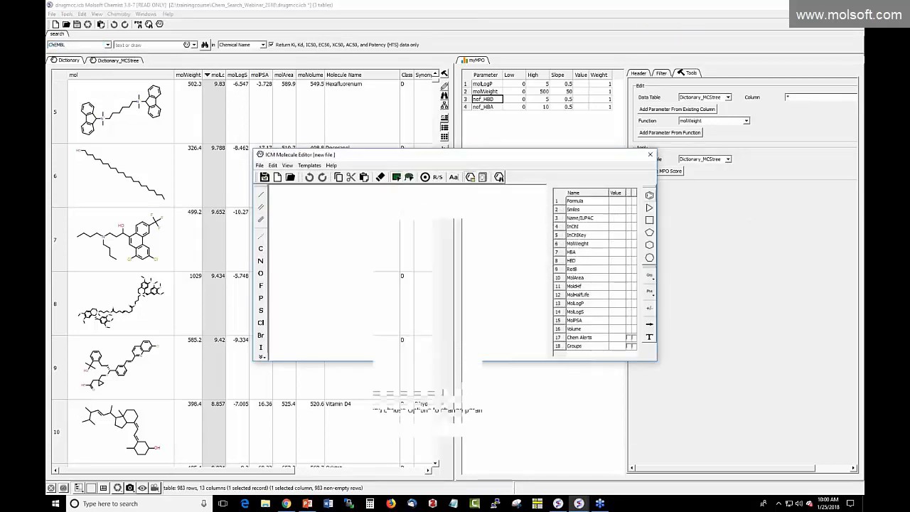
left_click(649, 196)
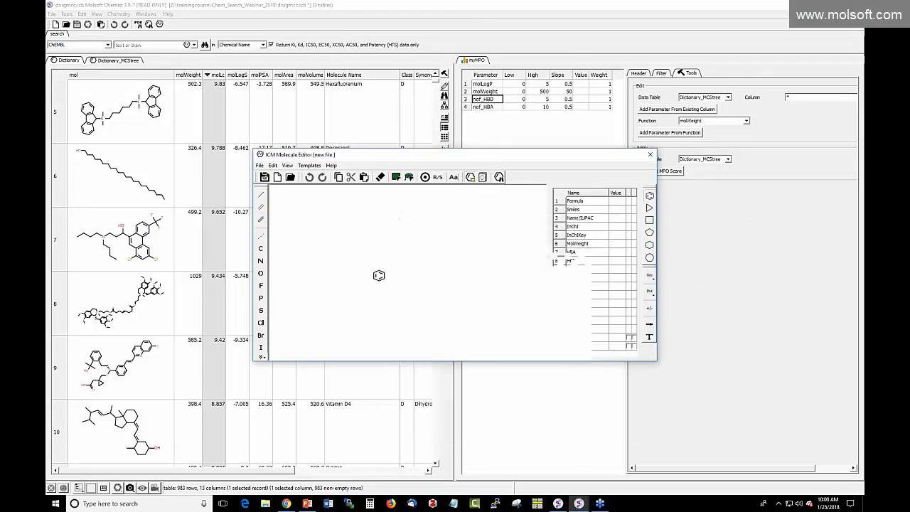
left_click(383, 267)
left_click(646, 155)
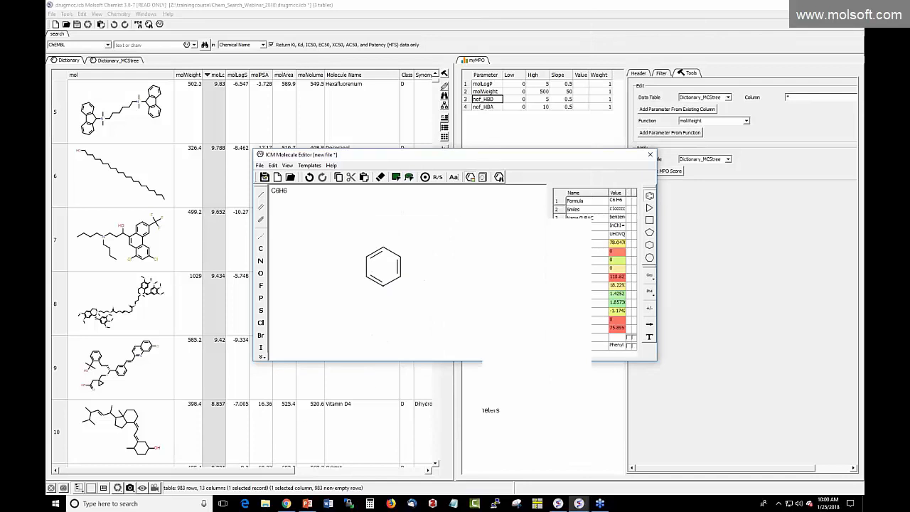
left_click(472, 260)
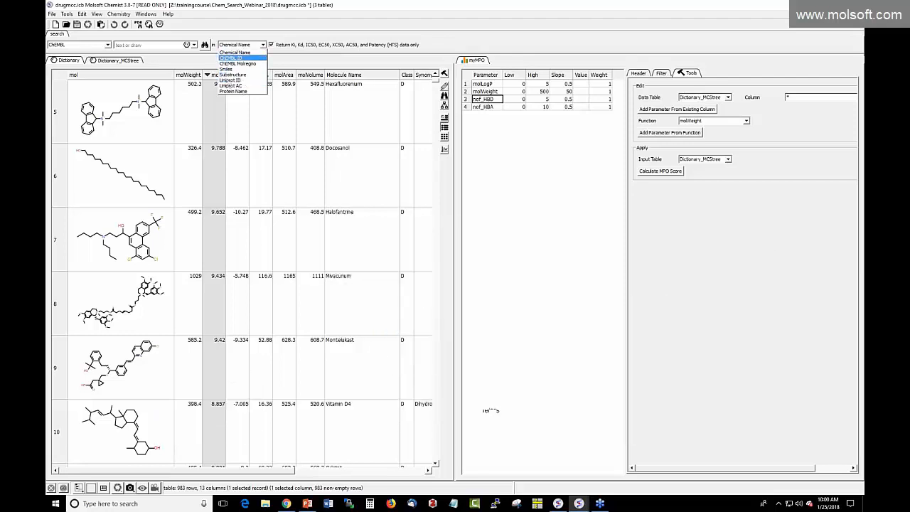
left_click(68, 35)
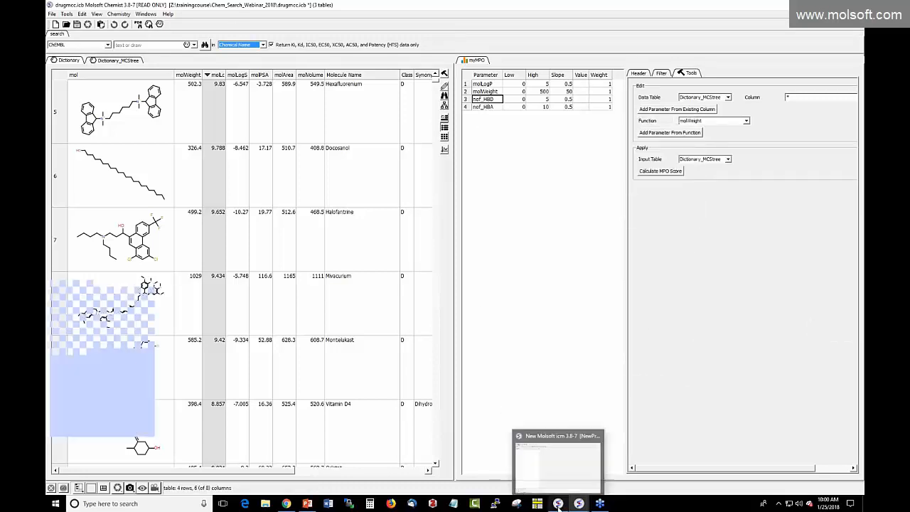
- Switch to the Molsoft ICM NewProject window and review its available chemistry tools
left_click(559, 505)
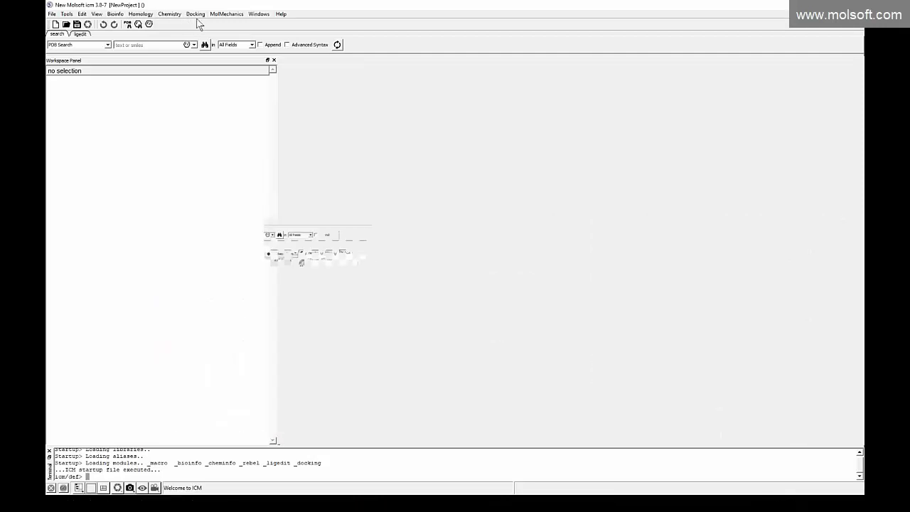
left_click(169, 14)
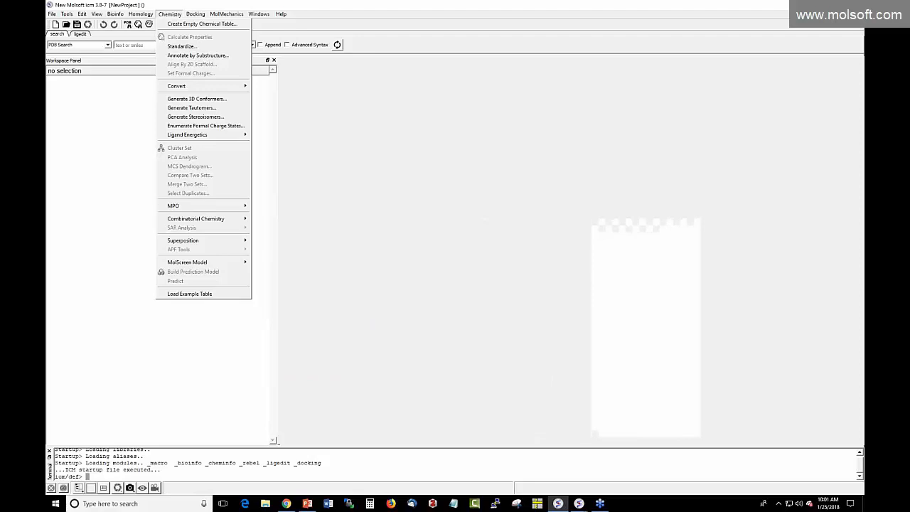
key("alt+Tab")
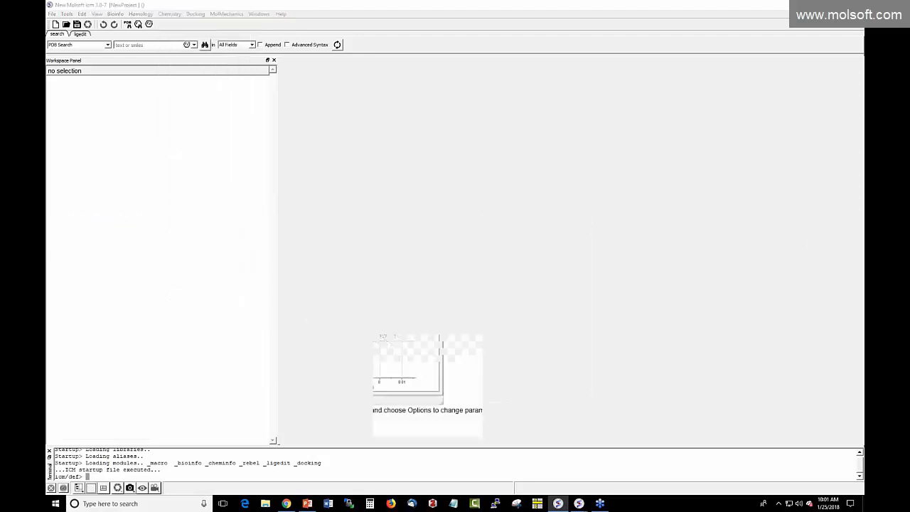